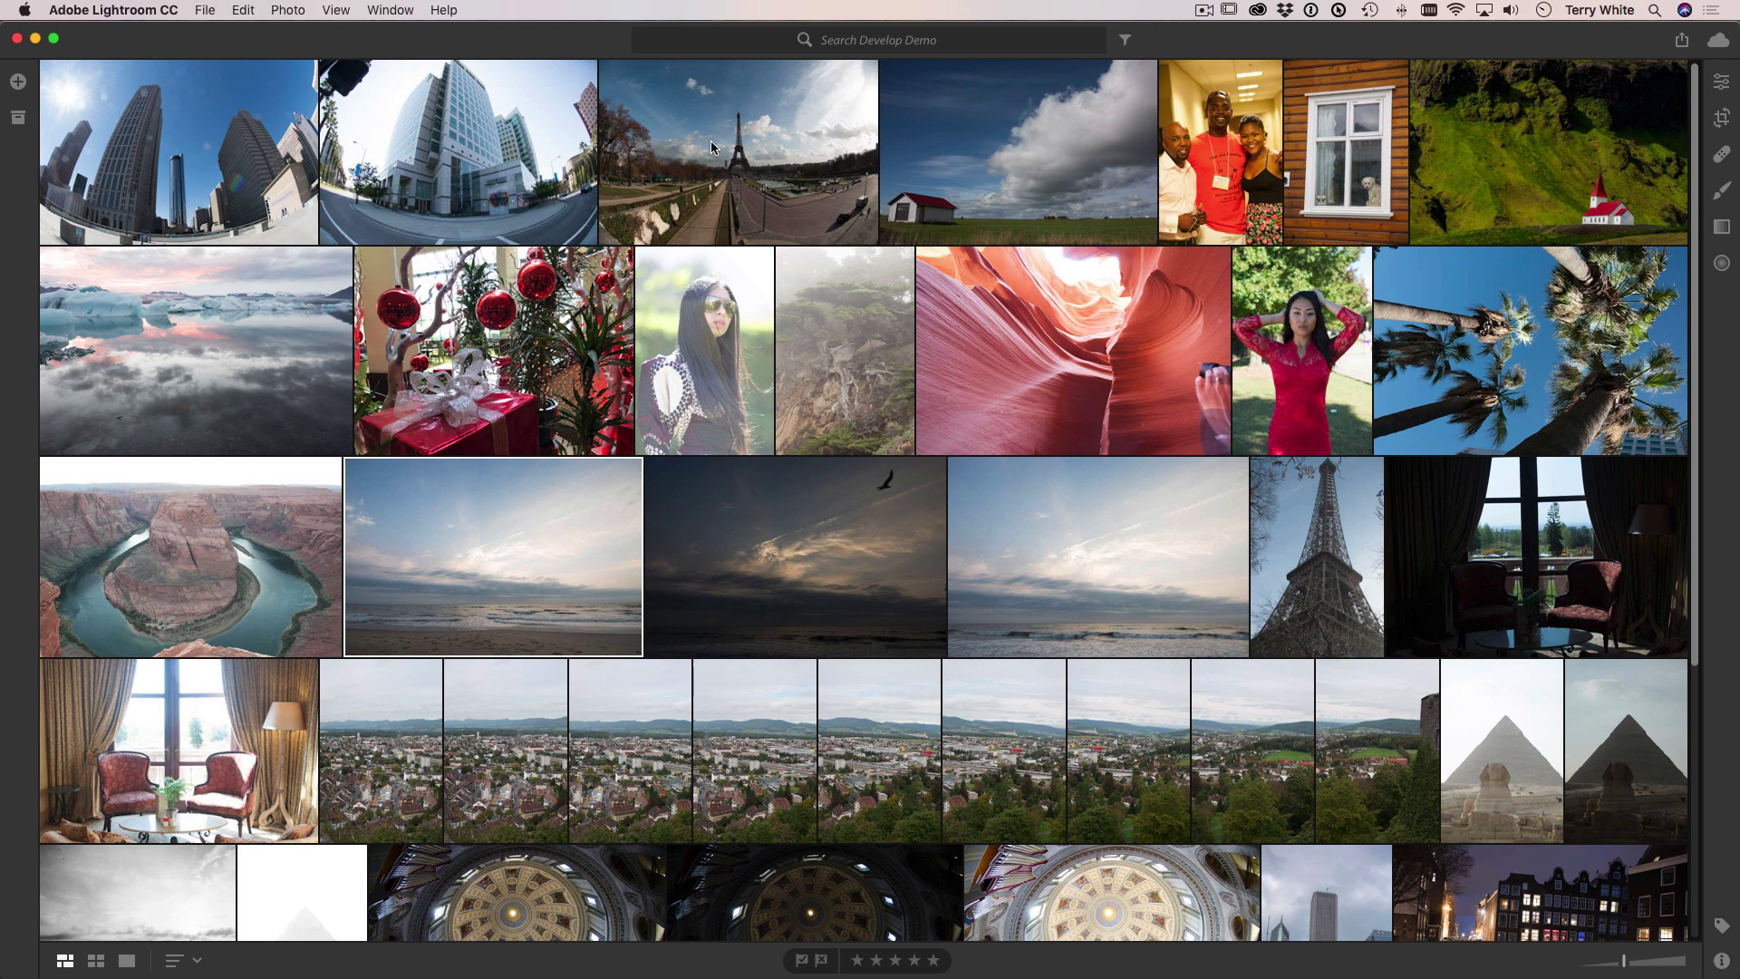
- Open the fisheye skyline photo with the sun flare for editing and enable lens corrections
click(277, 149)
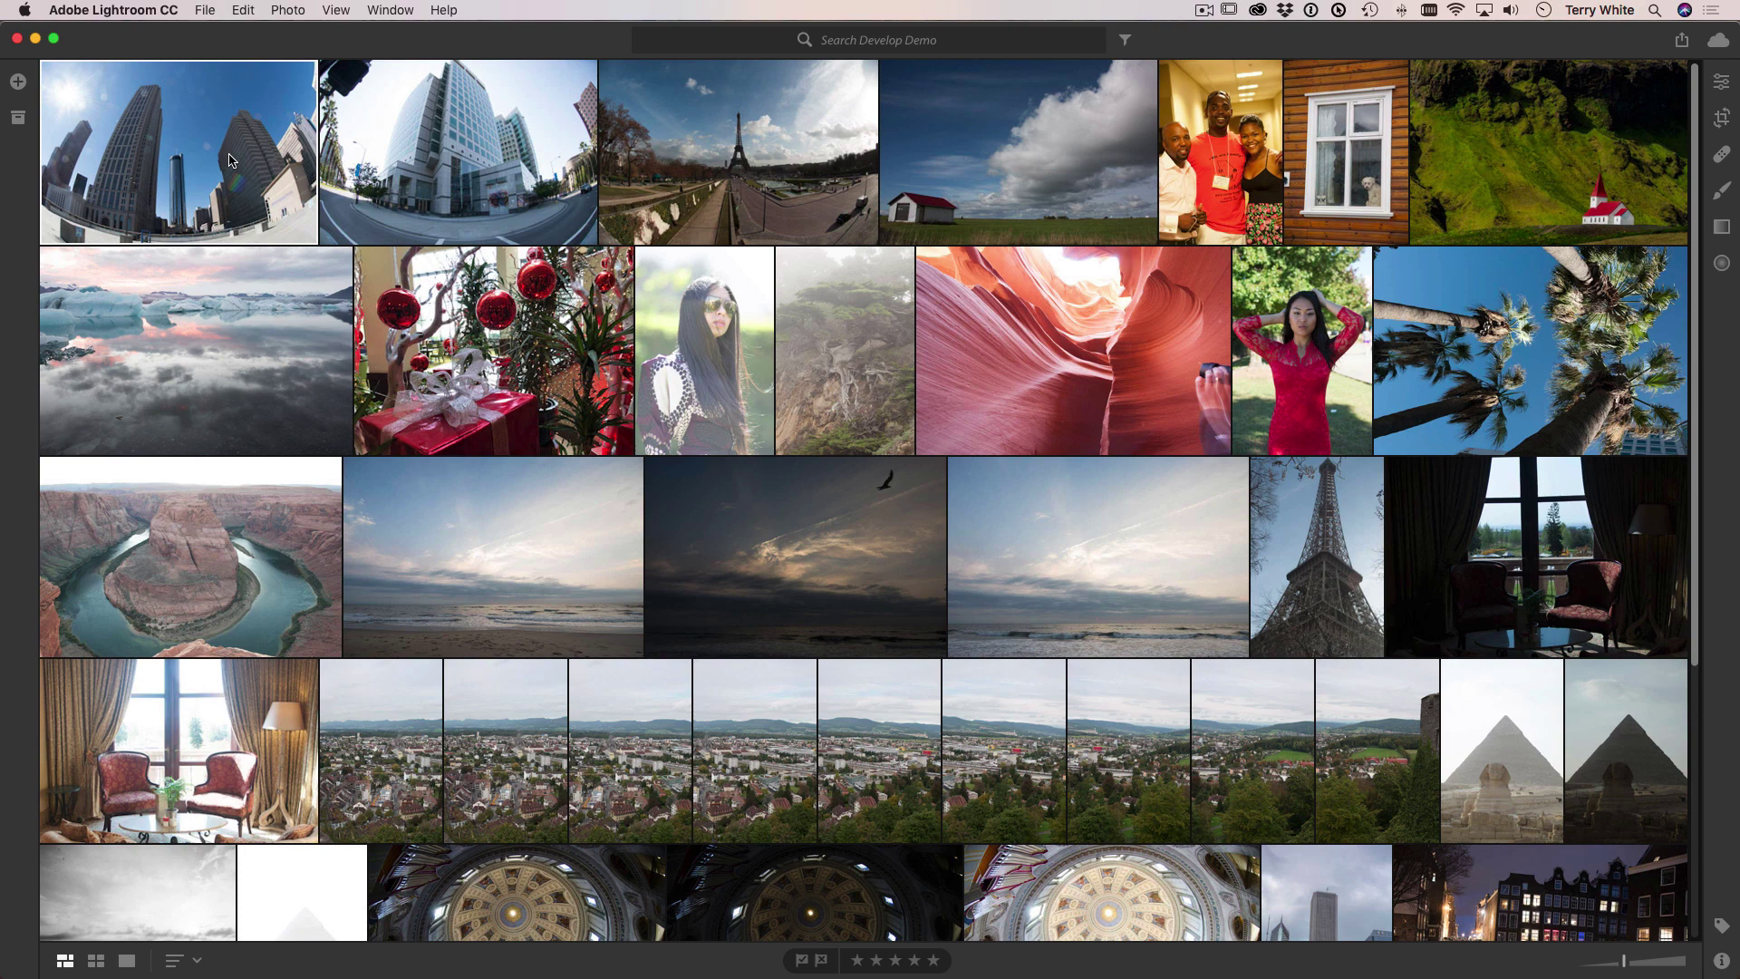
click(1723, 84)
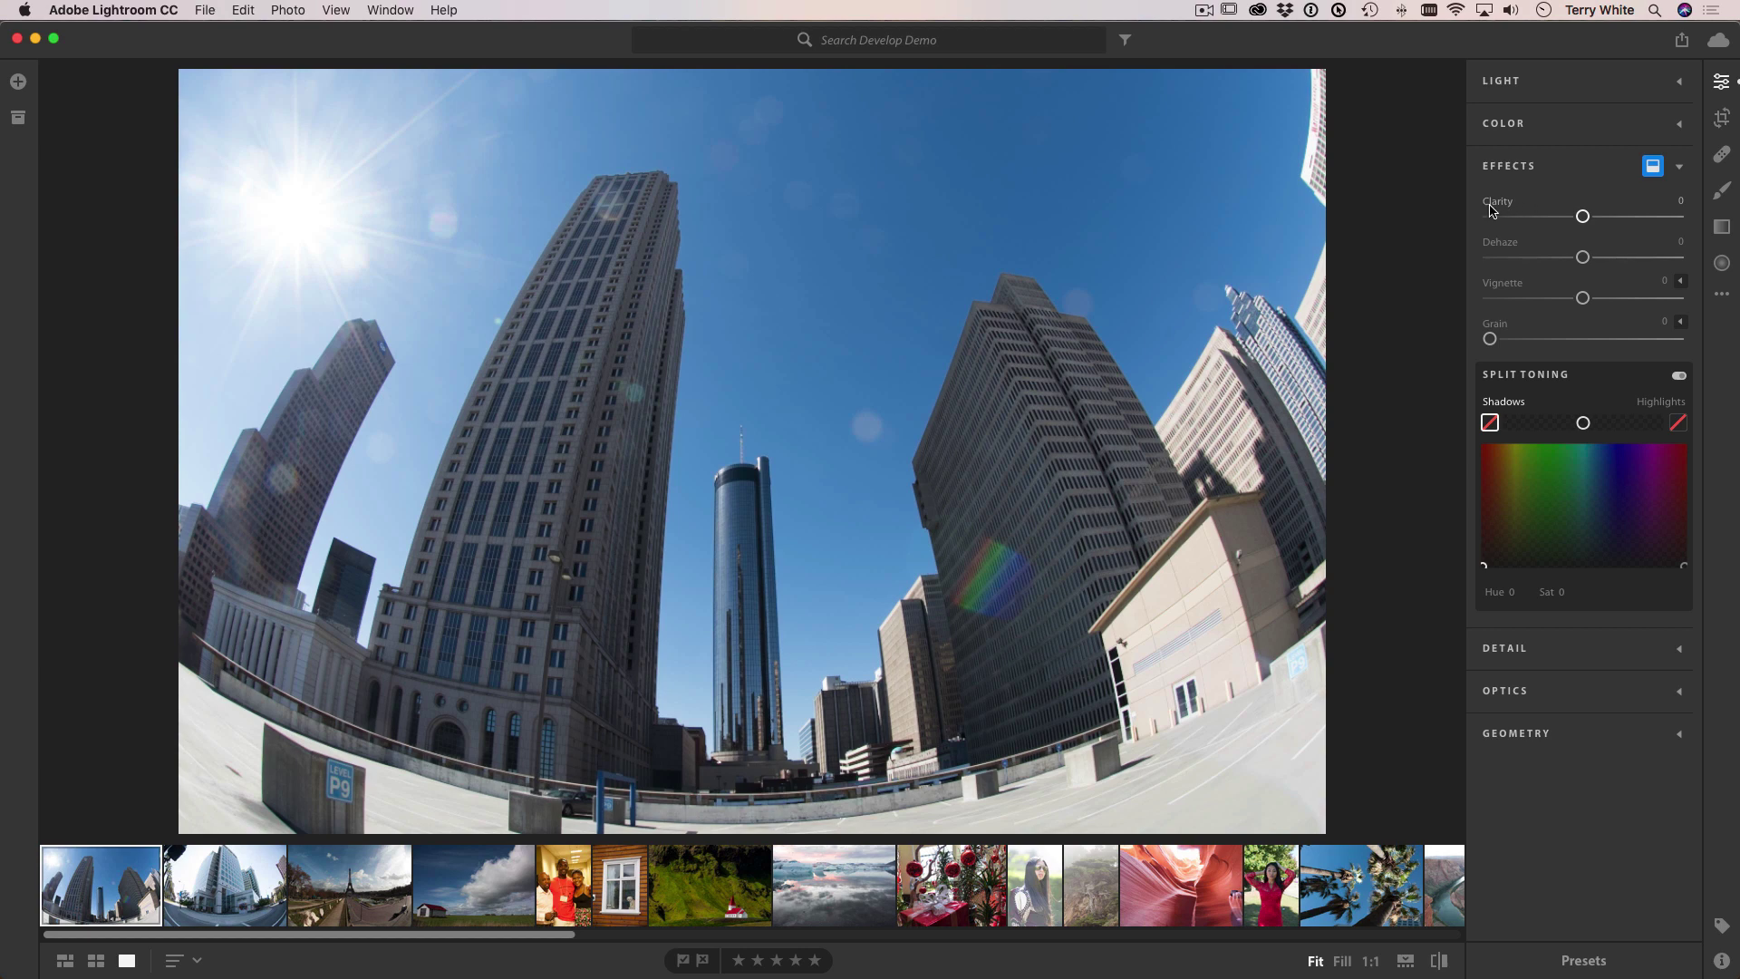
click(1586, 699)
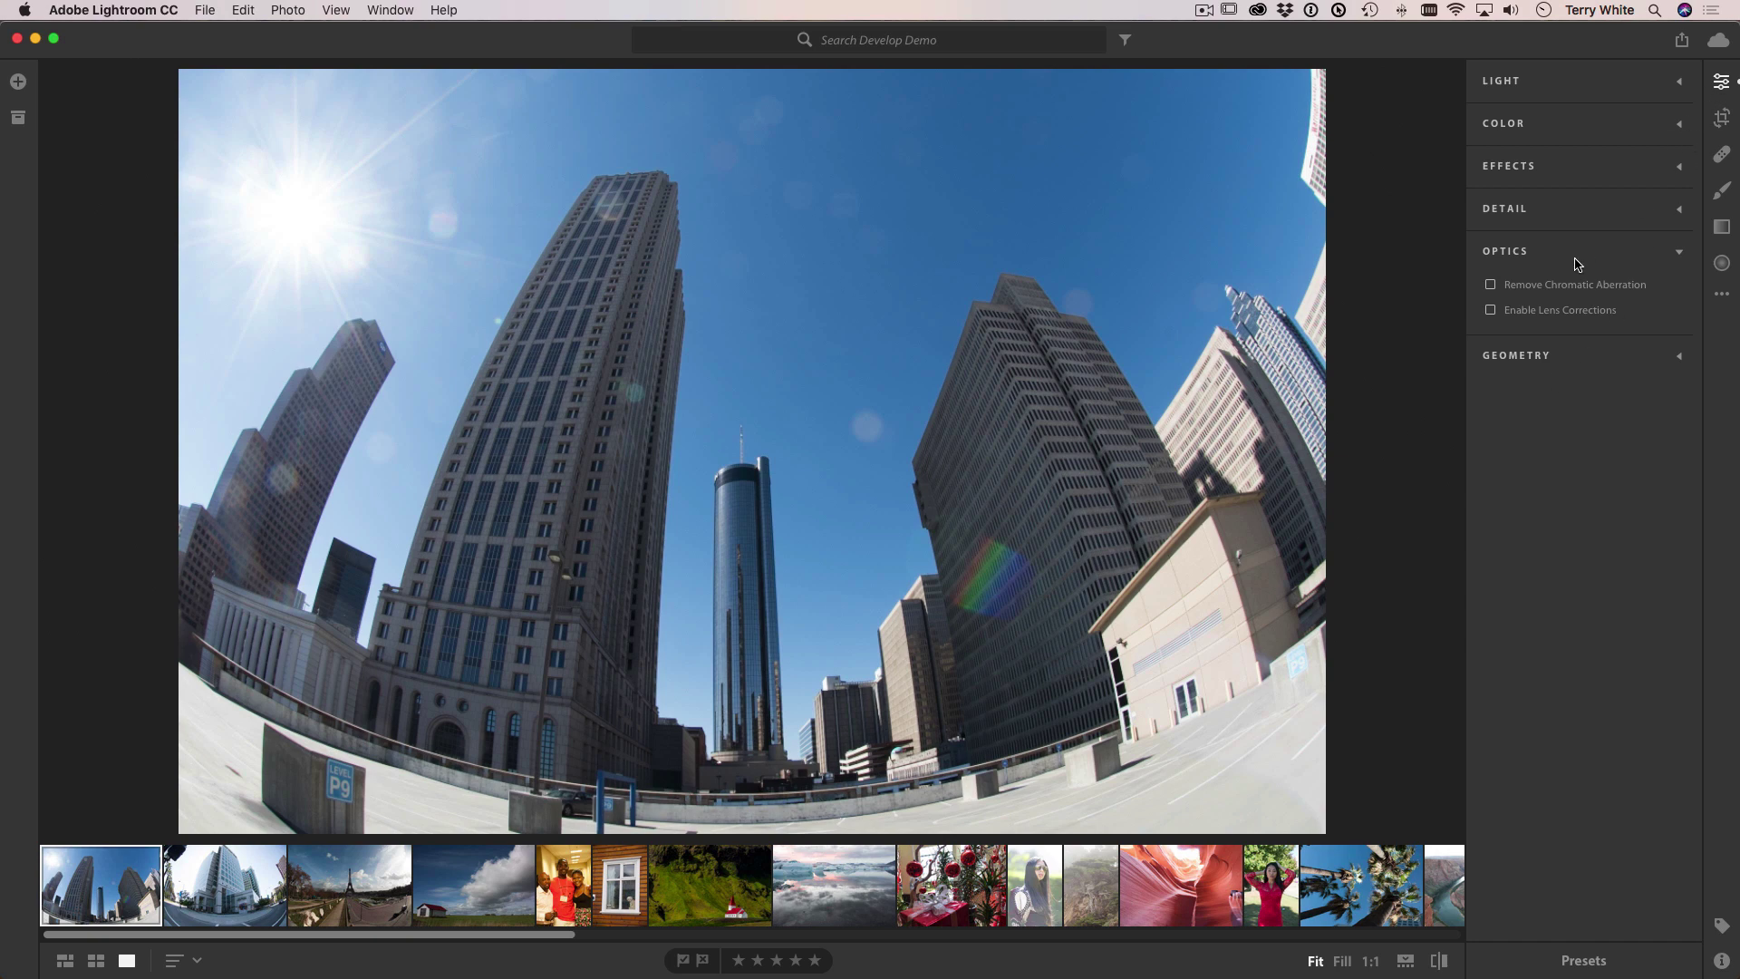
click(1515, 312)
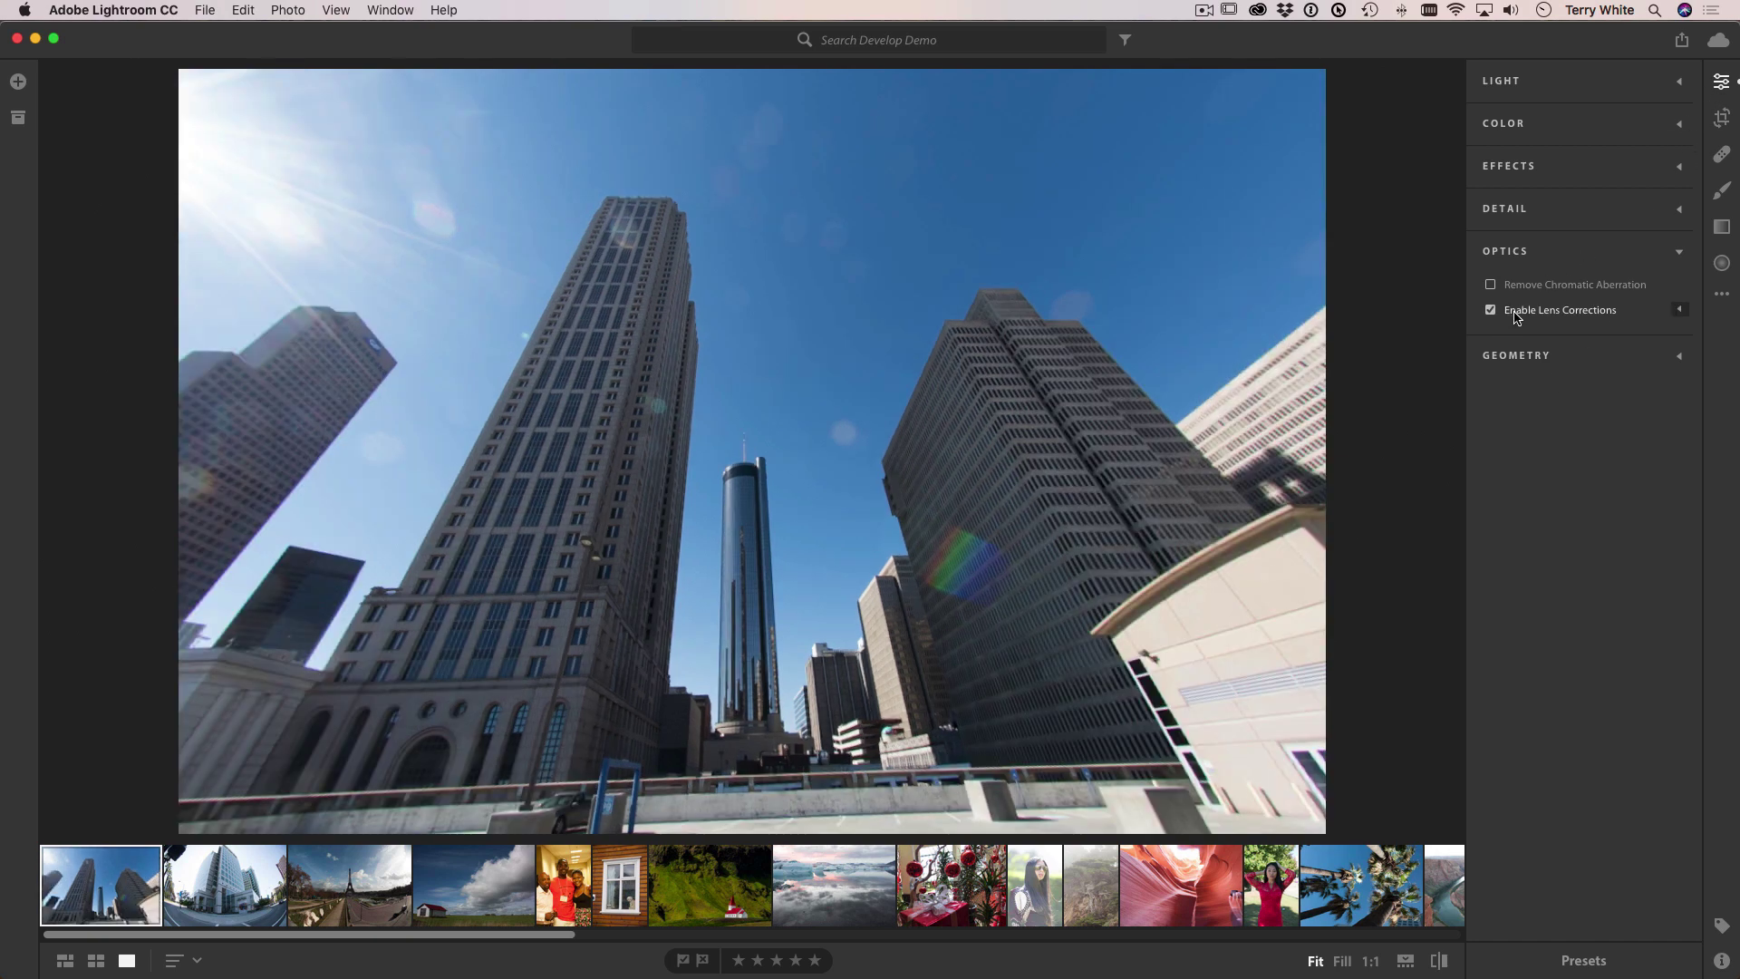
click(1516, 313)
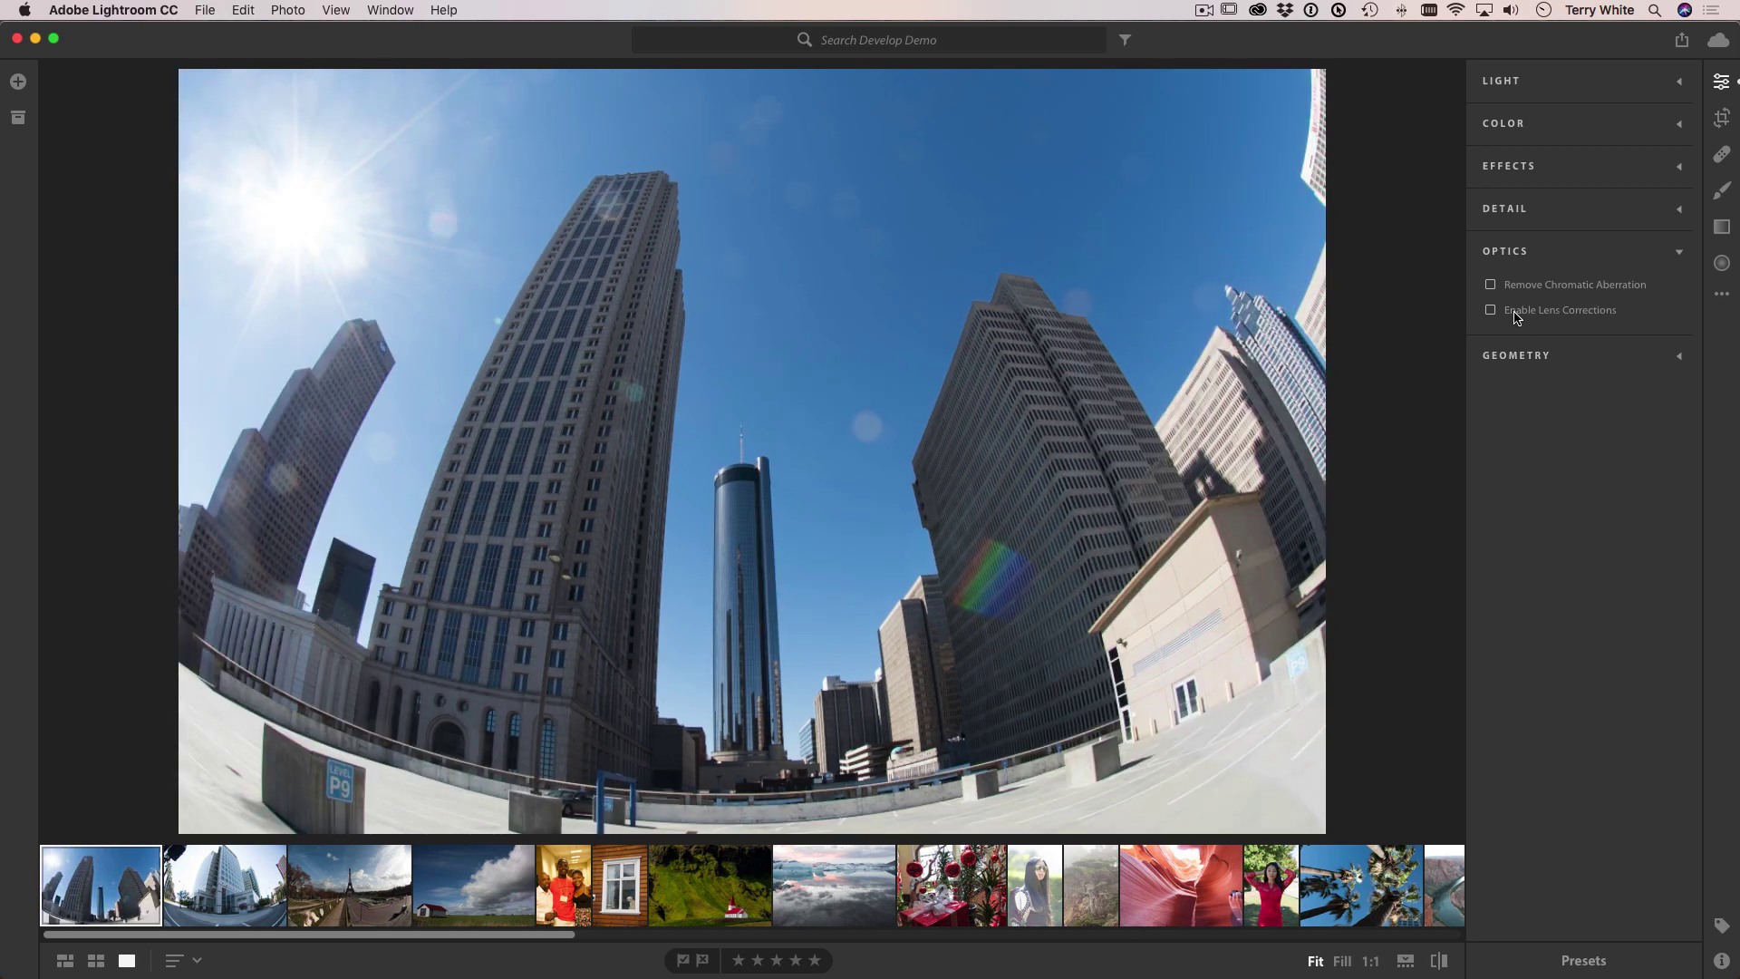
click(1516, 313)
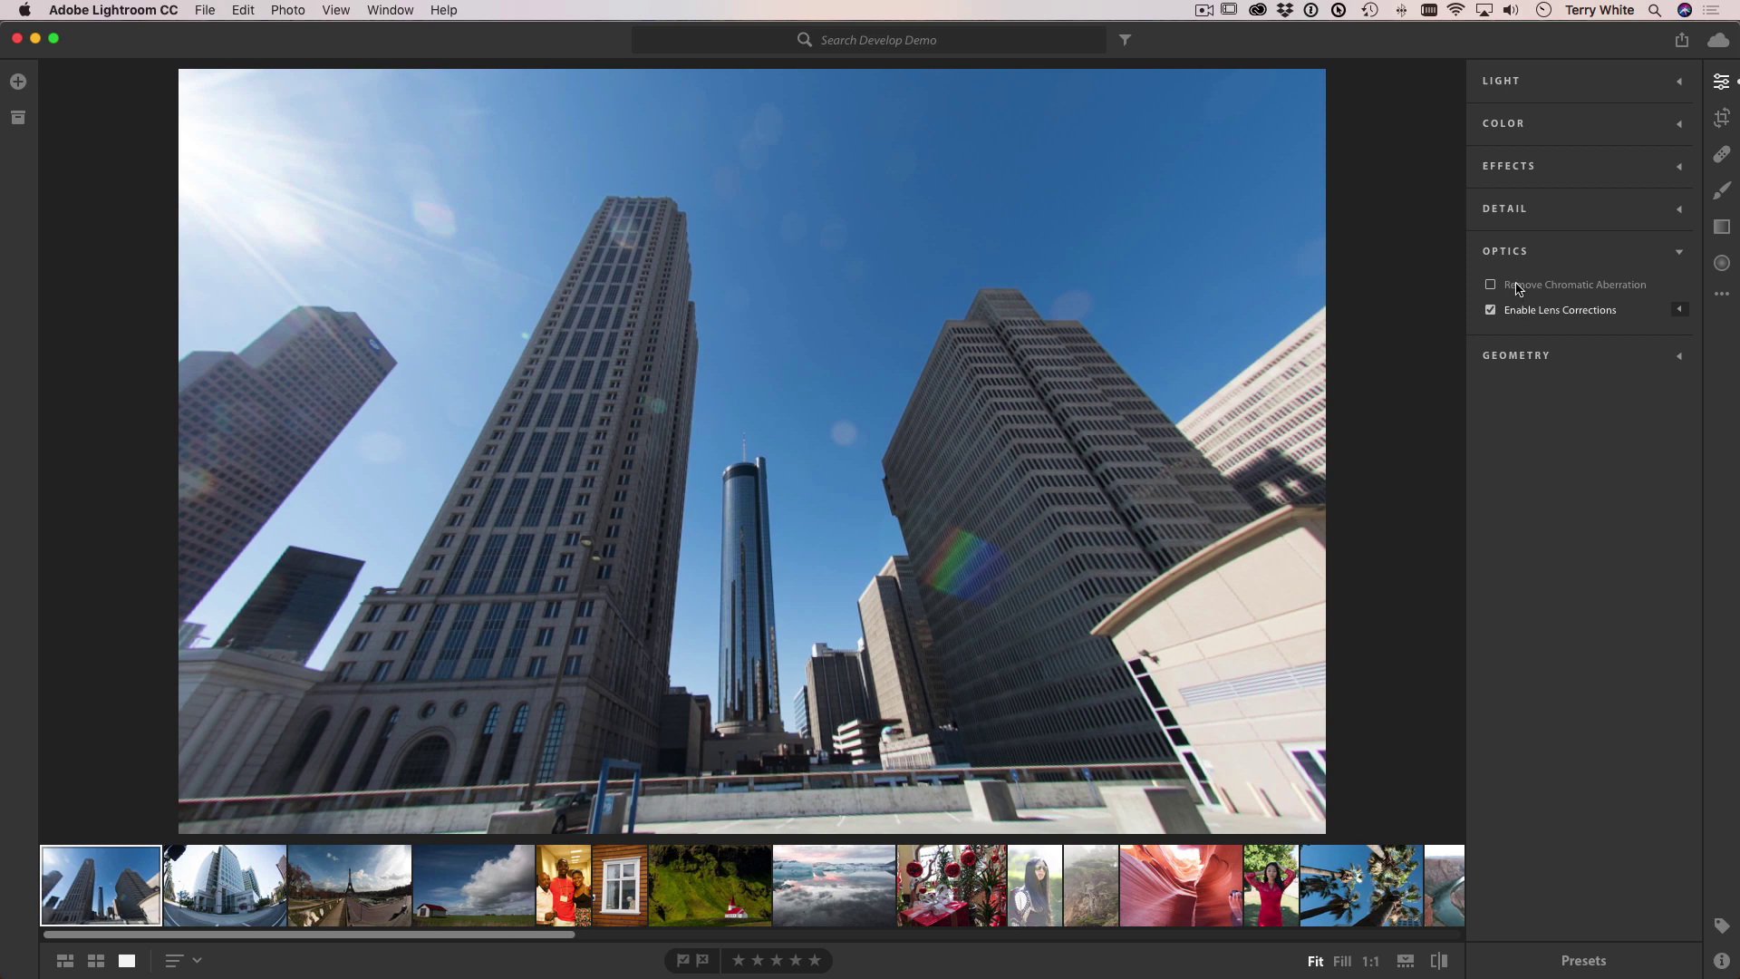
- Compare the skyline photo with and without chromatic aberration removal, and leave the correction enabled
click(1518, 288)
click(1504, 289)
click(1507, 288)
- Straighten the skyline photo with Guided Upright, drawing guides along the edges of the two large towers, and return to the photo grid
click(1559, 357)
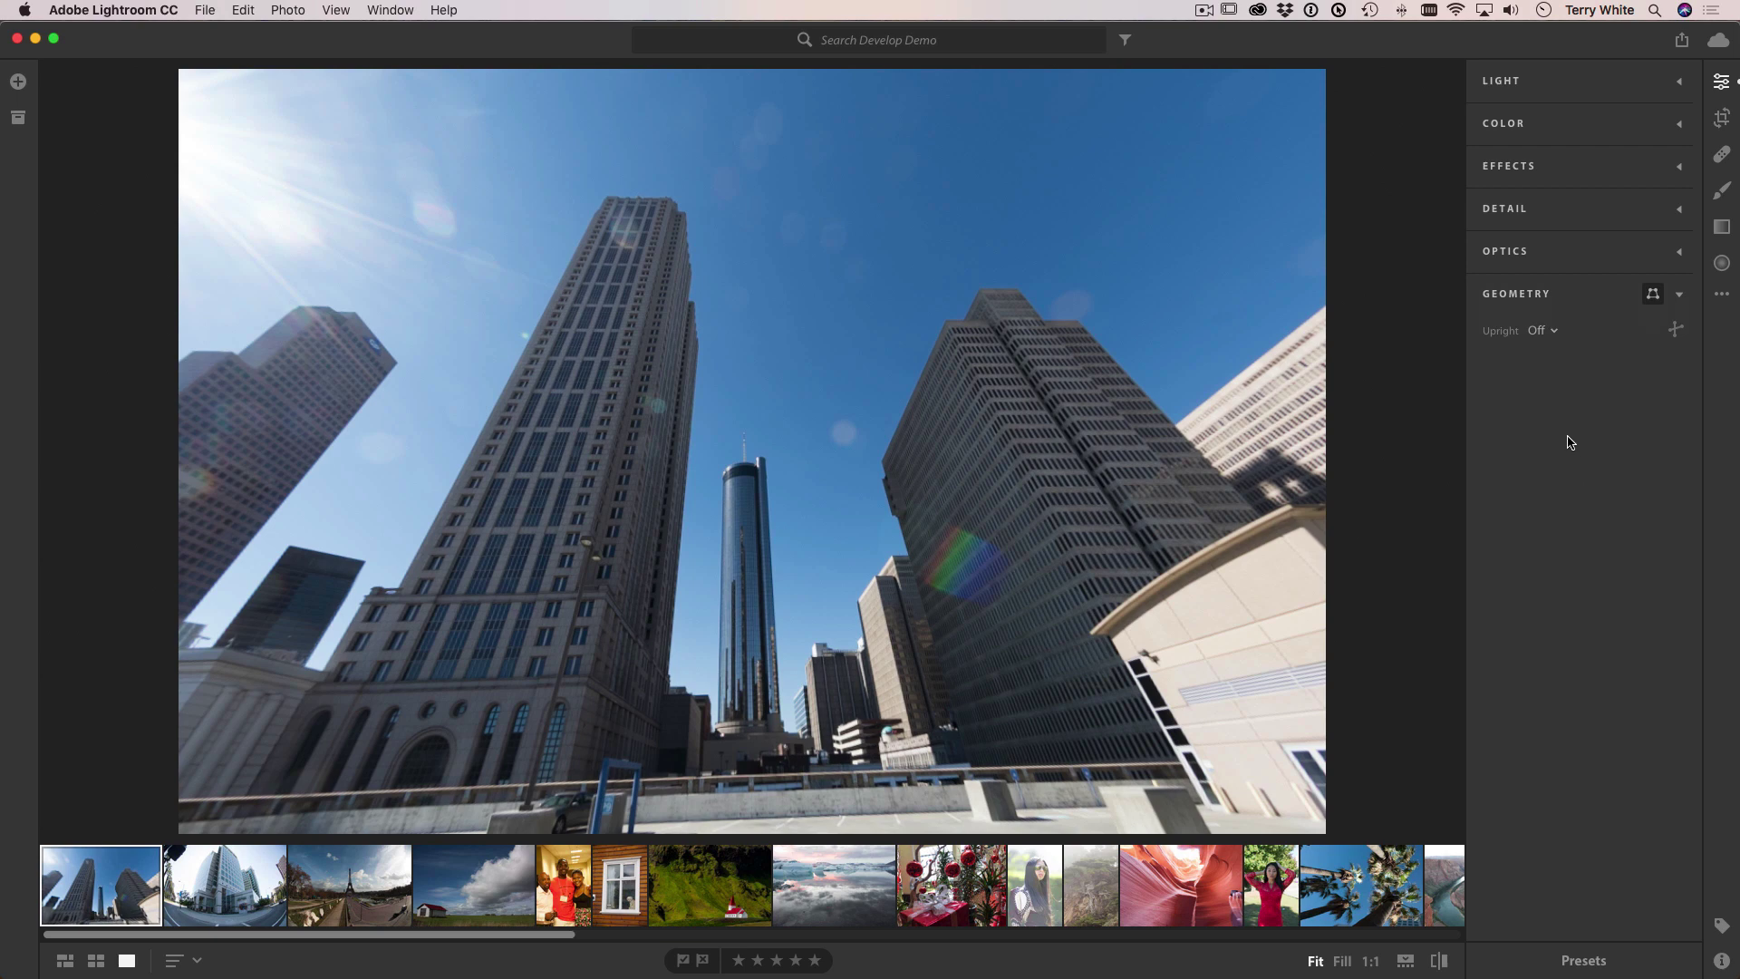
click(1544, 333)
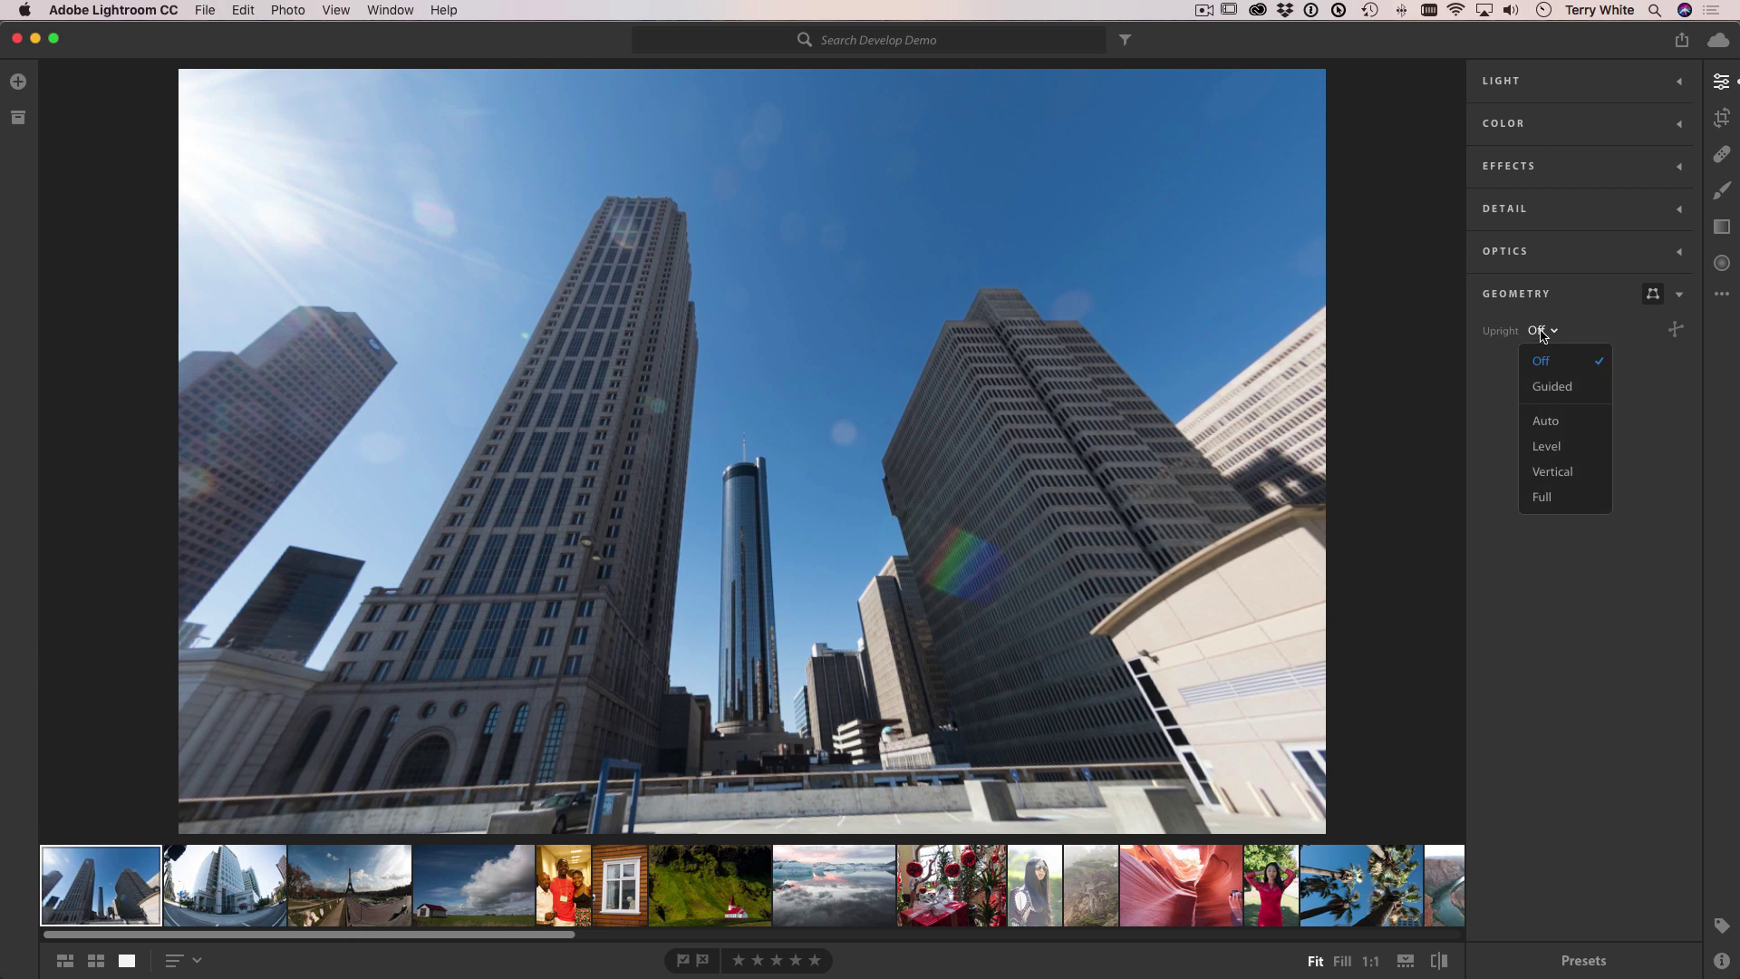
click(1552, 388)
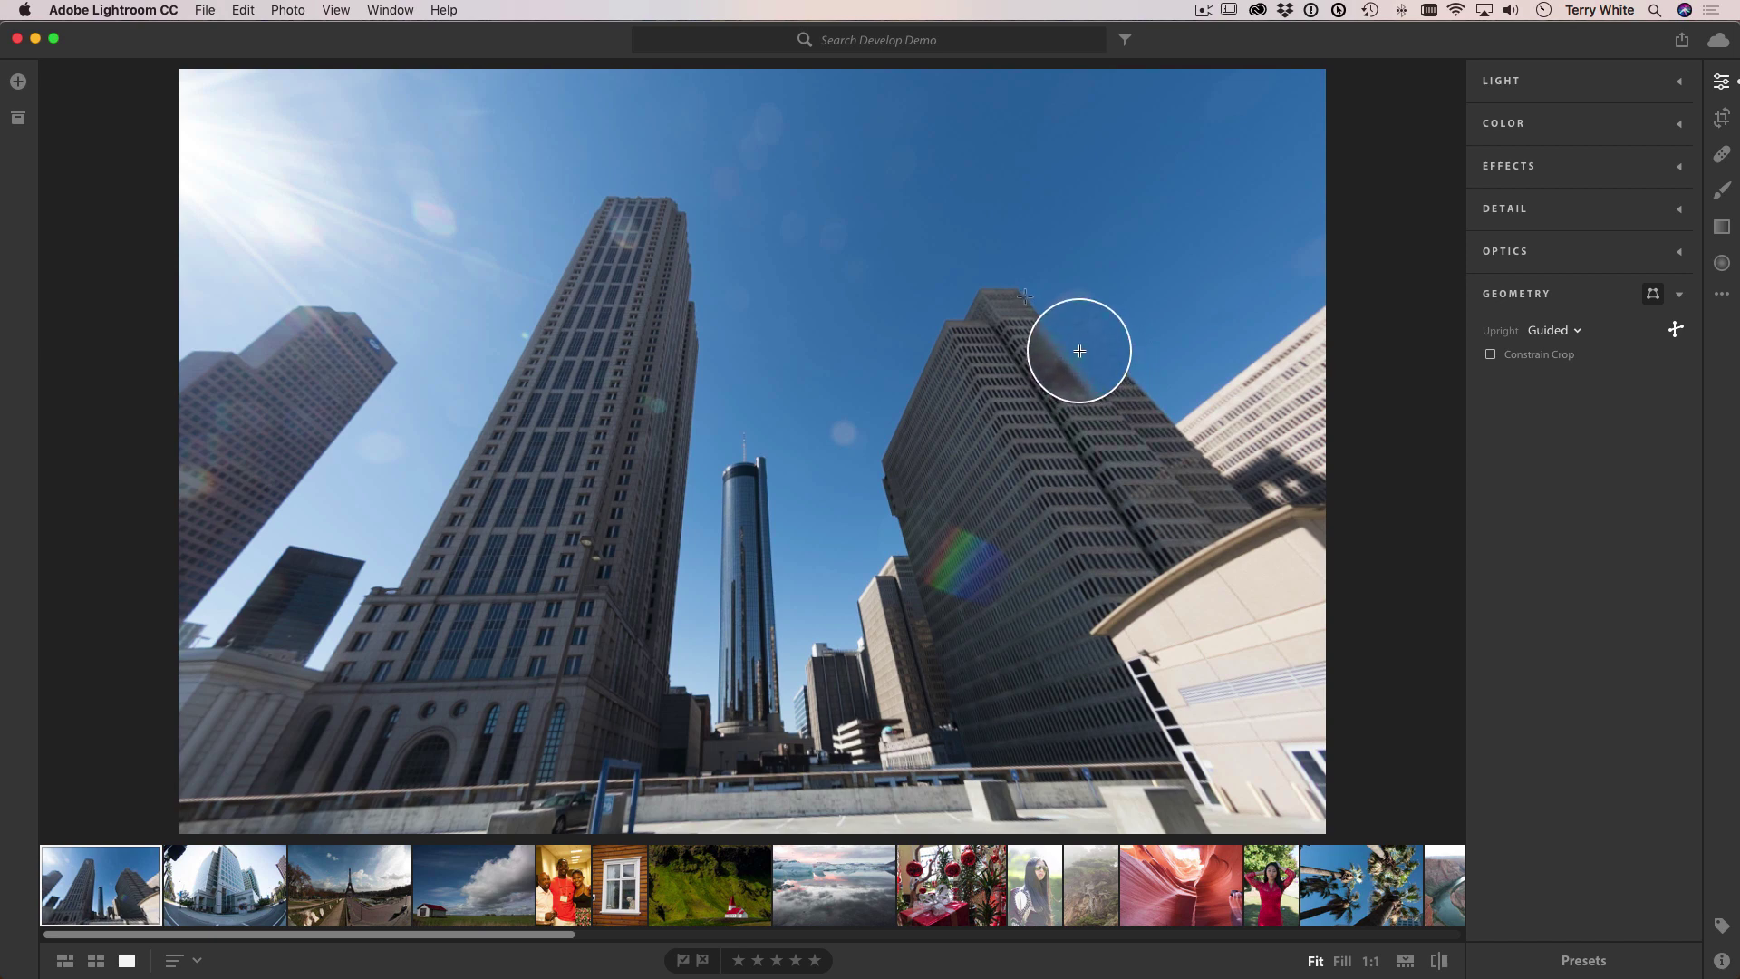
drag(1024, 292, 1199, 505)
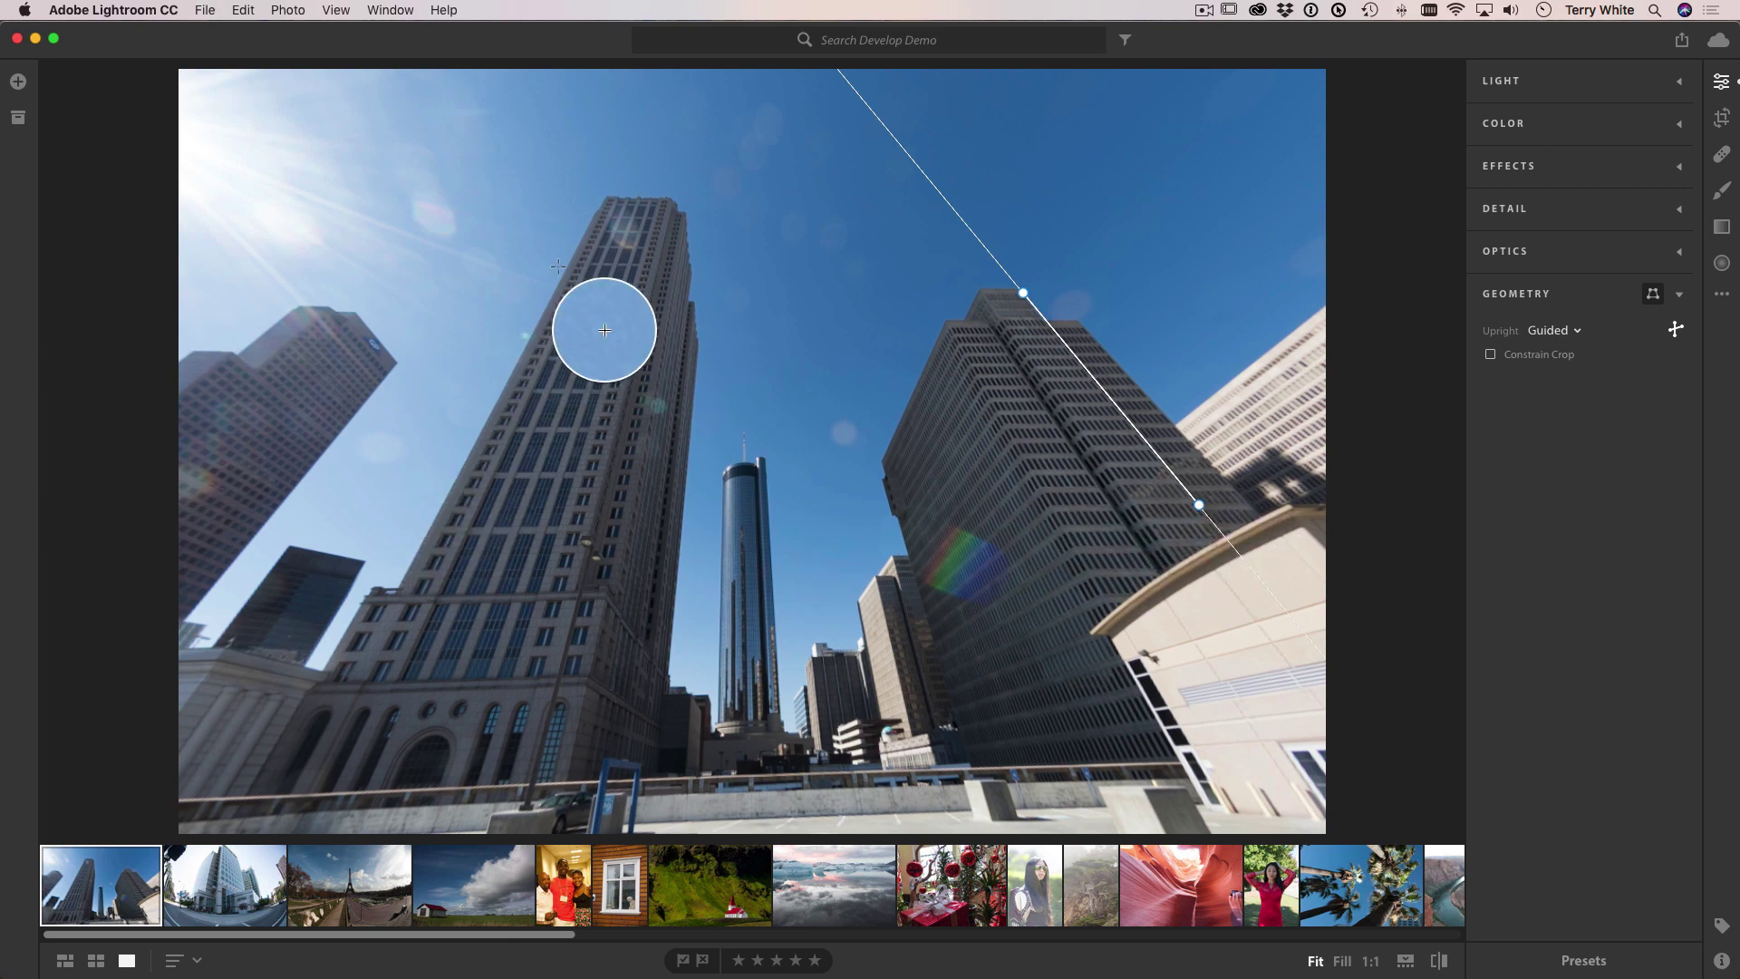
drag(595, 214, 424, 539)
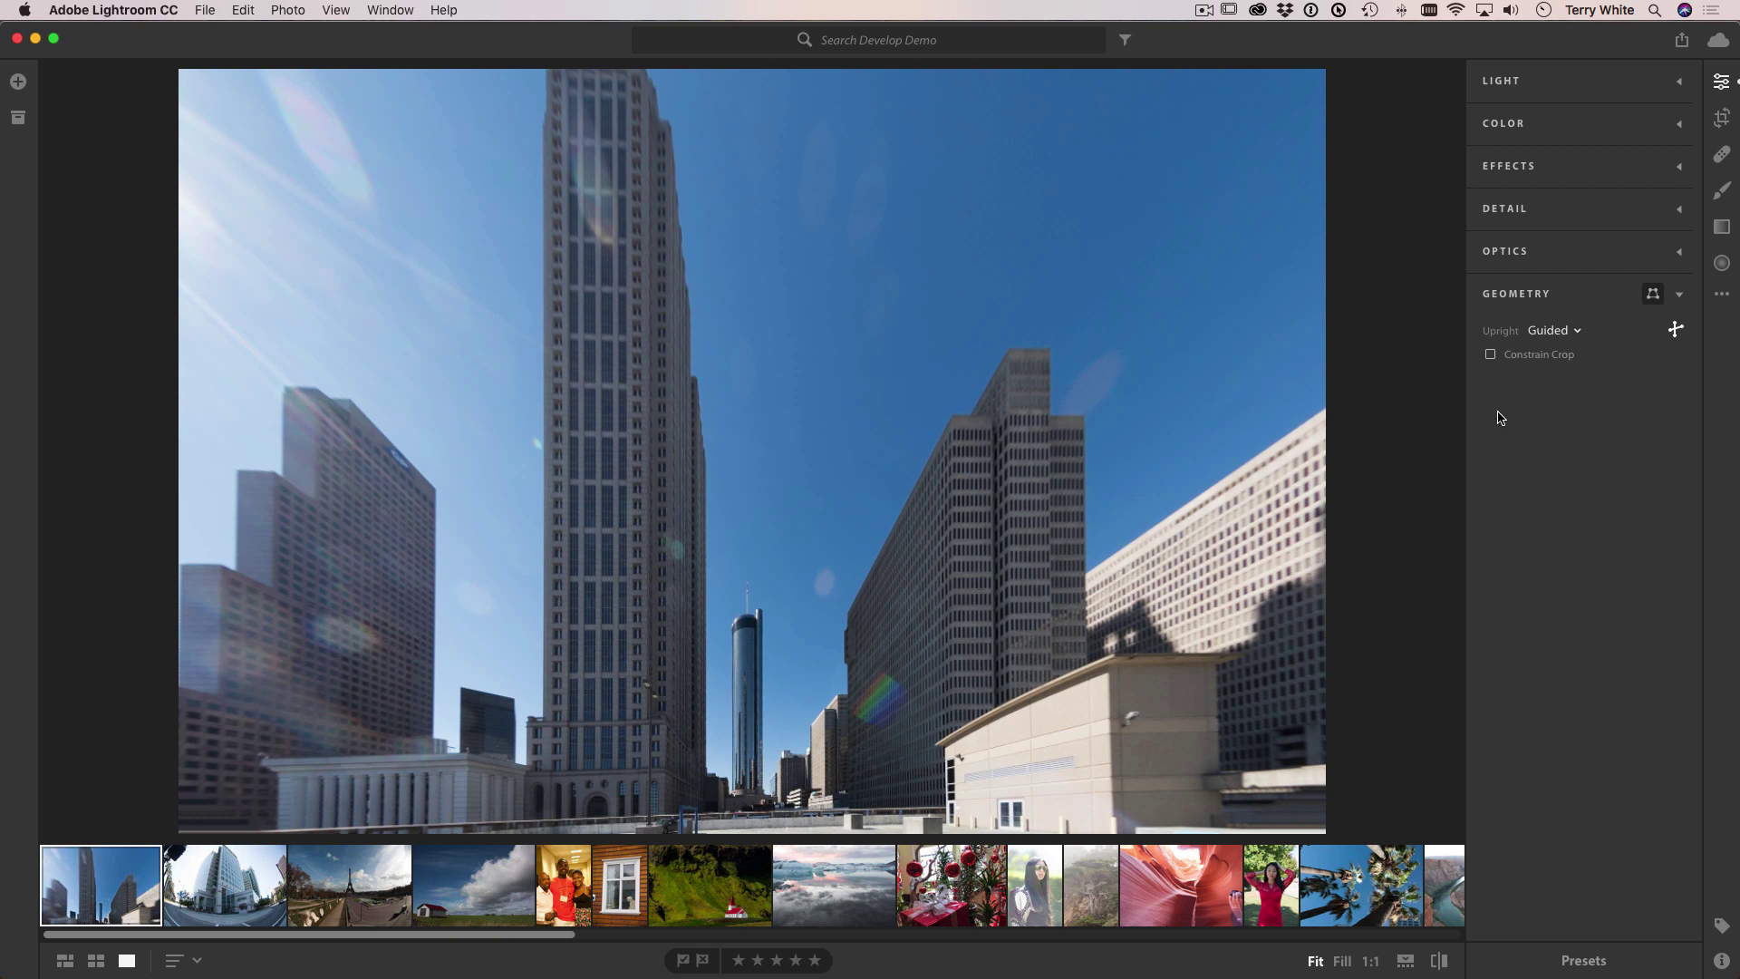
mouse_move(1359, 531)
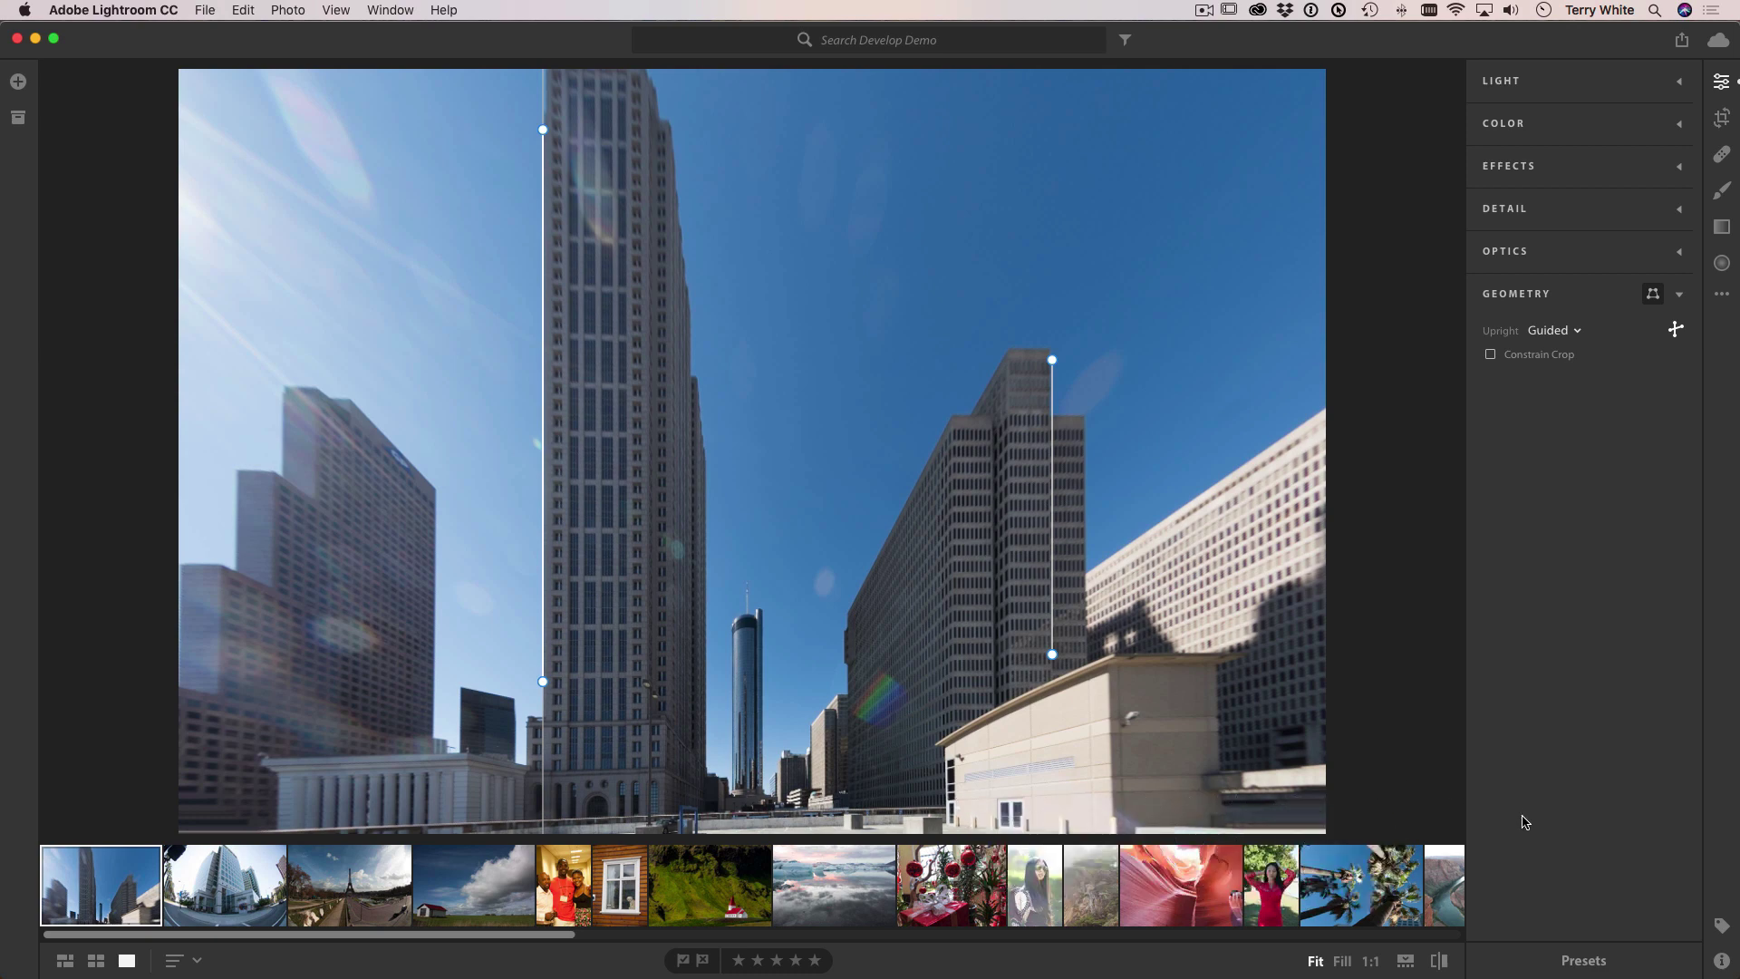
key(g)
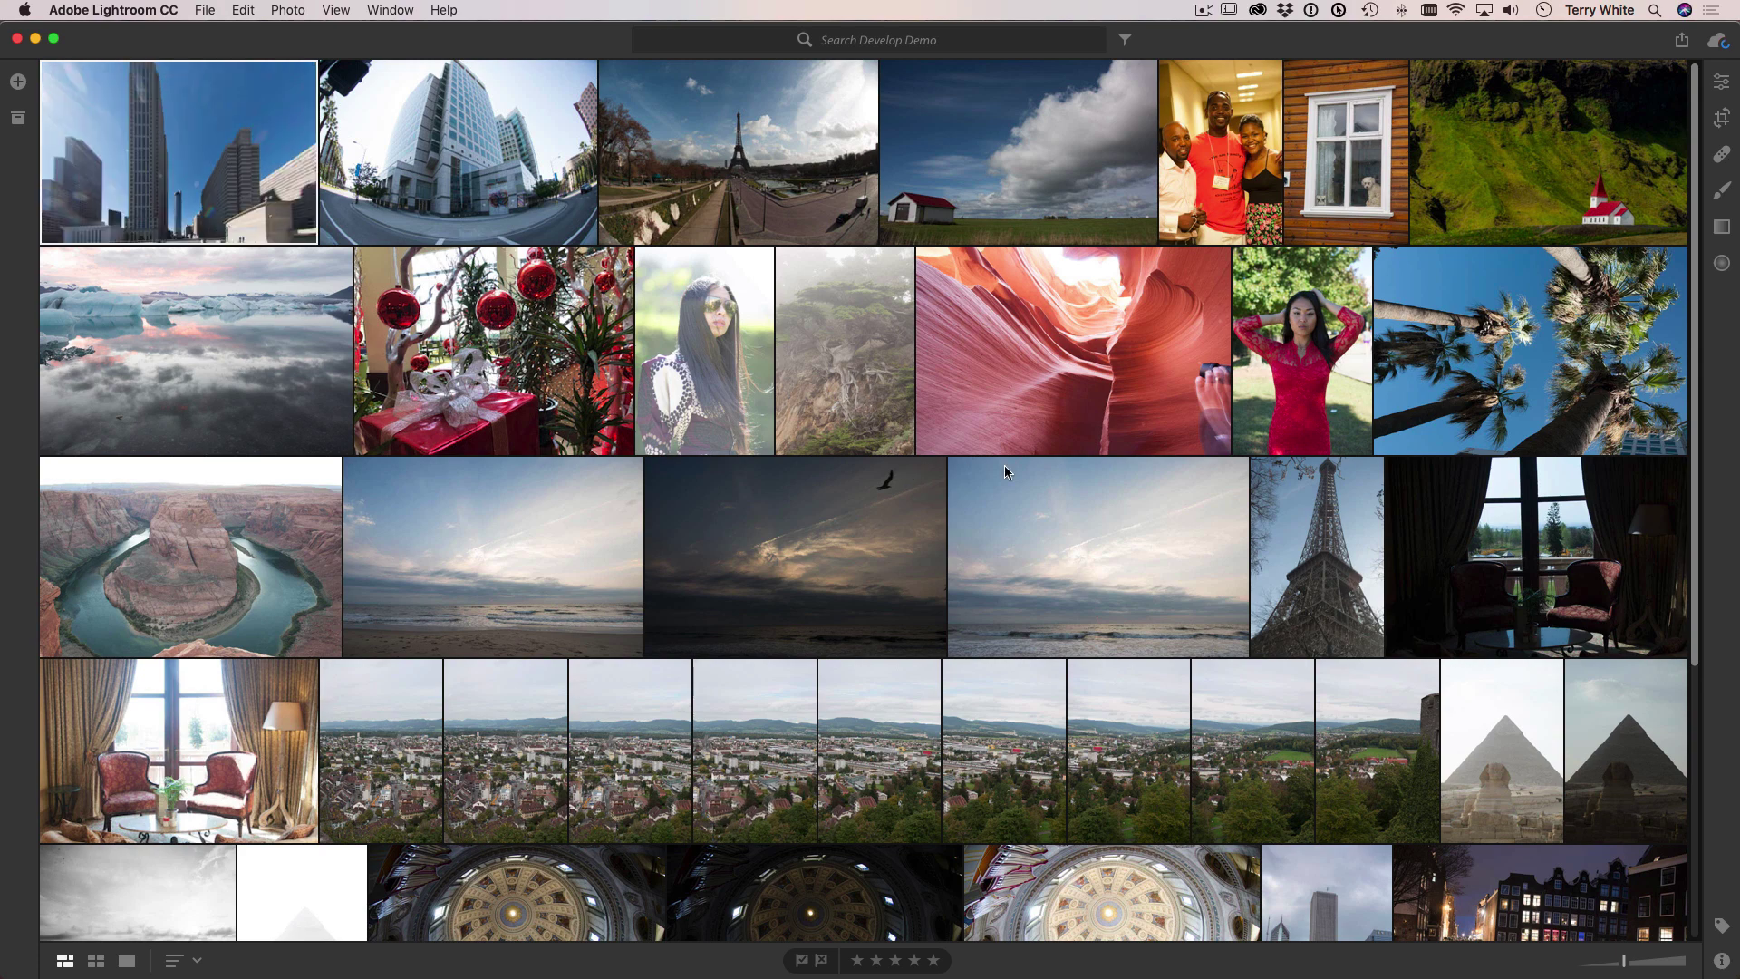
- Open the photo of the dog in the window and apply Guided Upright with guides along both vertical sides of the window frame
click(1319, 192)
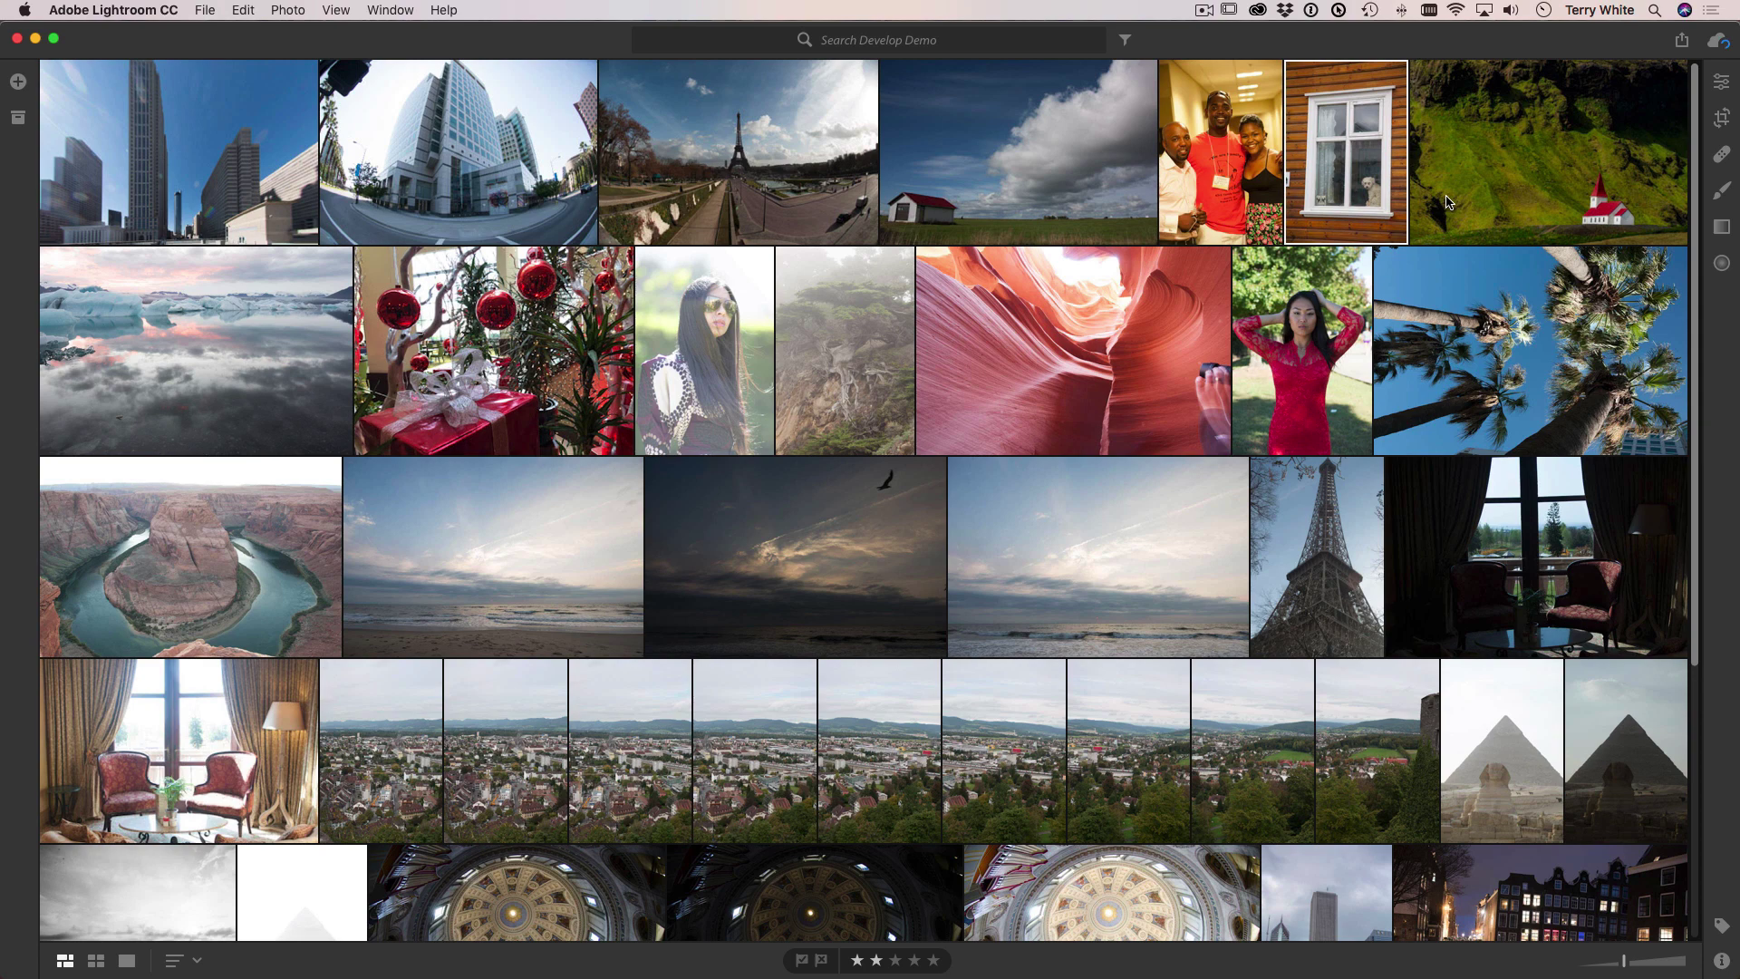
key(d)
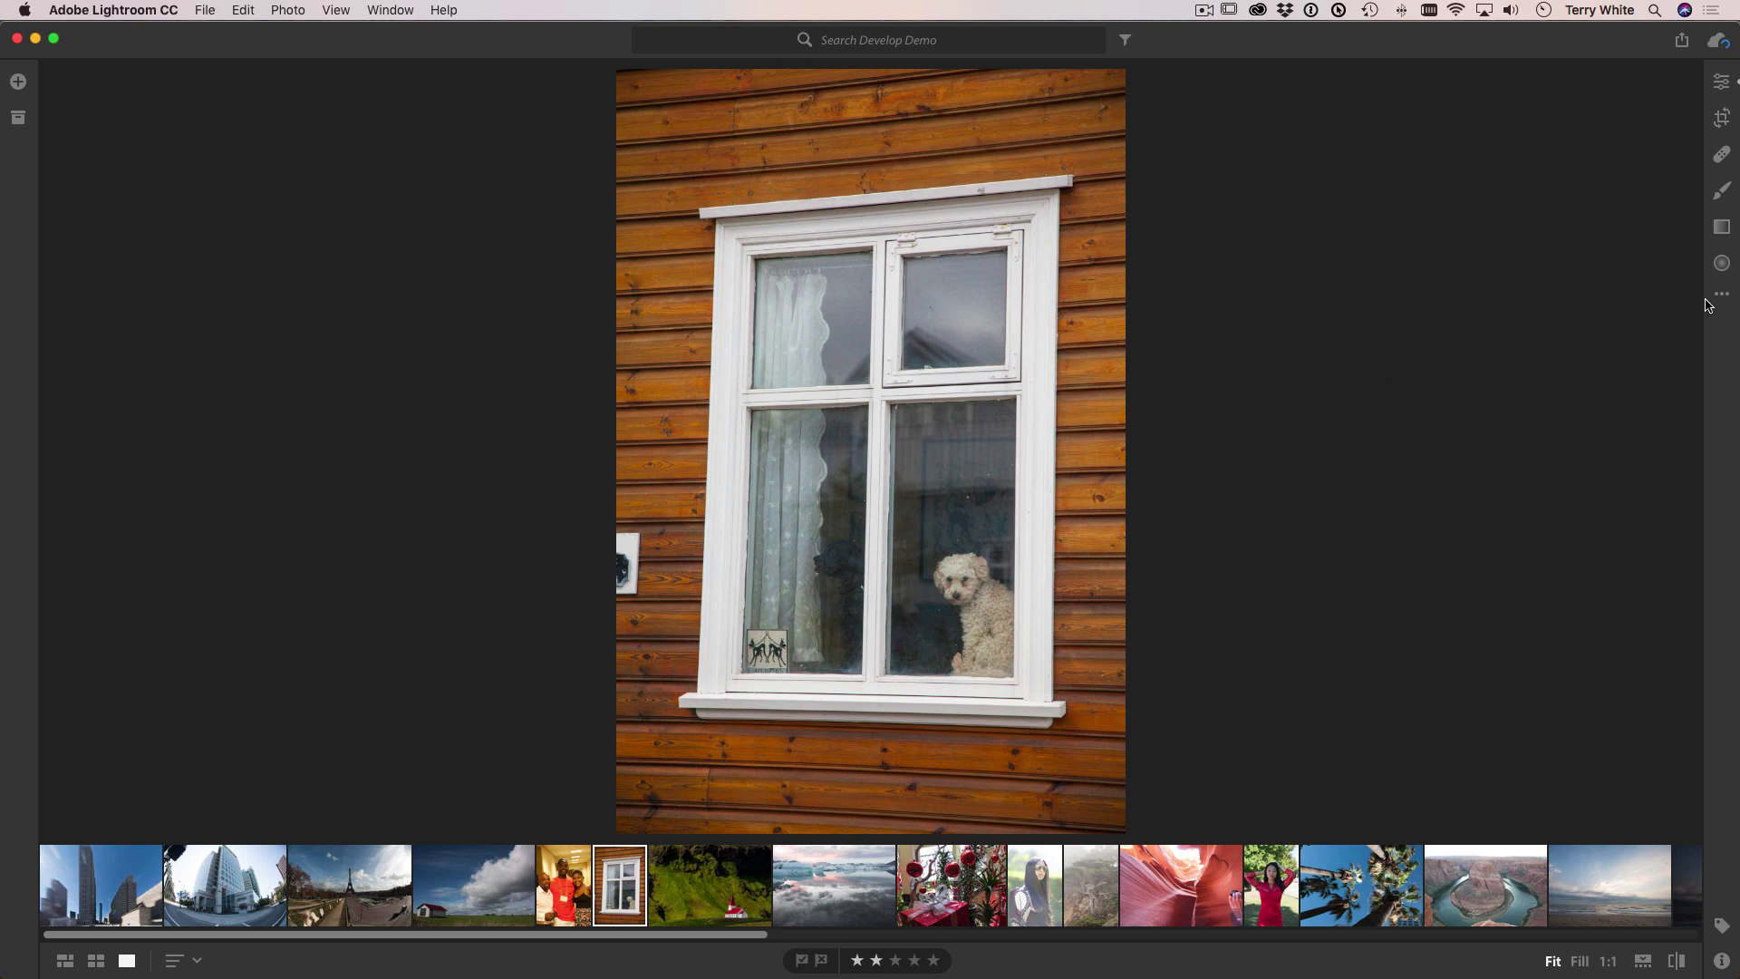
click(1718, 83)
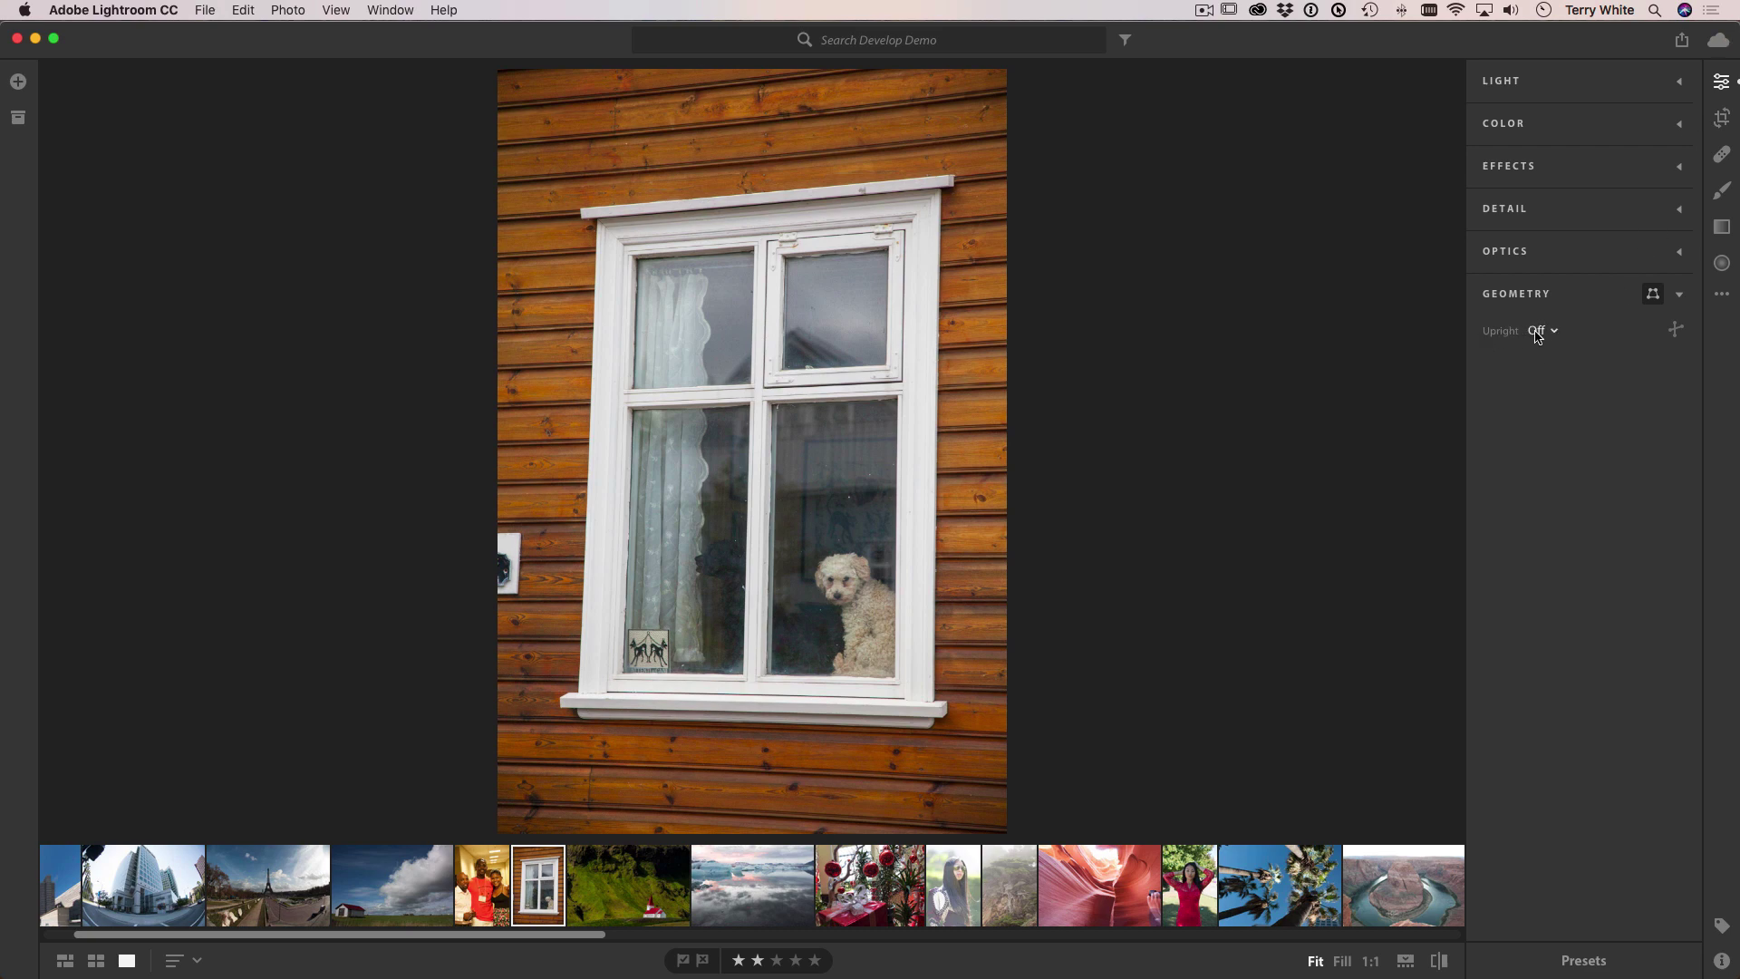
click(1530, 334)
click(1550, 388)
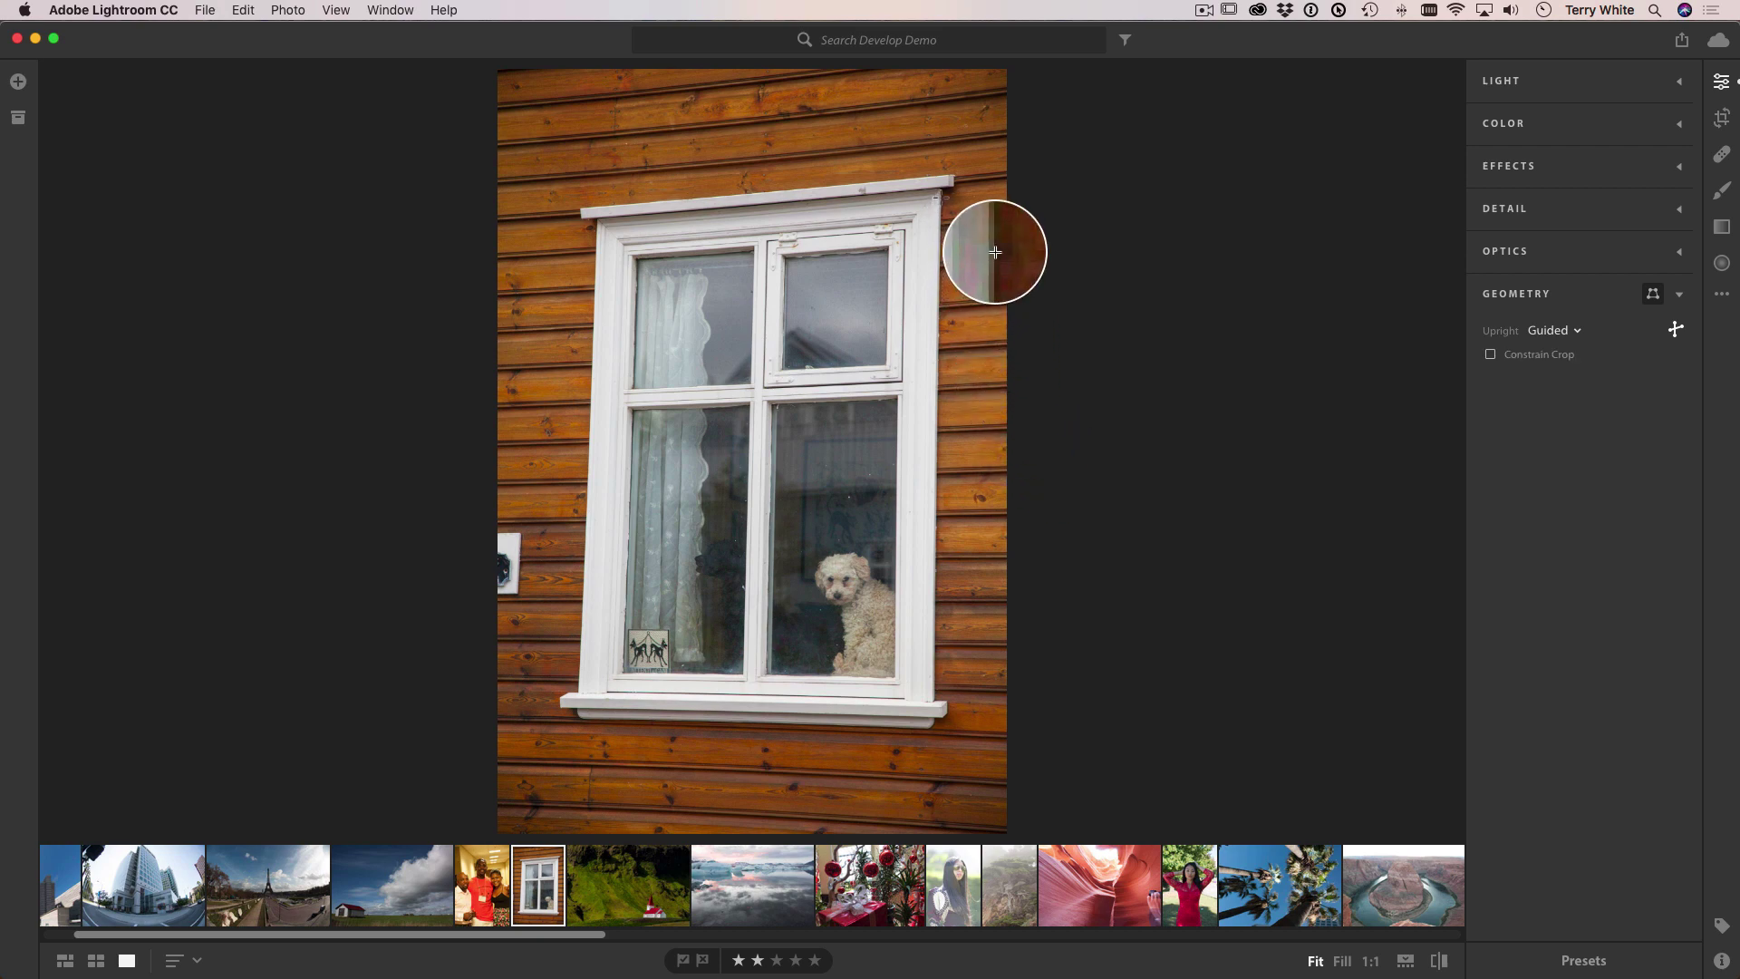
drag(941, 196, 936, 584)
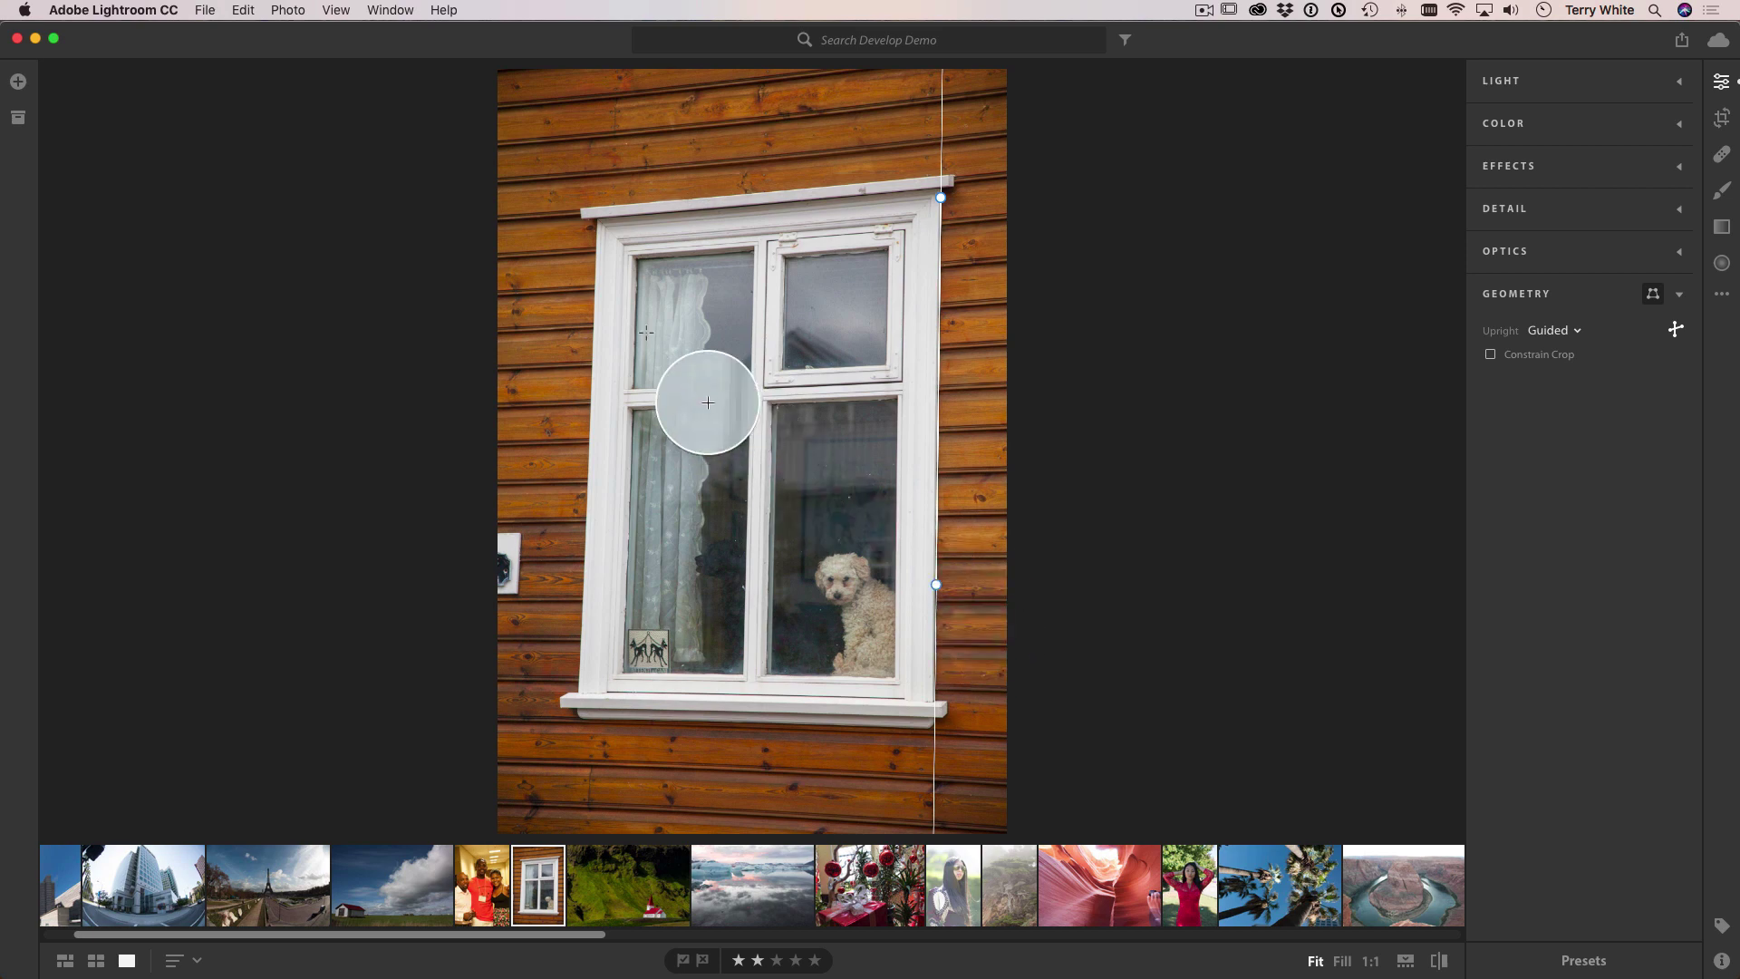
drag(594, 259, 589, 451)
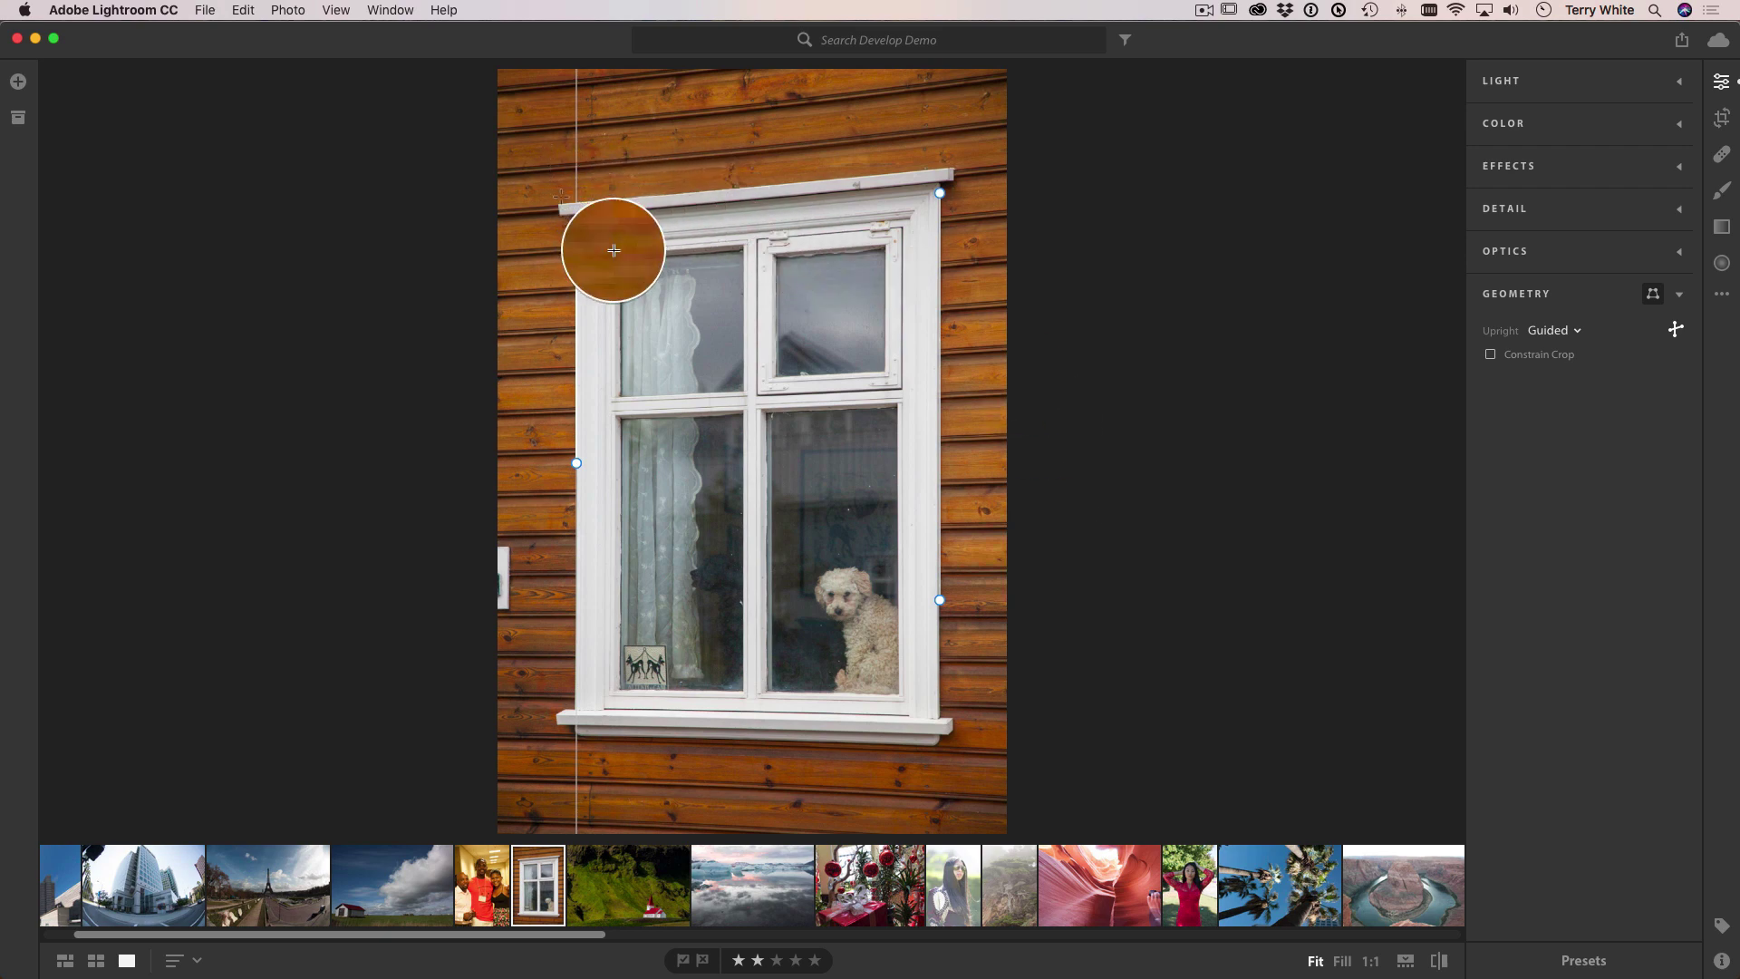
- Add horizontal Upright guides along the window frame's top ledge and bottom sill, and return to the photo grid
drag(561, 203, 886, 181)
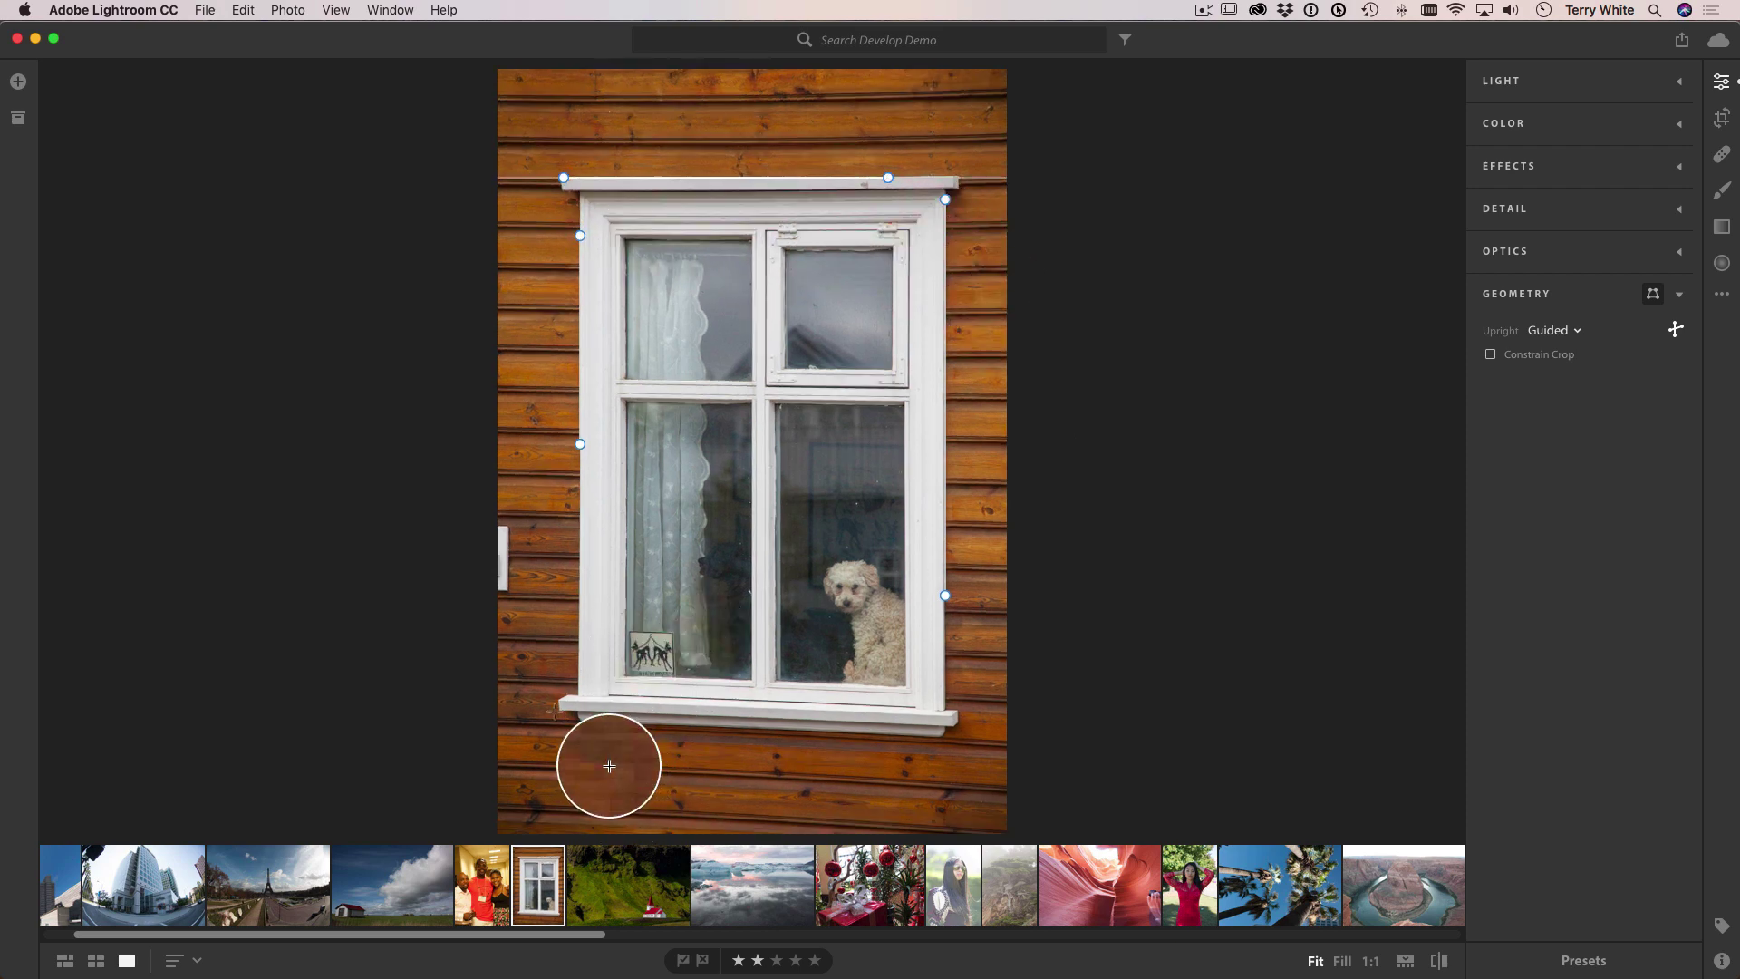
drag(556, 710, 957, 725)
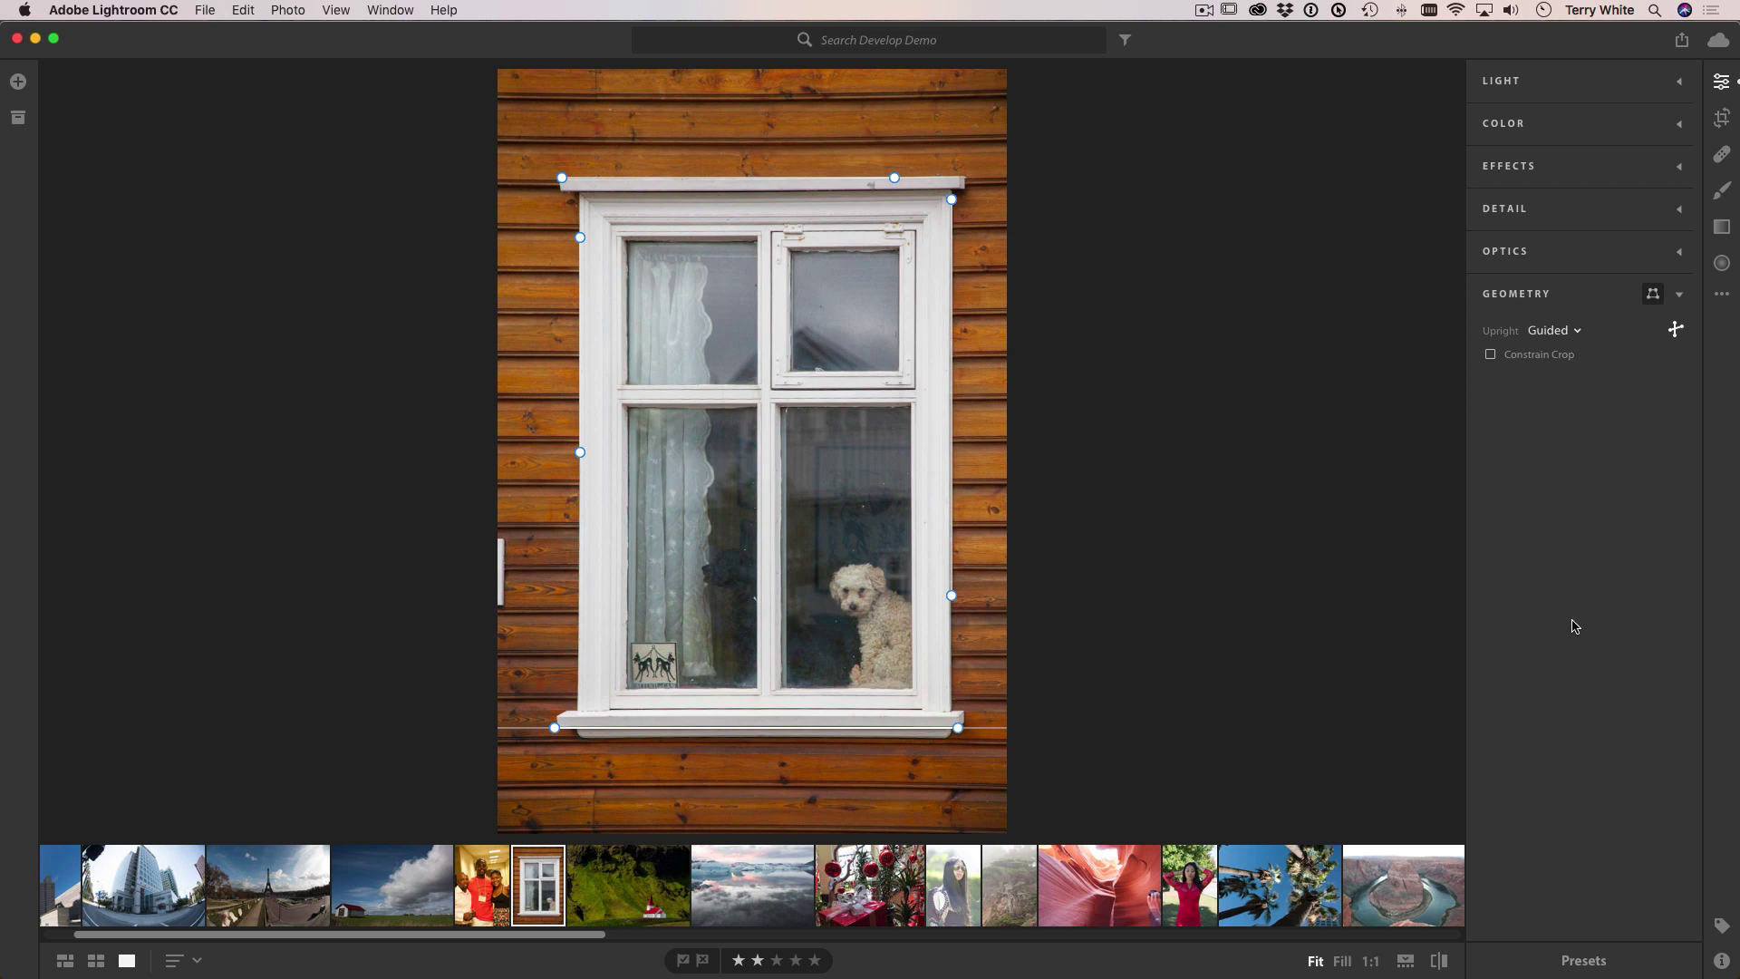
key(g)
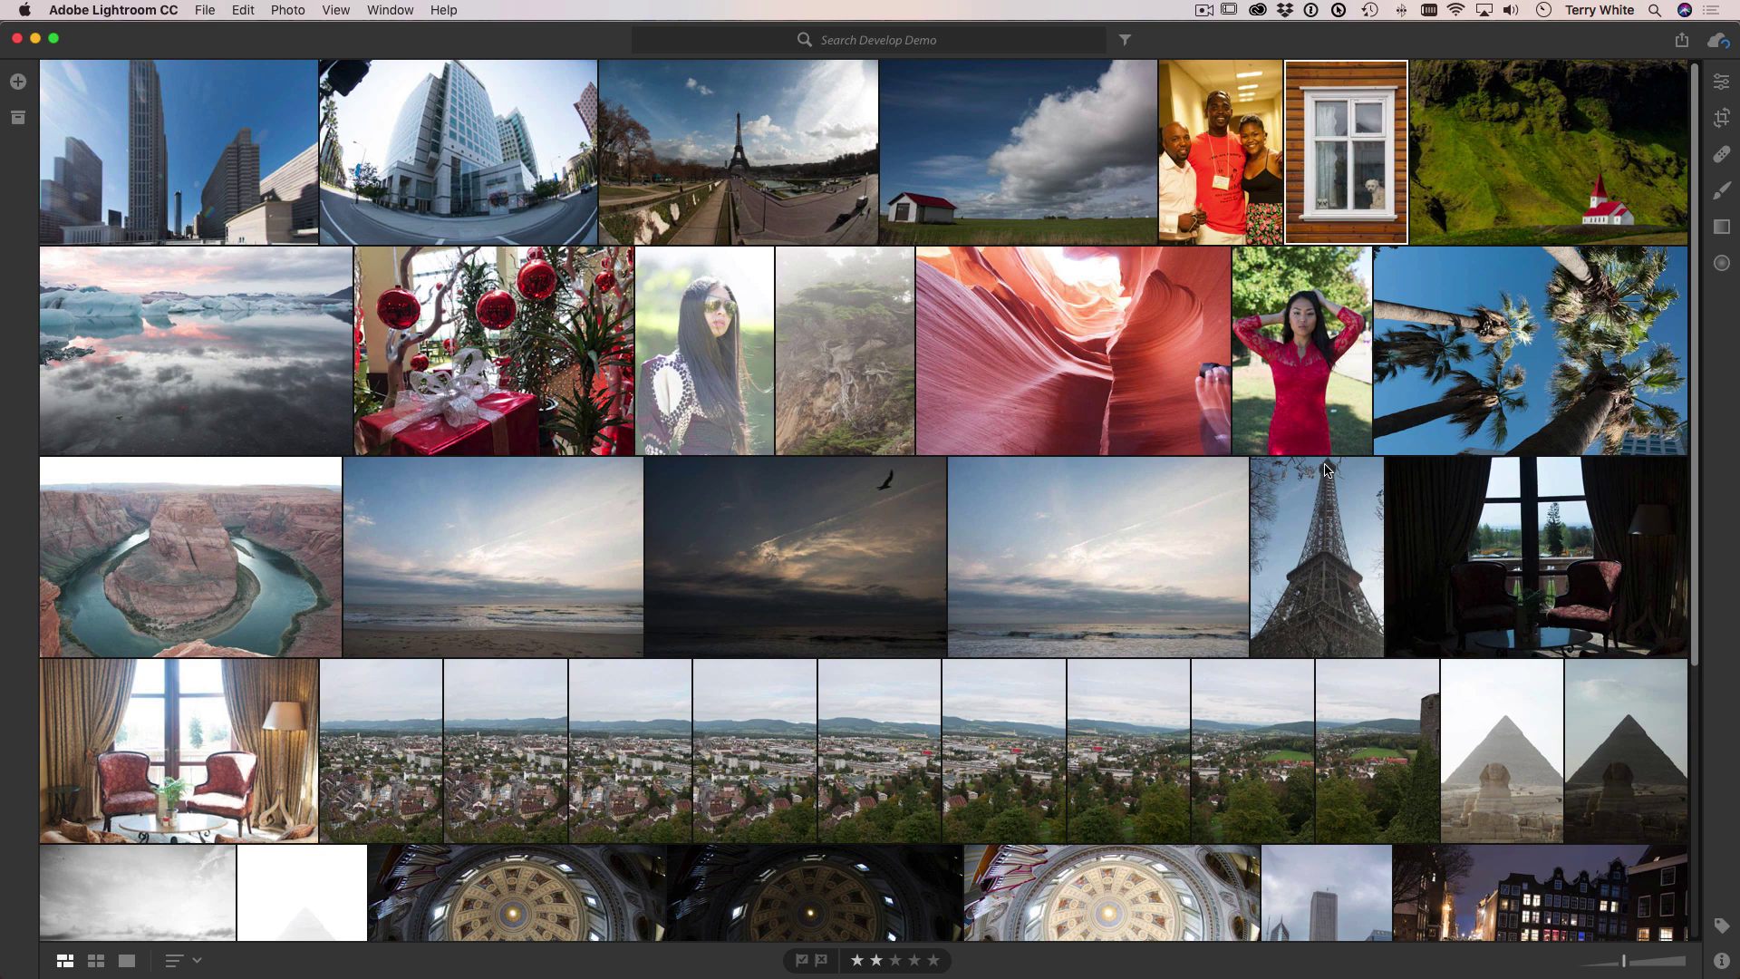
- Open the yellow-tinted photo of three people, sample the woman's black top for white balance, and make Temp slightly warmer
double_click(1210, 211)
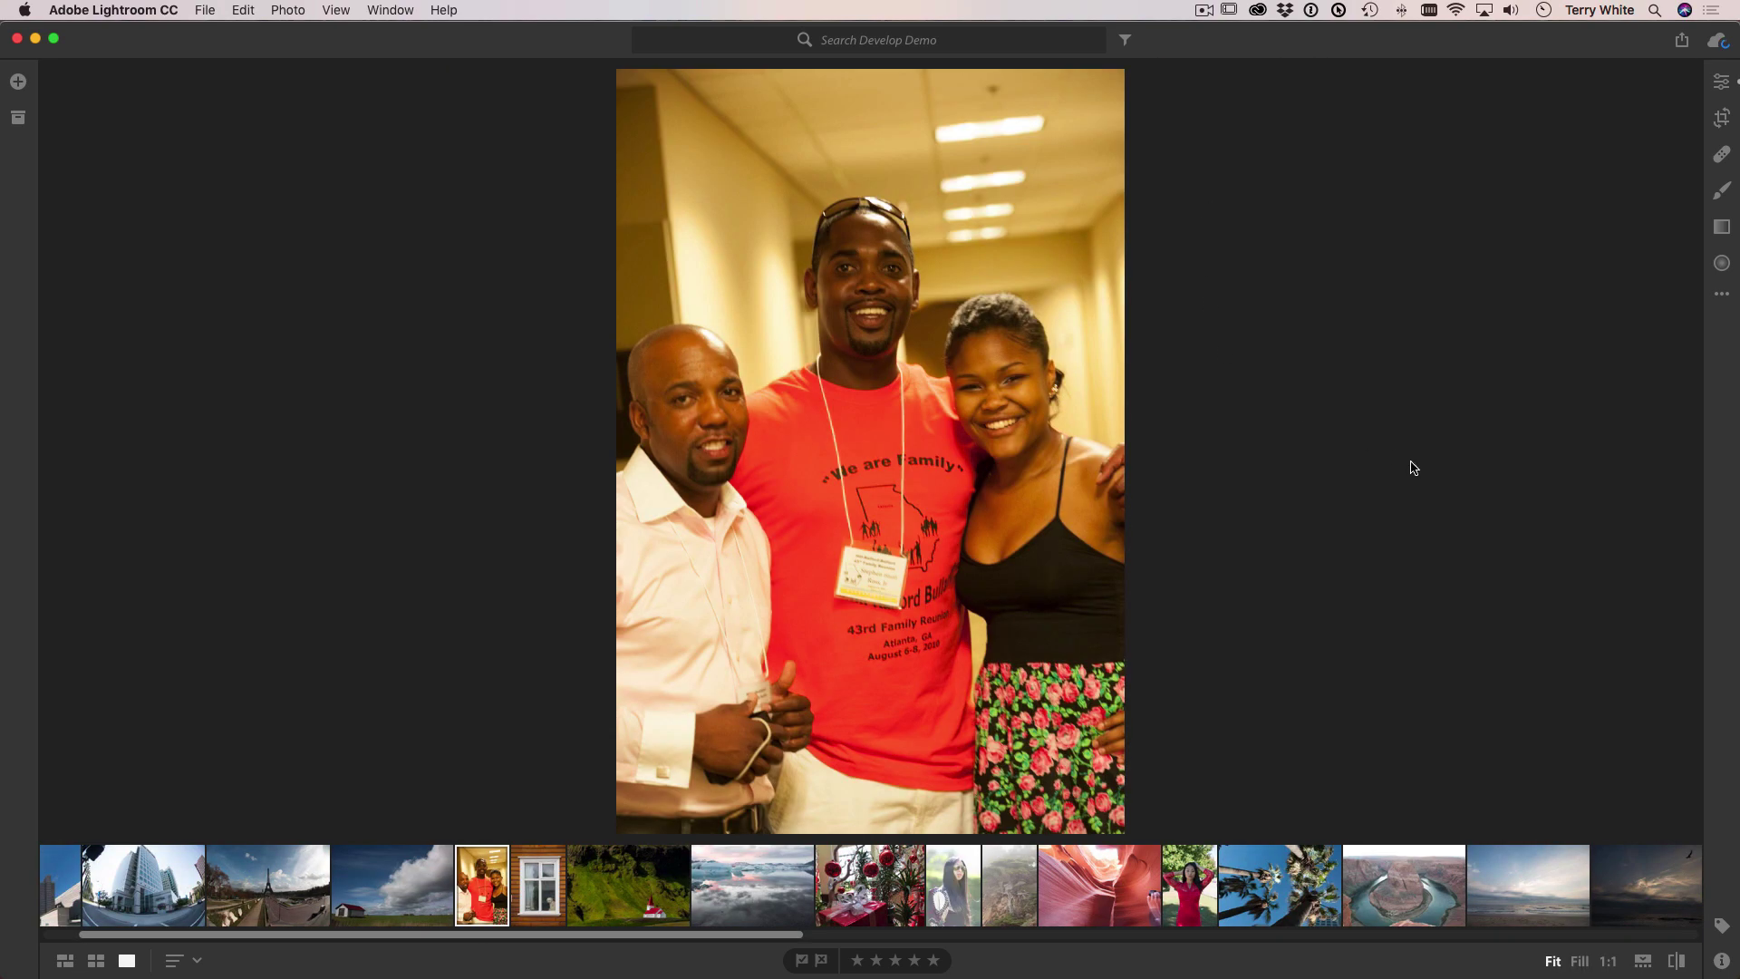
click(1721, 81)
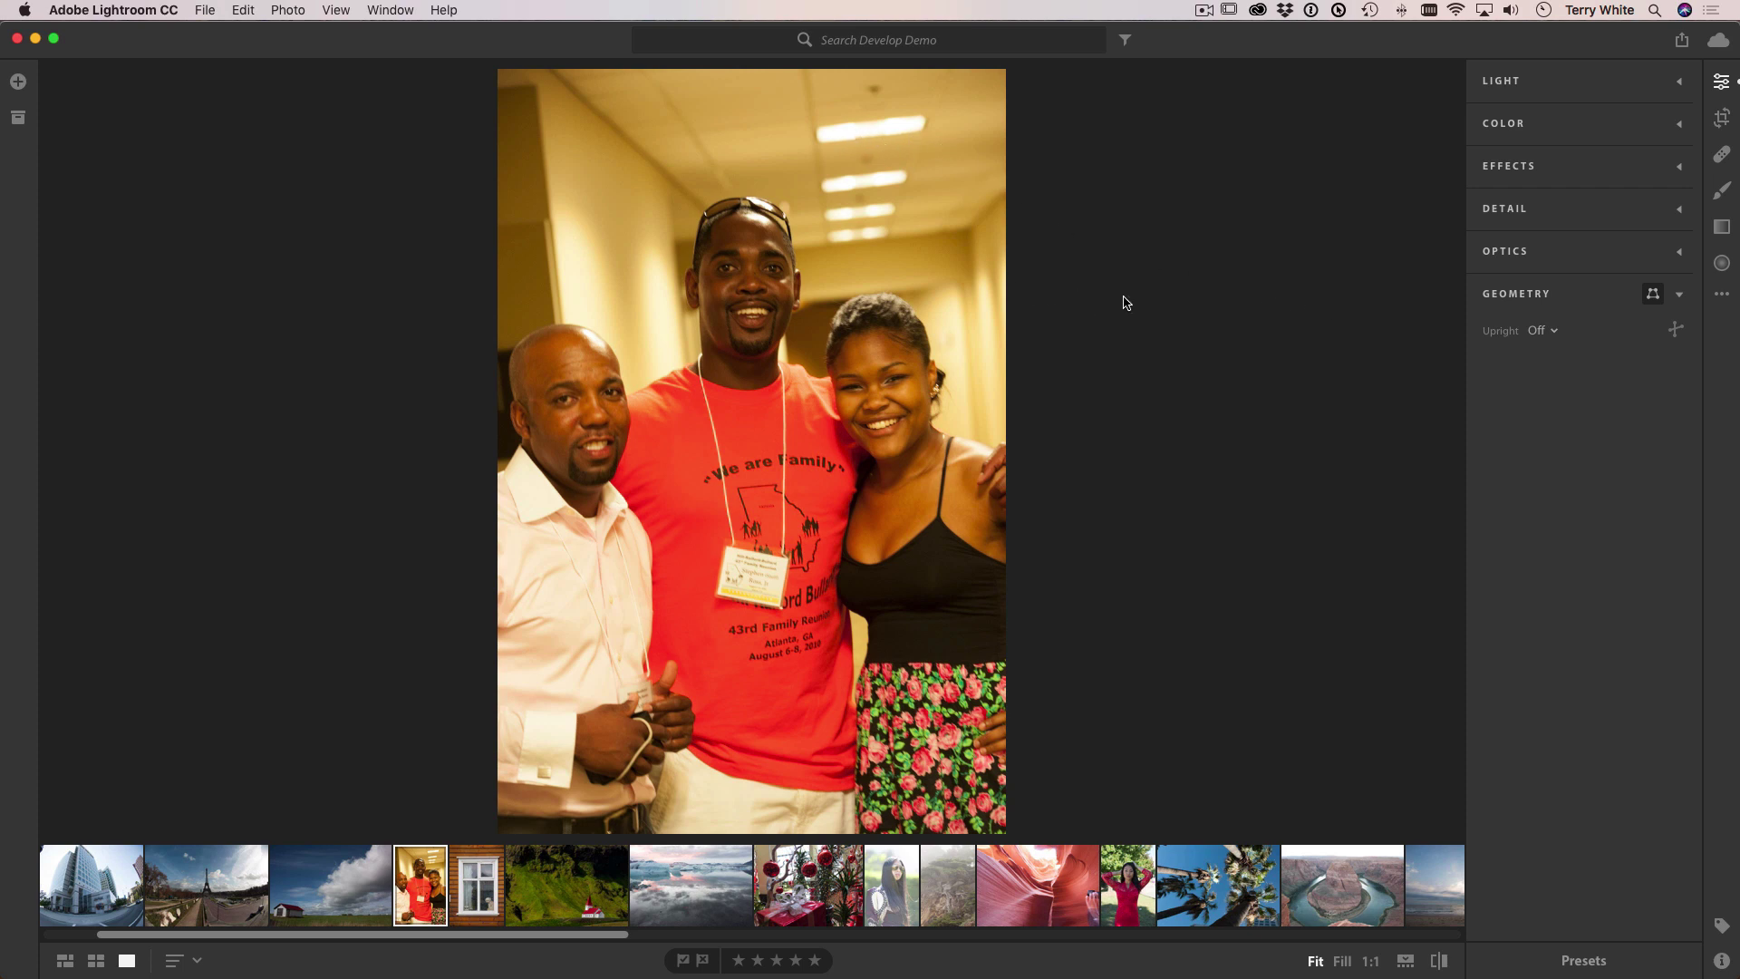
click(1582, 81)
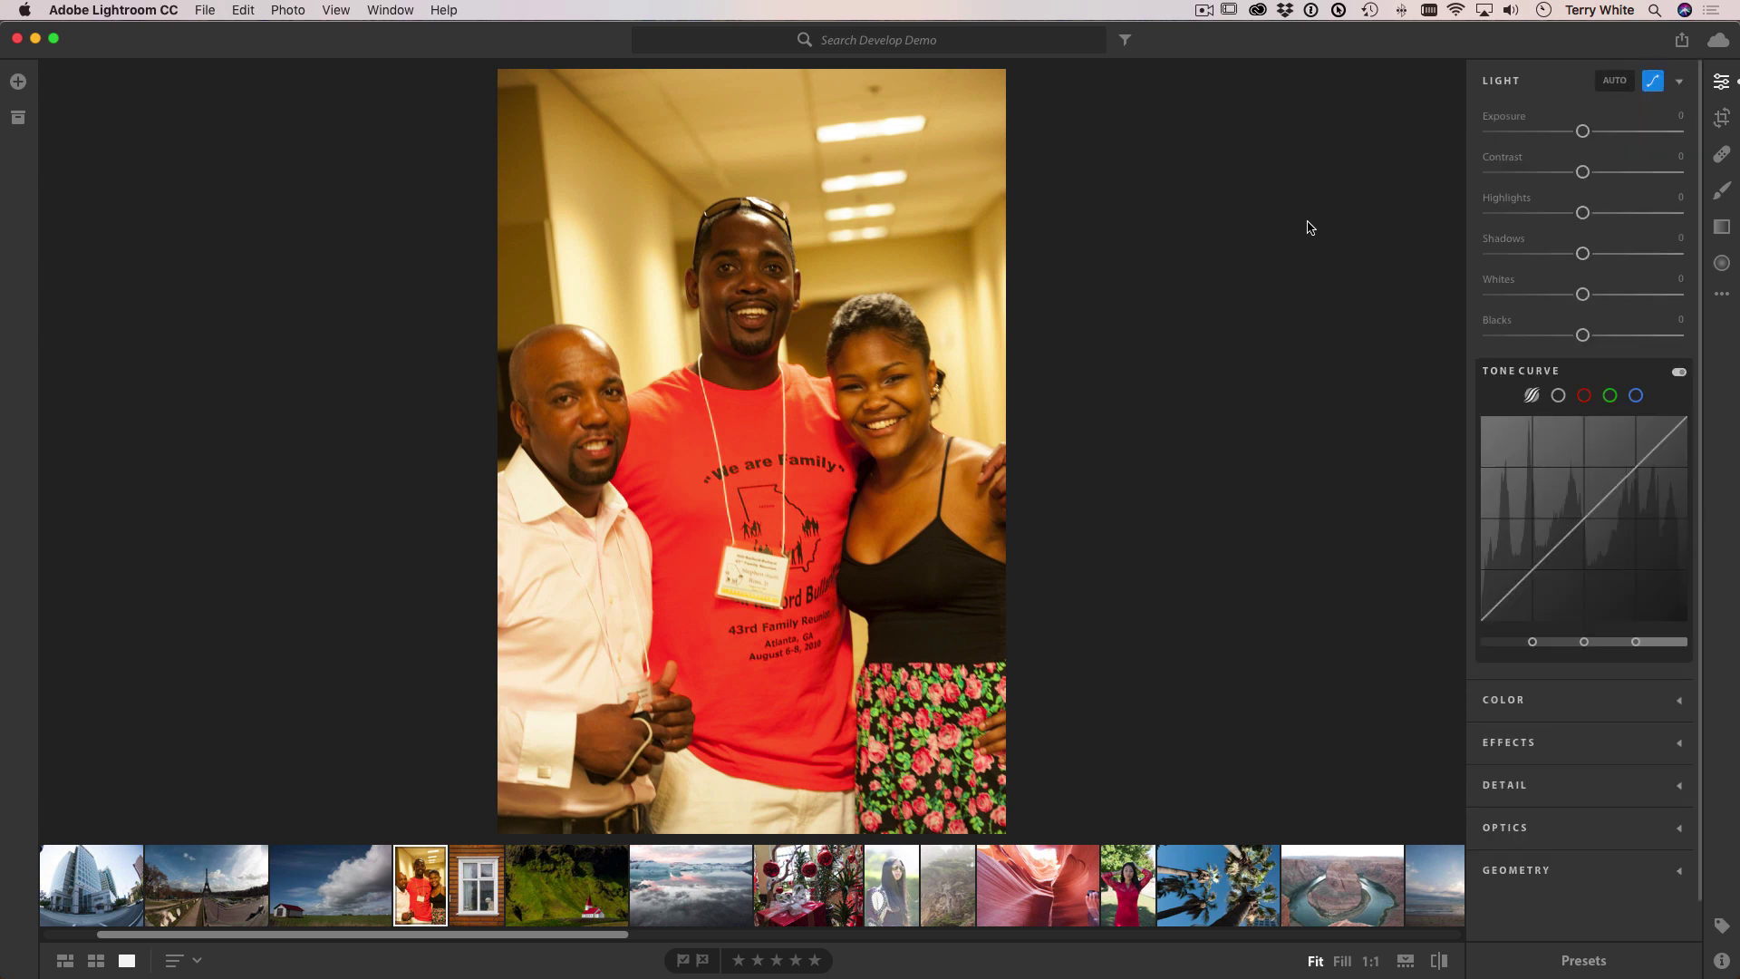
click(1605, 700)
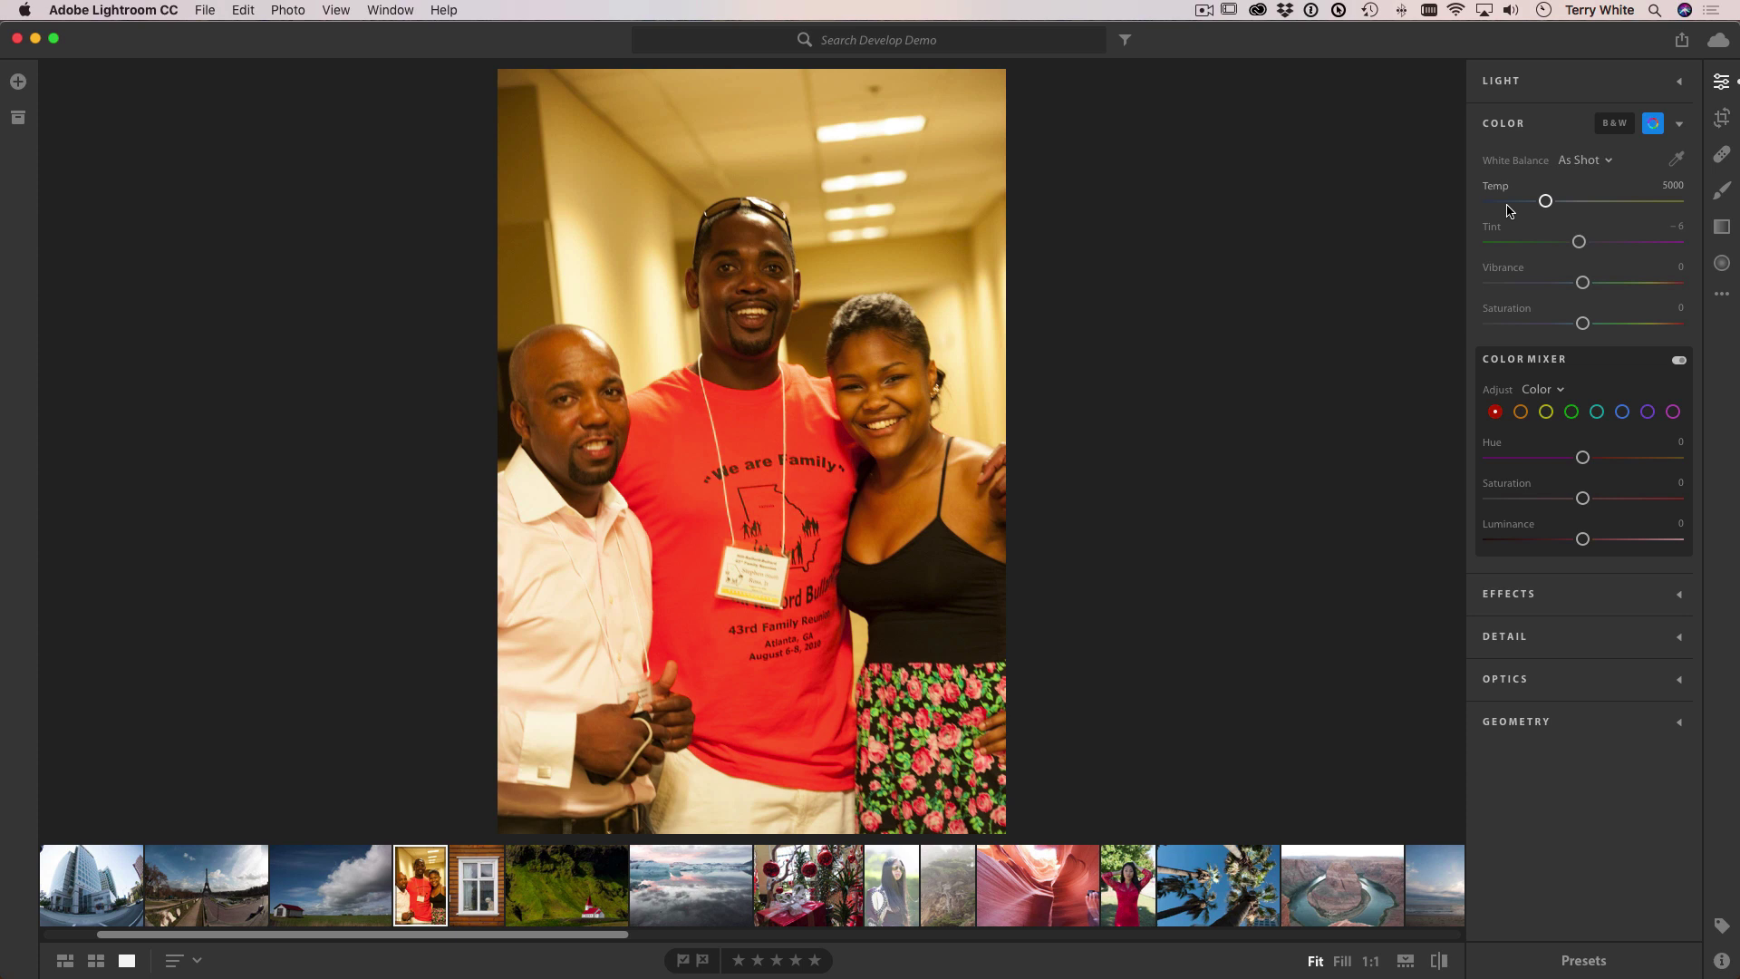
click(1677, 161)
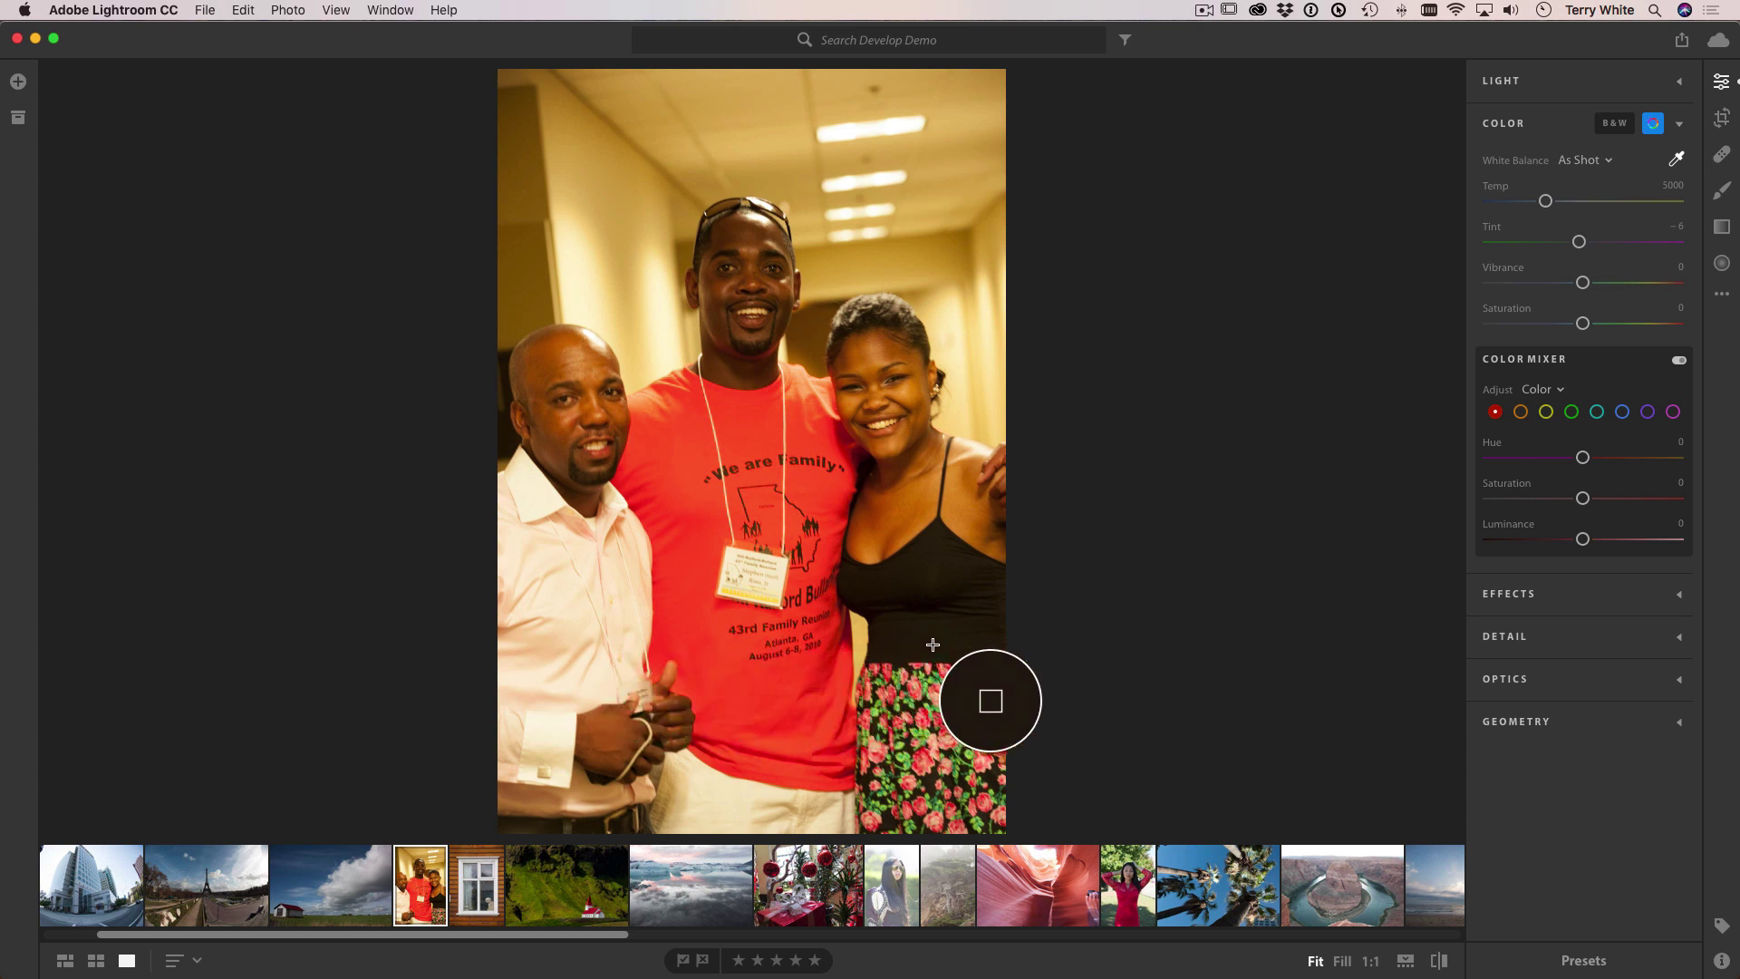
click(902, 642)
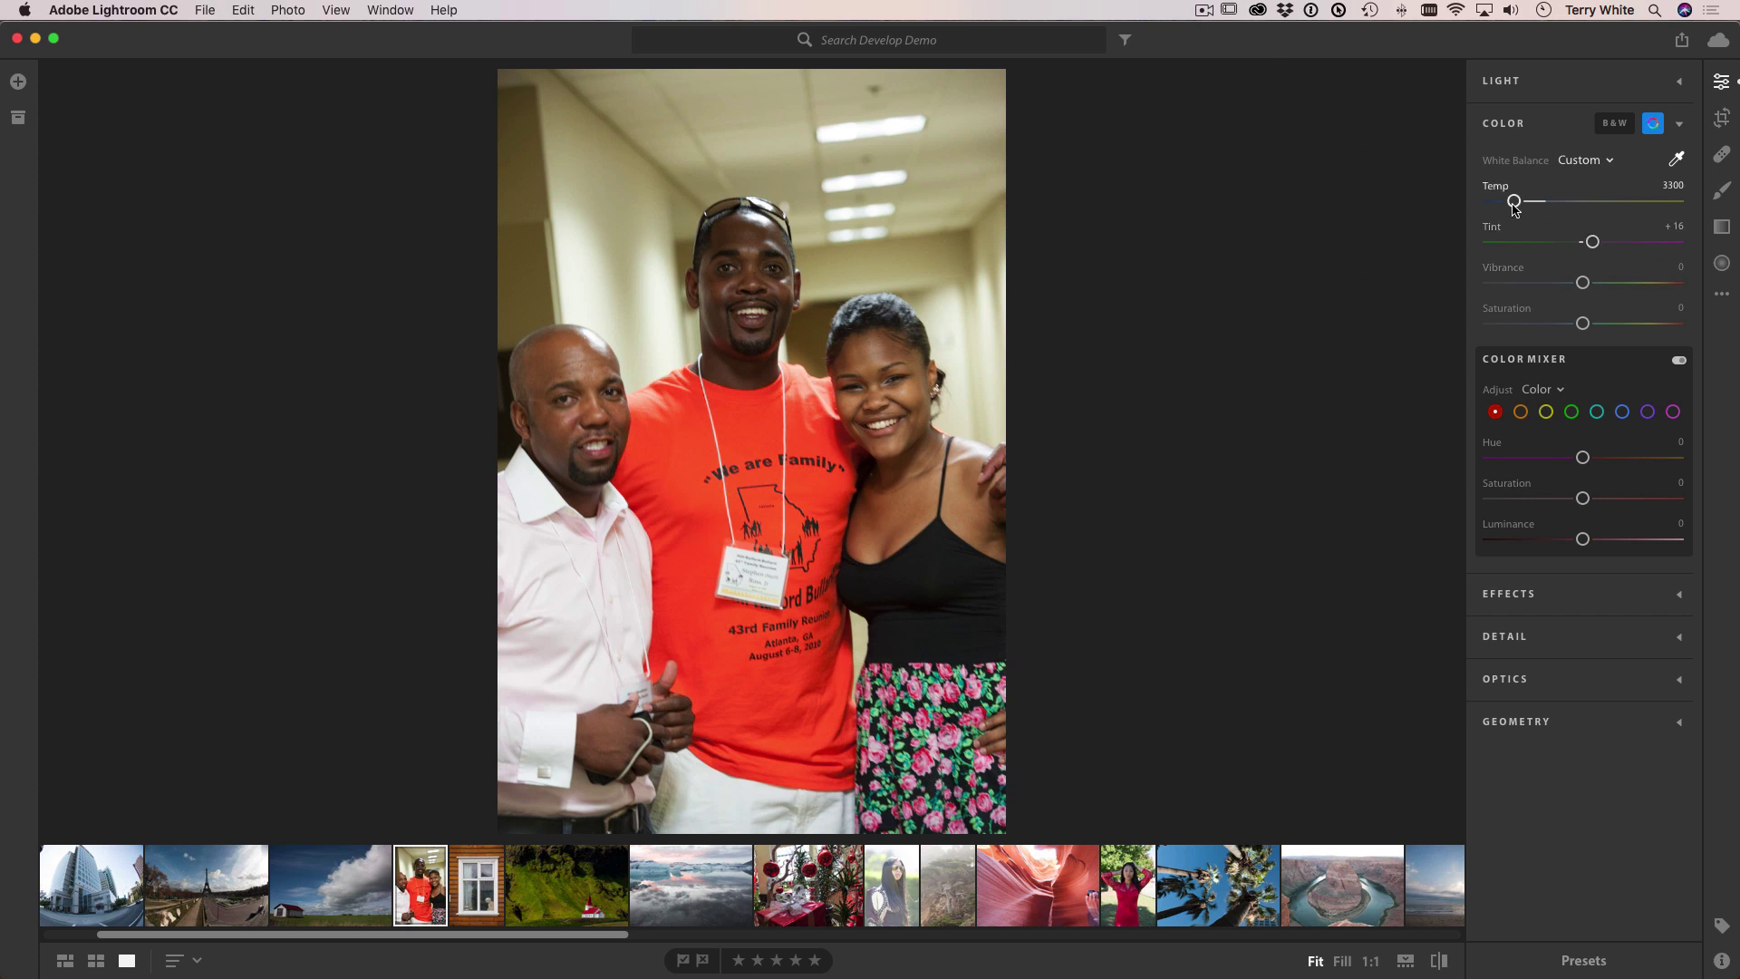
drag(1513, 205, 1521, 207)
key(g)
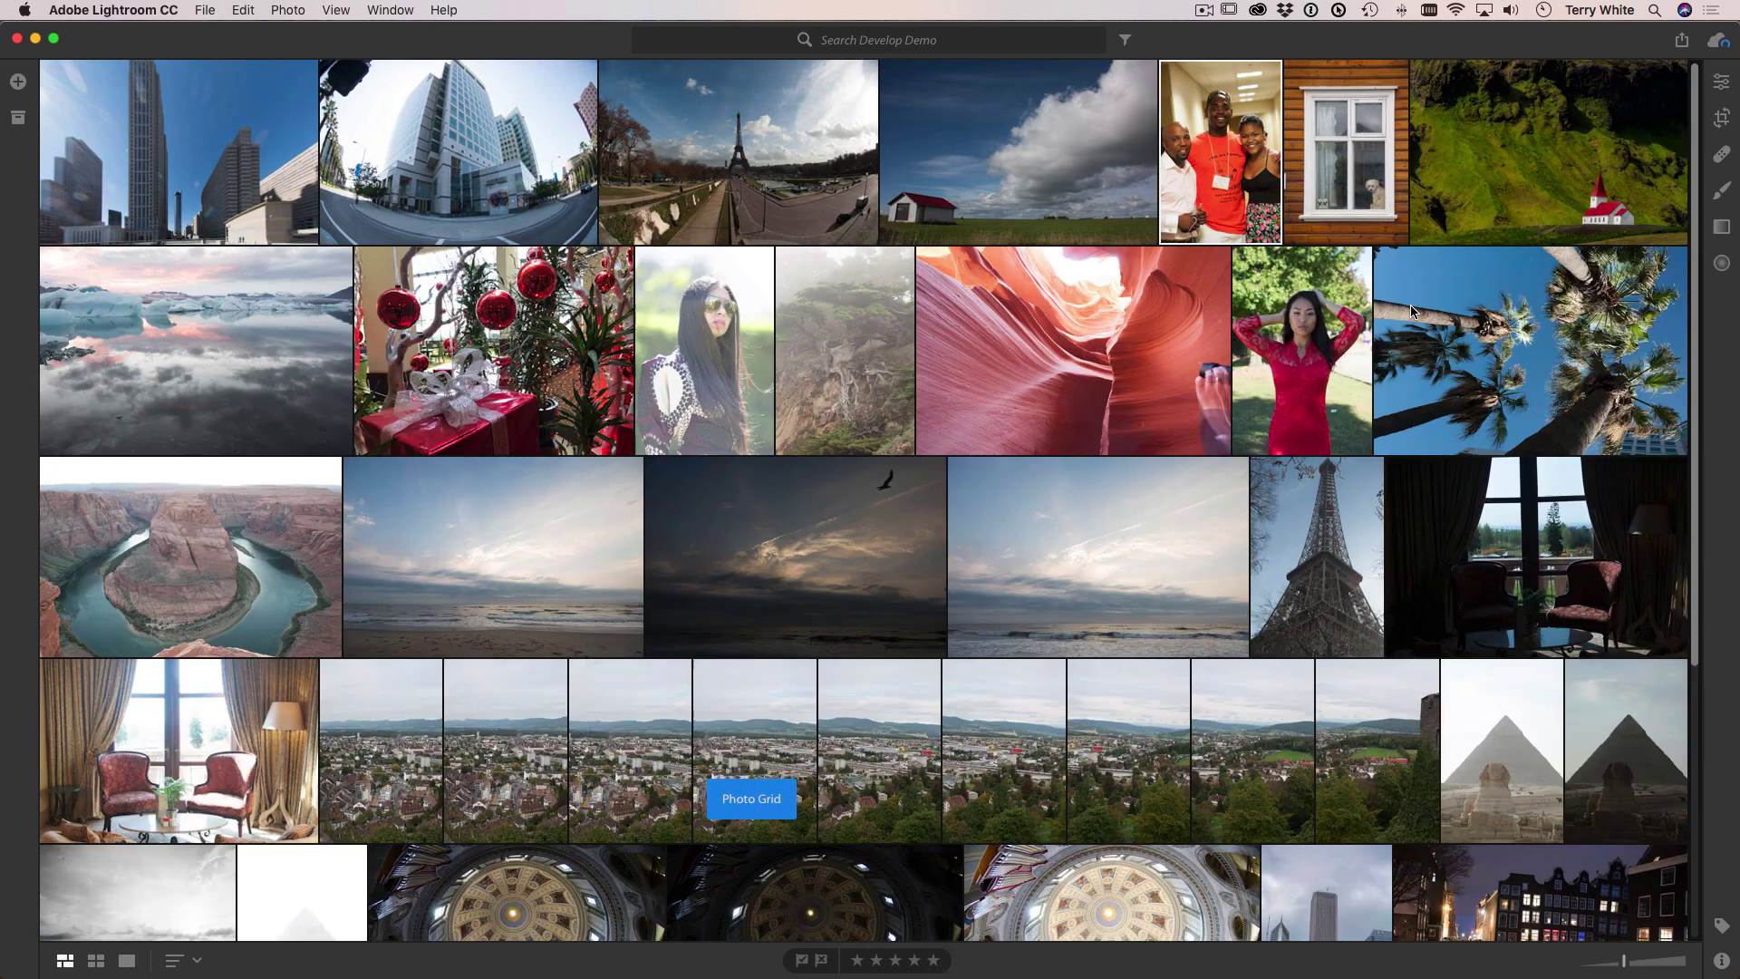
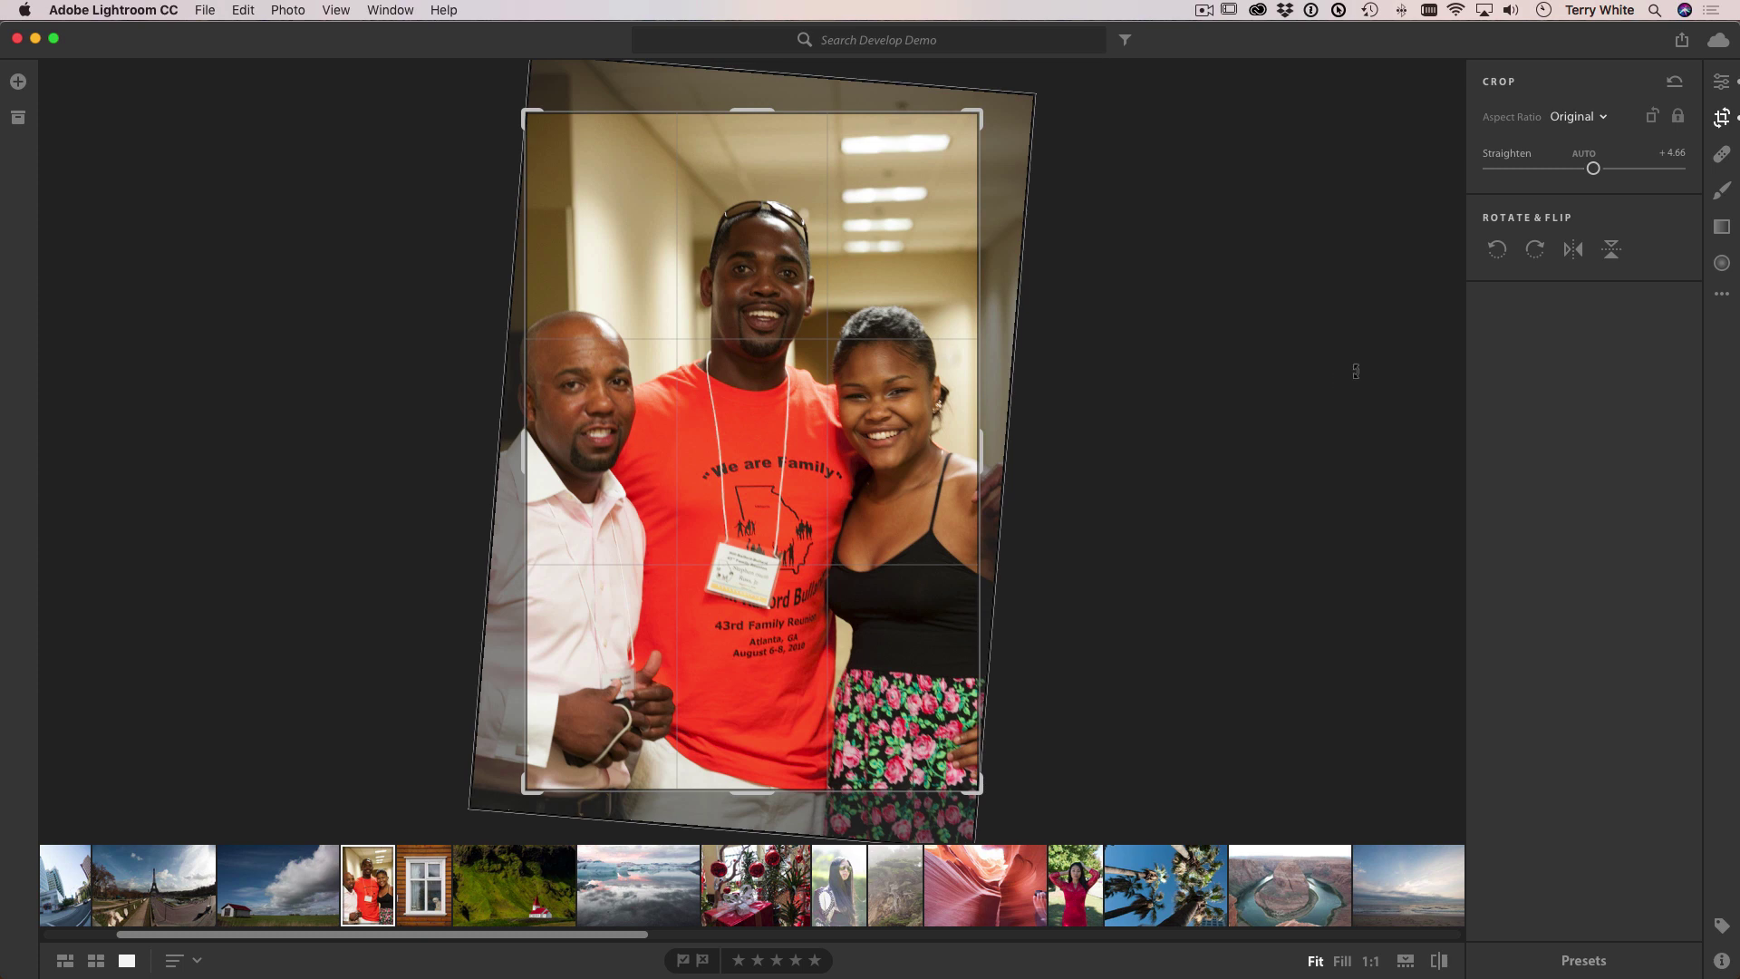
- Set the group photo's straighten angle to +0.33 and its crop aspect ratio to 4 x 5 / 8 x 10
drag(1593, 171, 1585, 174)
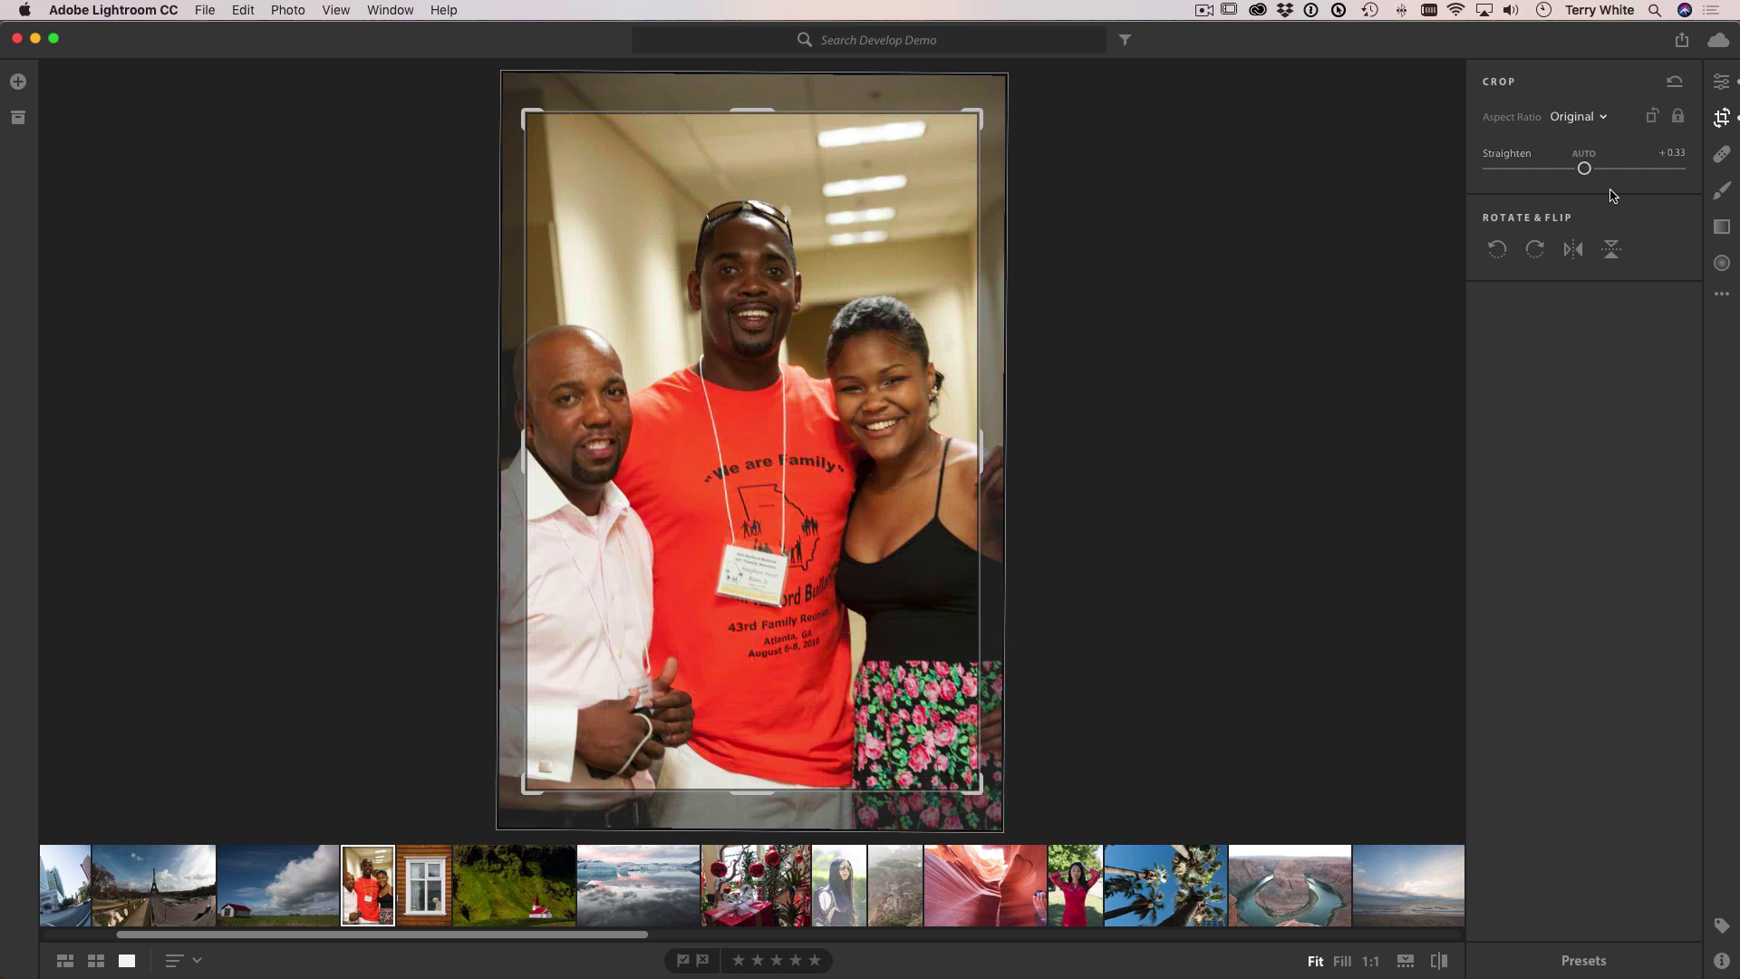
click(1569, 118)
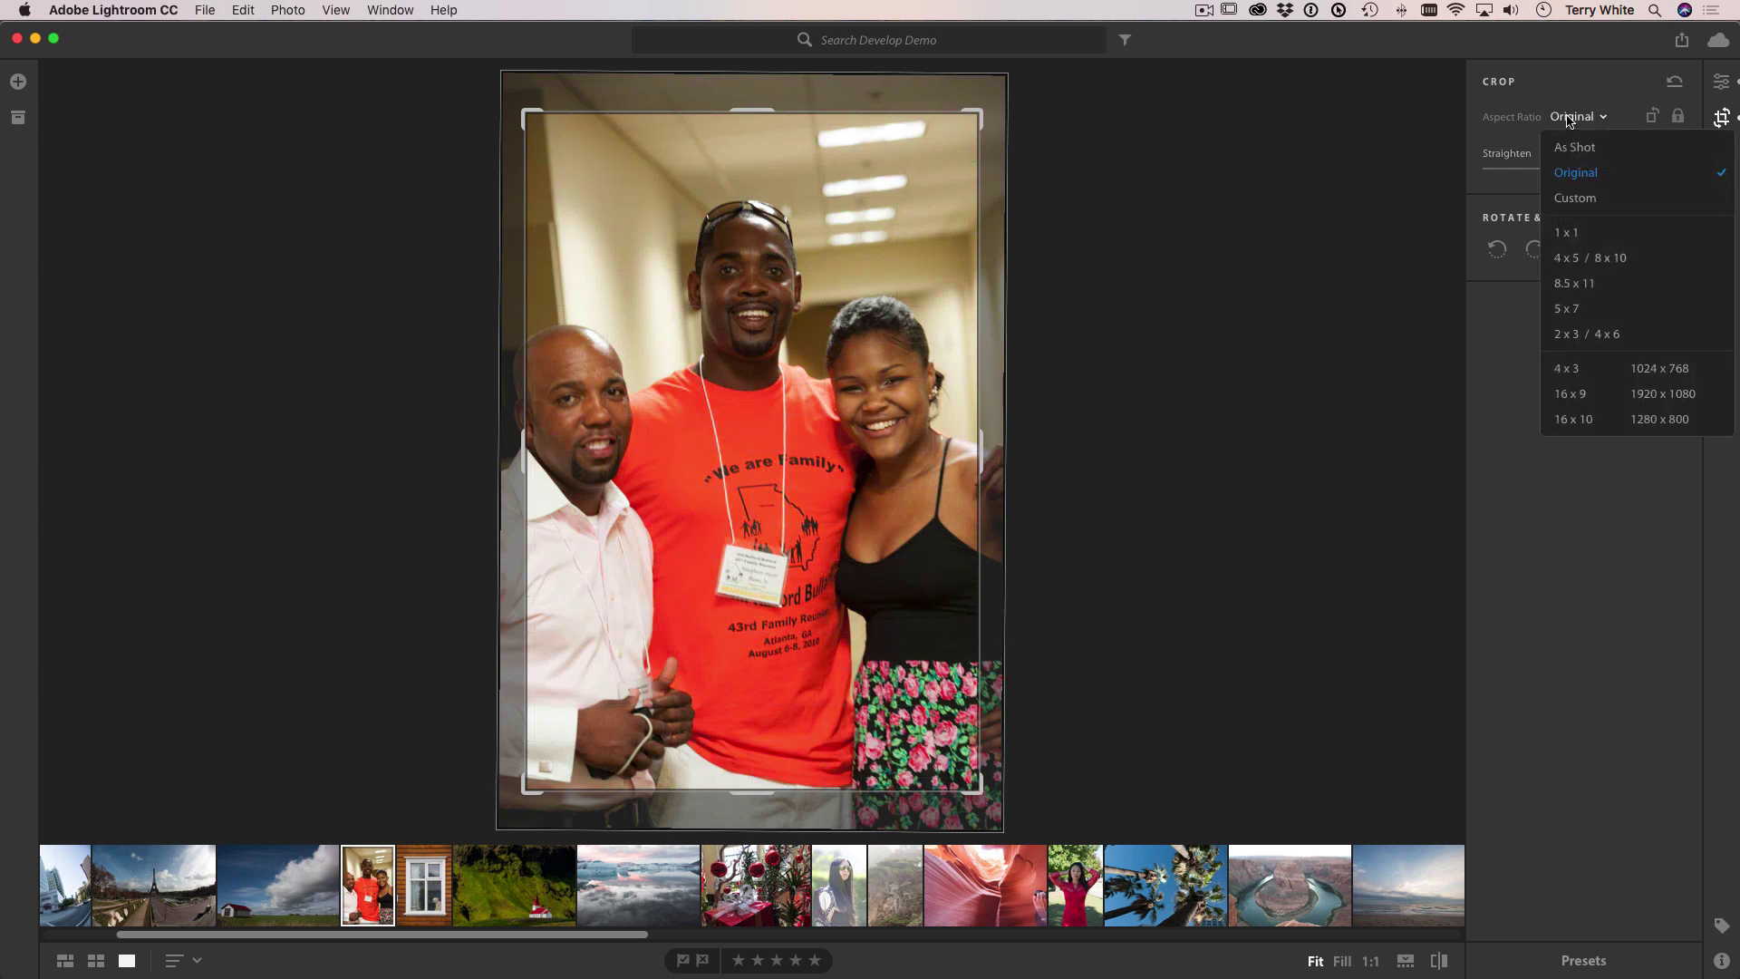
click(1588, 259)
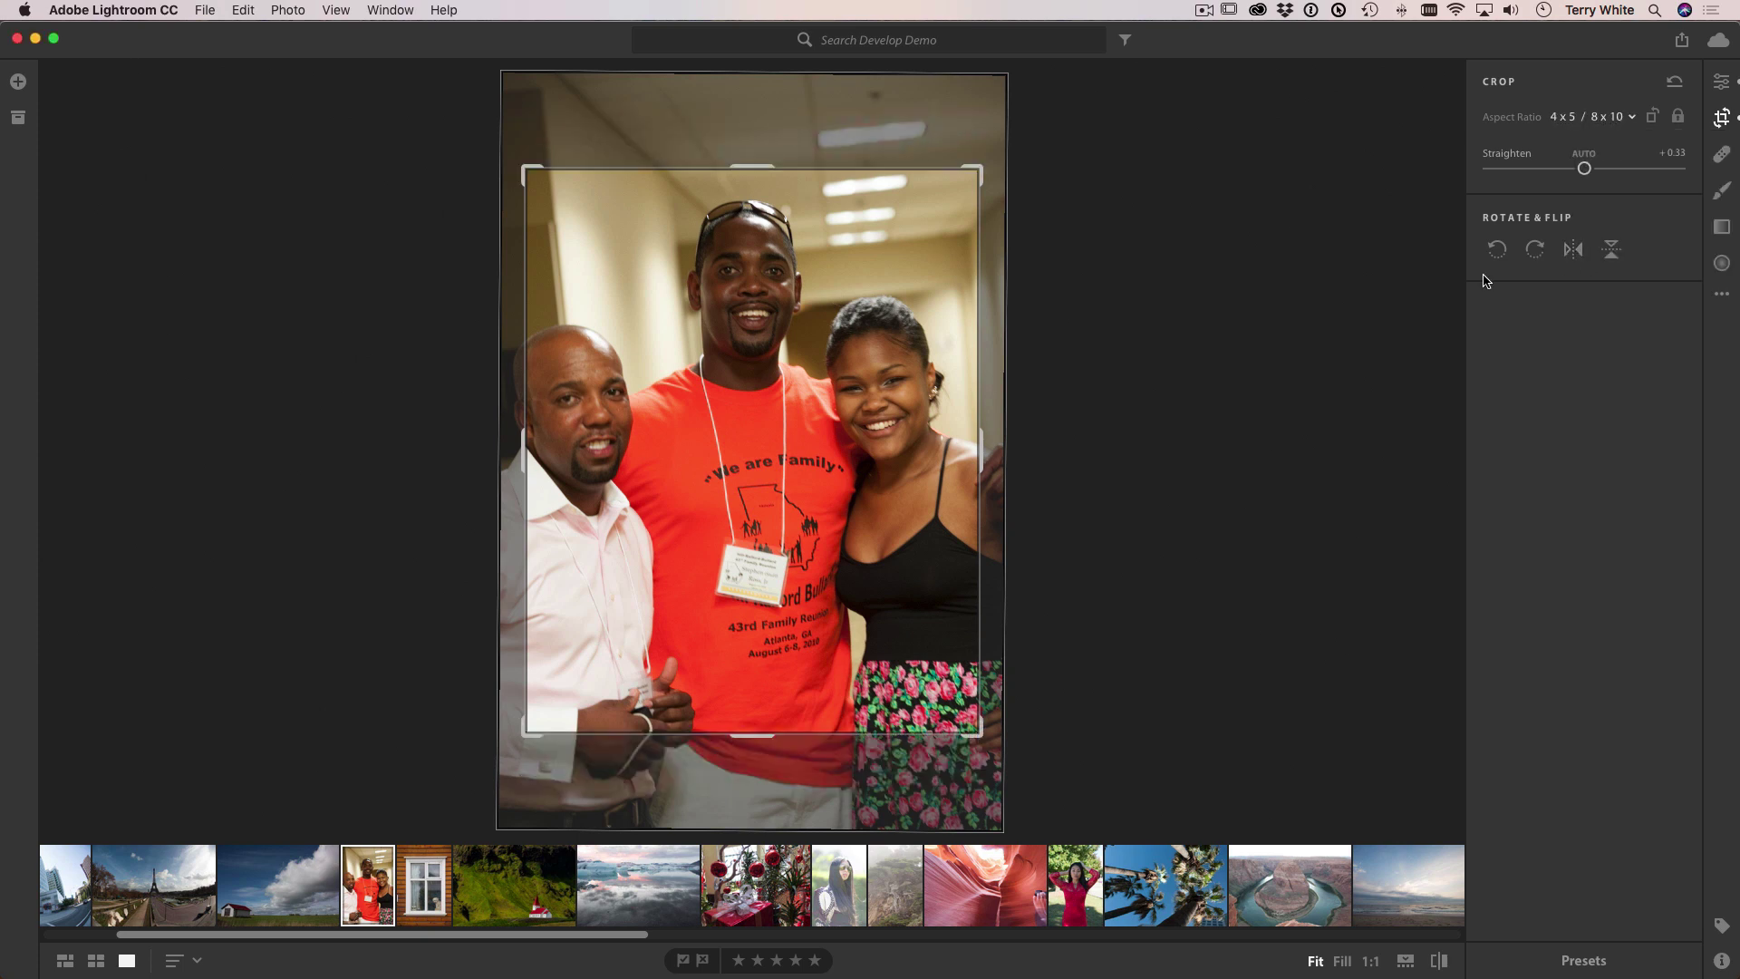
- Enlarge the crop frame from its lower-left corner and shift the group photo upward inside it
drag(525, 733, 500, 746)
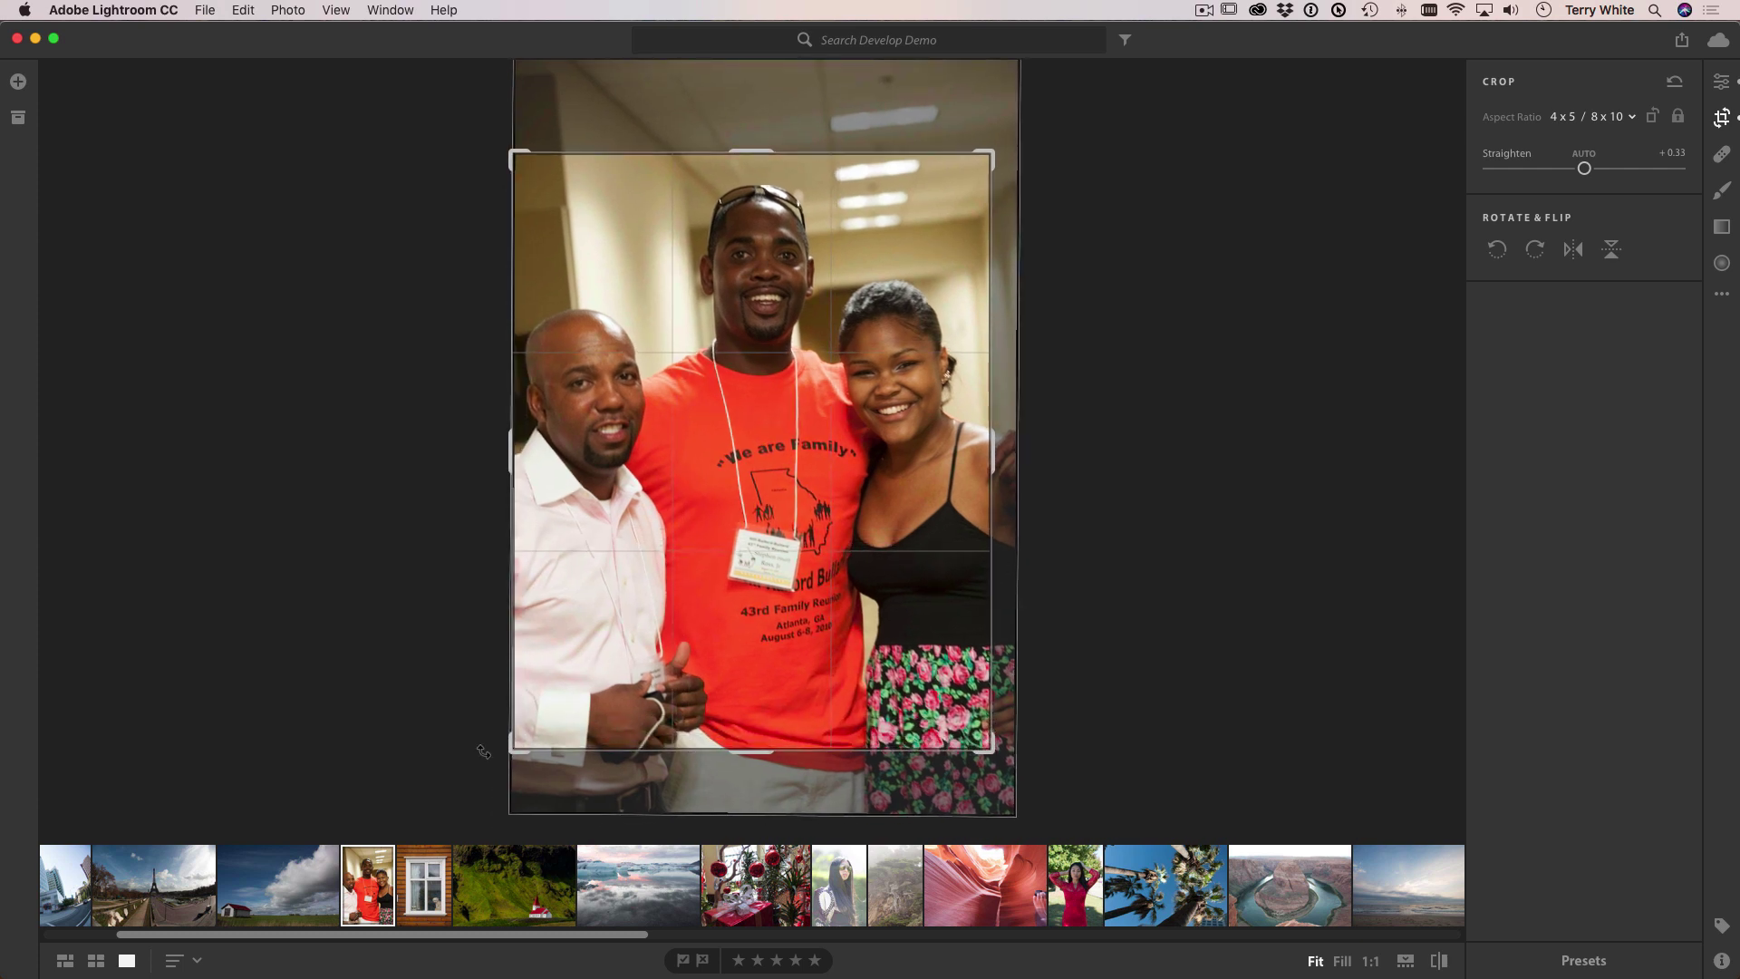
drag(709, 655, 713, 635)
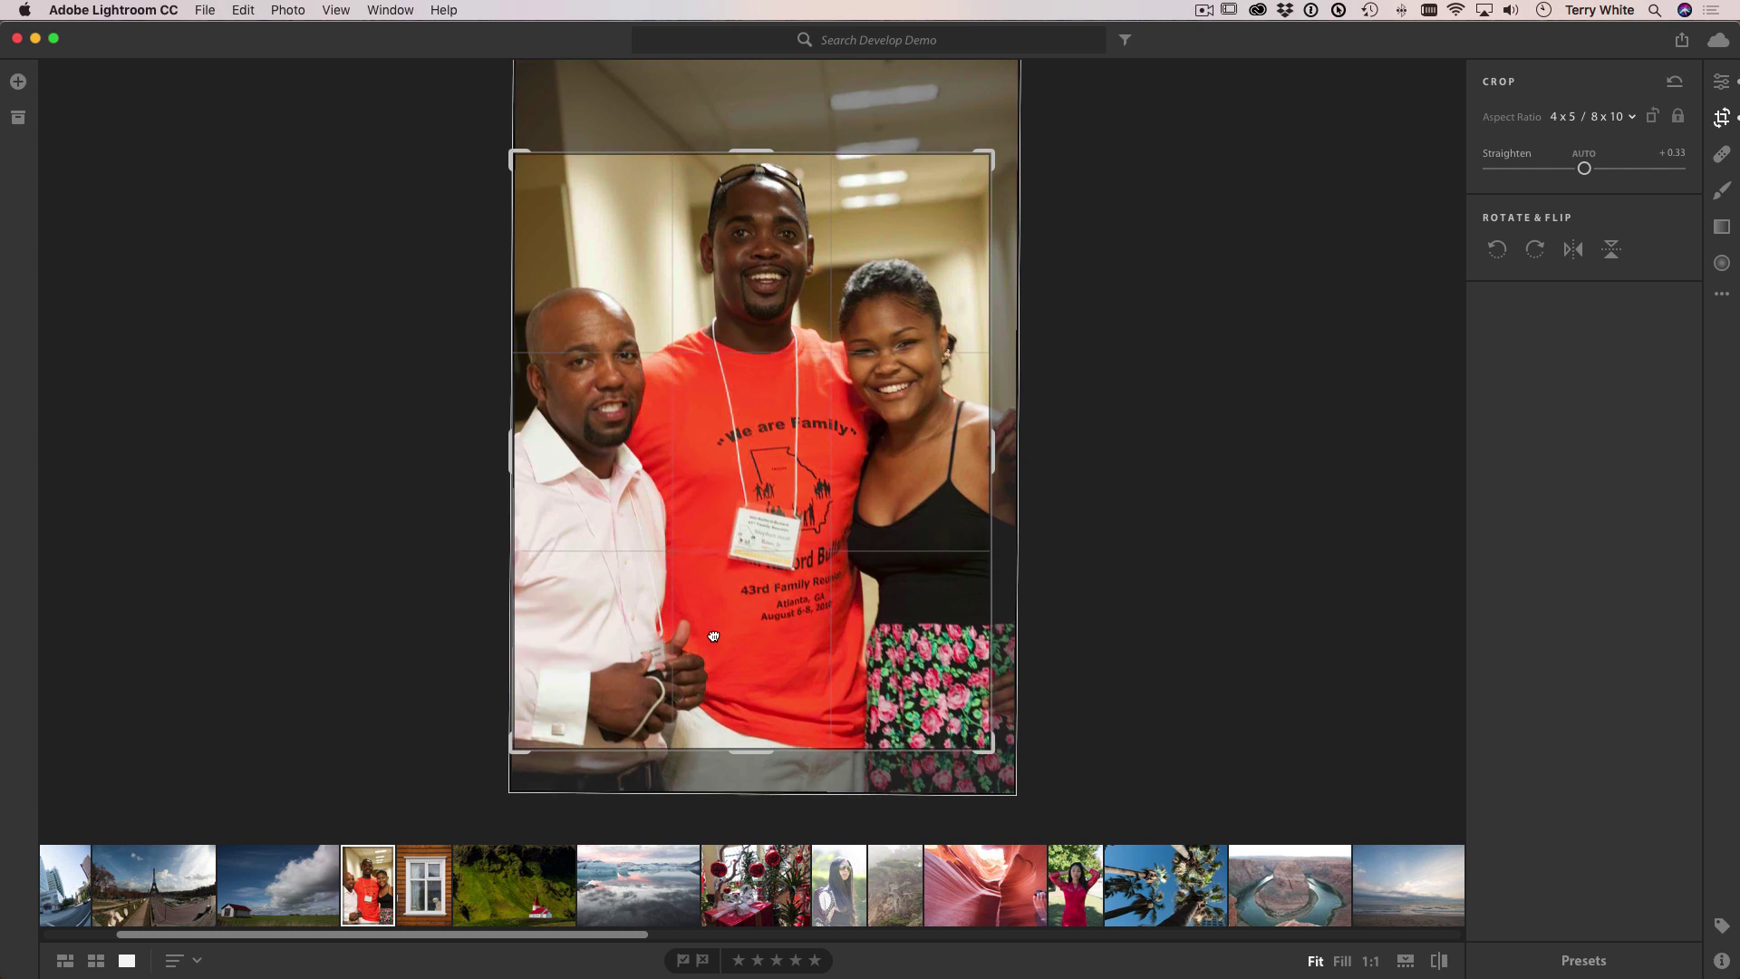
- Enlarge the group photo's crop frame from its lower-right corner, set the straighten angle to +1.88, reposition the photo and apply the crop
drag(995, 751, 1013, 763)
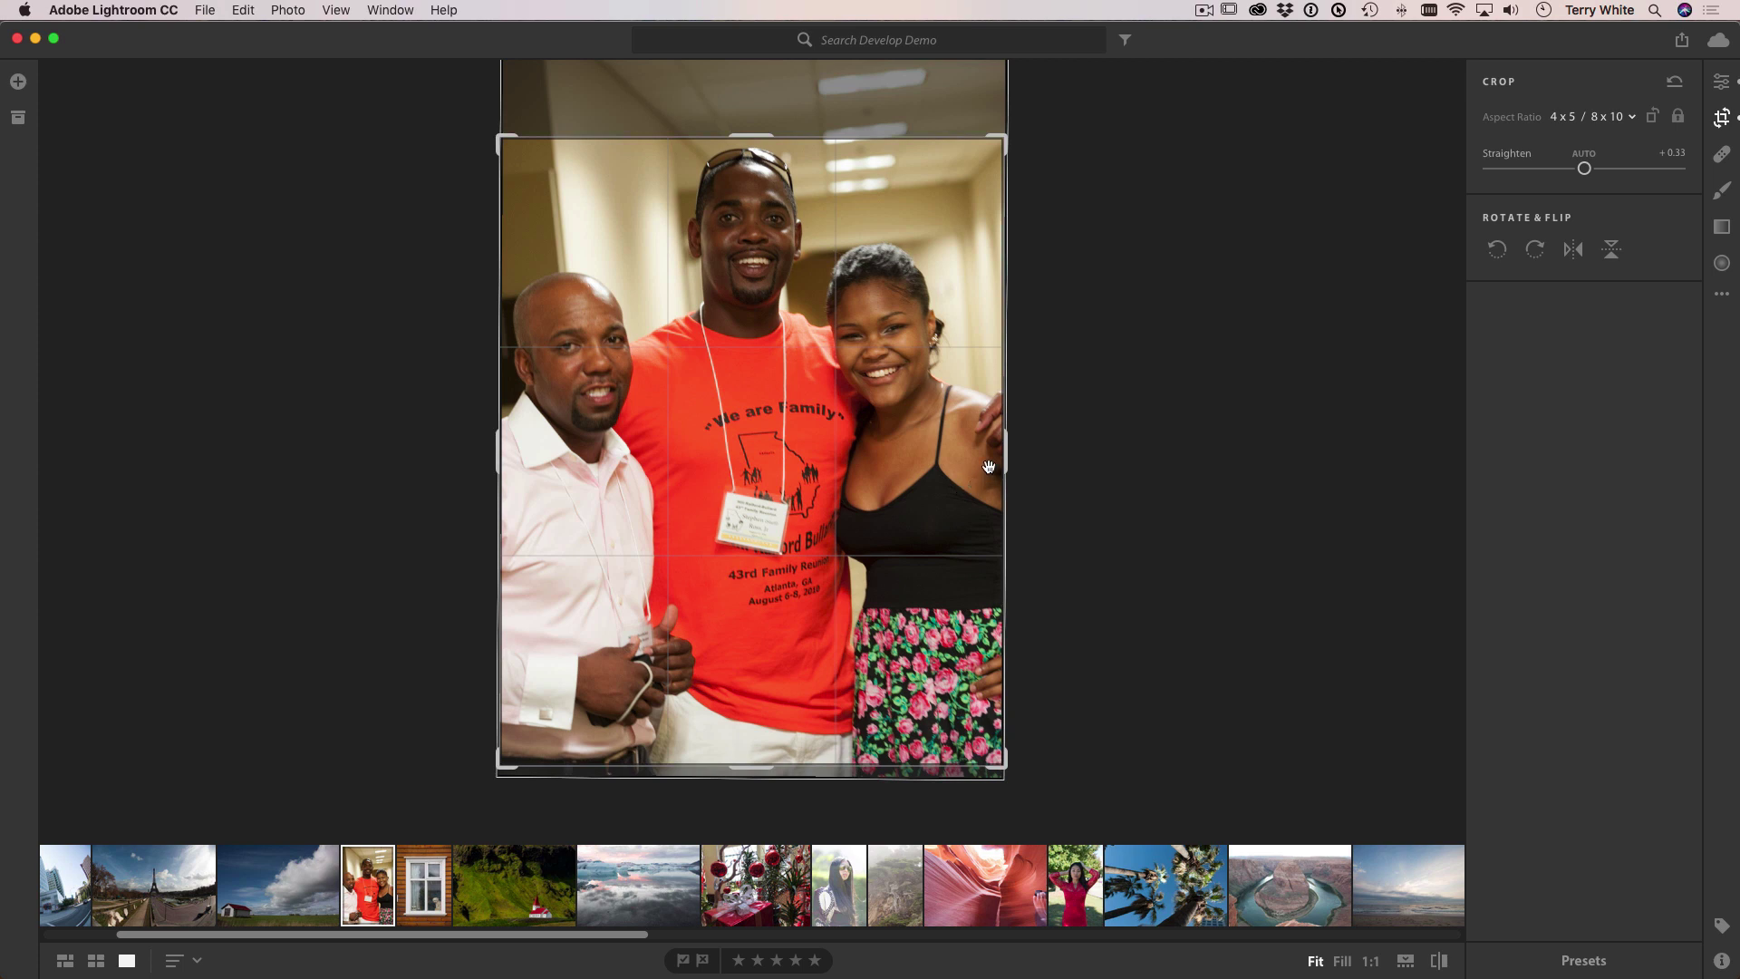
drag(1042, 143, 1025, 140)
drag(740, 511, 732, 531)
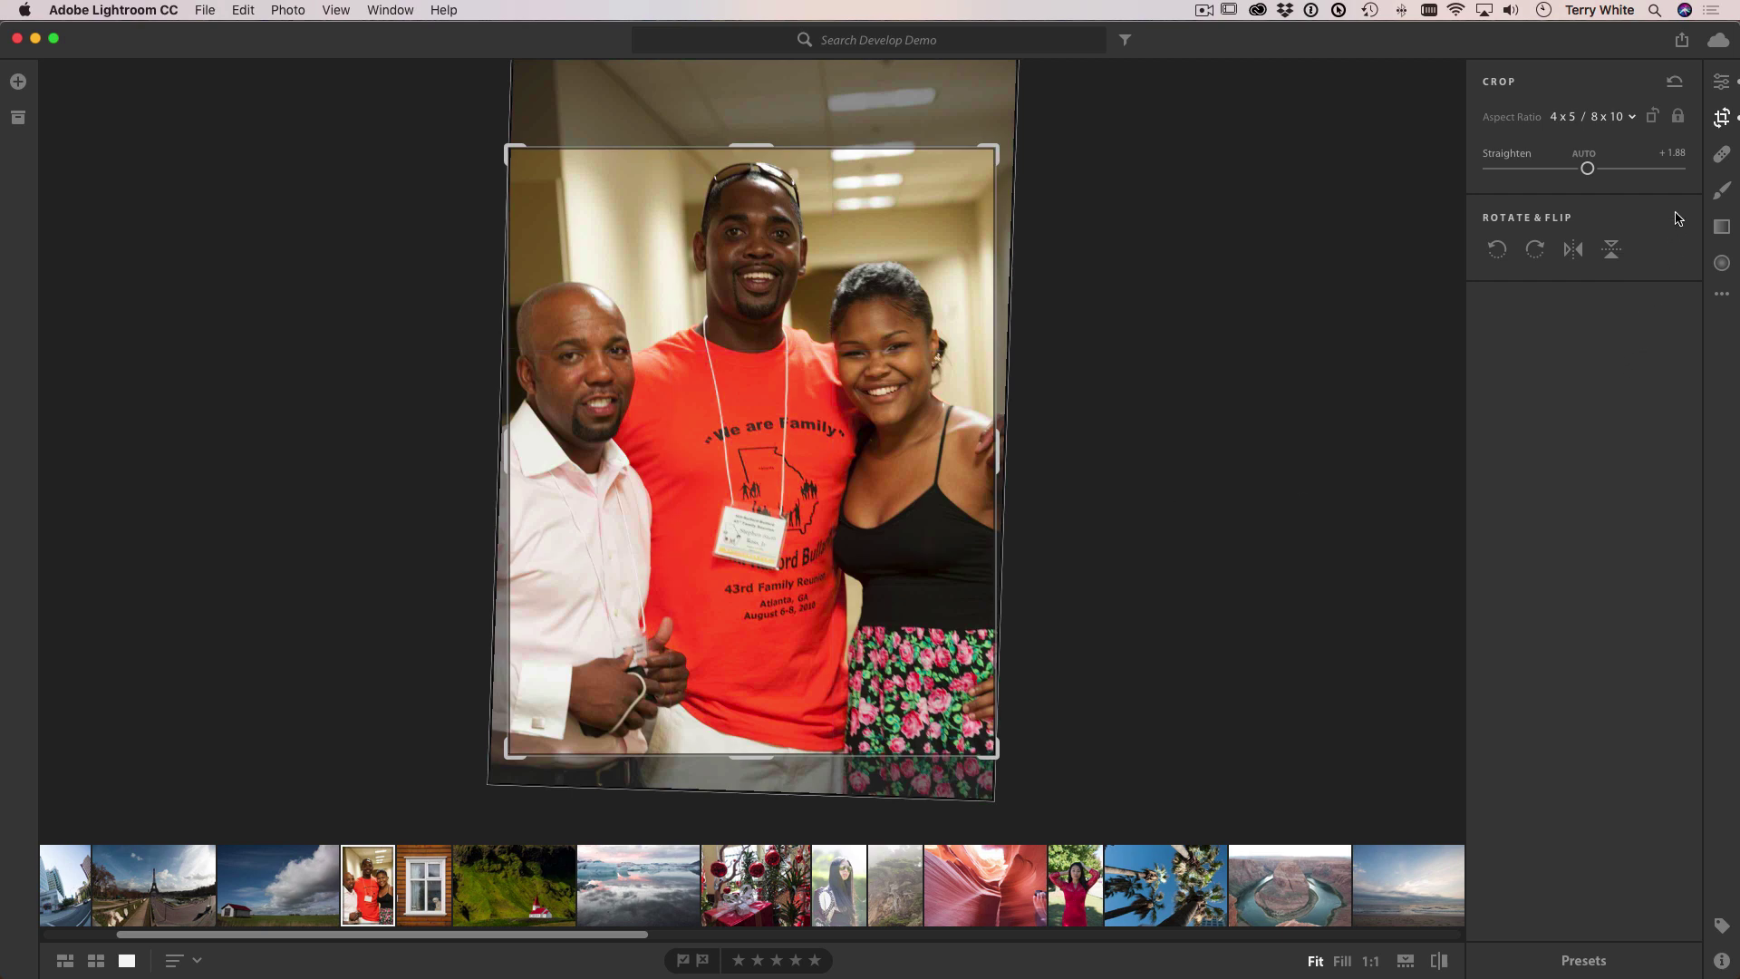
click(1723, 118)
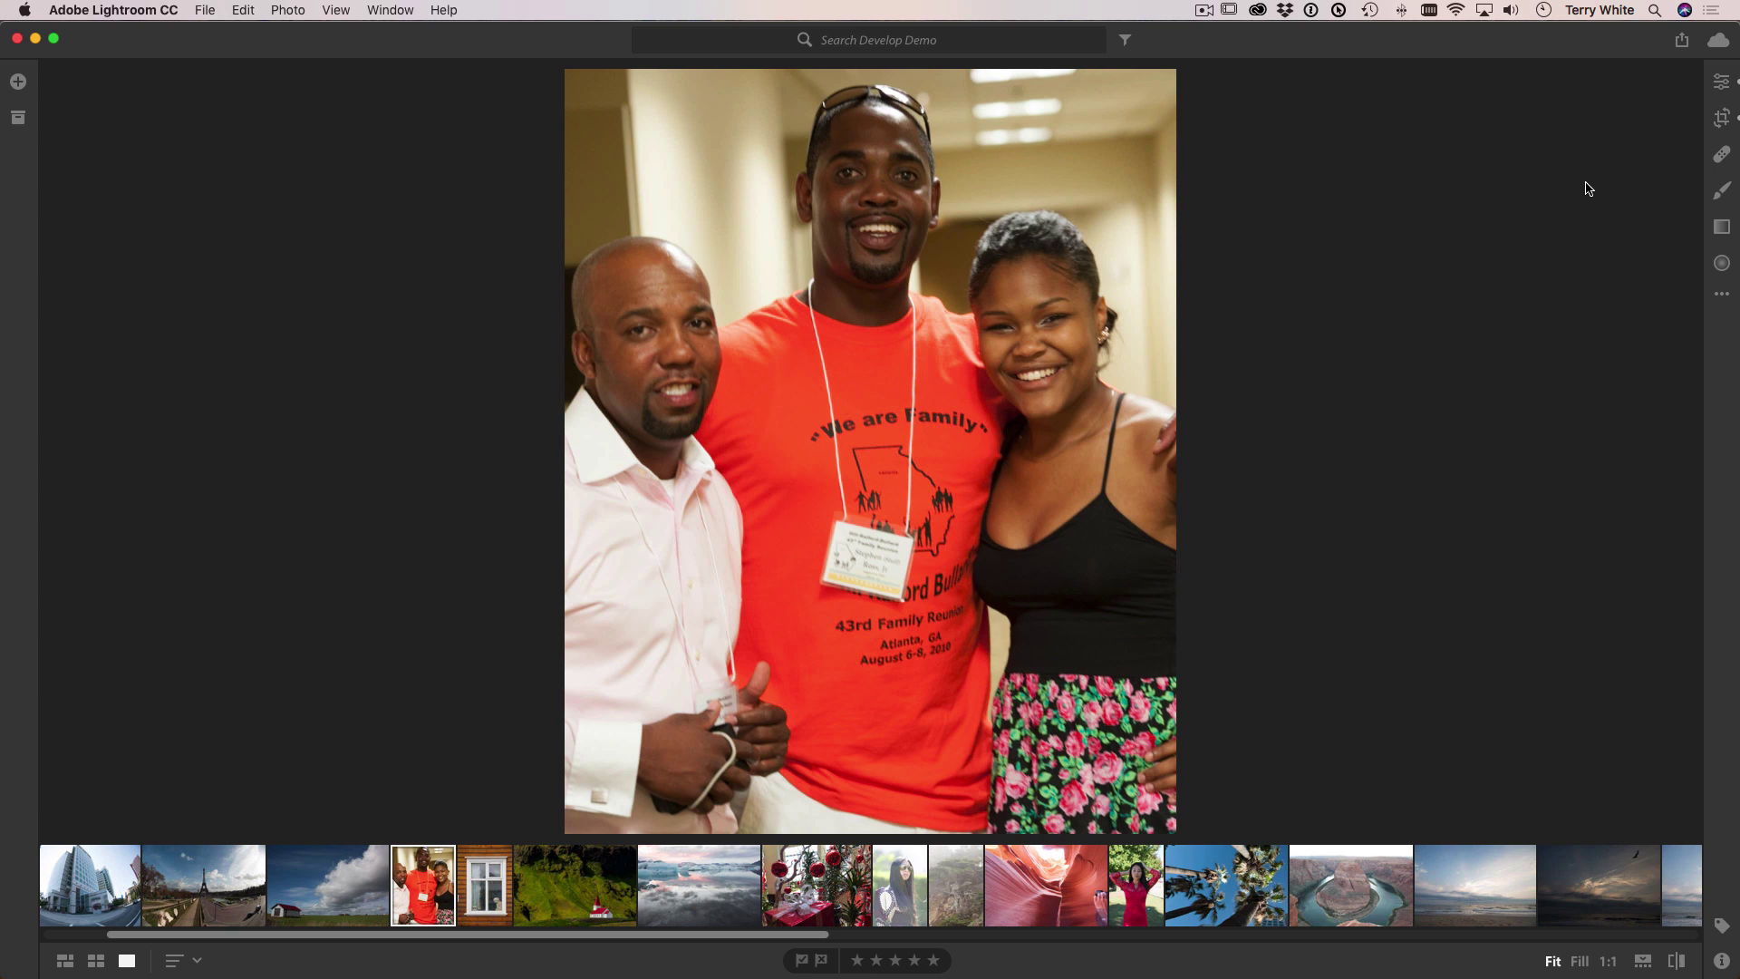
click(198, 8)
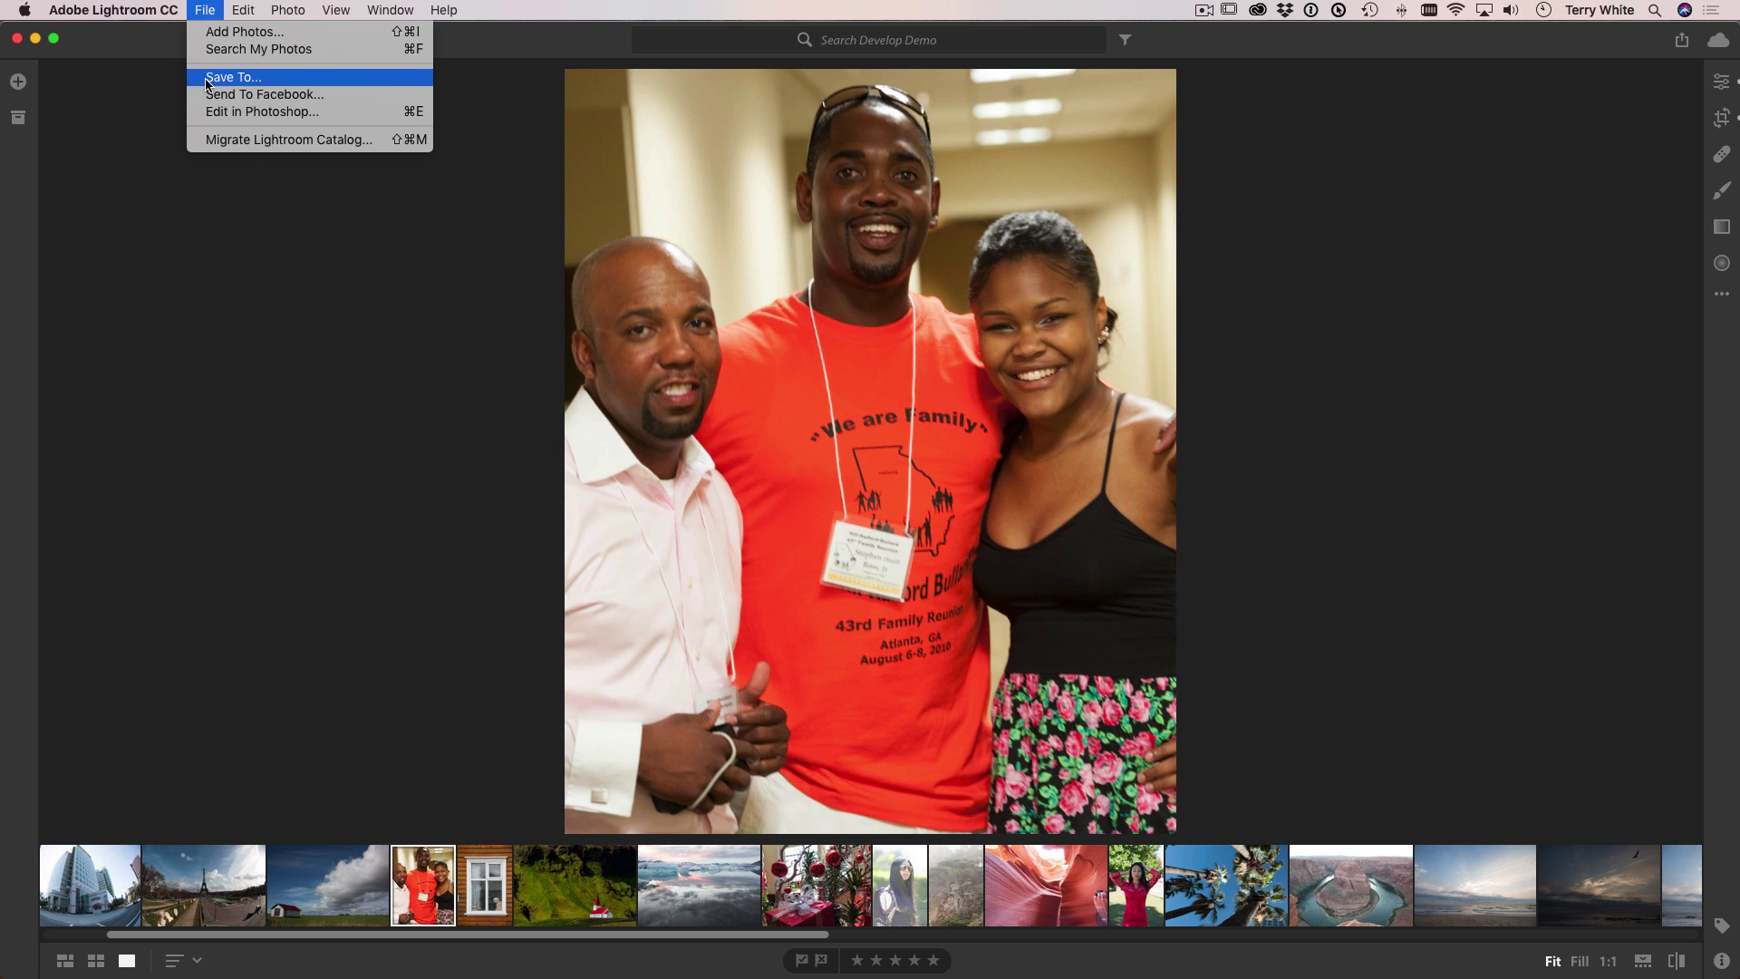
click(204, 188)
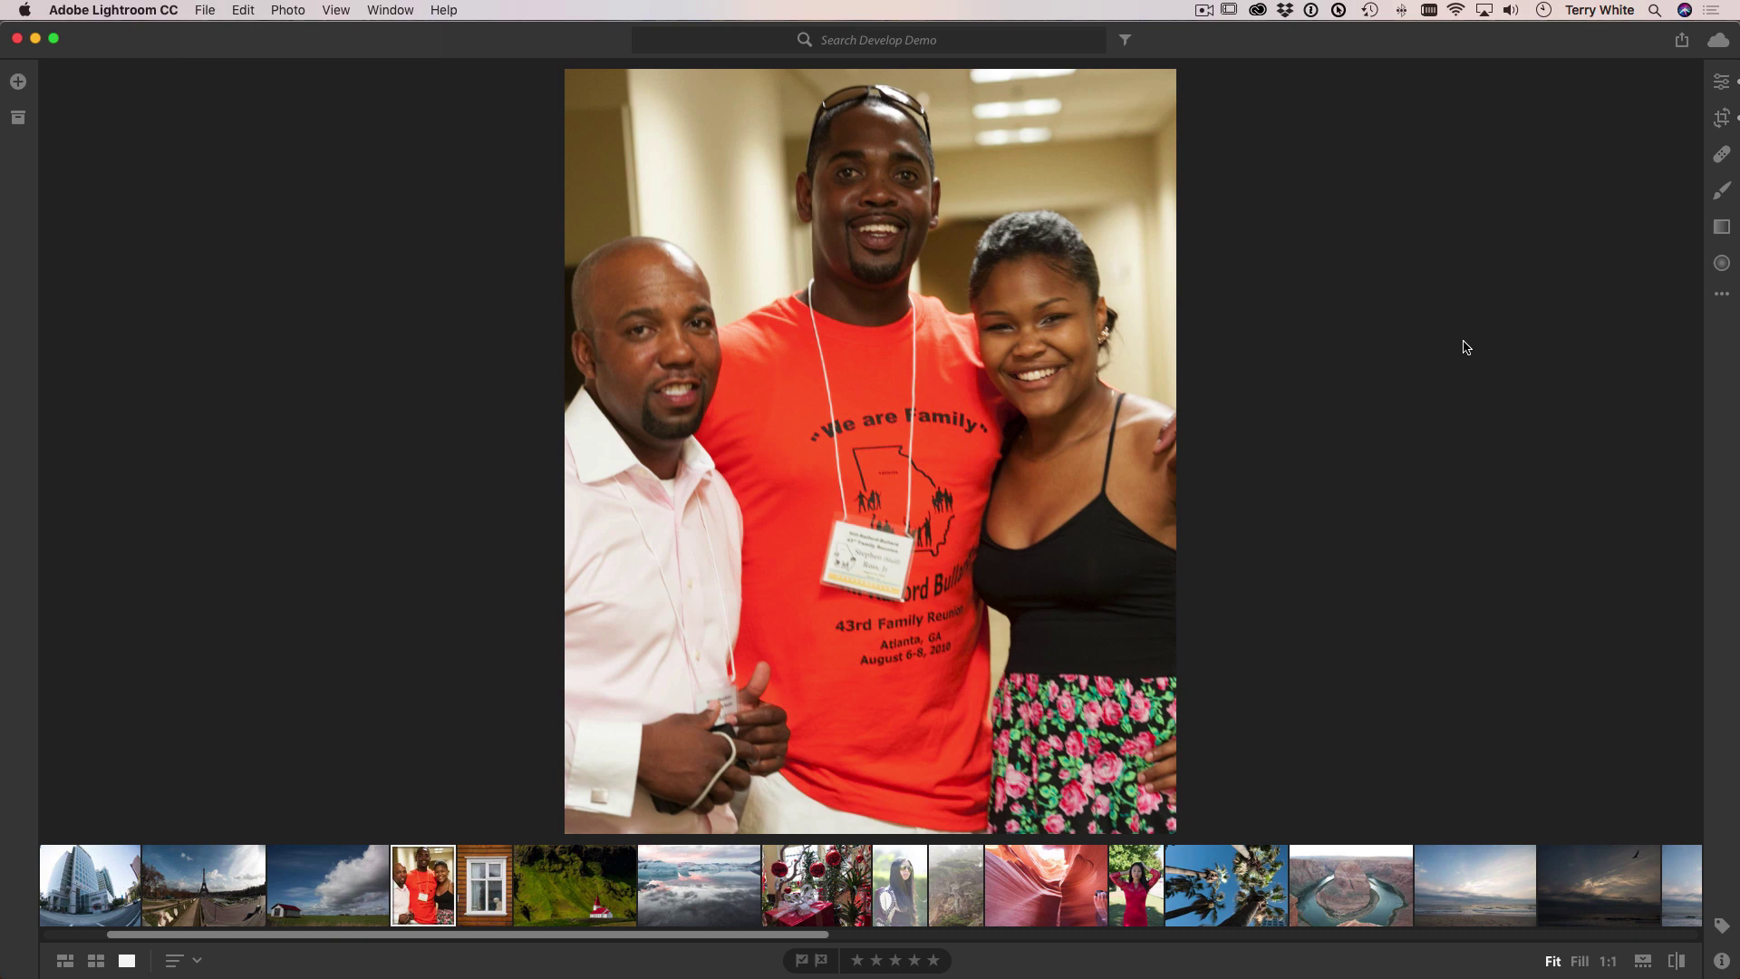
- Open the iceberg lagoon photo from the photo grid, apply Auto light settings and set Contrast to +8
key(g)
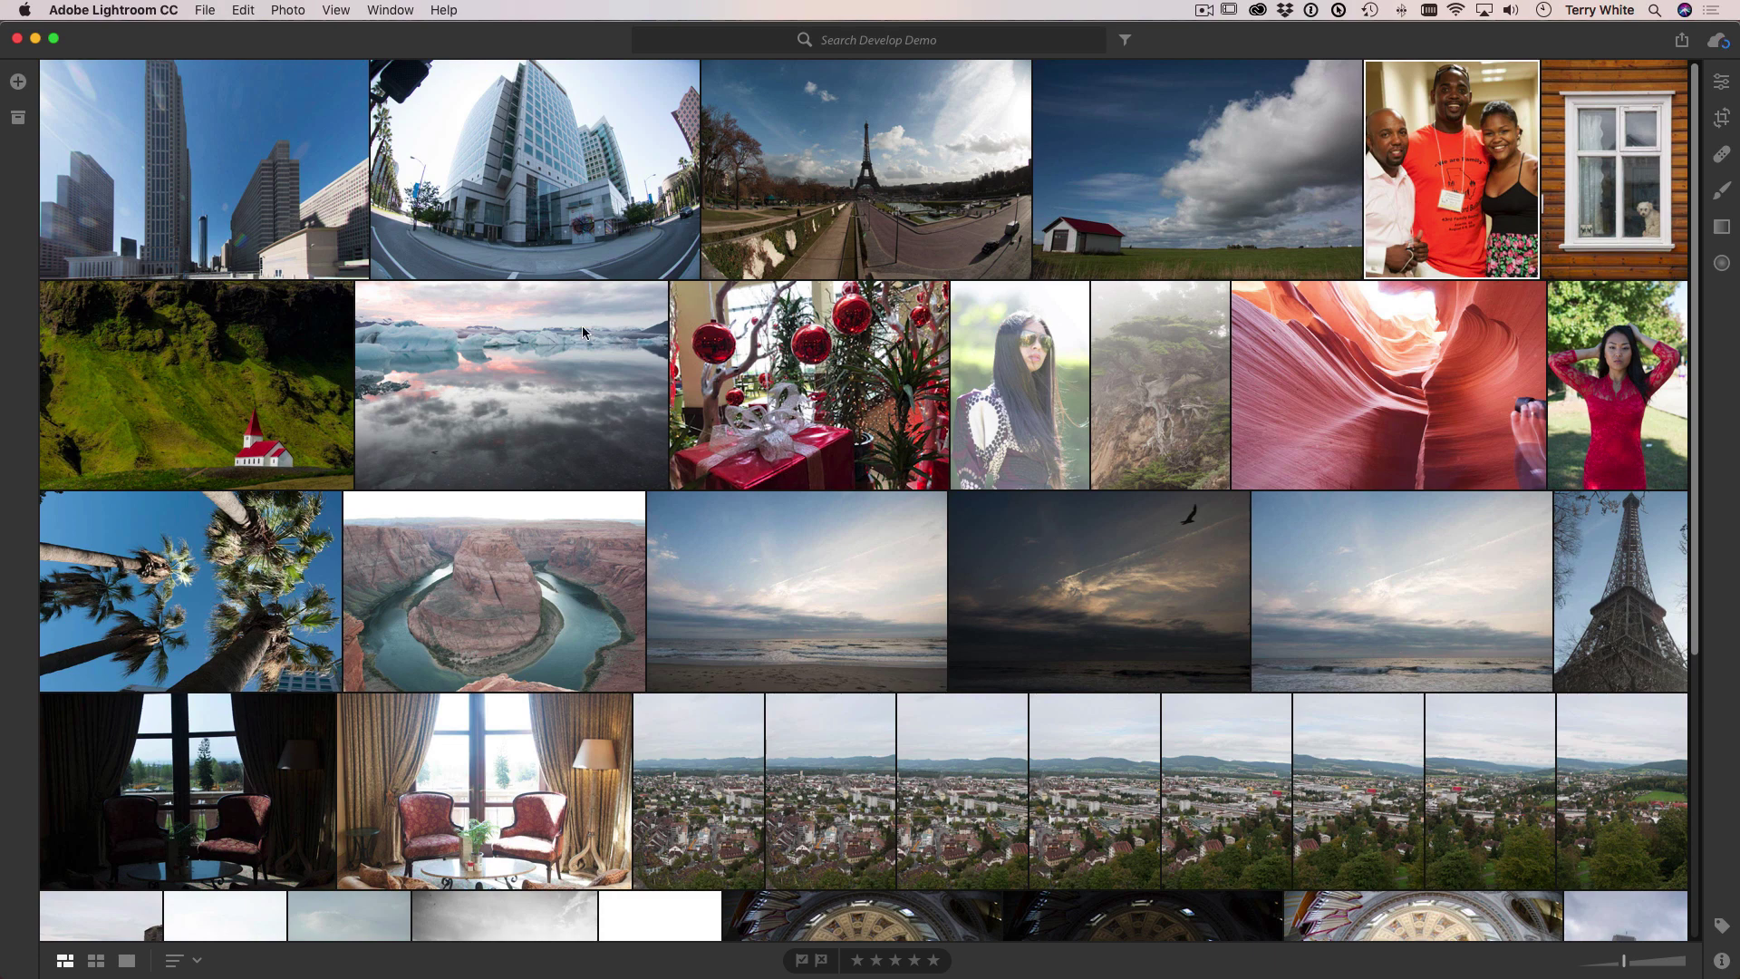
double_click(478, 388)
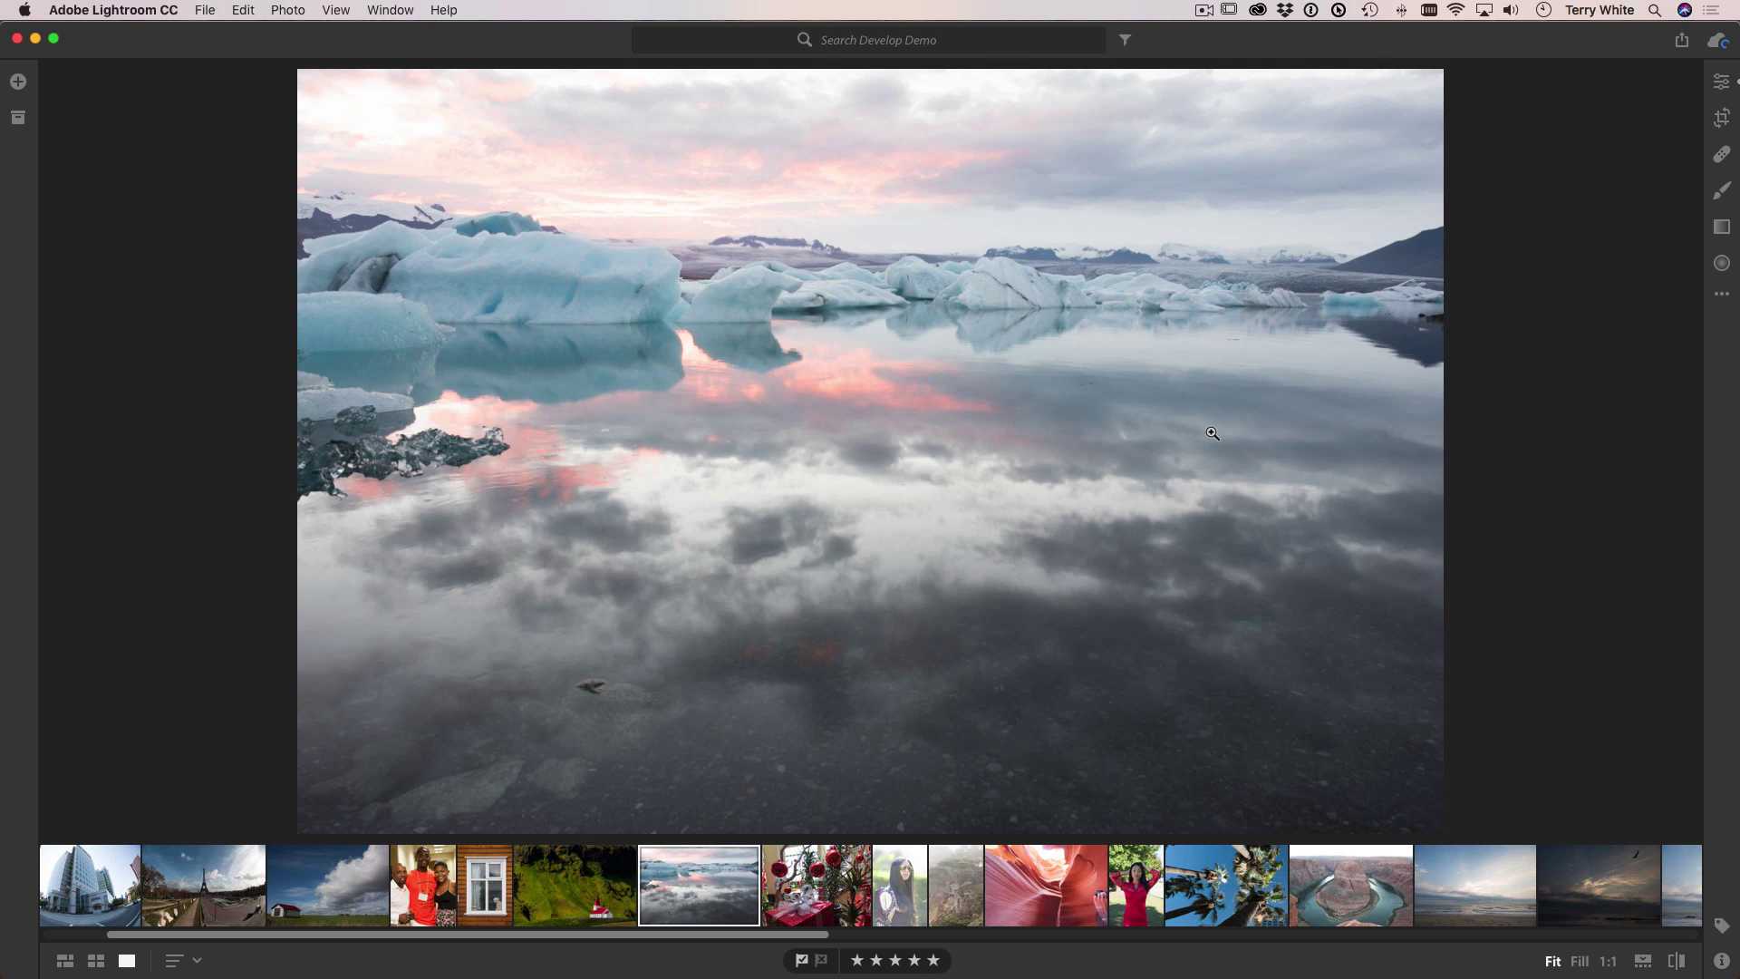
click(1722, 82)
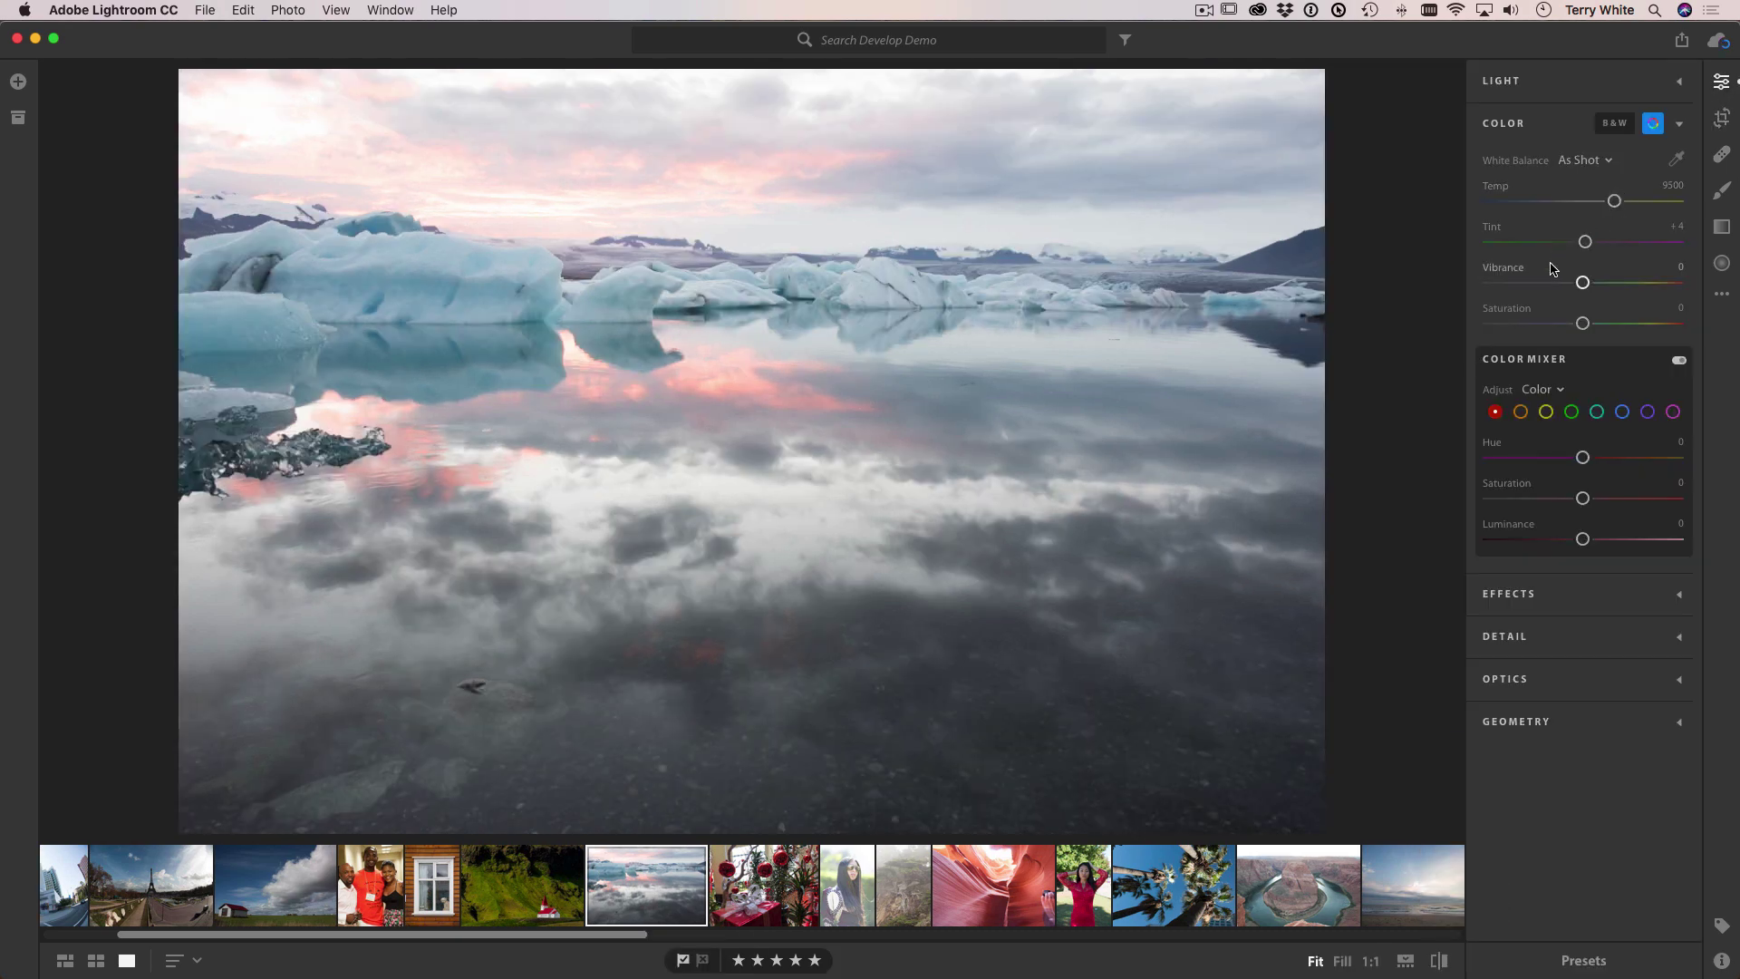
click(1522, 83)
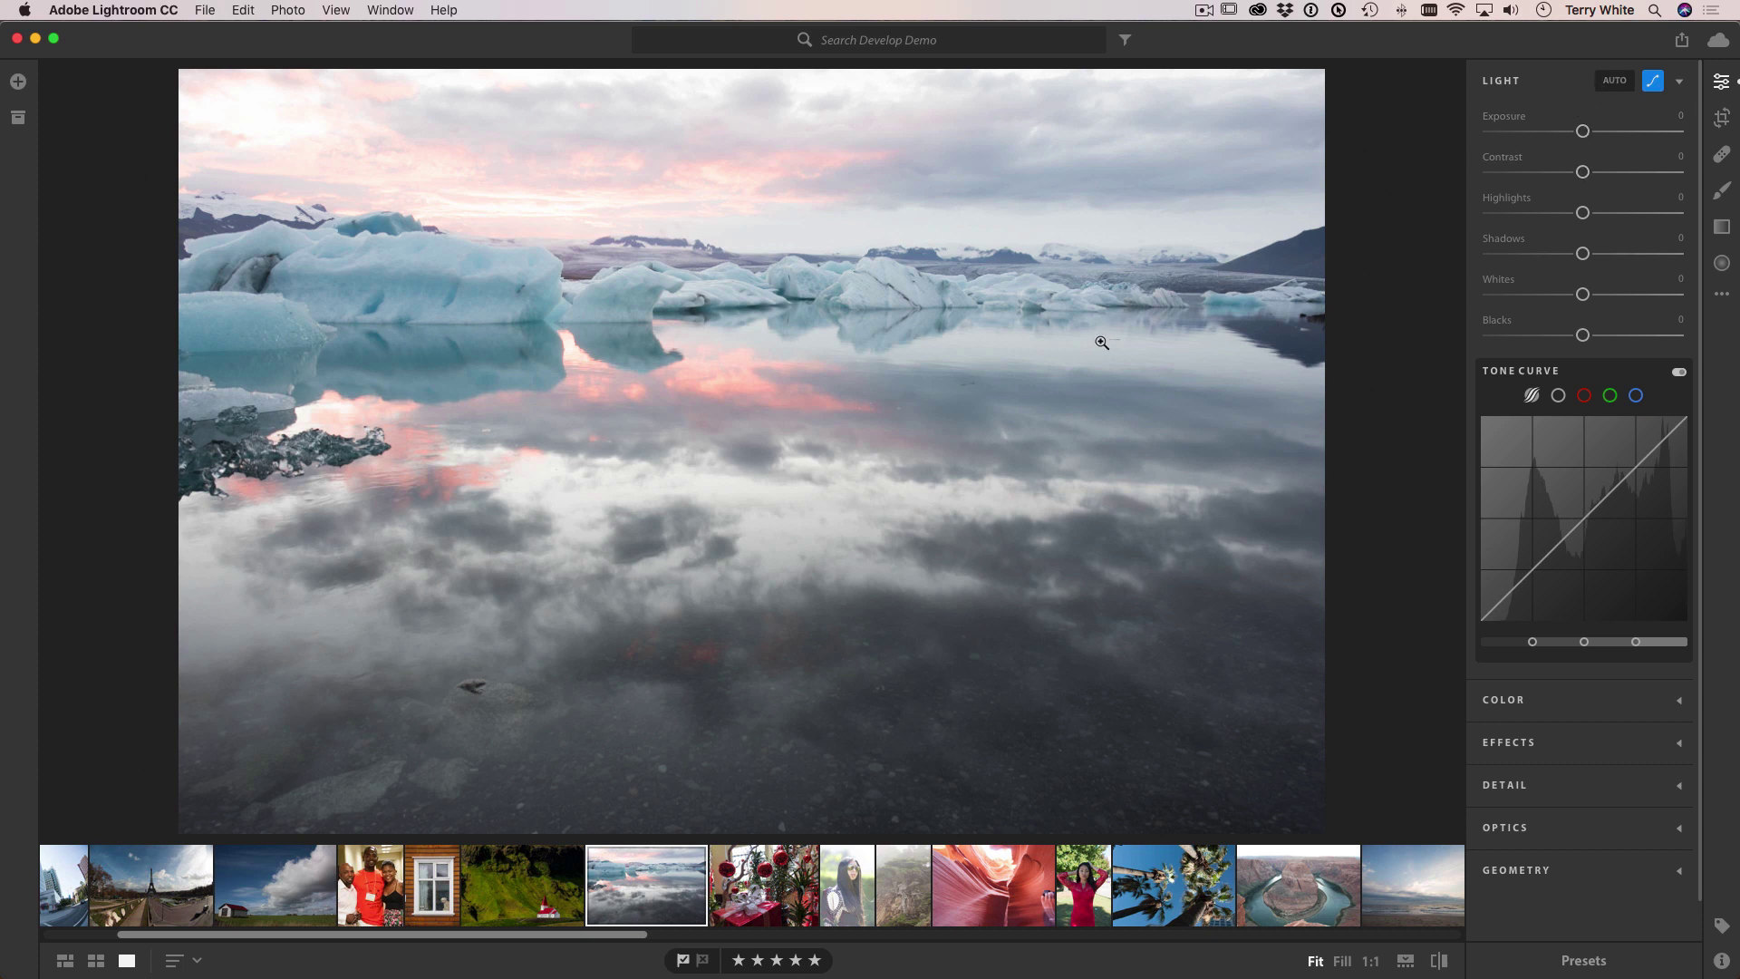
click(1619, 82)
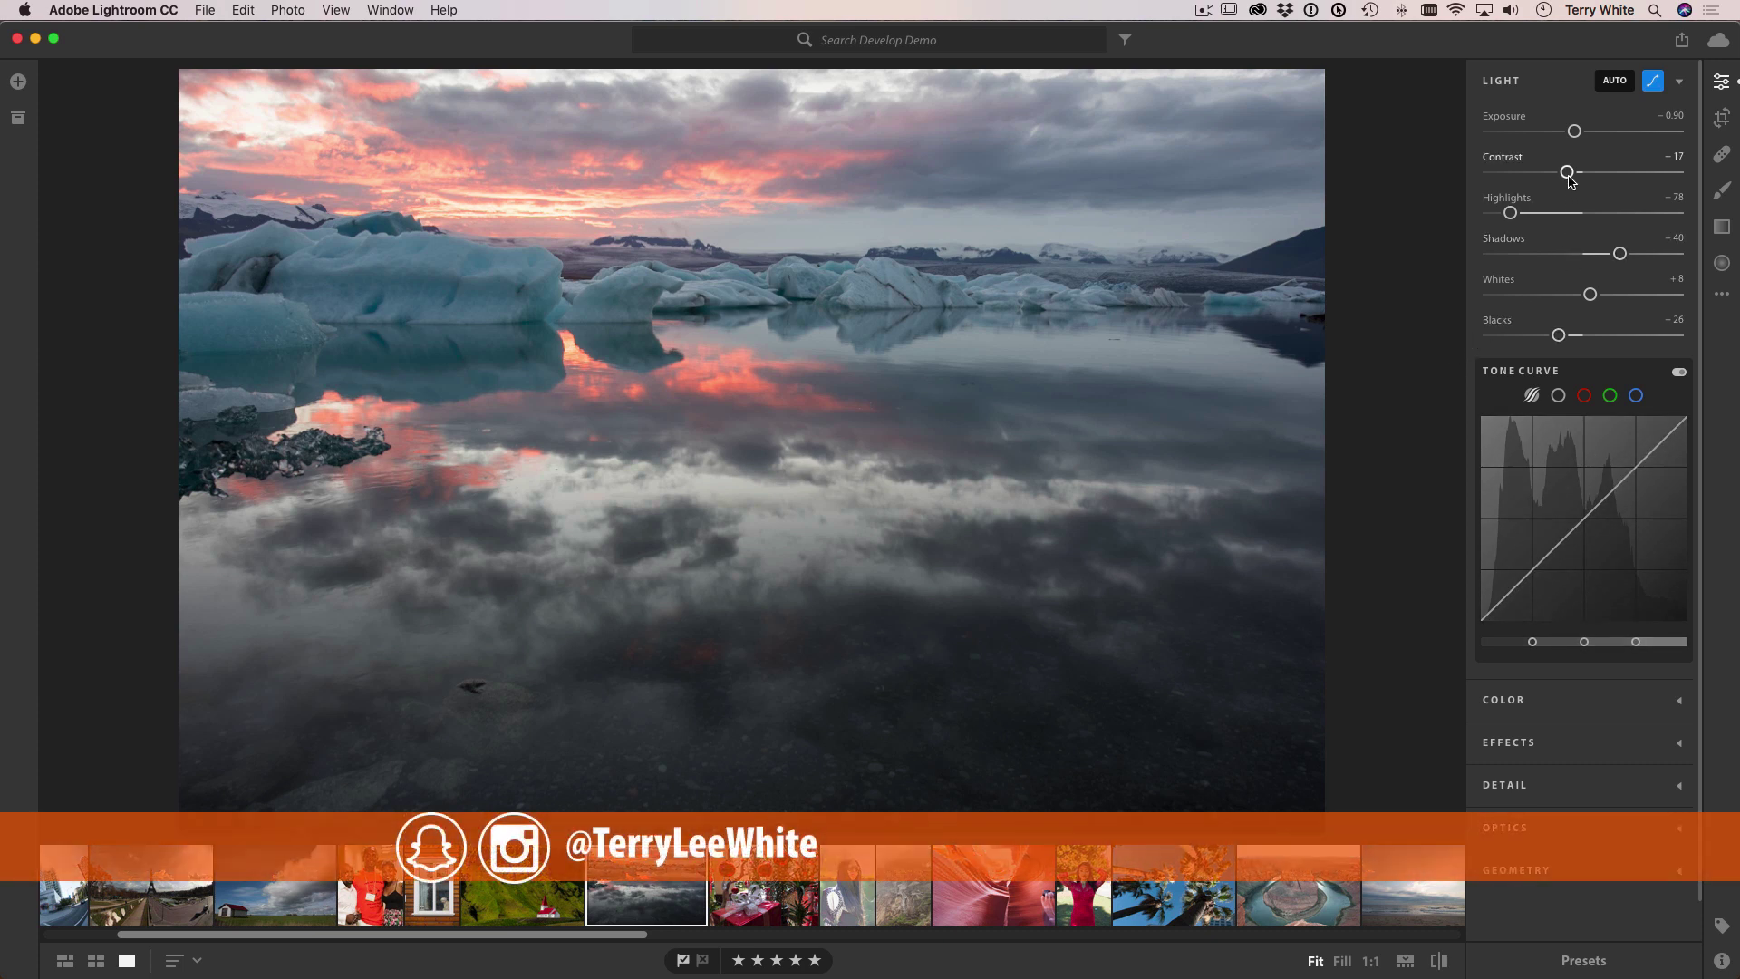
drag(1571, 182, 1595, 178)
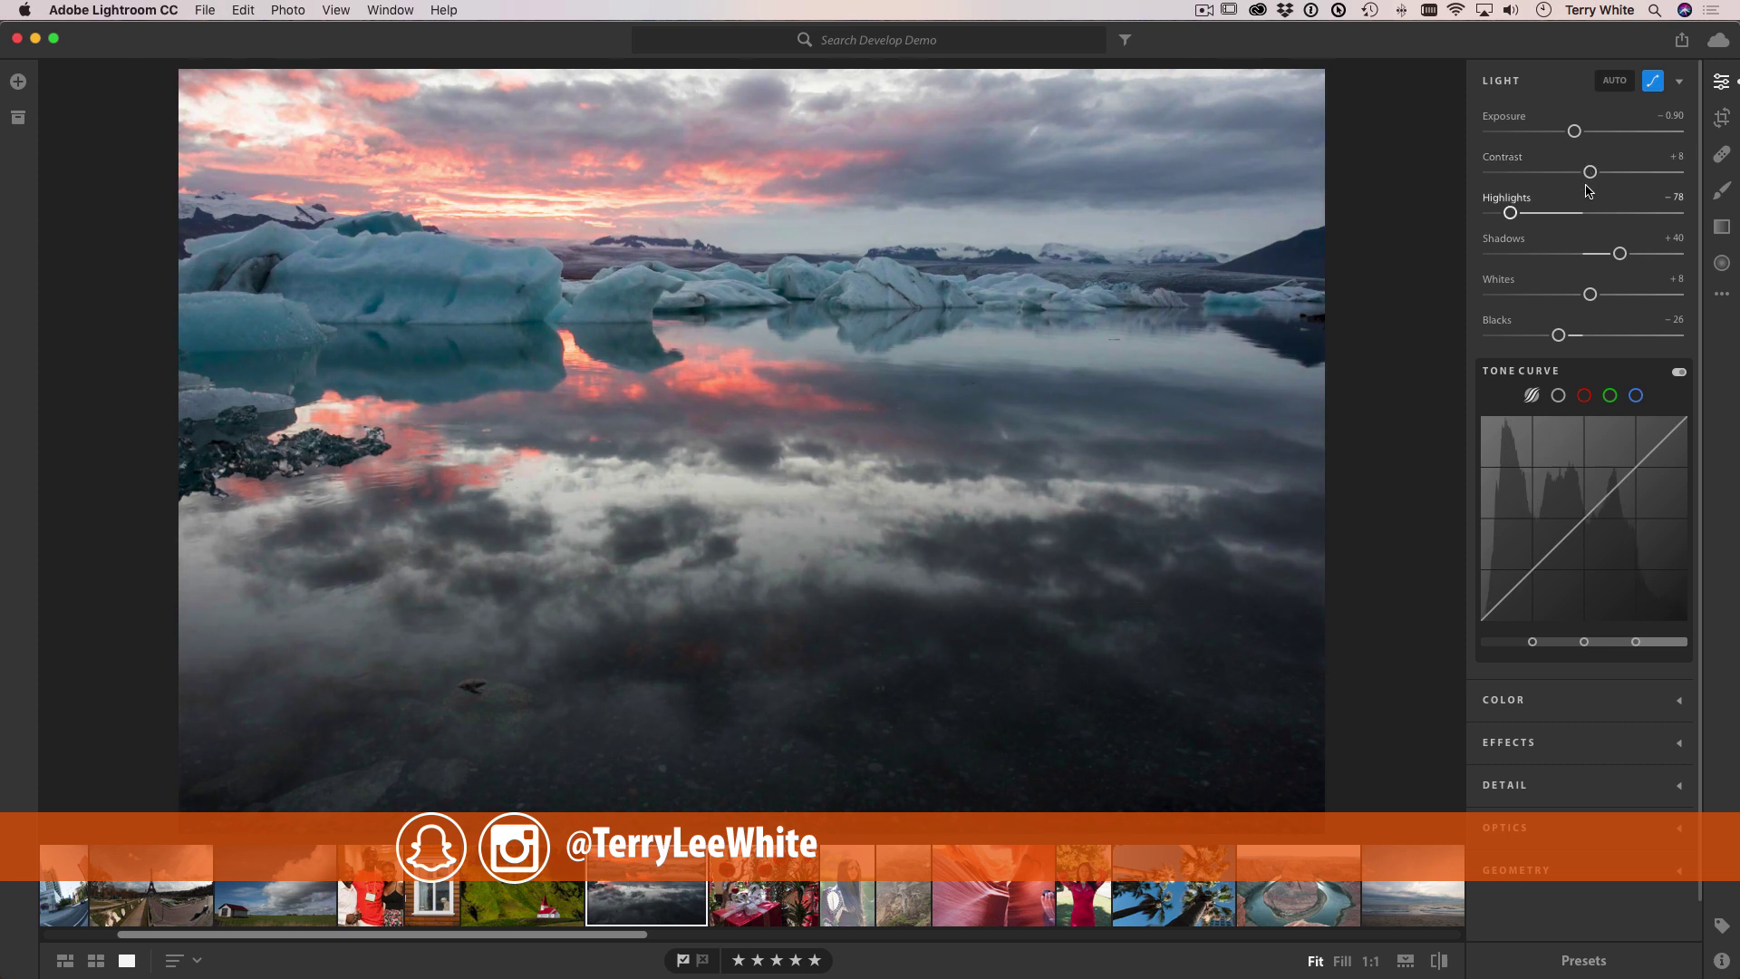
- Straighten the iceberg photo to −2.50 and return to the light adjustments
click(1721, 115)
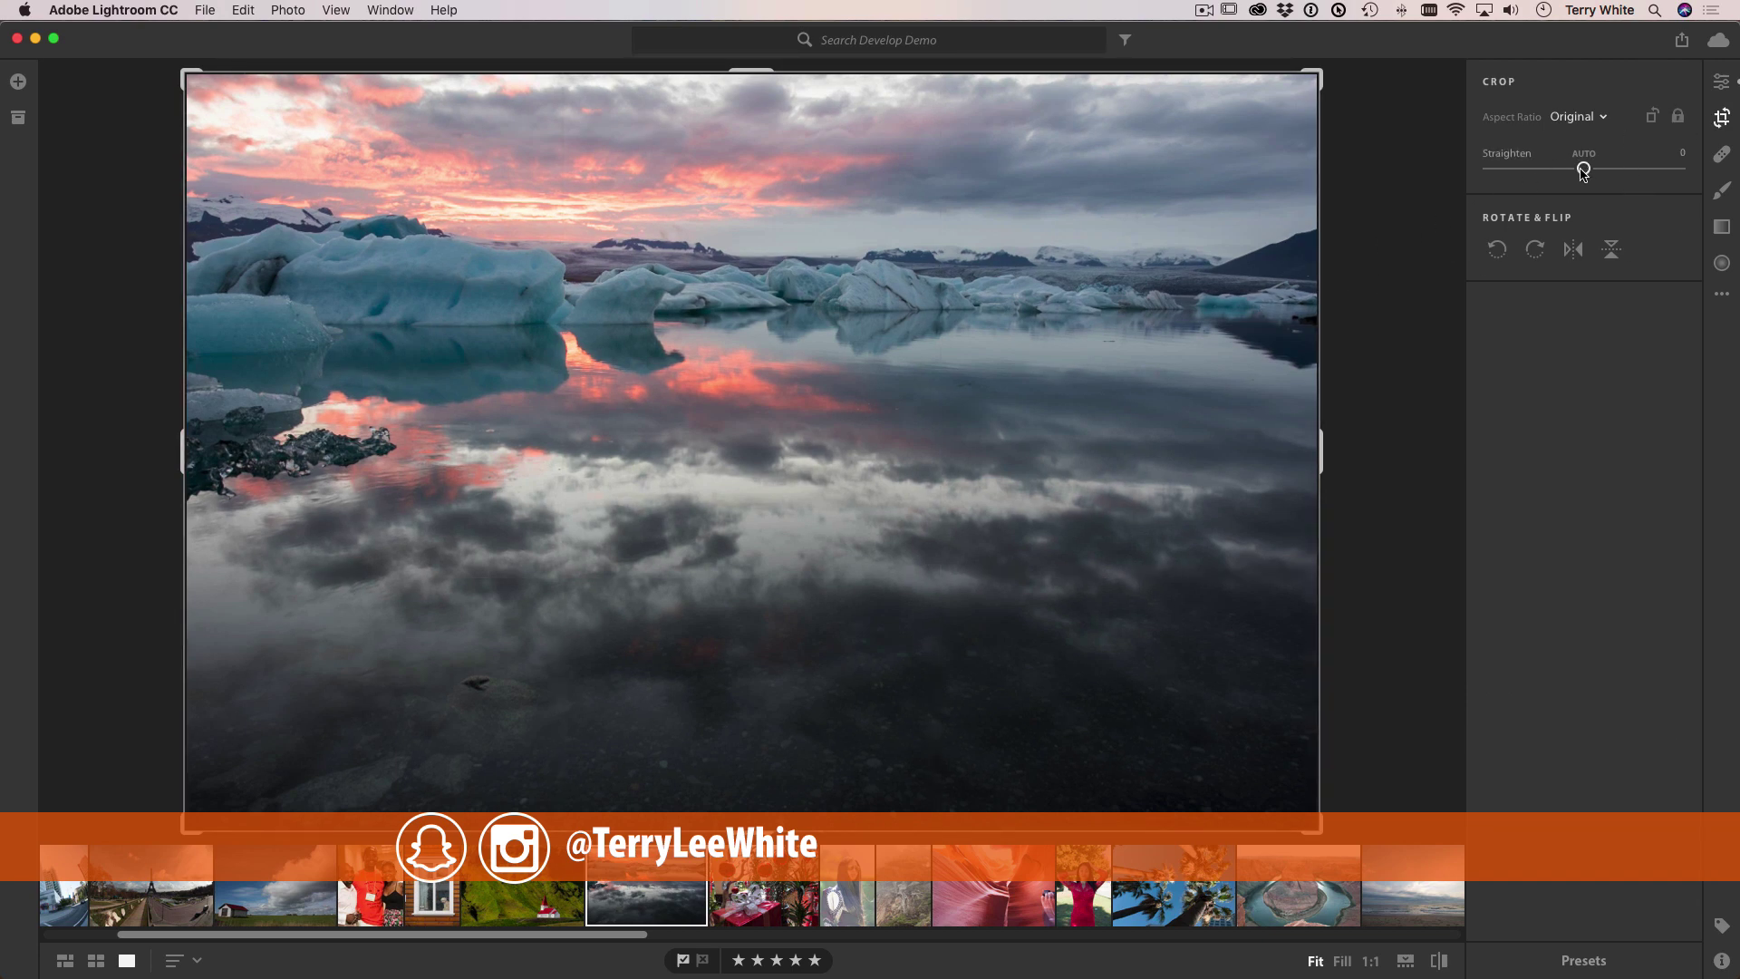
drag(1583, 170, 1578, 171)
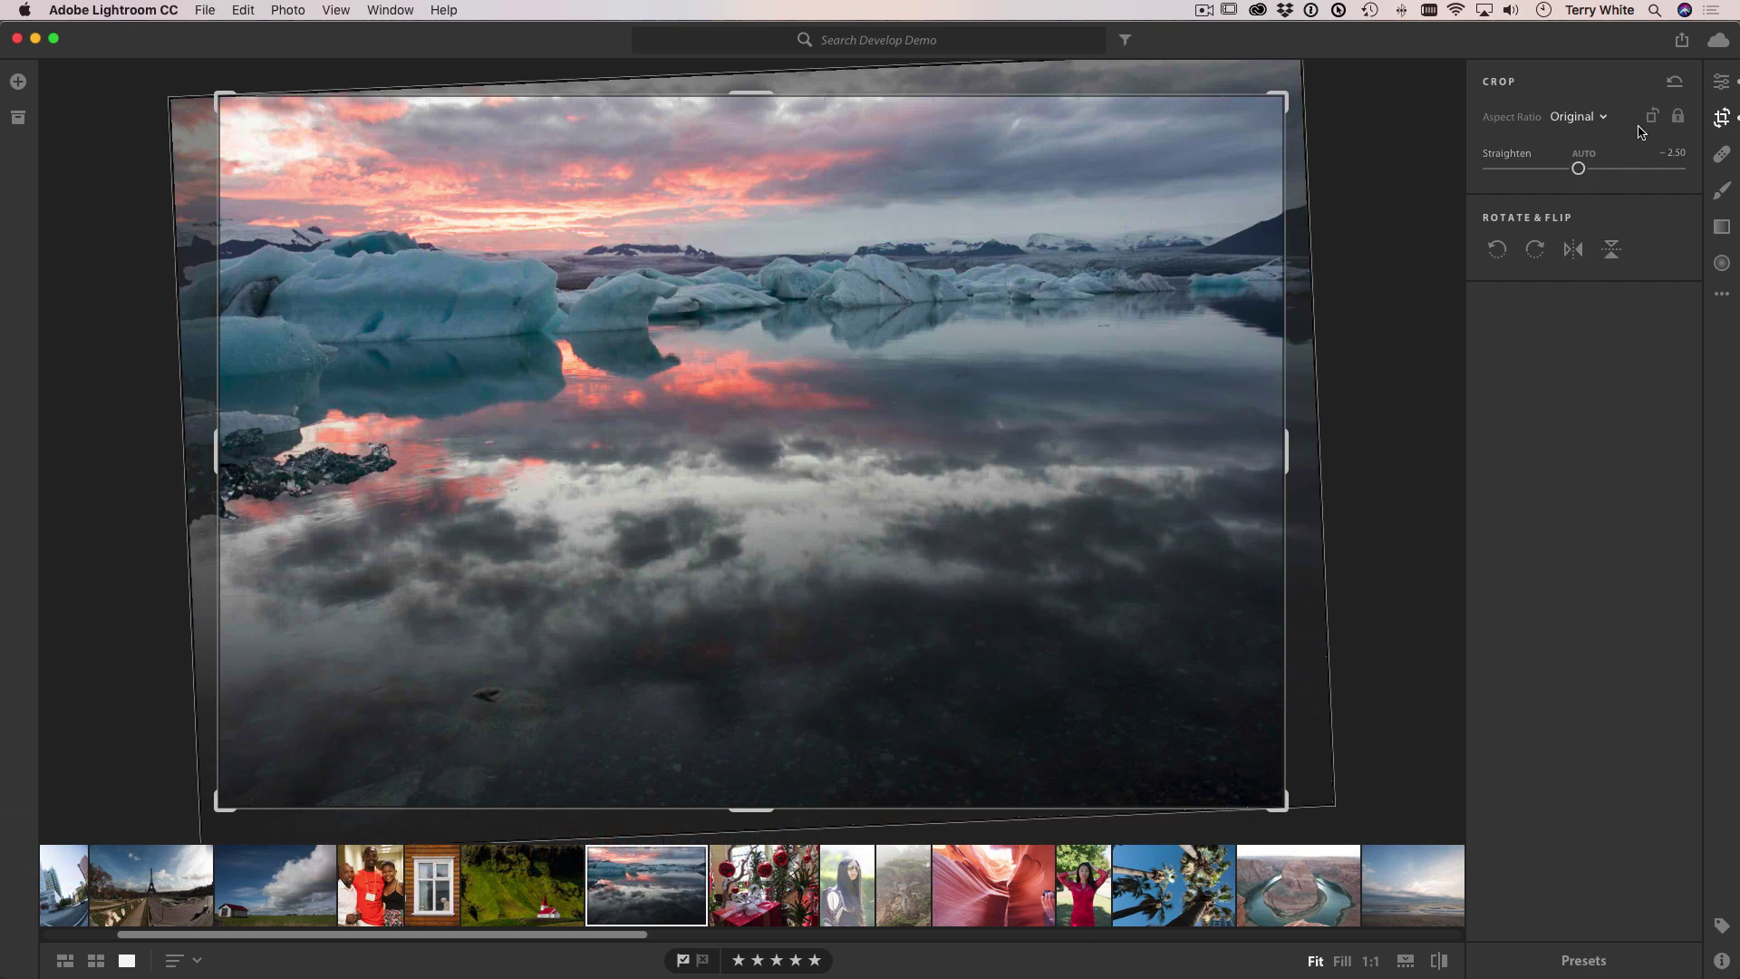
click(1721, 82)
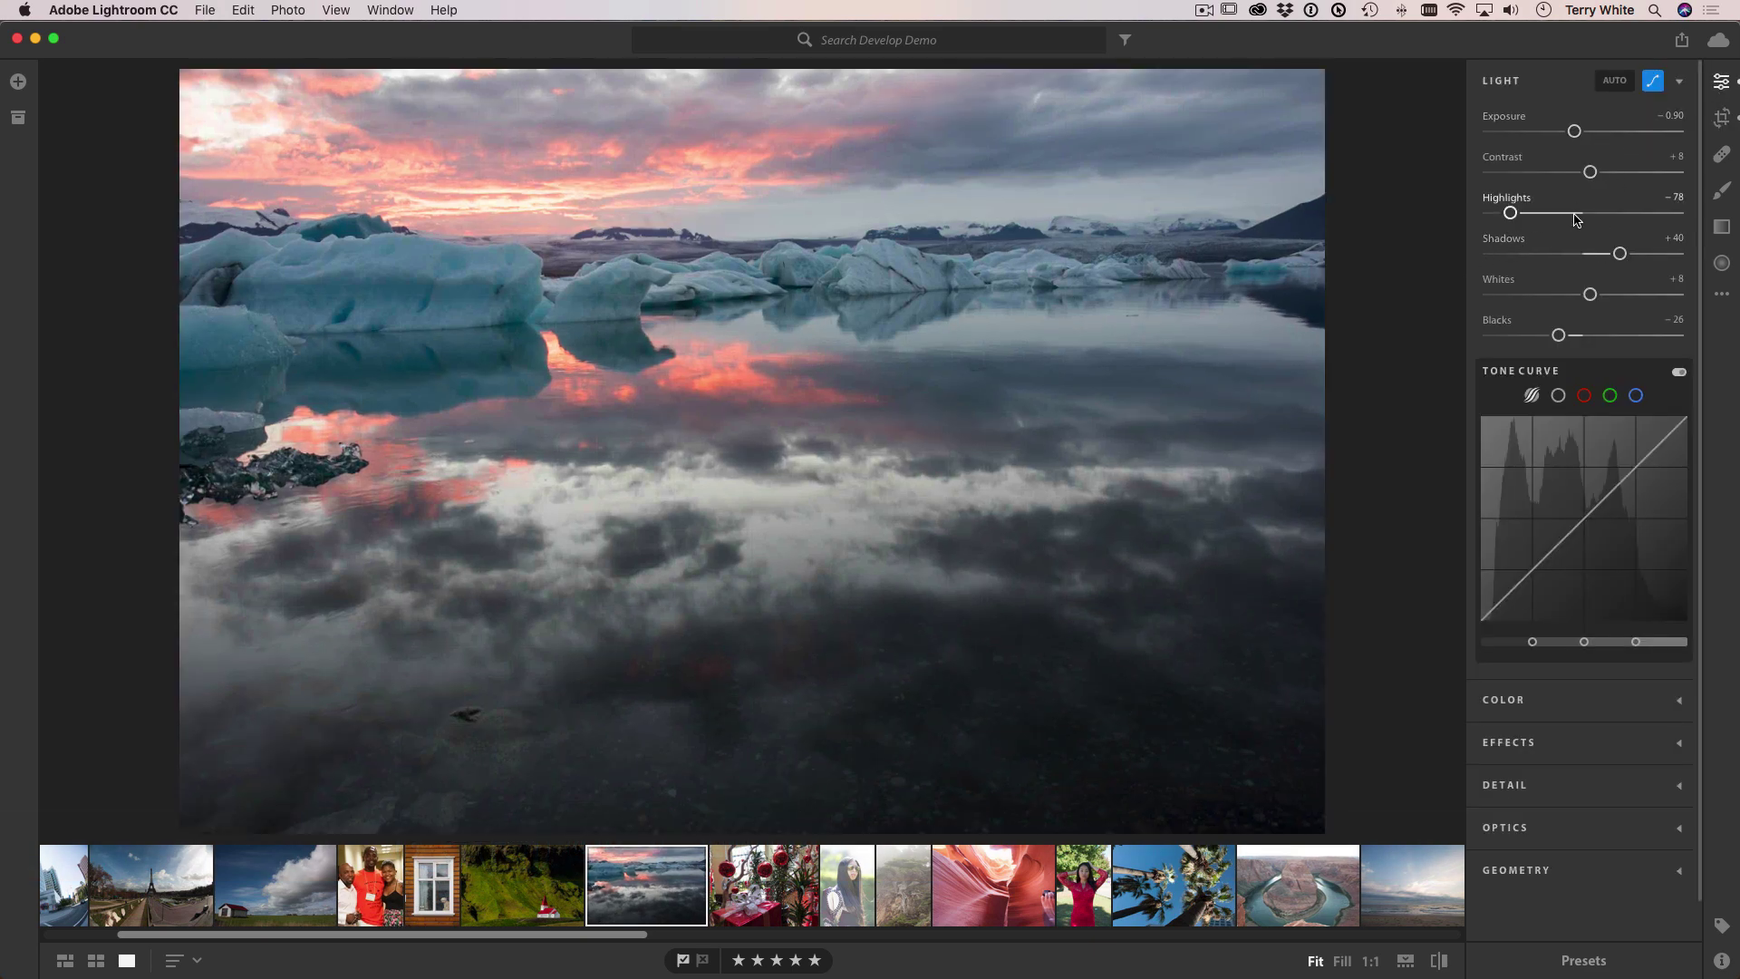
- Reopen the iceberg photo's crop, enlarge the frame from its lower-right and upper-left corners, and set the straighten angle to −1.17
key(c)
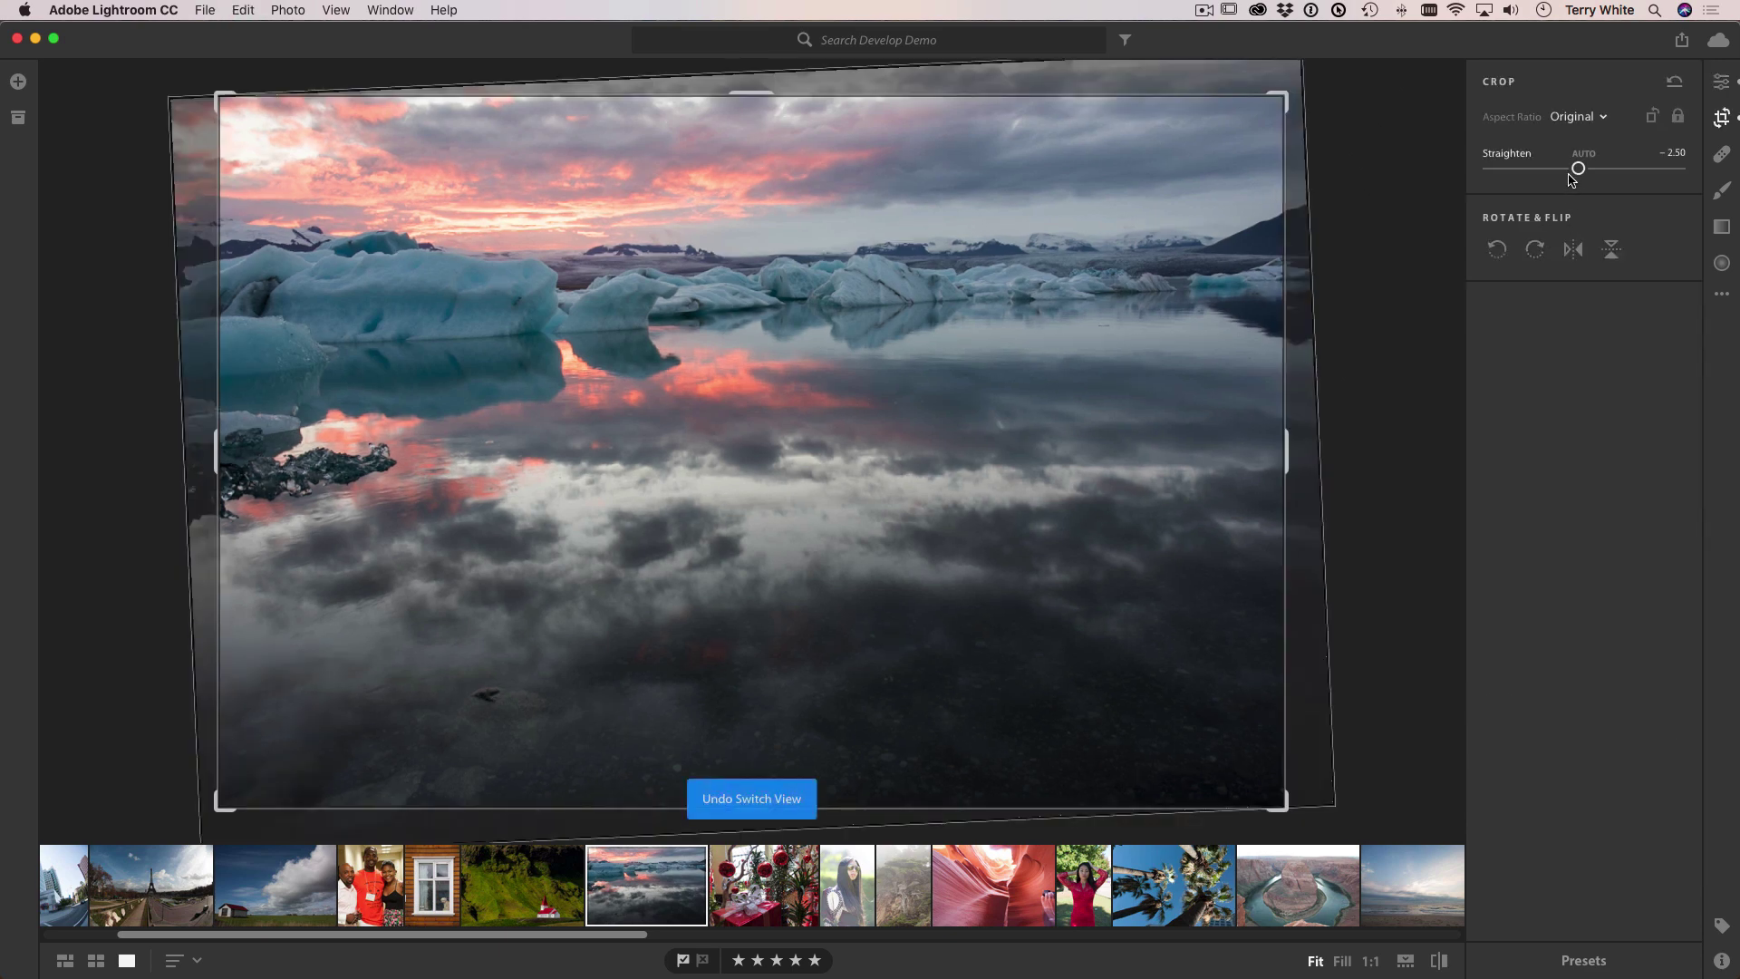
drag(1577, 169, 1585, 173)
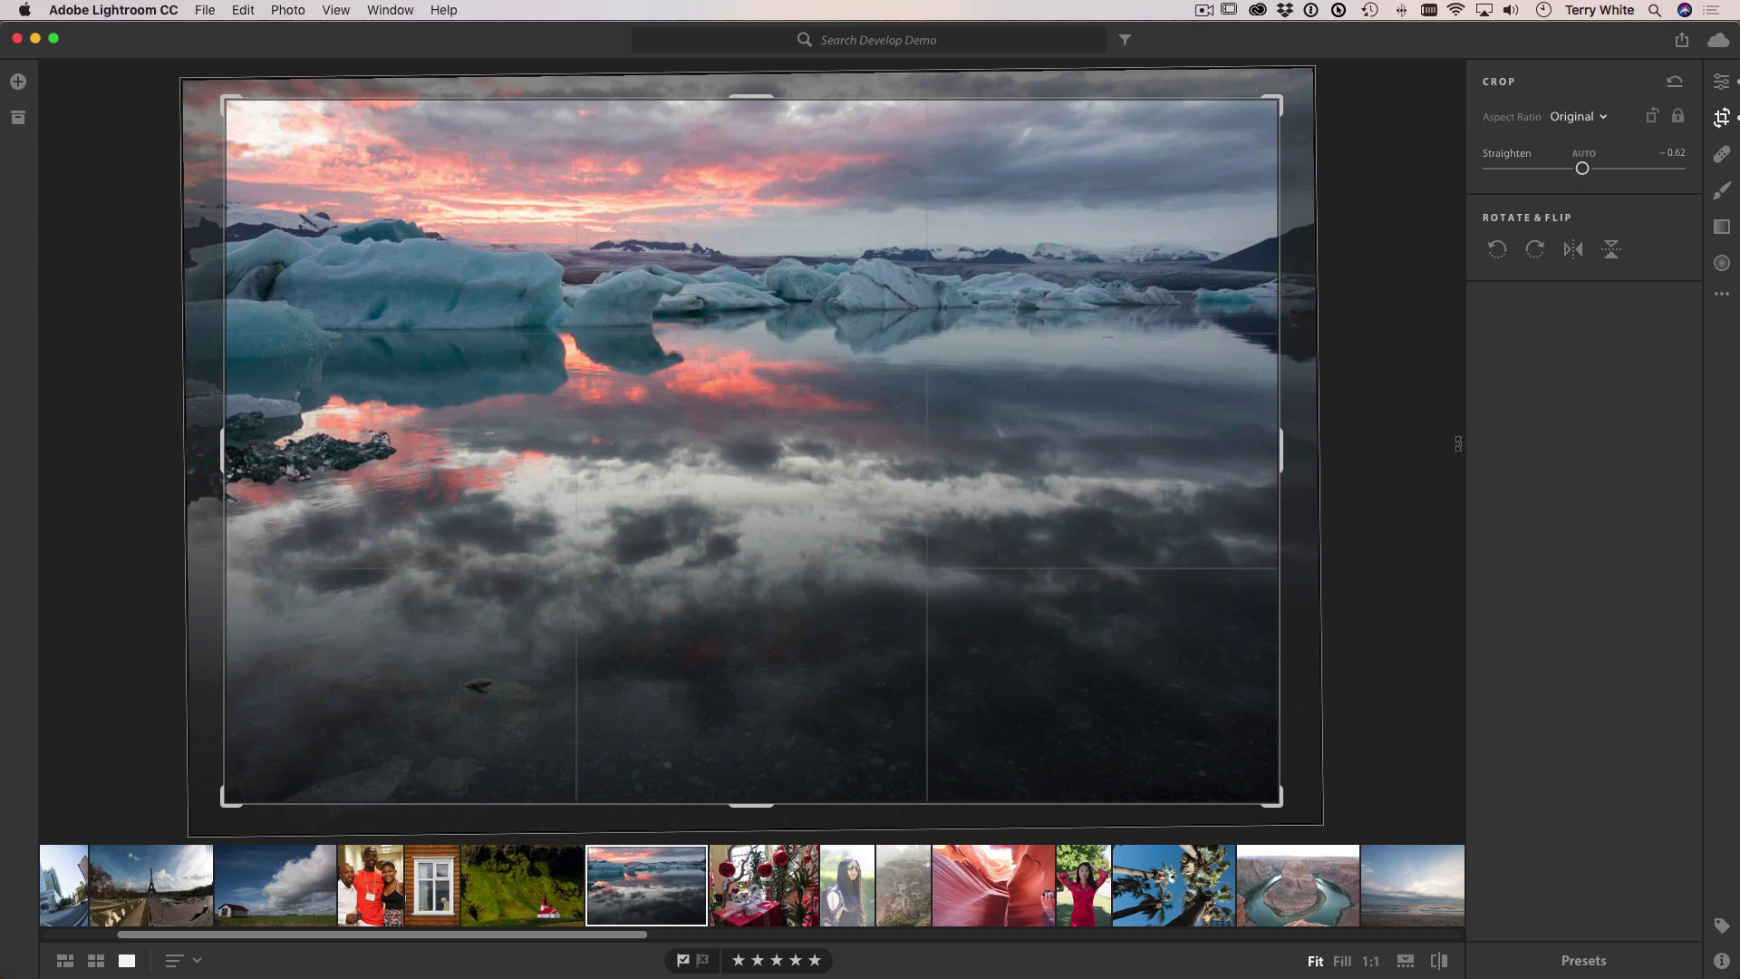
drag(1274, 803, 1281, 821)
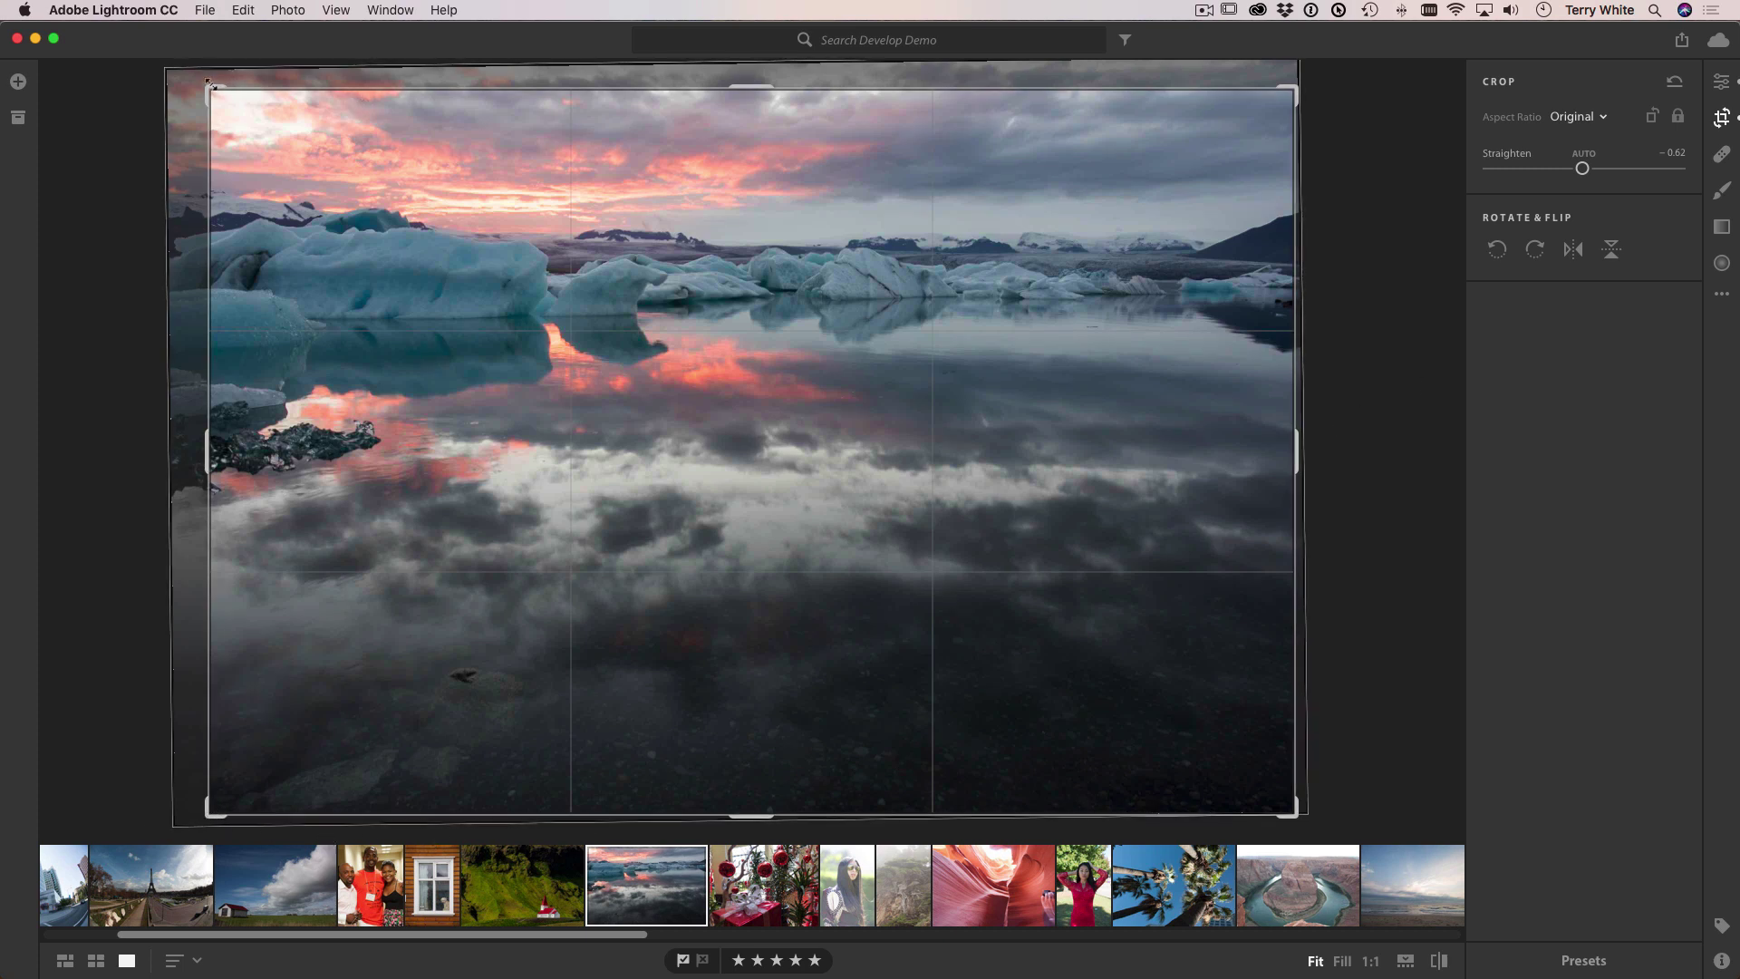
mouse_move(211, 85)
mouse_down()
mouse_move(202, 65)
mouse_move(197, 80)
mouse_up()
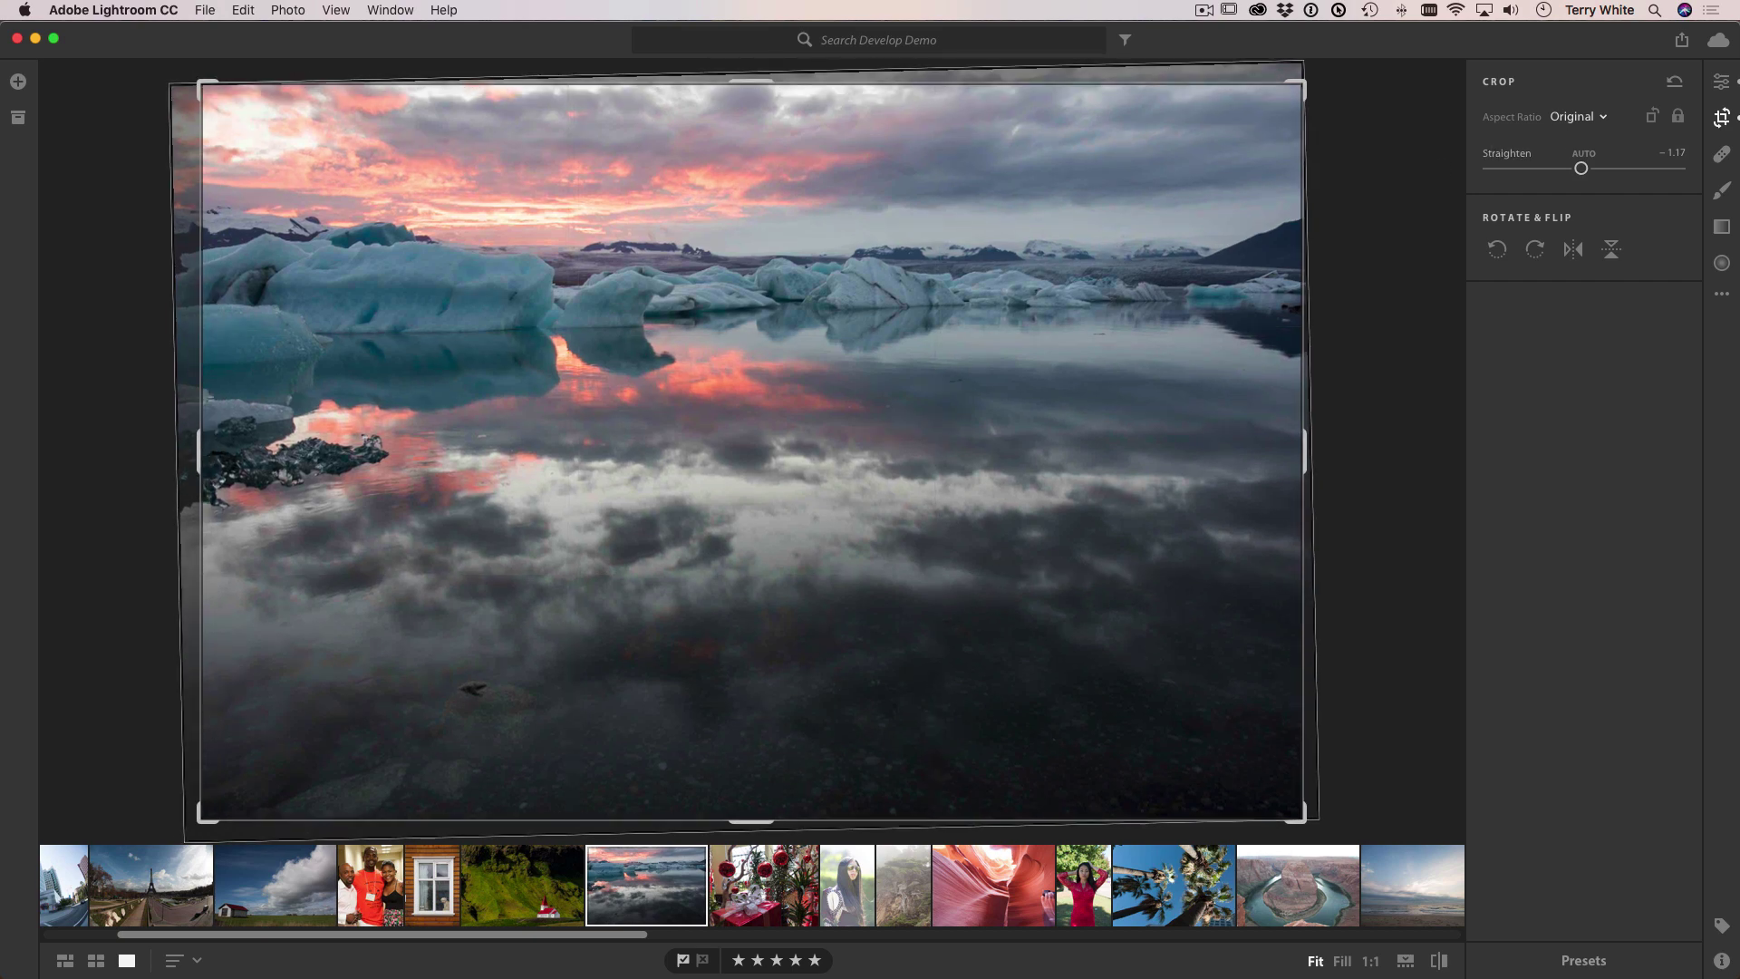
click(1721, 81)
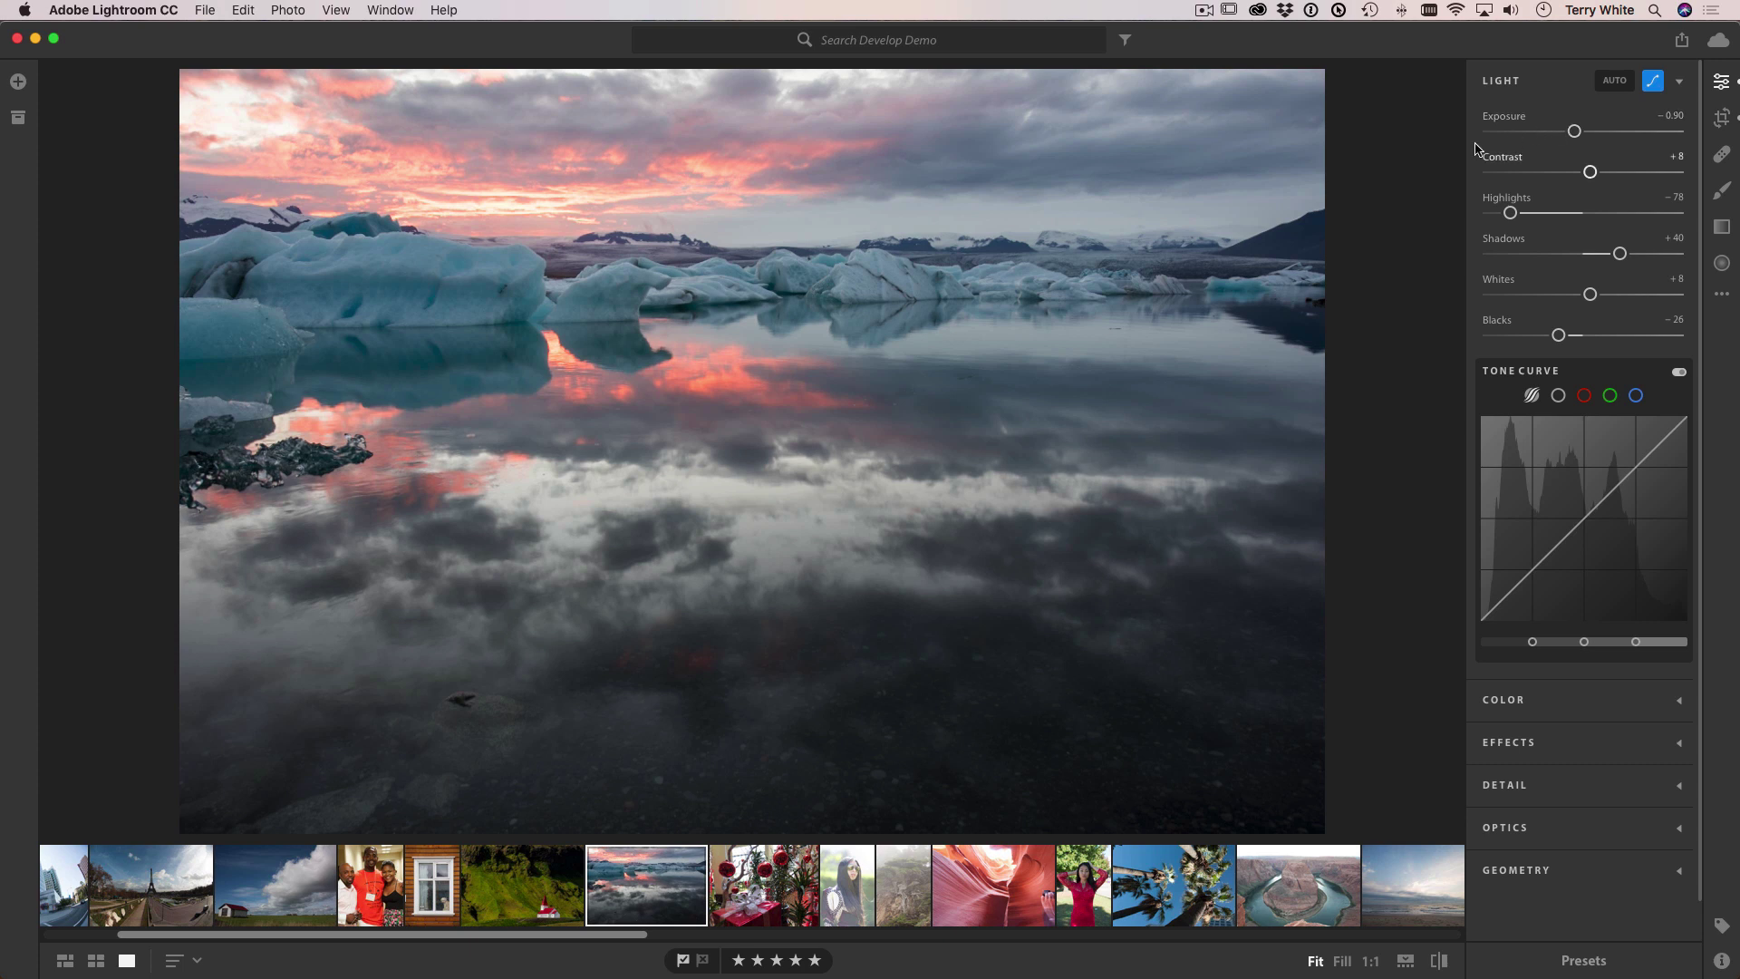
- Open the washed-out photo of the woman in sunglasses from the photo grid and set Dehaze to +86
key(g)
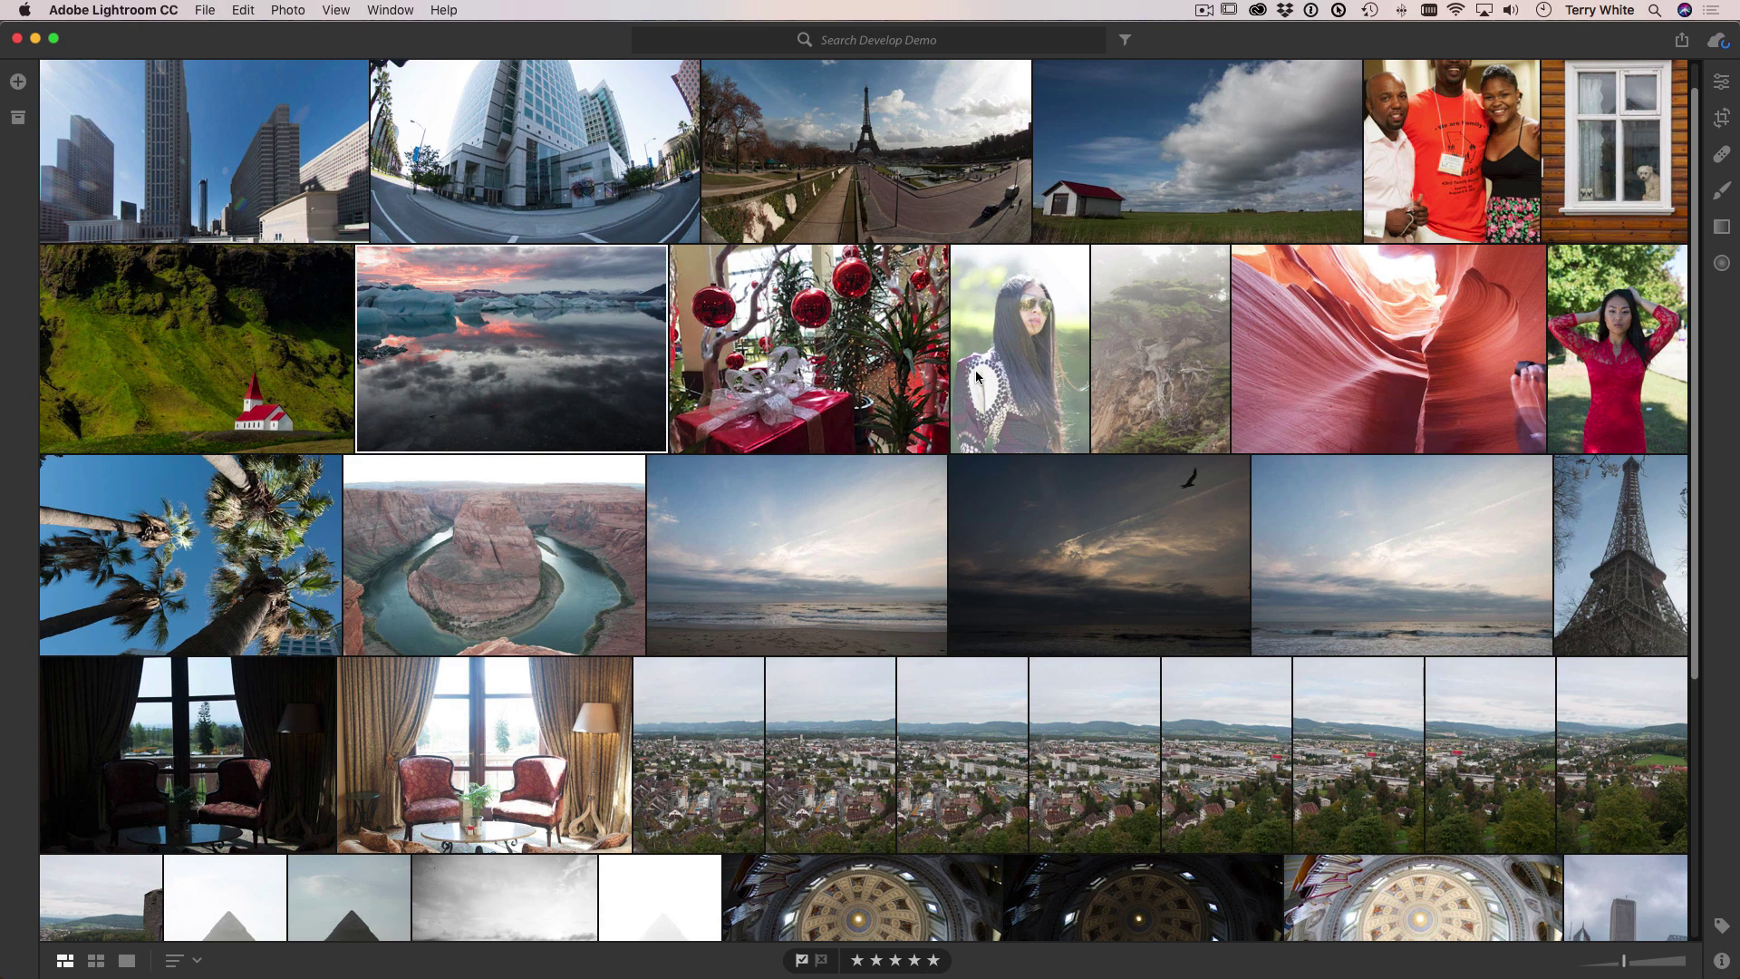
double_click(990, 370)
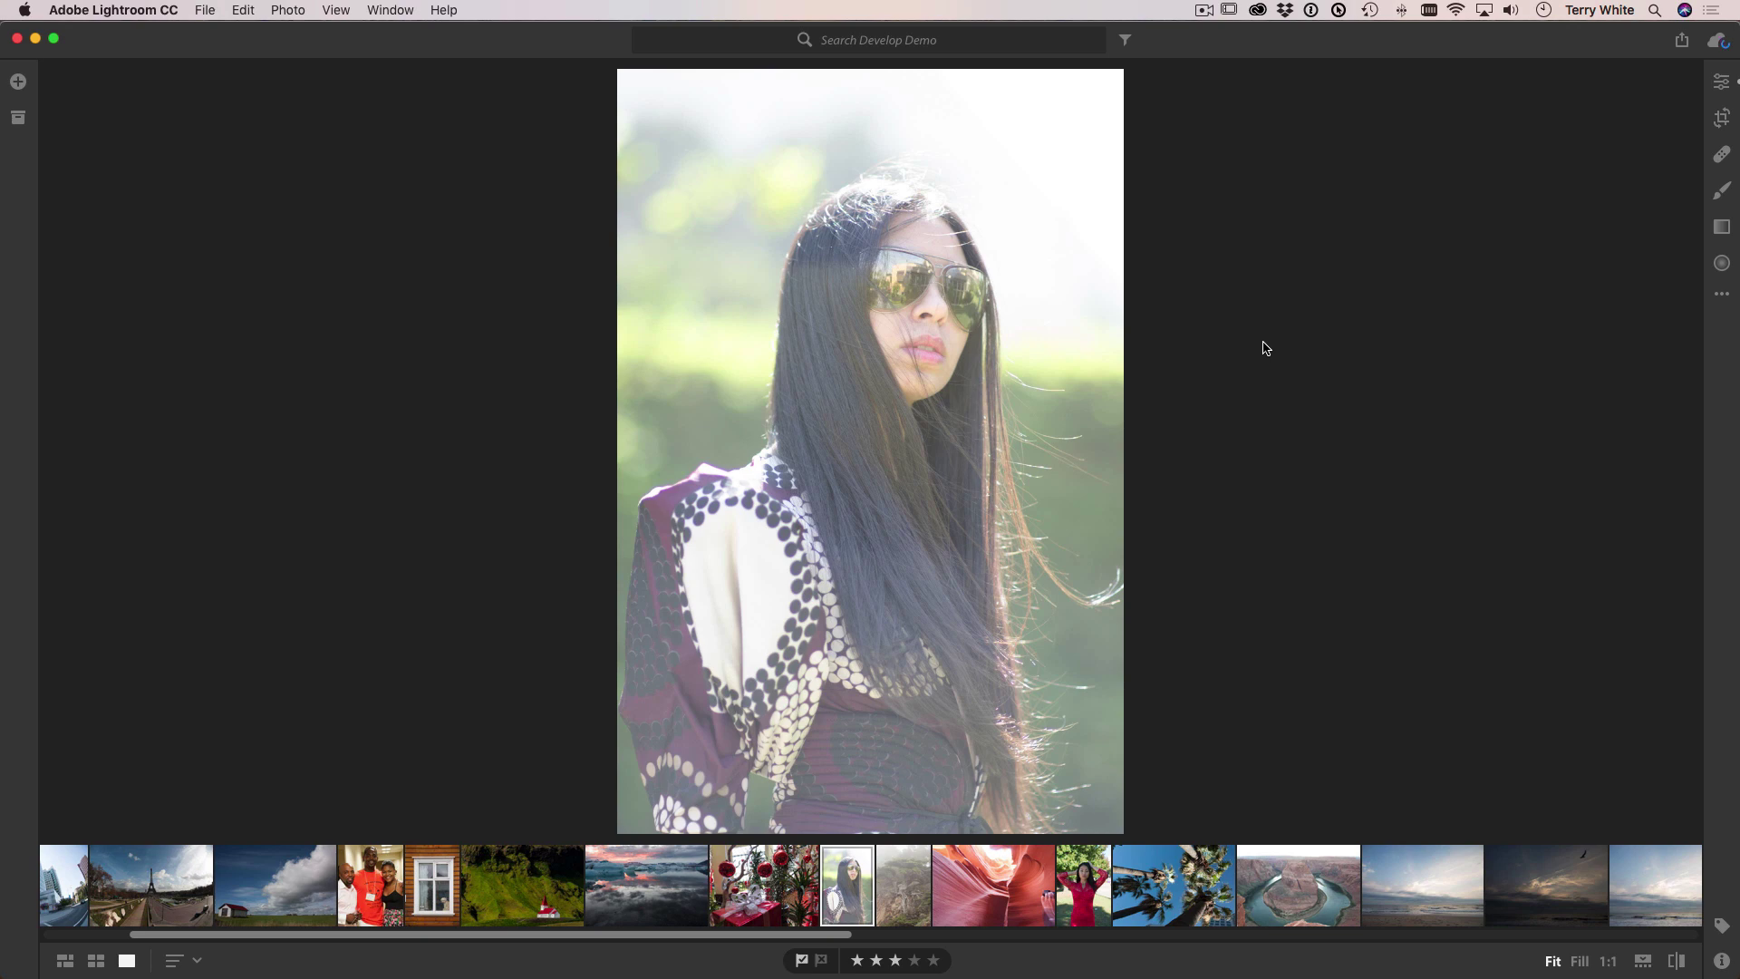
click(1722, 82)
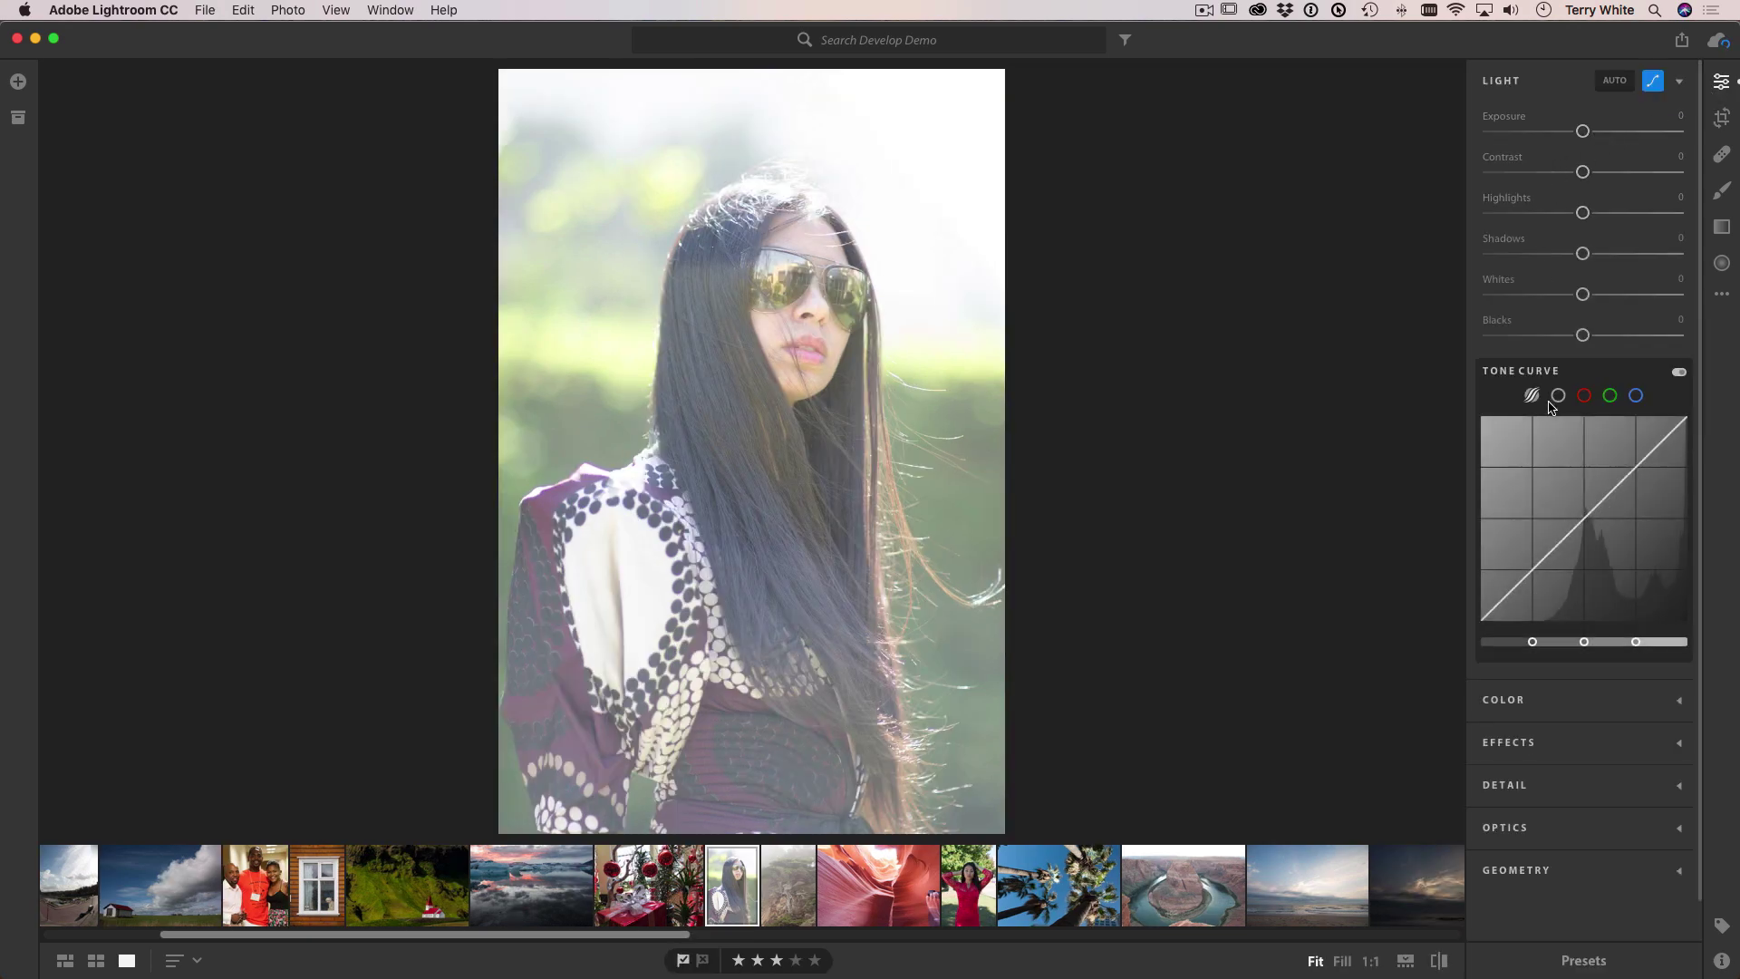
click(1548, 745)
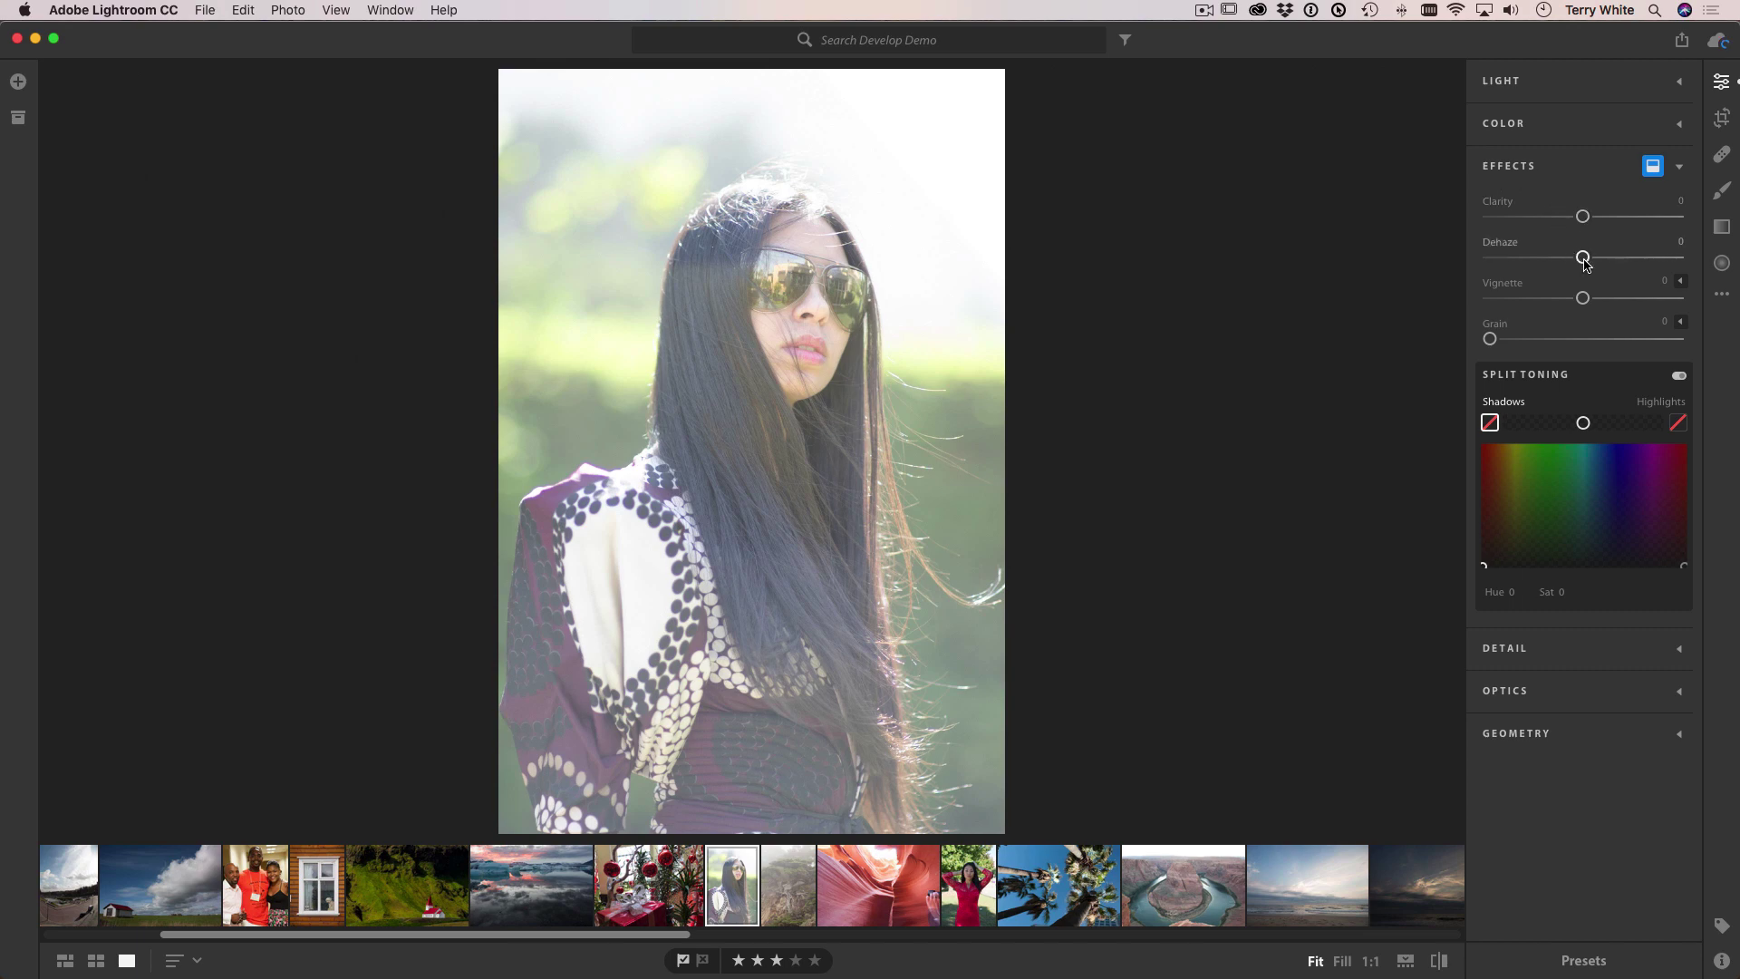
drag(1586, 262, 1666, 266)
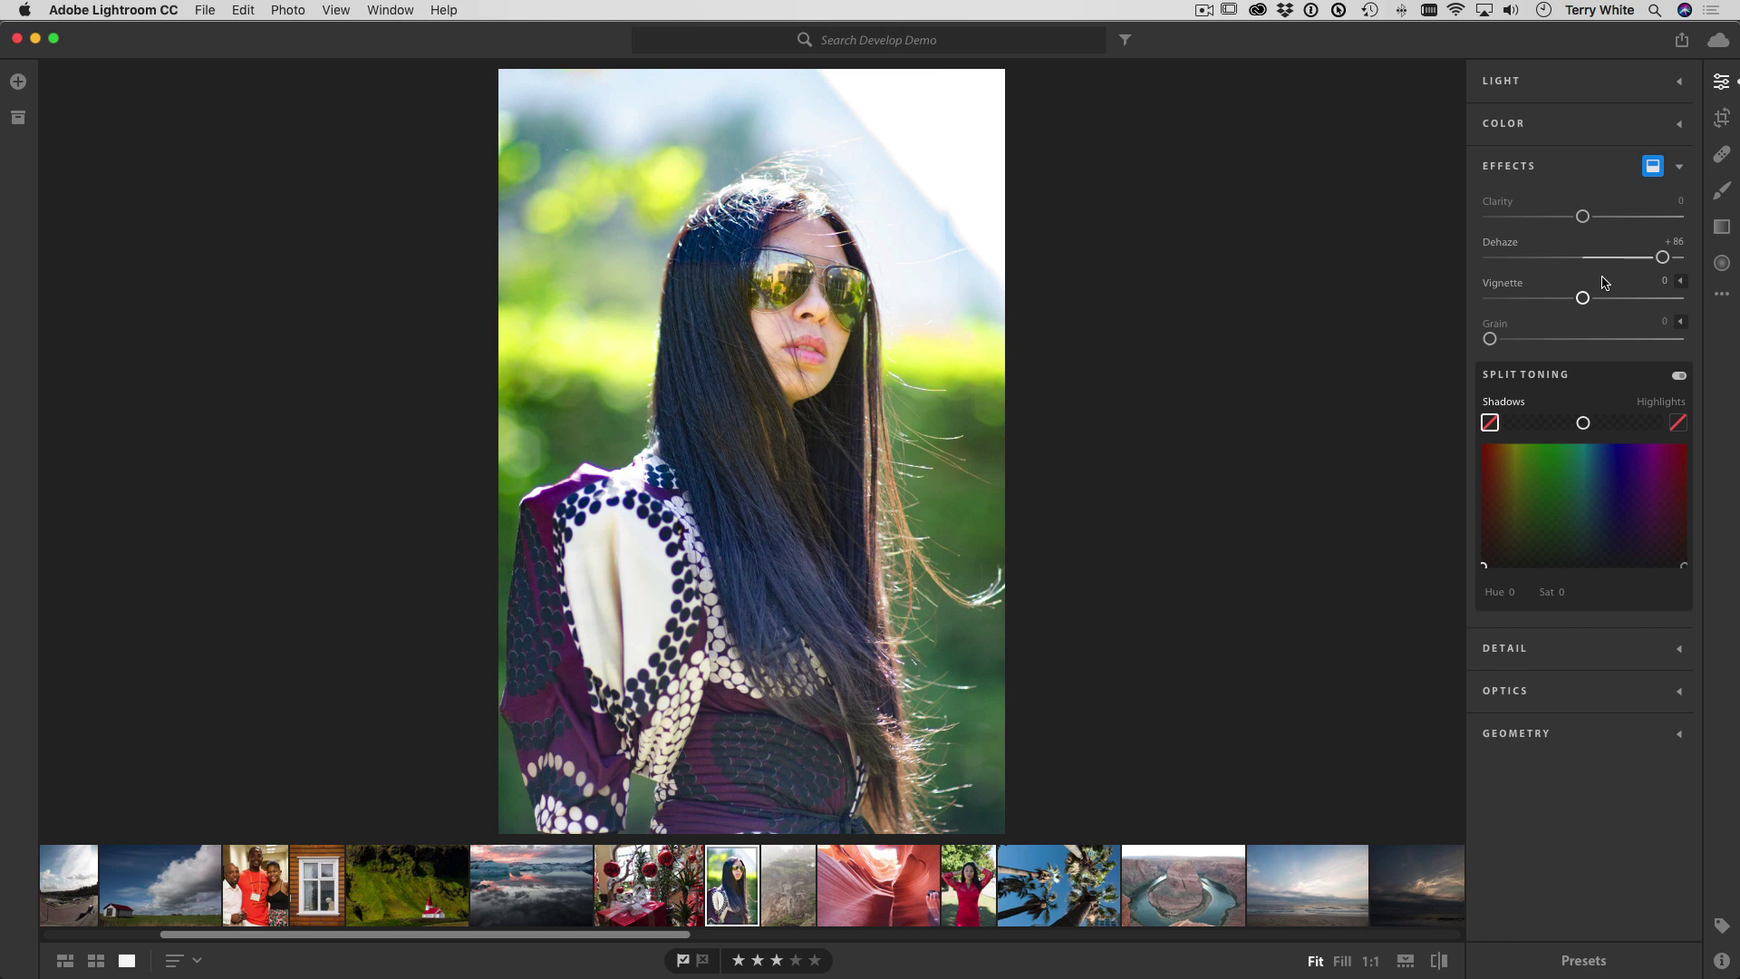
- Open the foggy photo of the gnarled tree and set Dehaze to +100
click(770, 886)
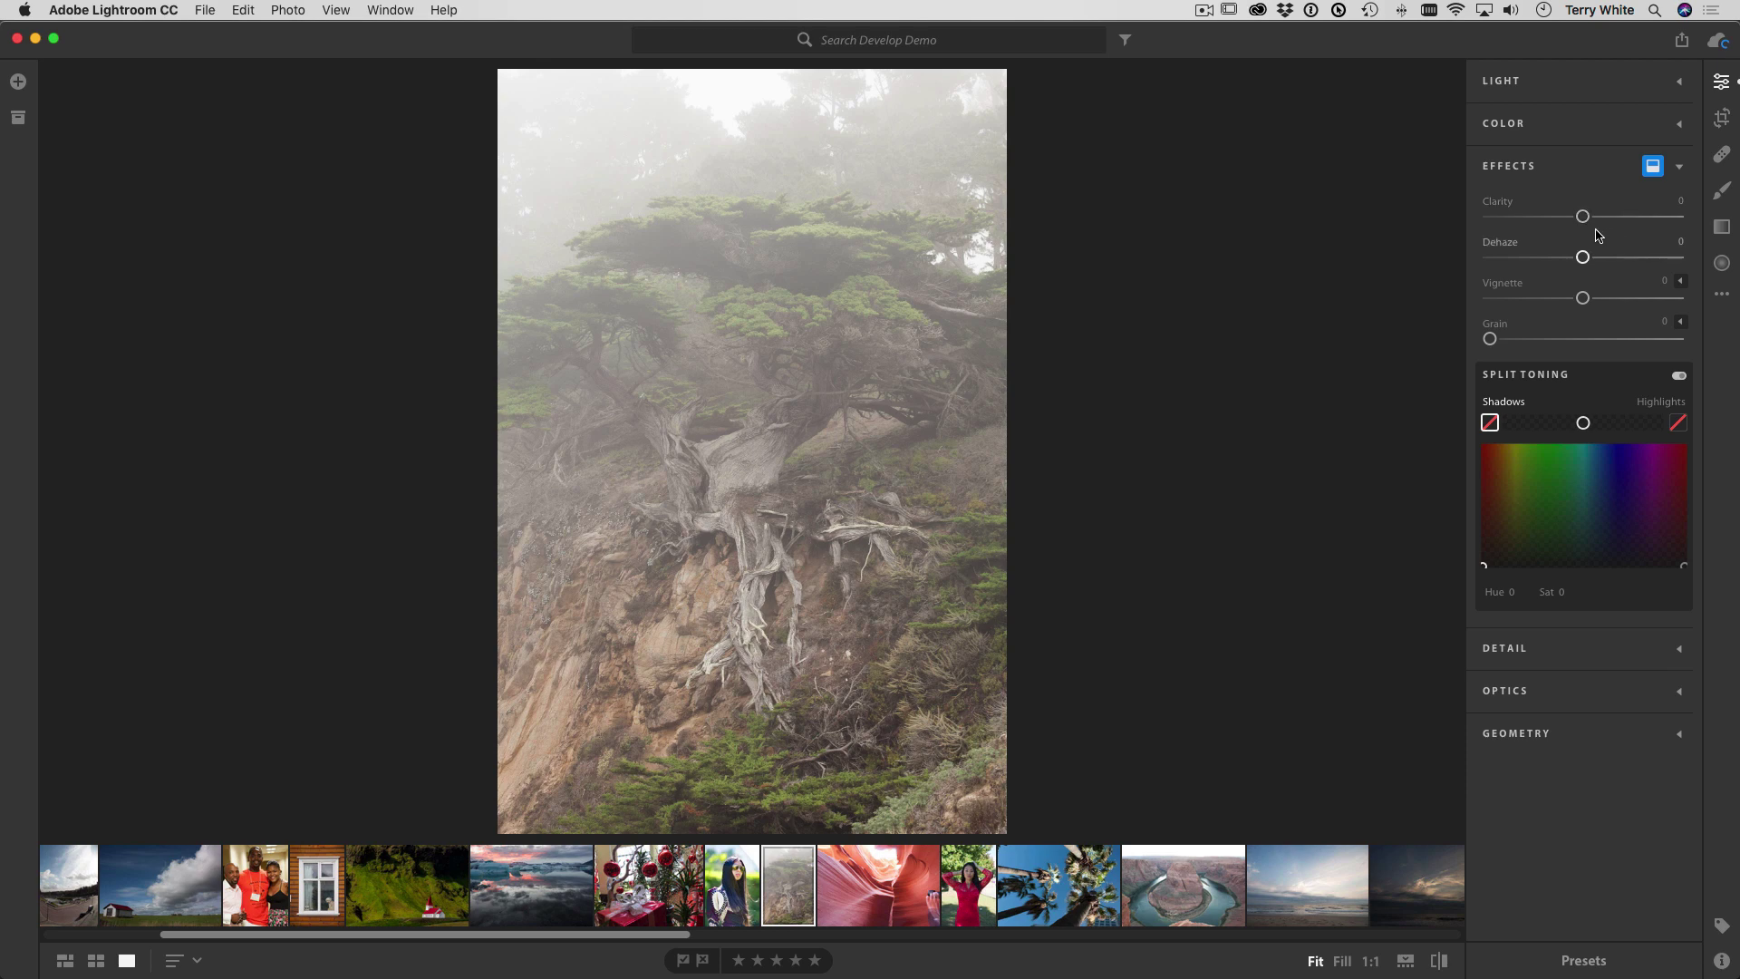
drag(1582, 256, 1693, 261)
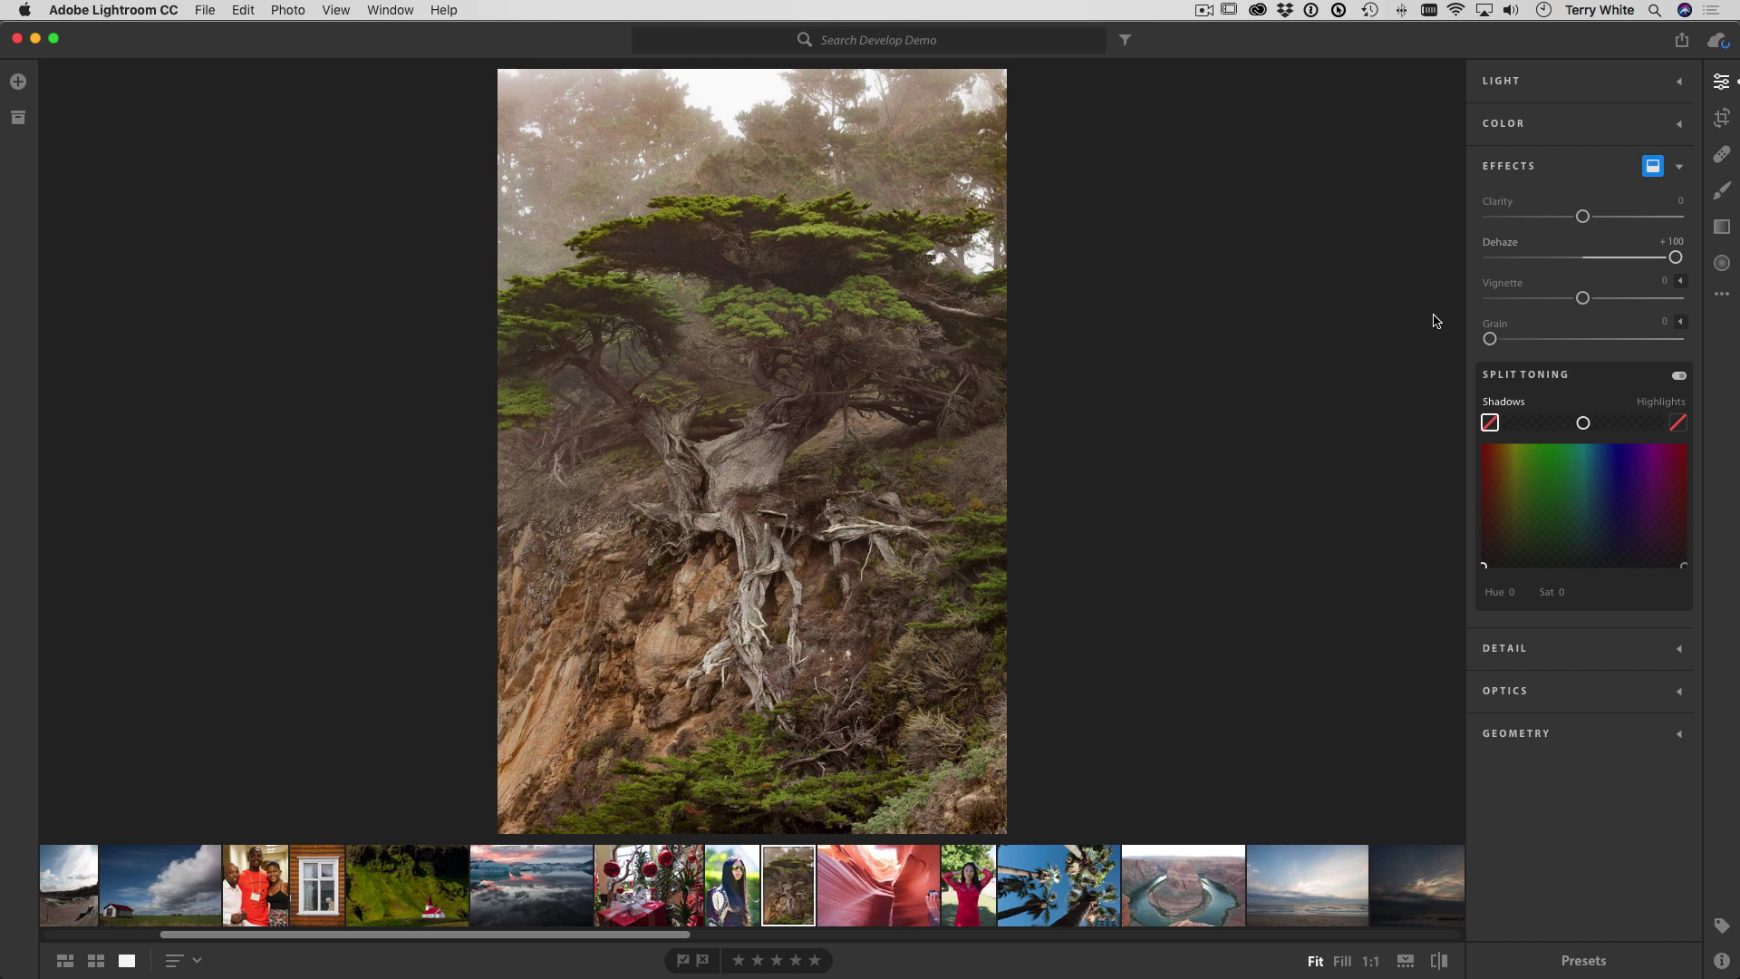
- Open the city skyline photo and use the Healing Brush to remove the round flare spot and two elongated flares in the sky
click(856, 894)
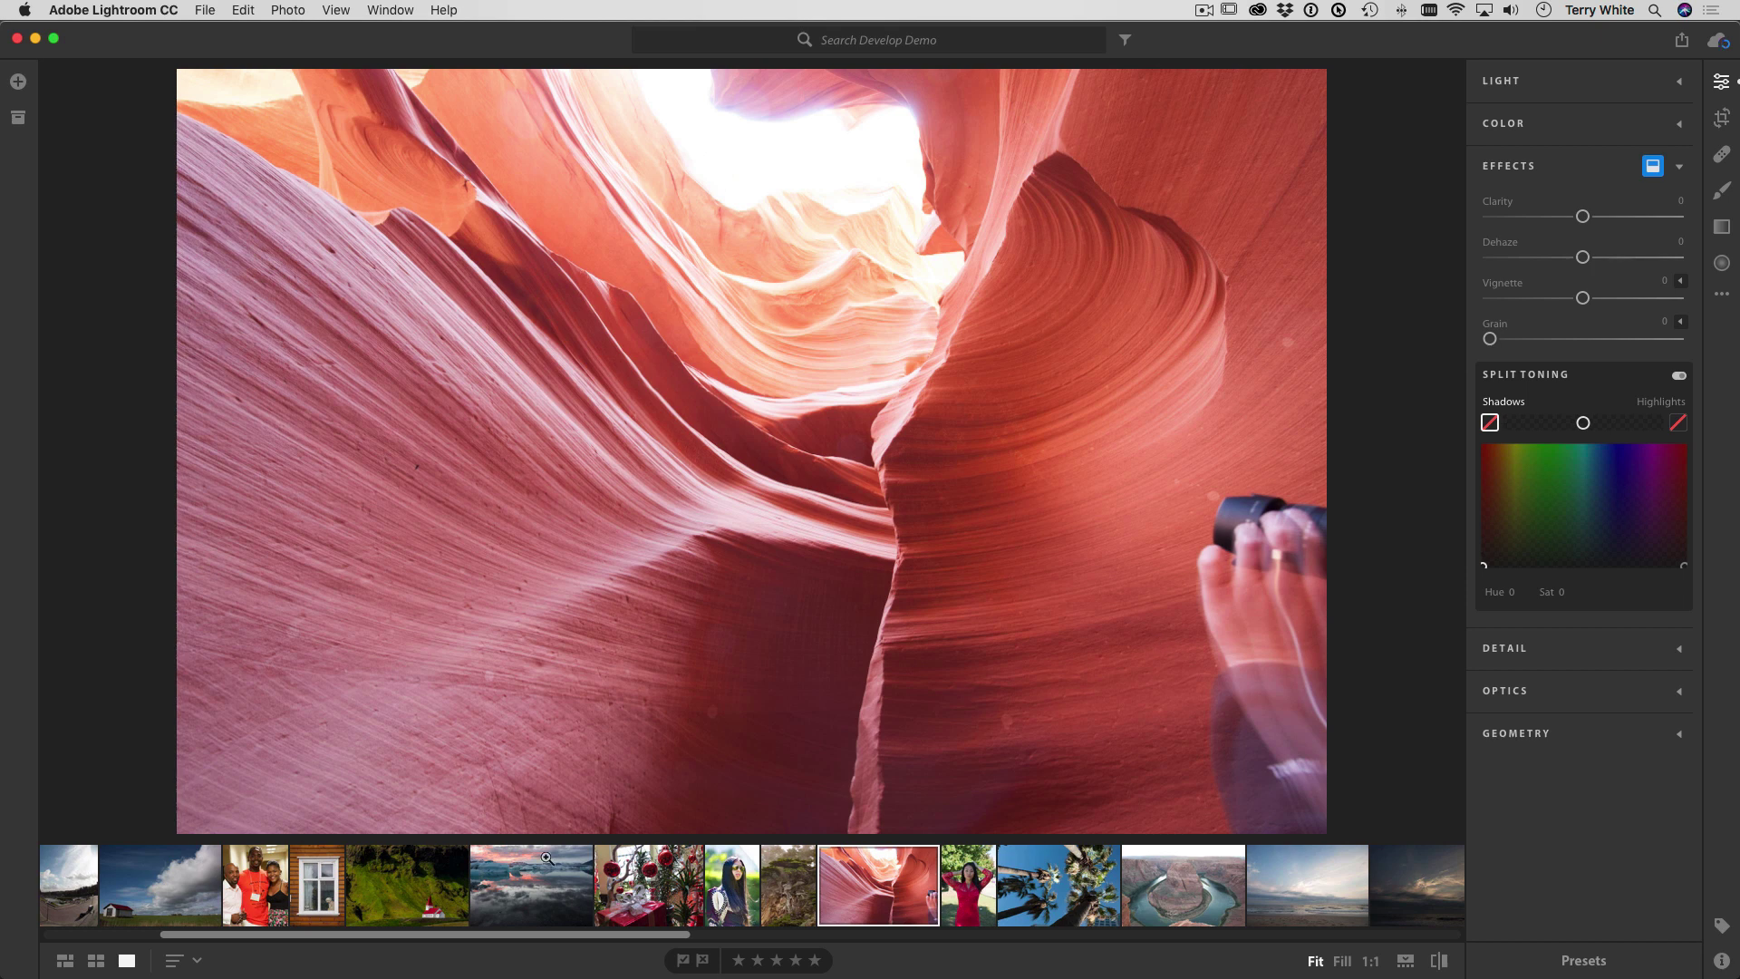
scroll(475, 883, left, 5)
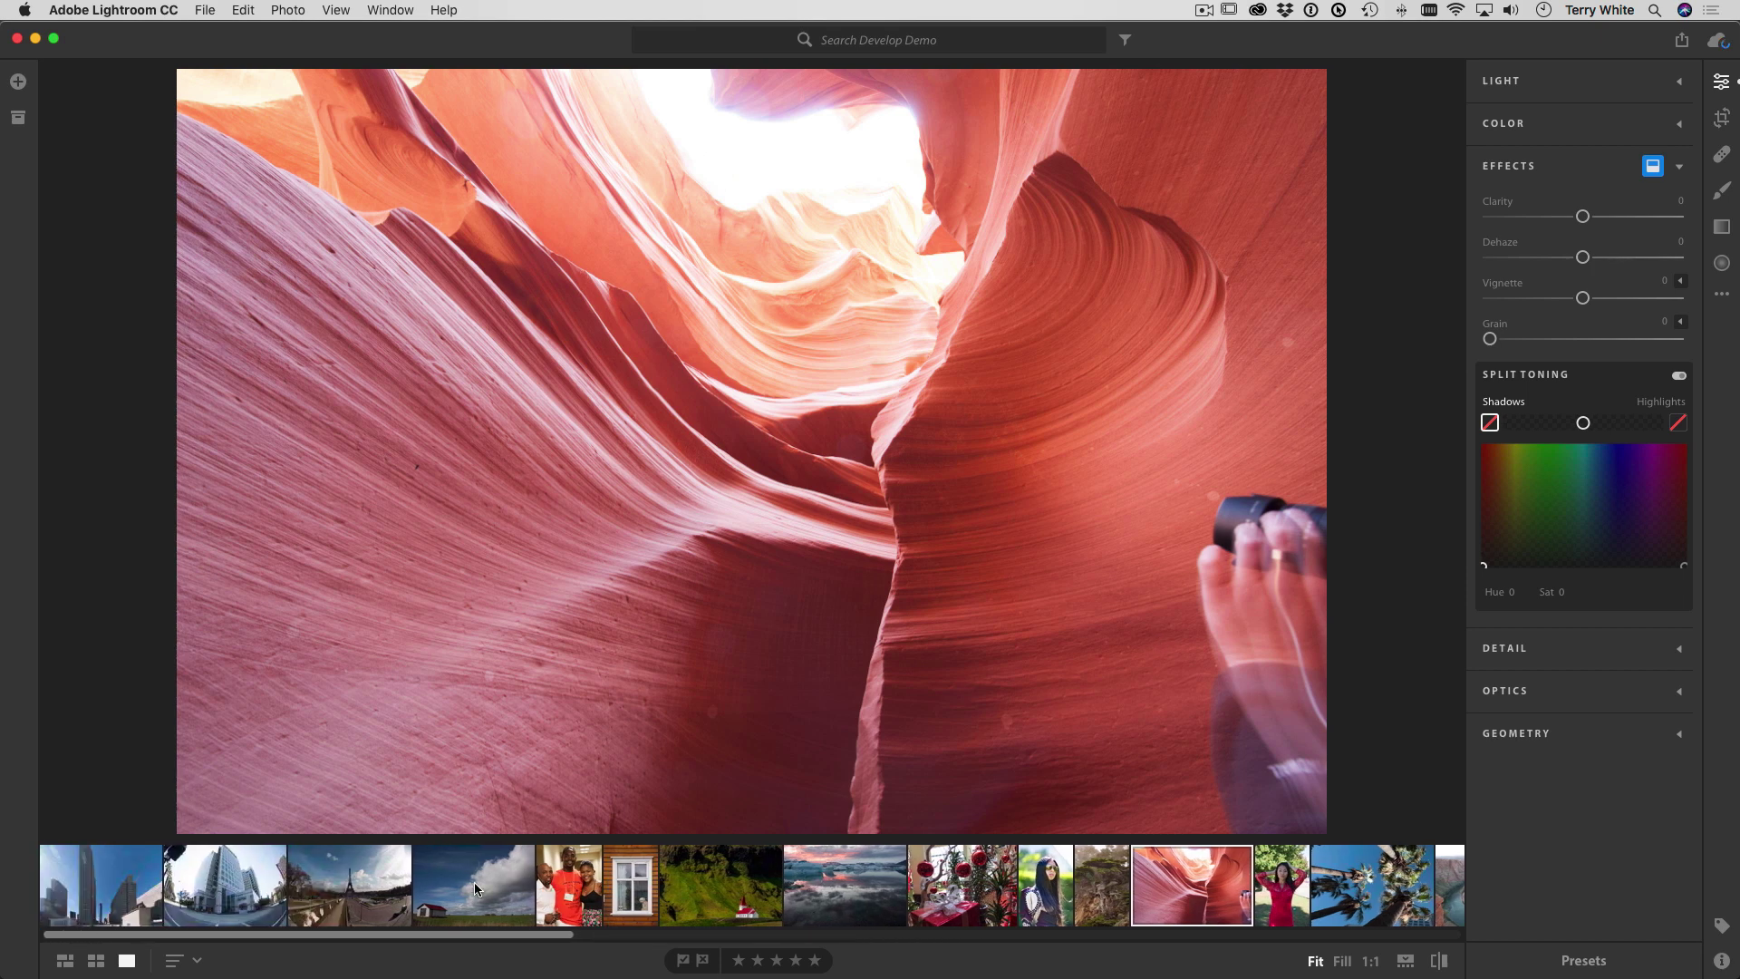
click(109, 884)
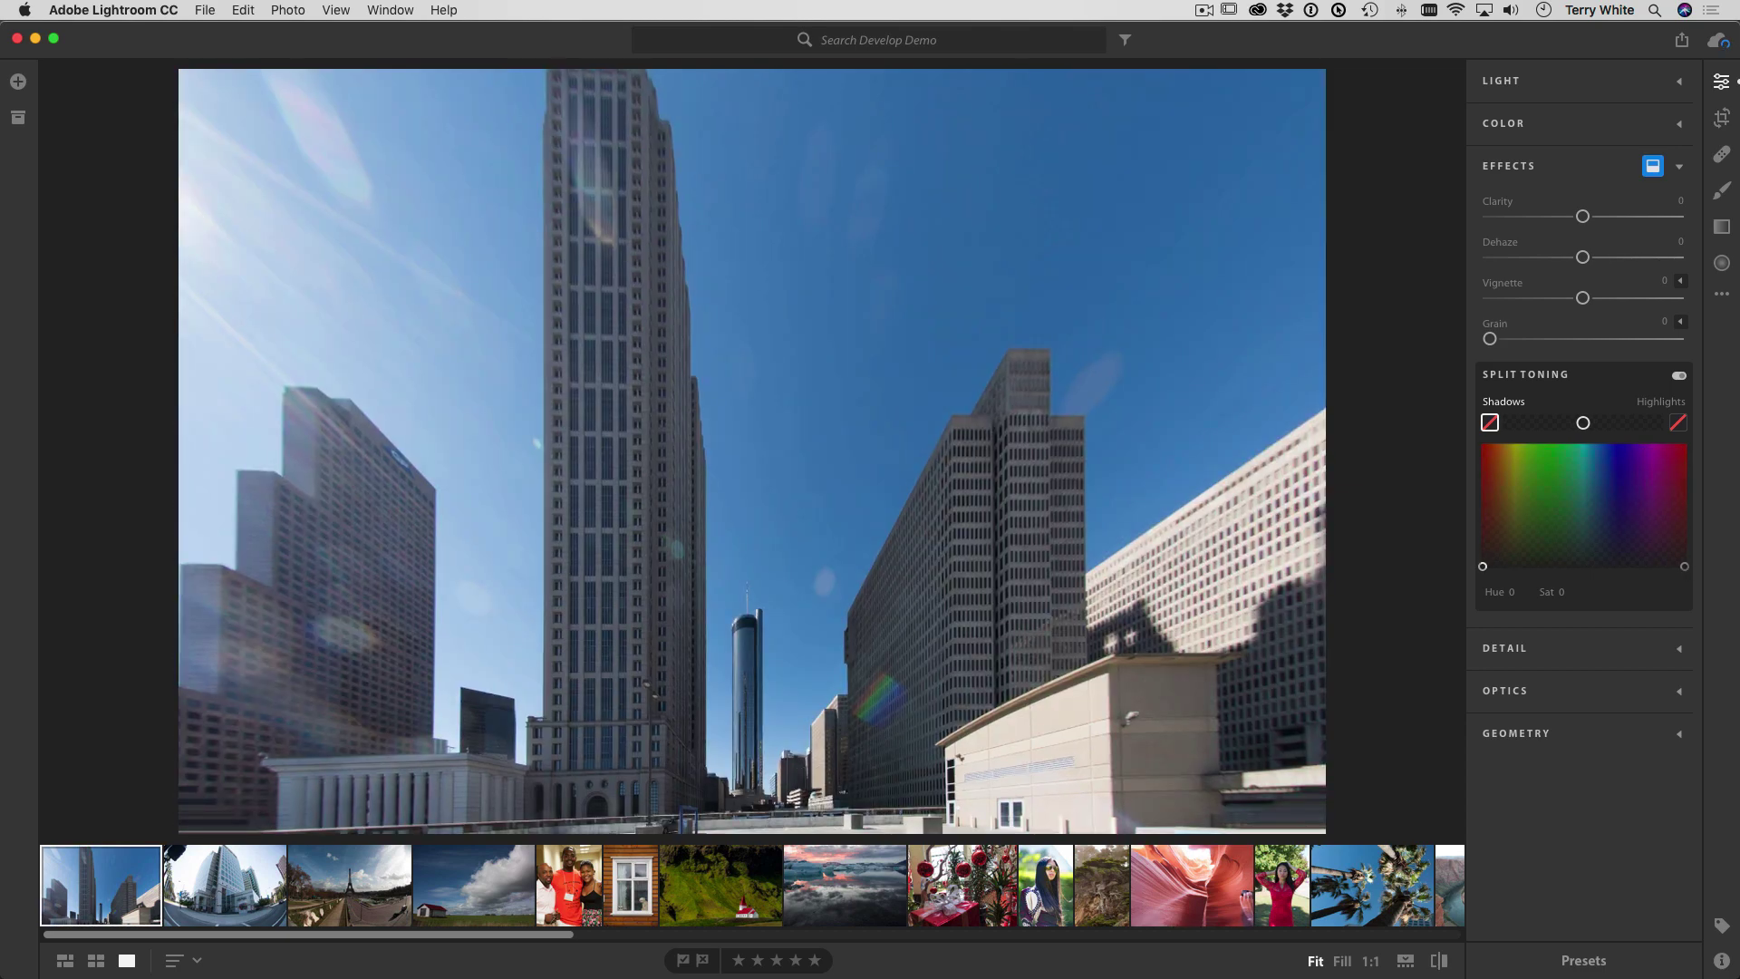
click(1721, 157)
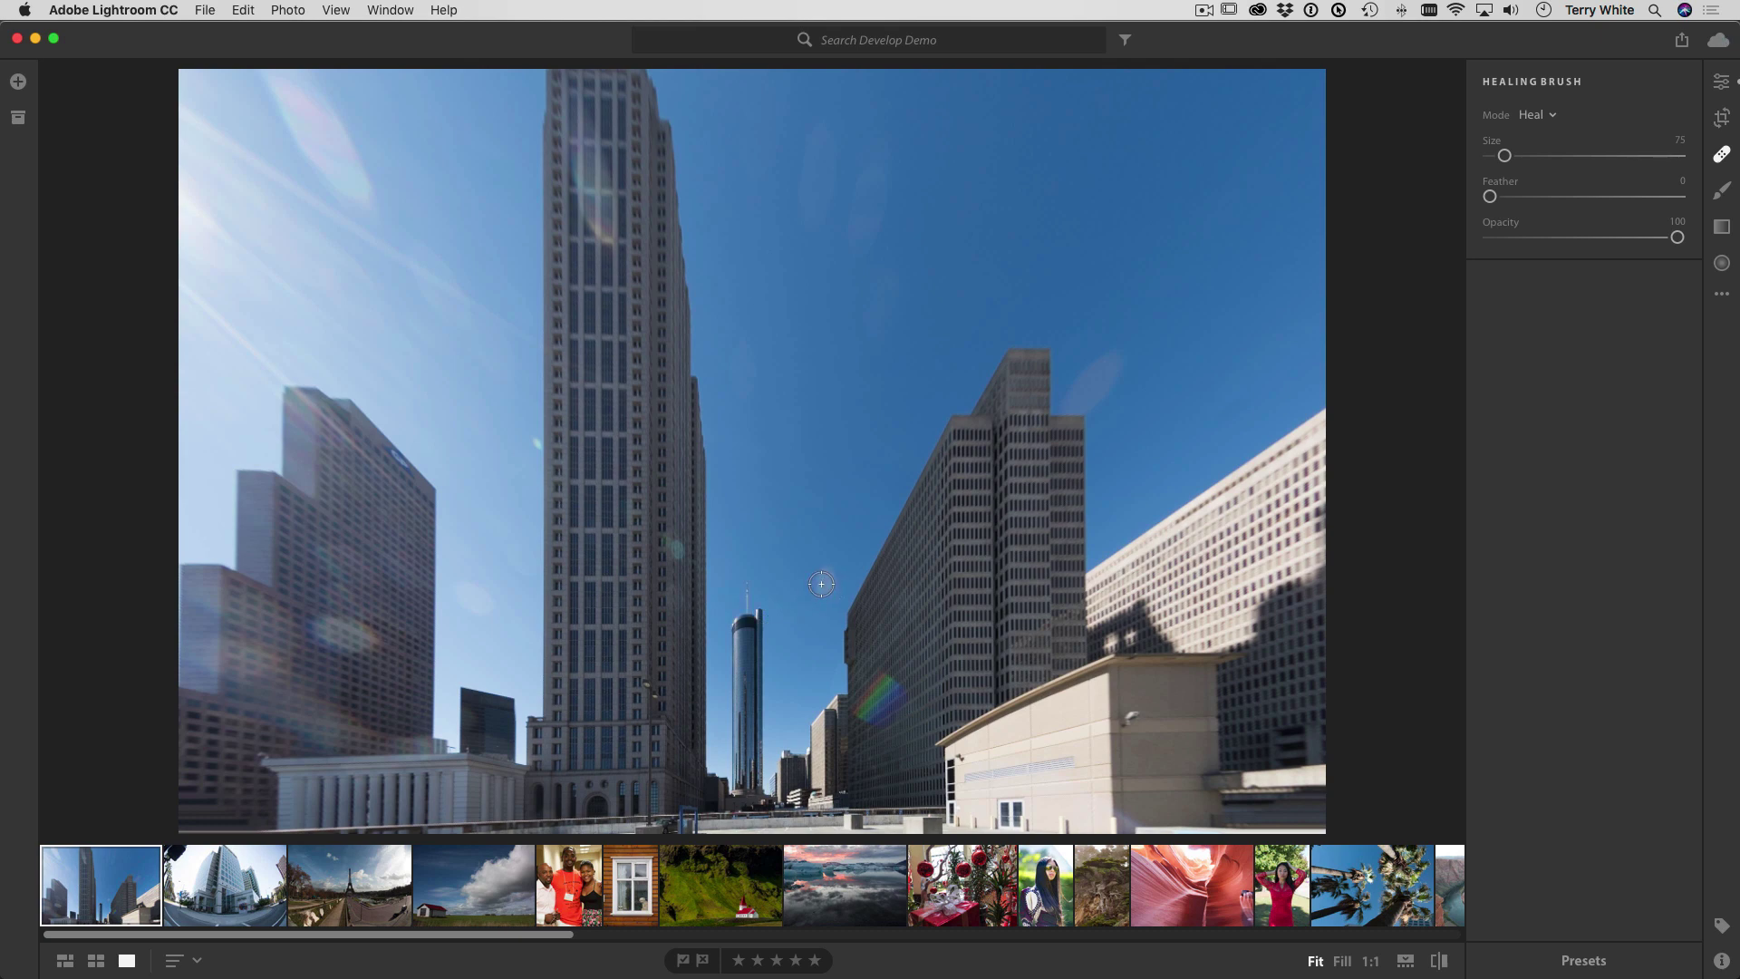
key(bracketright)
key(bracketright)
key(bracketright)
click(824, 582)
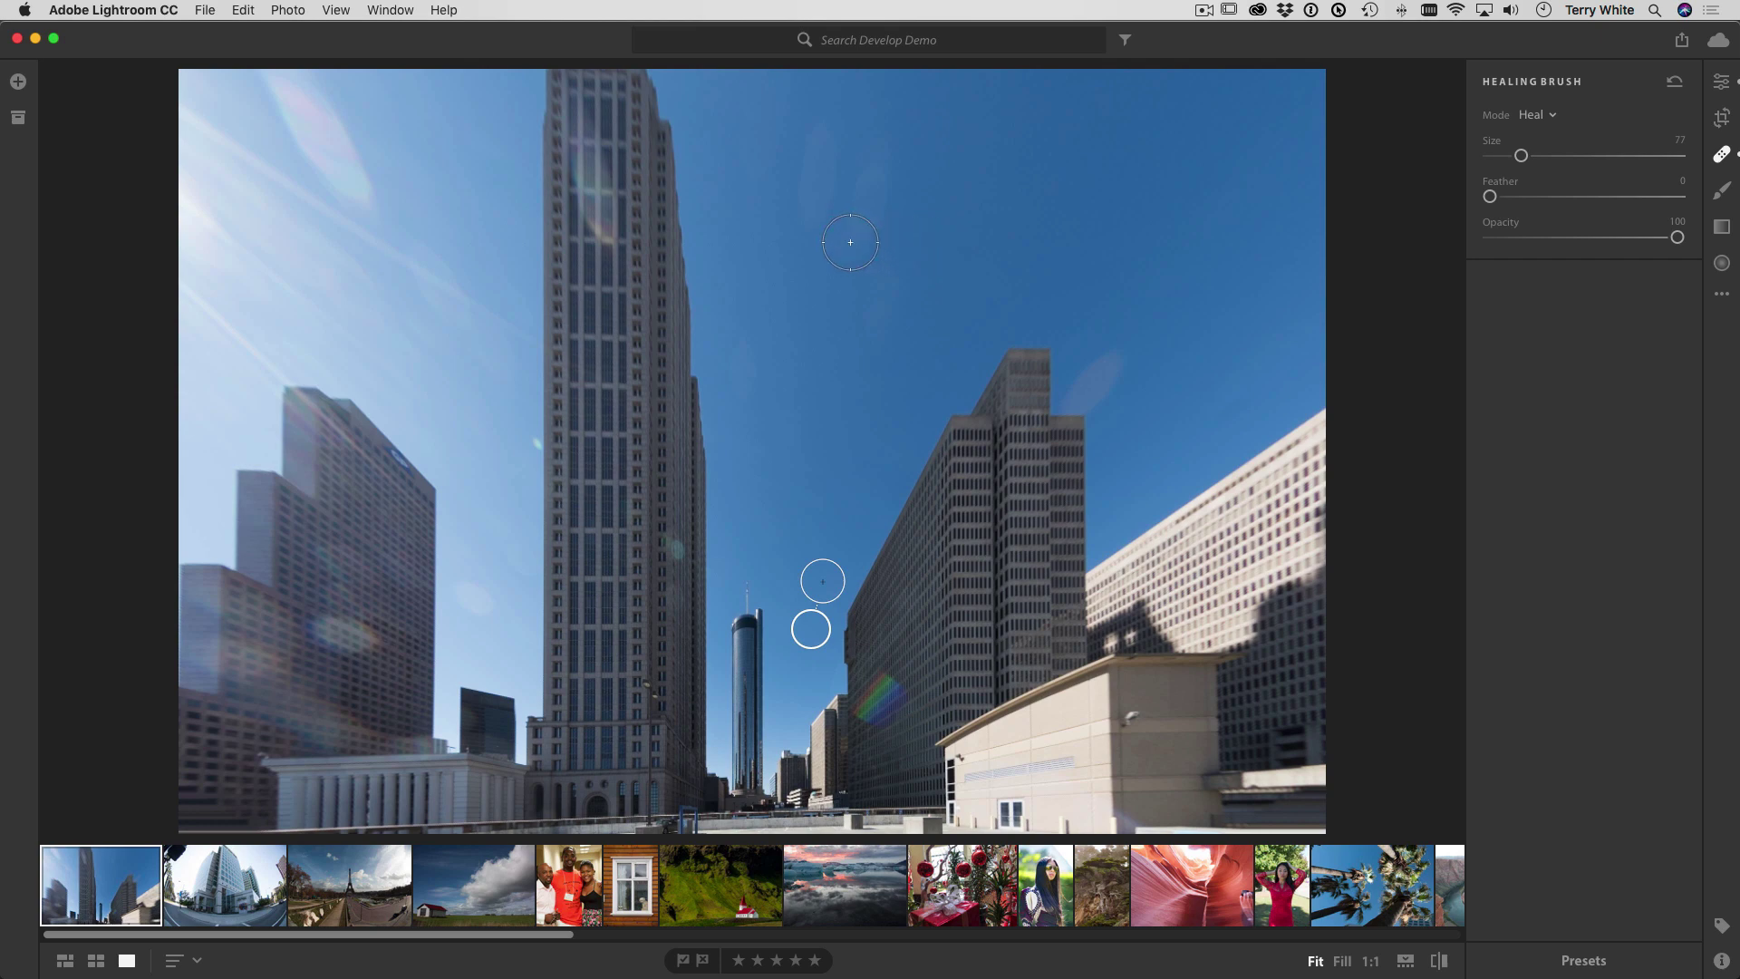
drag(851, 242, 883, 178)
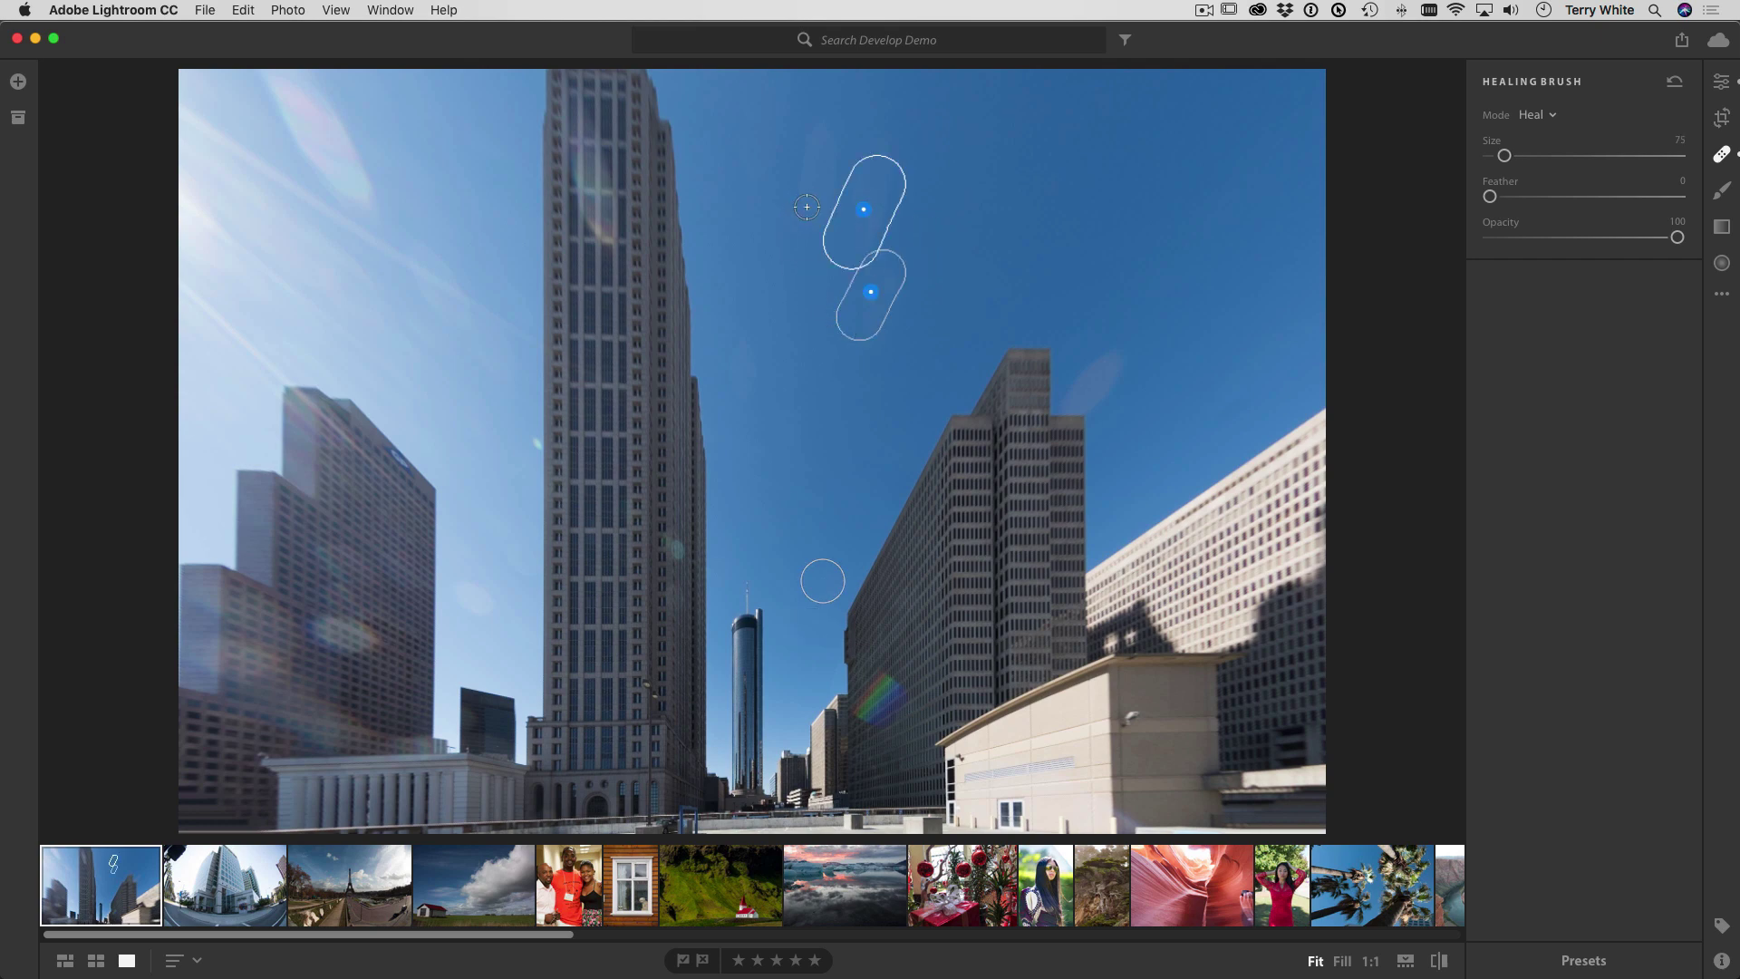
mouse_move(815, 127)
mouse_down()
mouse_move(812, 215)
mouse_move(826, 176)
mouse_move(834, 131)
mouse_move(803, 217)
mouse_up()
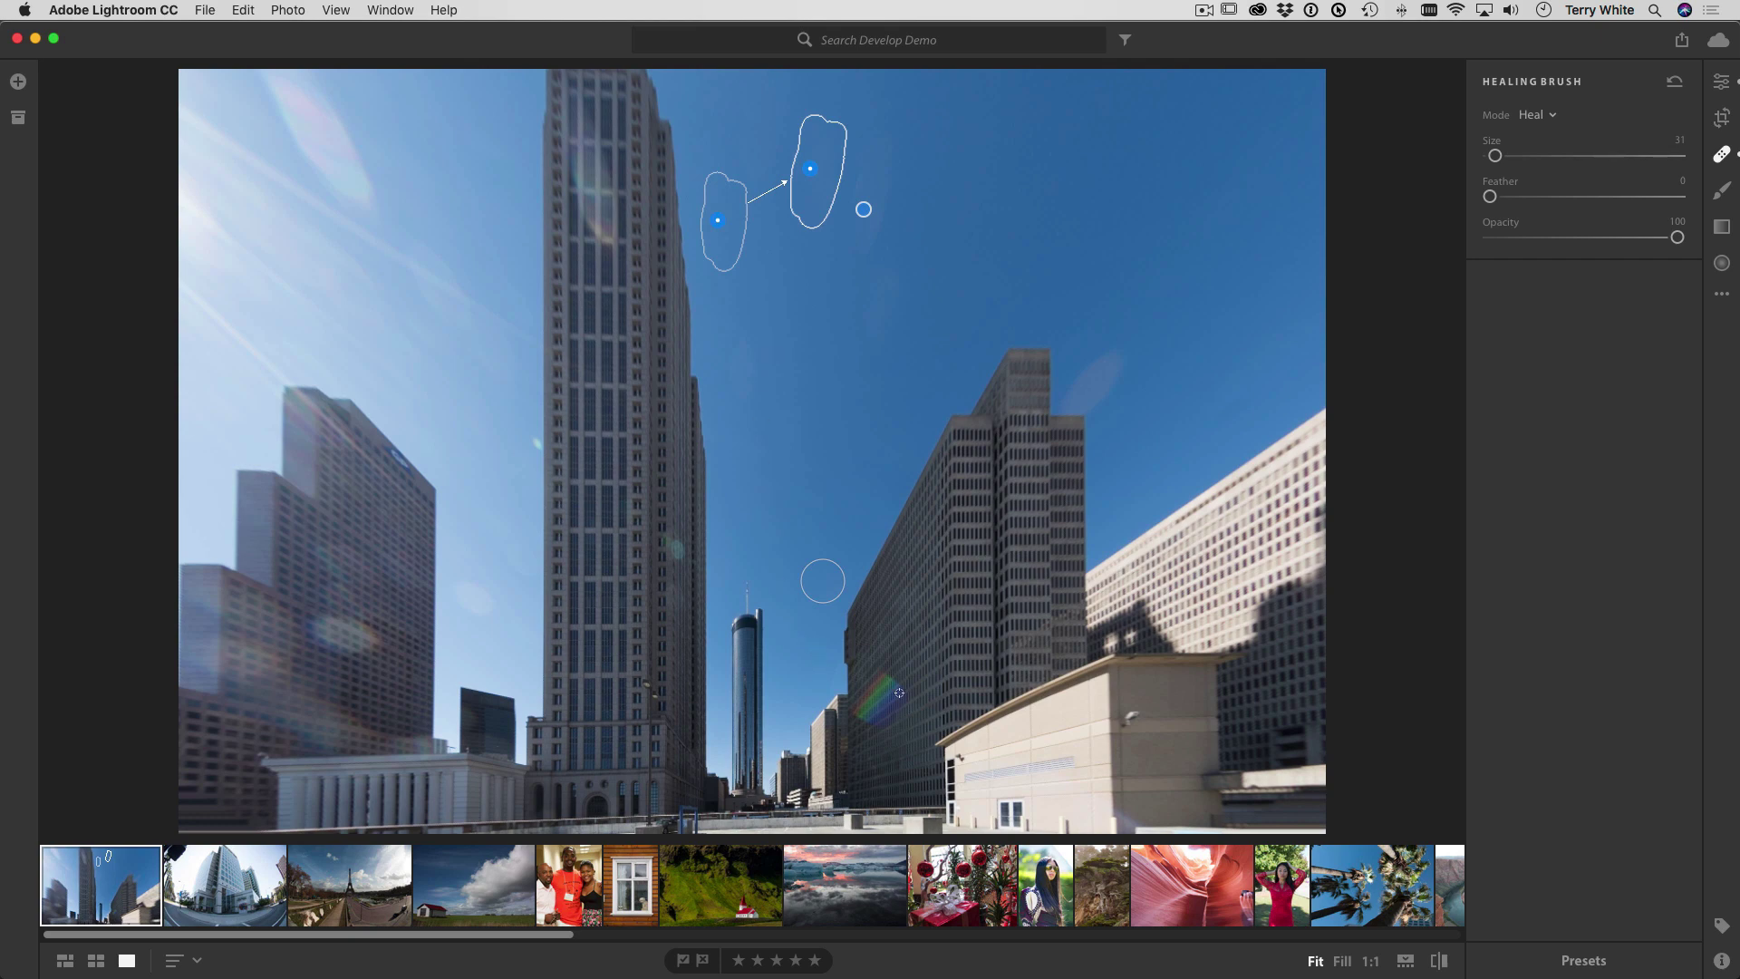
- Heal the rainbow-coloured flare on the lower edge of the dark gridded building and move its source area higher on the facade
scroll(899, 693, up, 10)
mouse_move(888, 680)
mouse_down()
mouse_move(867, 709)
mouse_move(892, 693)
mouse_up()
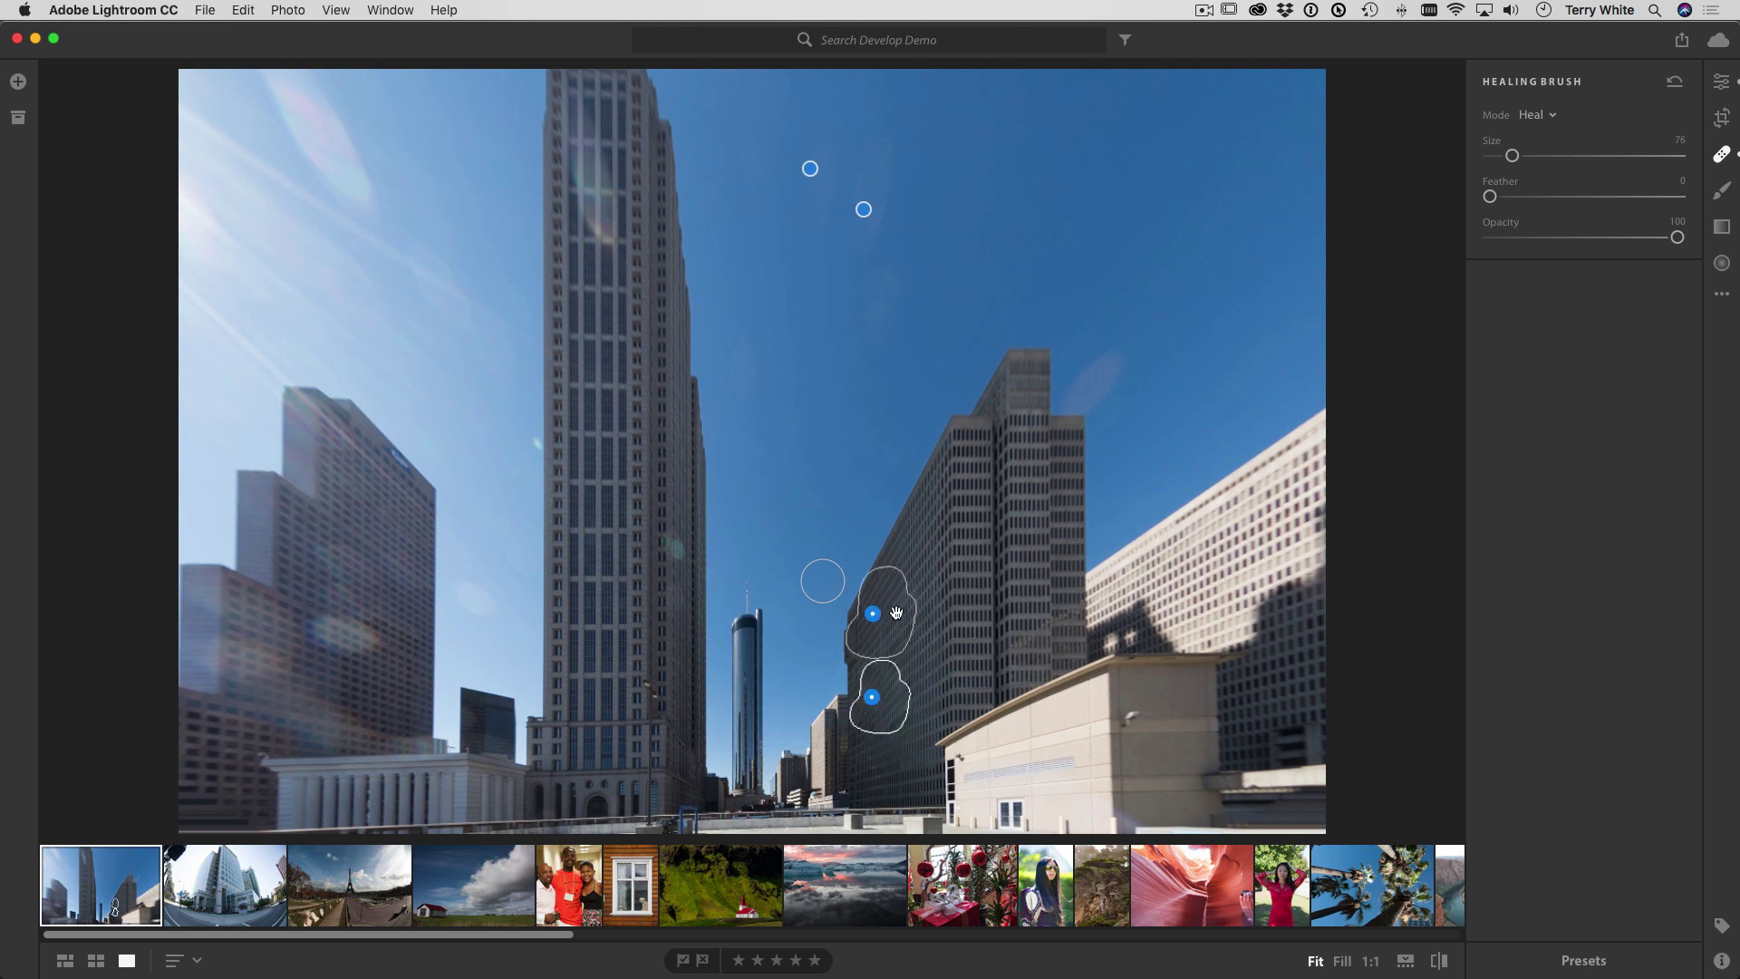
mouse_move(895, 615)
mouse_down()
mouse_move(913, 654)
mouse_move(923, 584)
mouse_up()
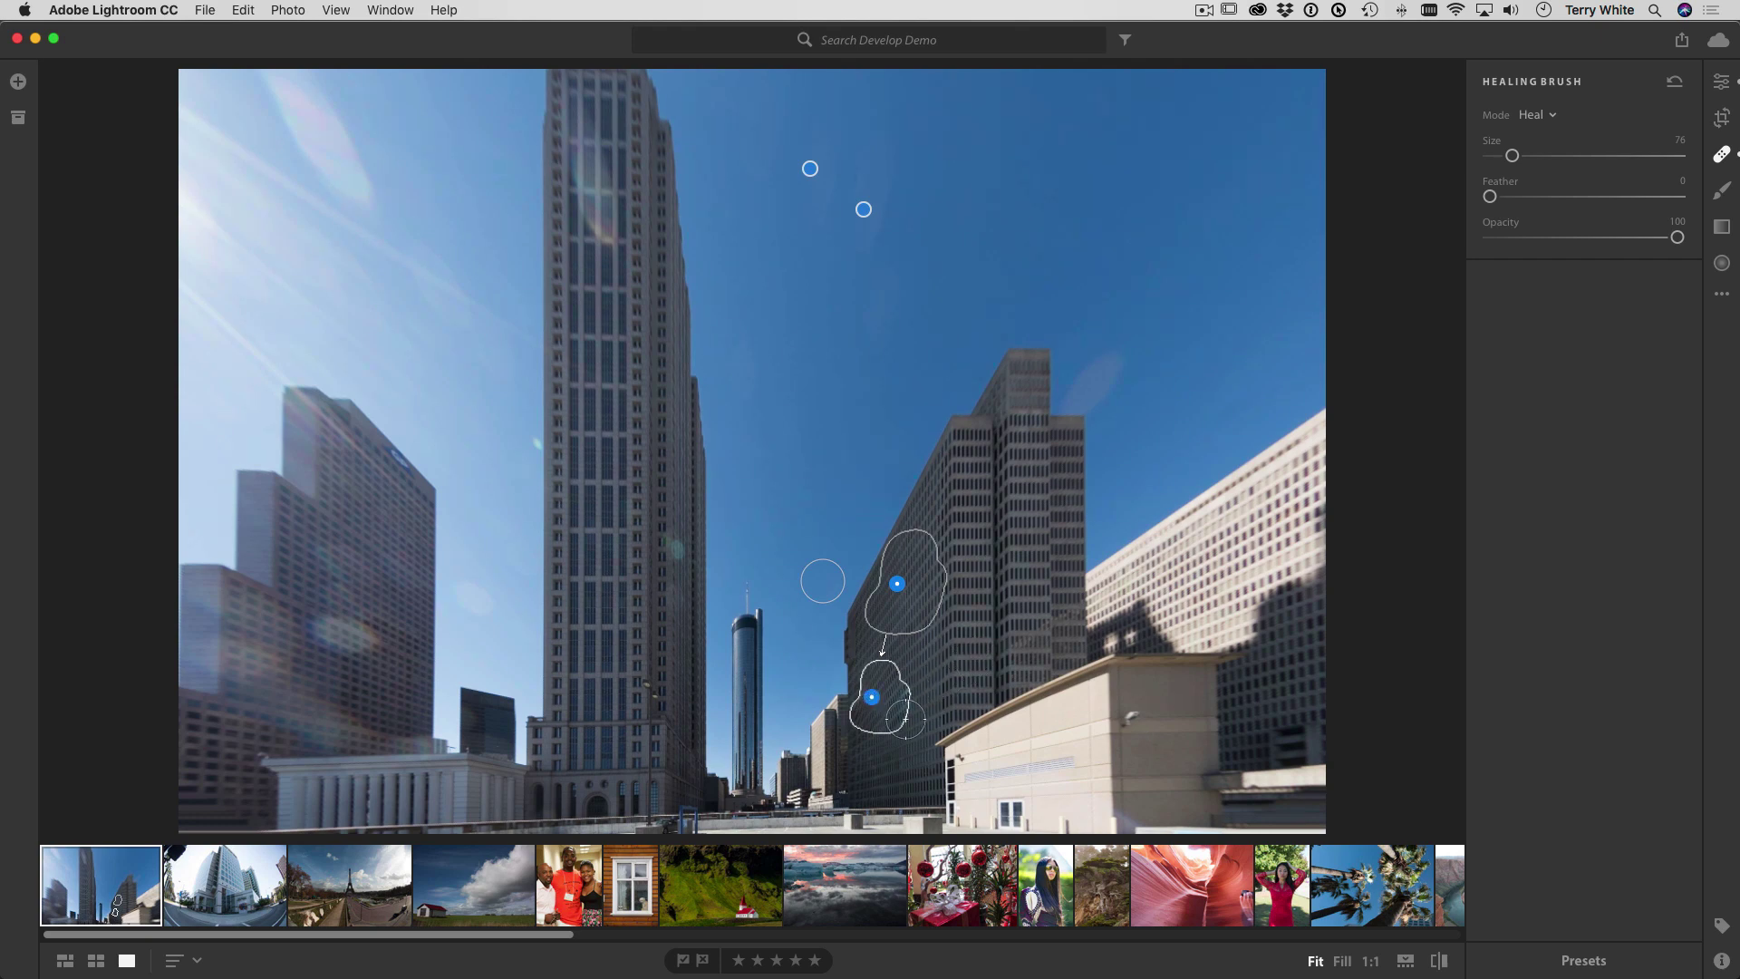
- Delete the heal on the dark gridded building's facade and open the red slot canyon photo
key(Delete)
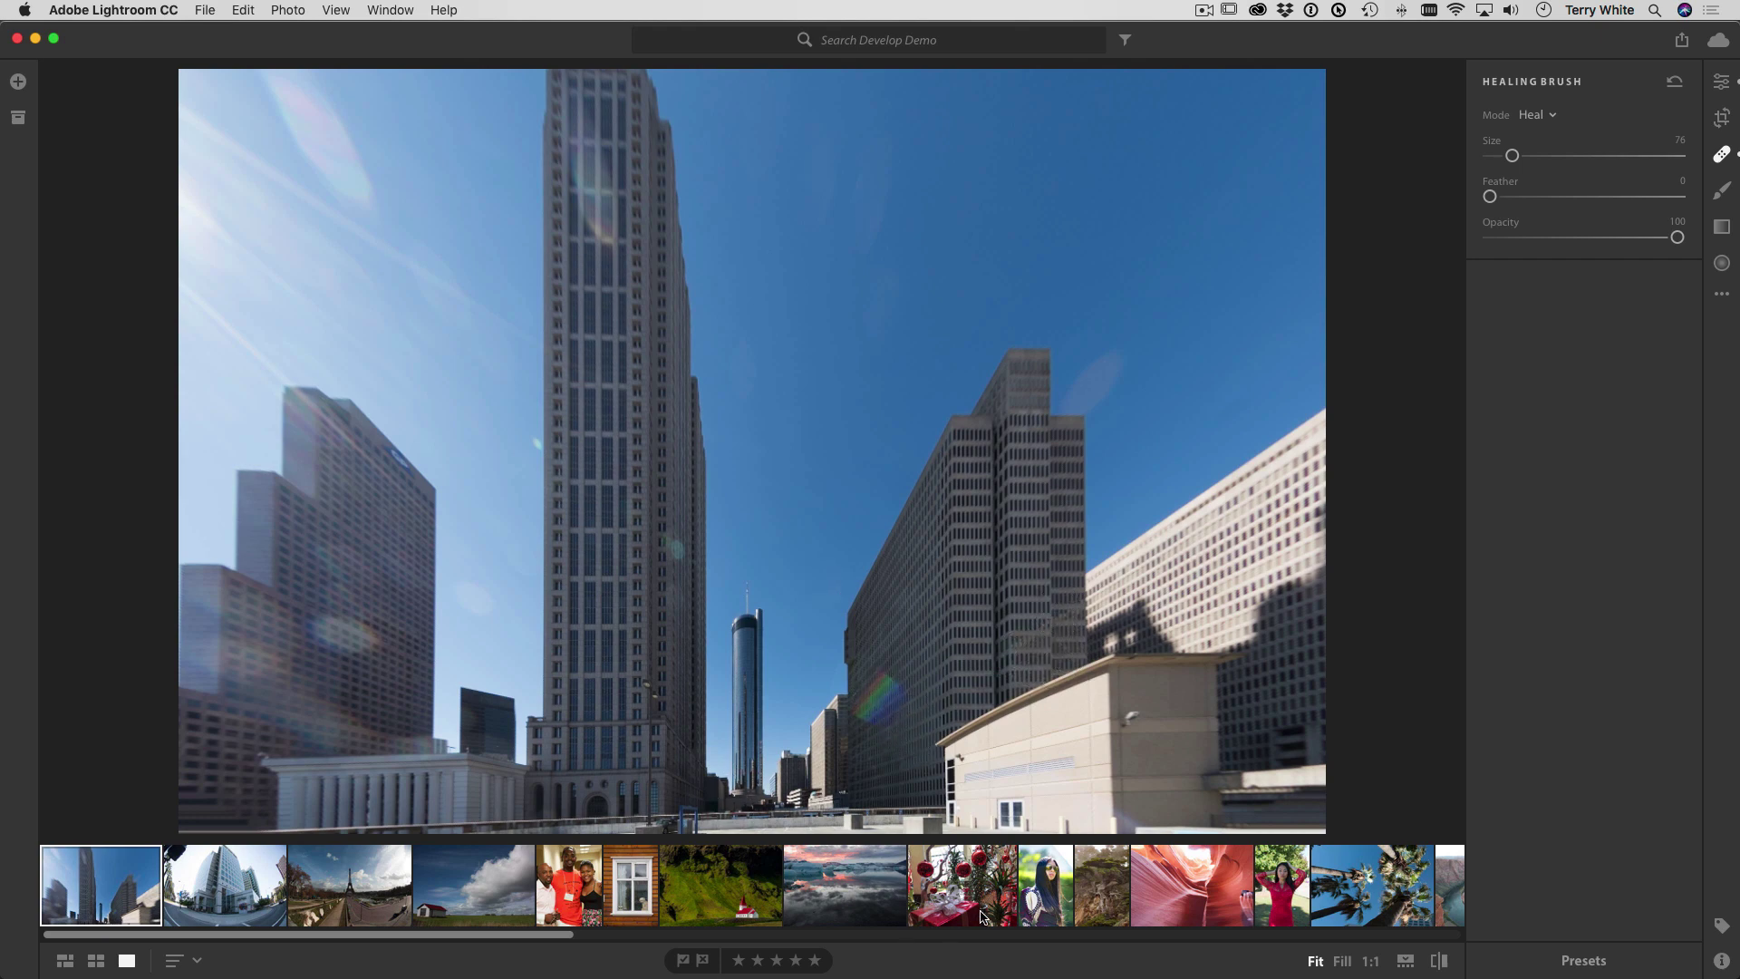
click(1204, 913)
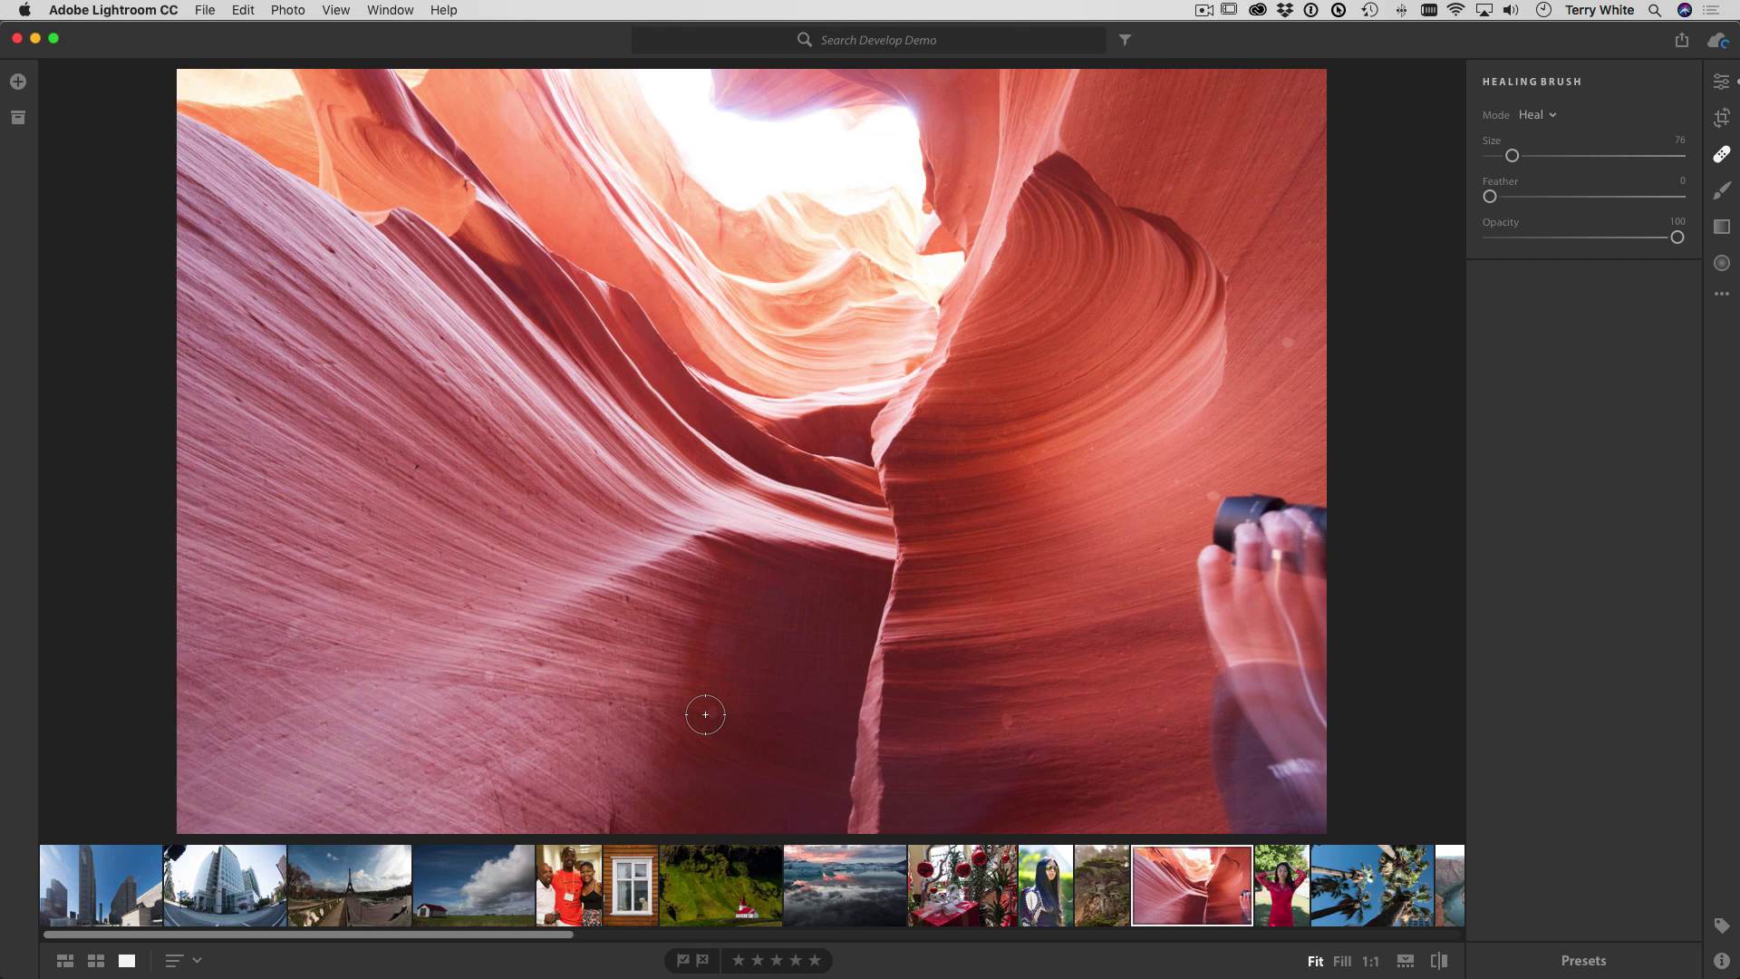
- Reduce the Healing Brush size to 75 and heal three spots on the lower canyon walls
scroll(707, 714, down, 3)
click(712, 713)
click(1004, 721)
click(1030, 752)
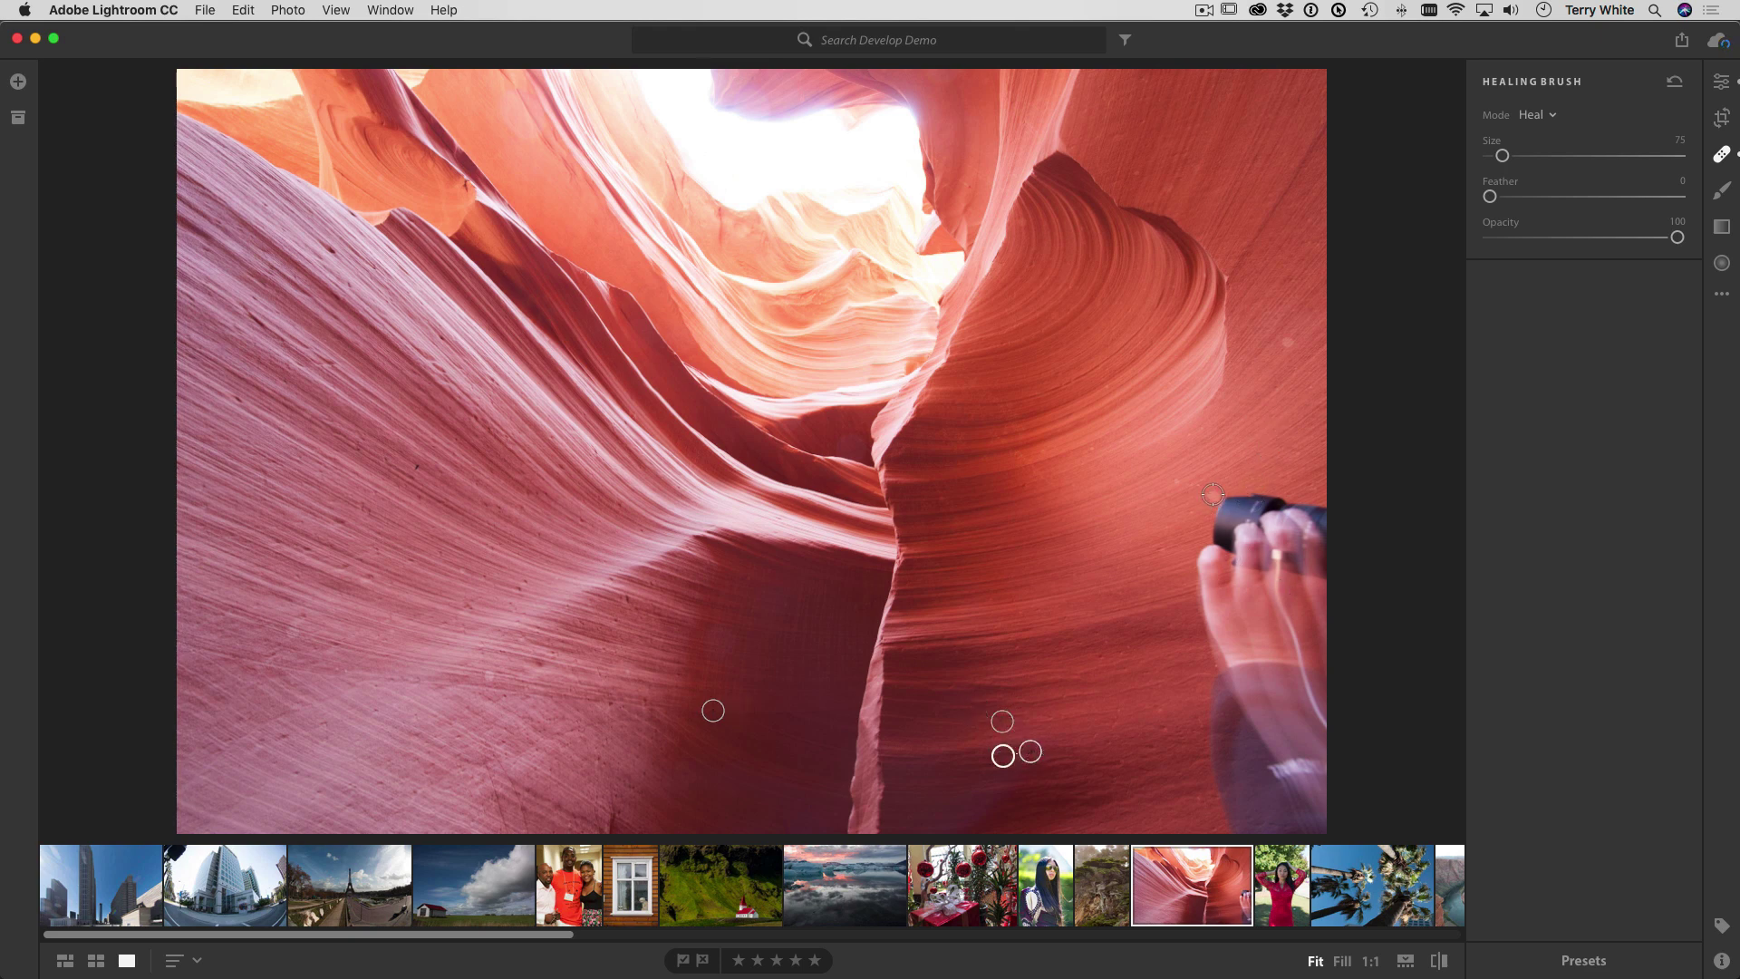
- Heal the spots on the upper right wall, on the pink left wall and beside the photographer's camera
click(1285, 342)
click(291, 628)
click(490, 676)
click(1211, 494)
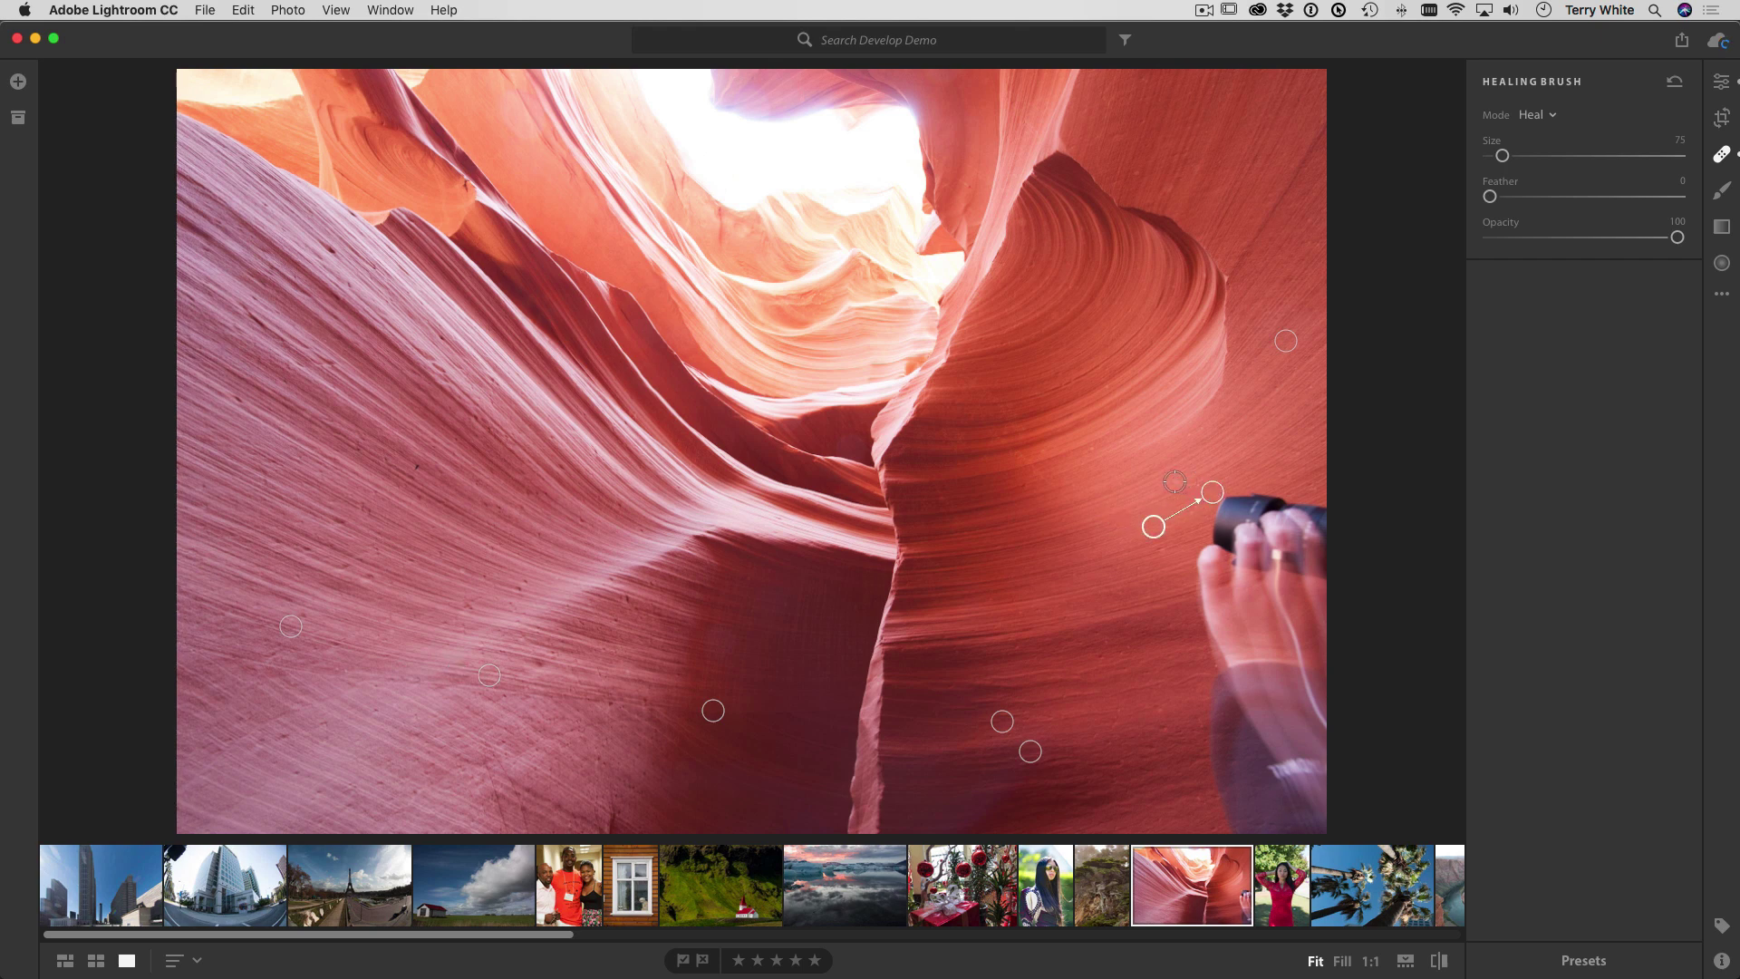
click(1175, 481)
- Compare the healed canyon photo with its original version and dismiss the tip about it
key(backslash)
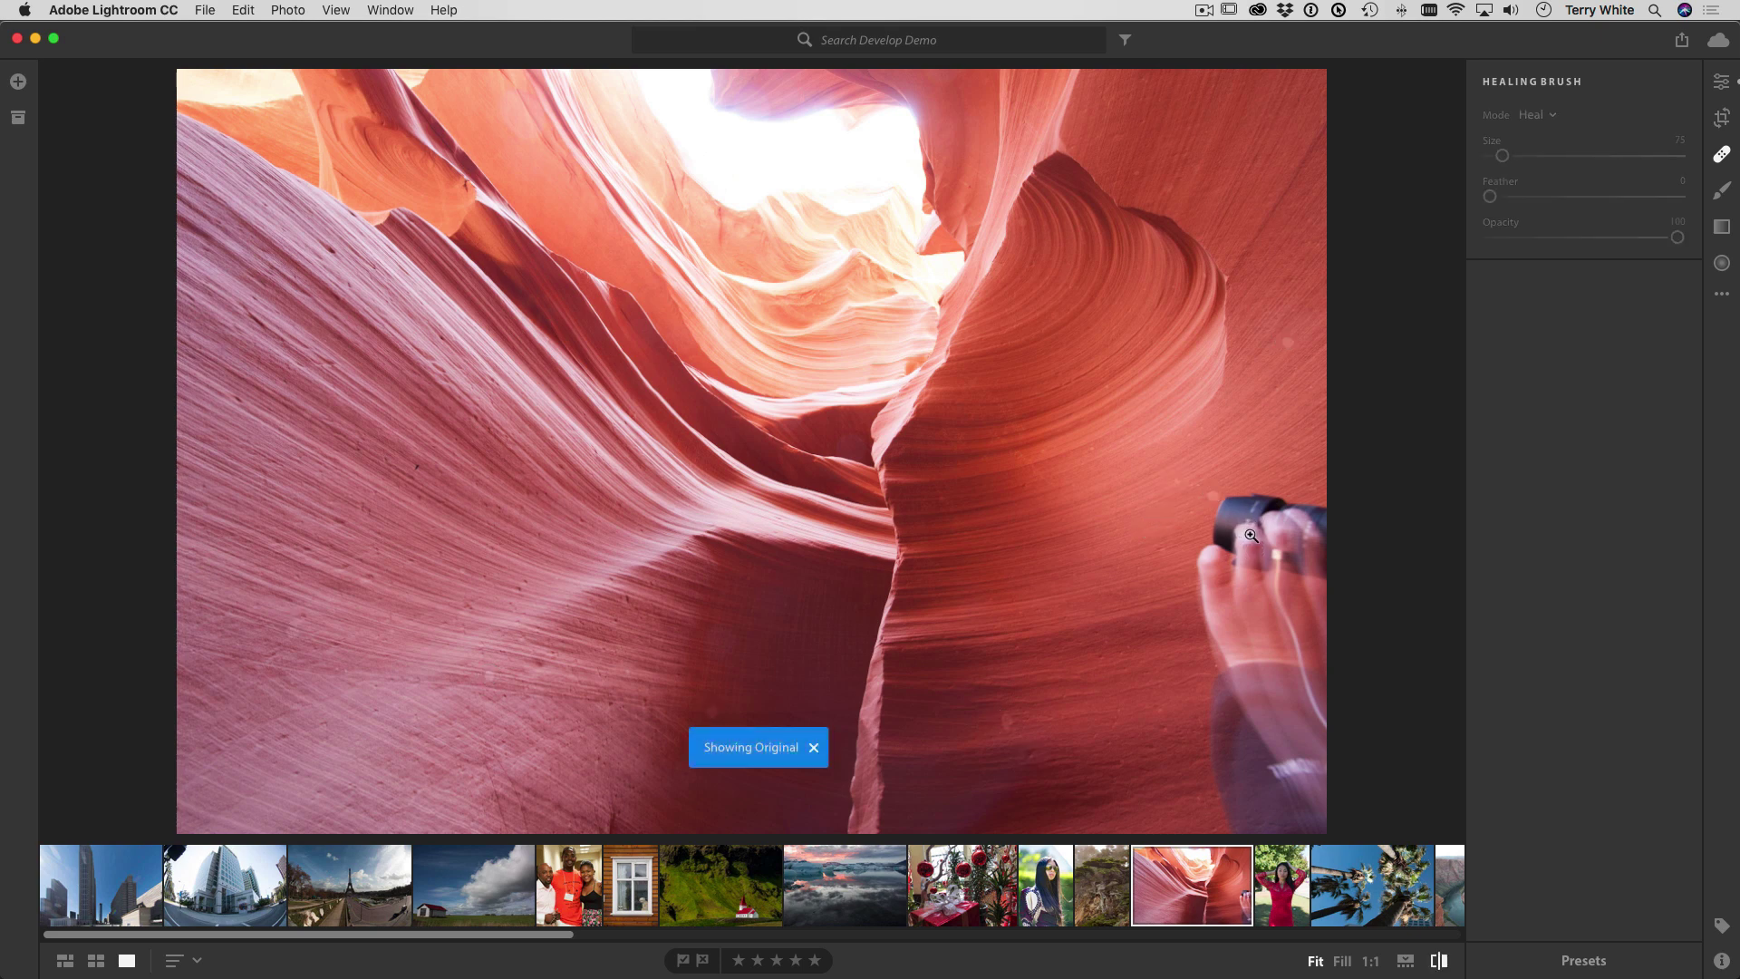
click(1401, 227)
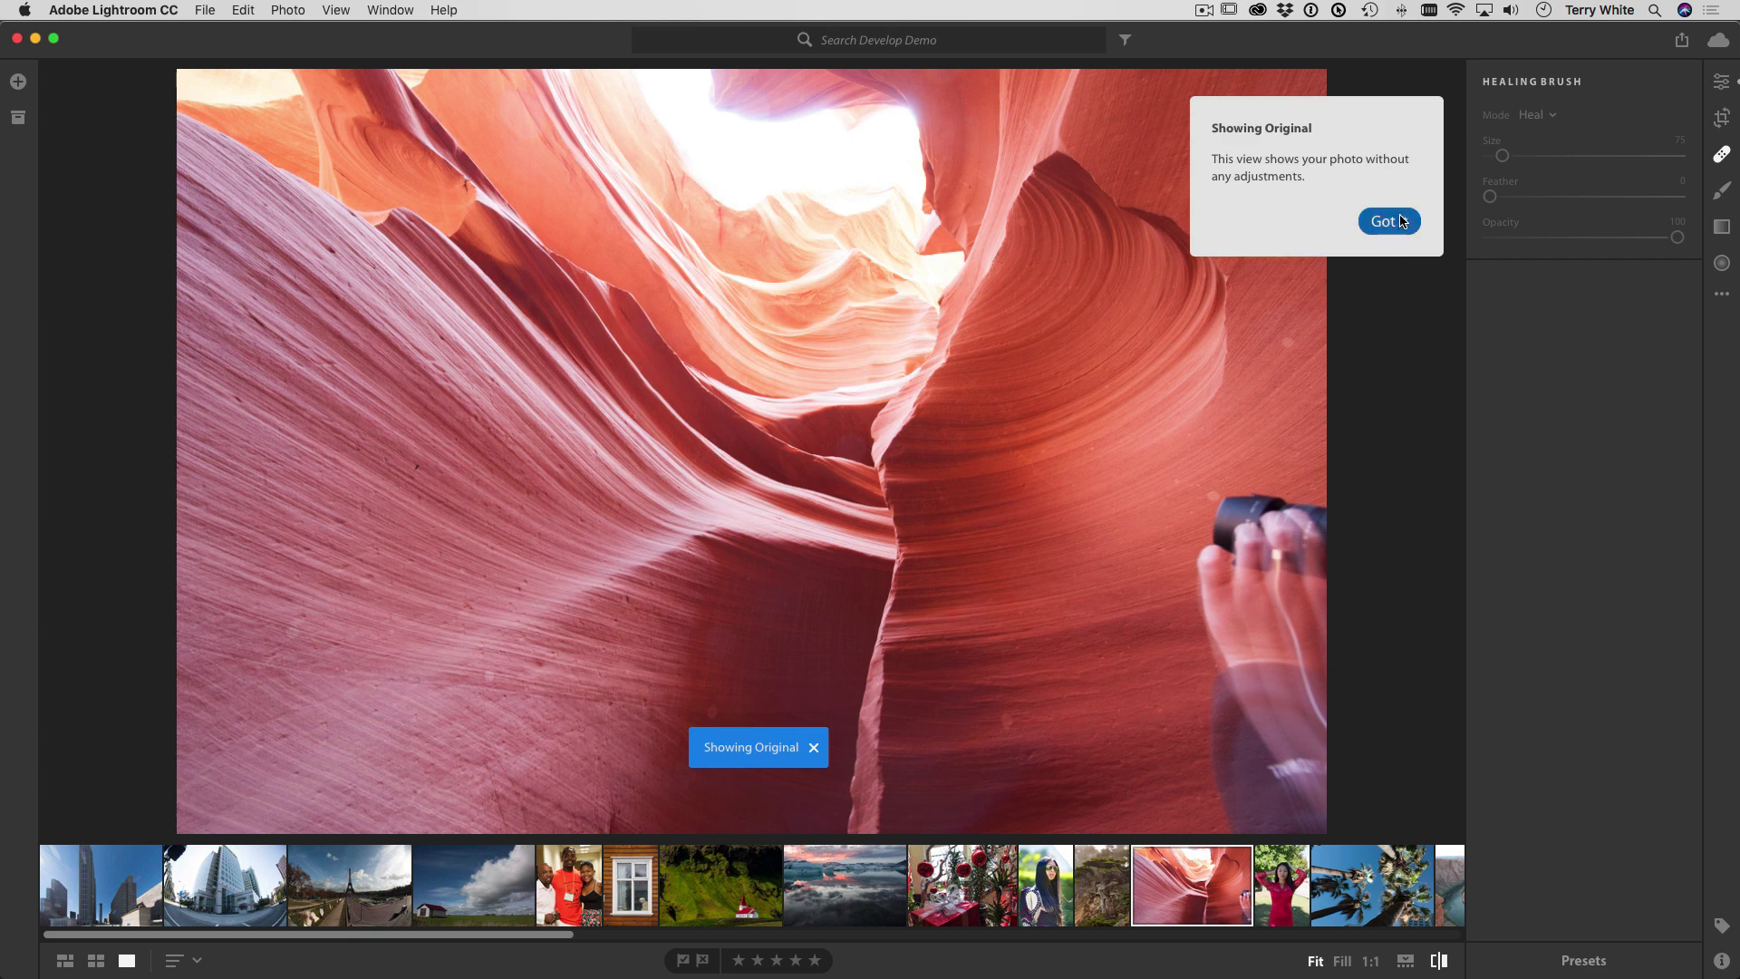
key(backslash)
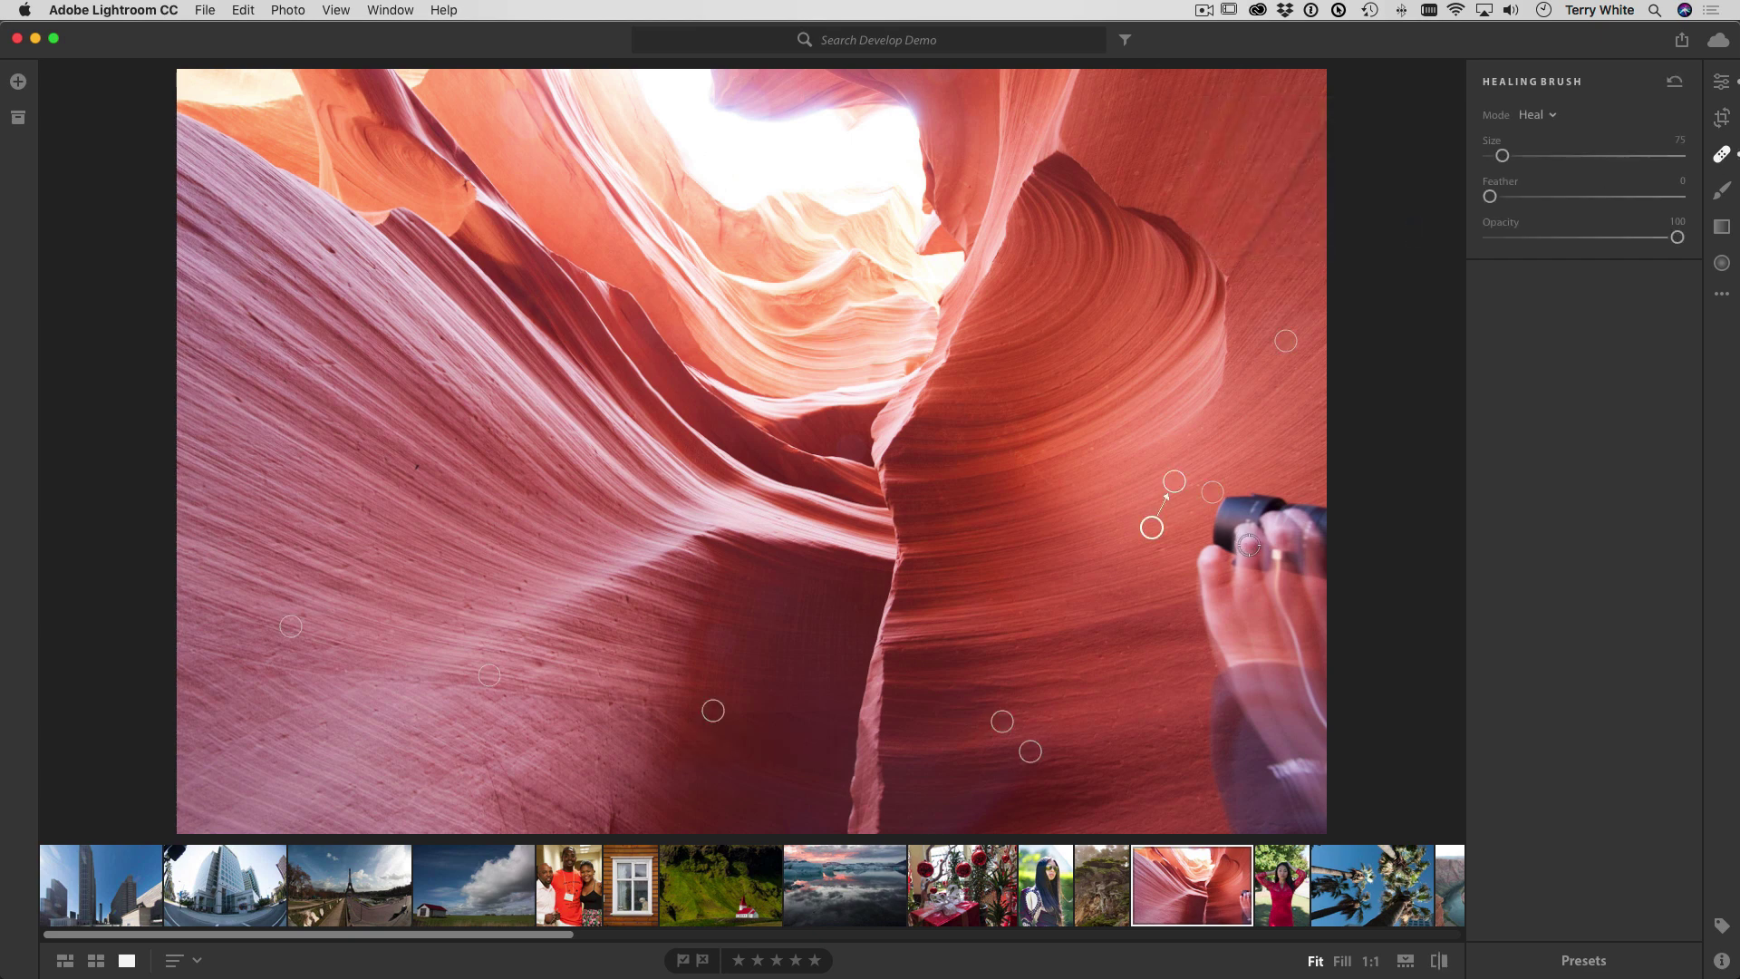
- Enlarge the Healing Brush to 76, heal away the photographer's hand and camera, and shift the source area lower on the canyon wall
key(bracketright)
mouse_move(1248, 552)
mouse_down()
mouse_move(1246, 530)
mouse_move(1223, 544)
mouse_move(1237, 503)
mouse_move(1219, 534)
mouse_move(1310, 503)
mouse_move(1330, 809)
mouse_move(1305, 829)
mouse_move(1214, 820)
mouse_move(1199, 531)
mouse_move(1260, 798)
mouse_move(1296, 814)
mouse_move(1295, 544)
mouse_up()
mouse_move(1261, 562)
mouse_down()
mouse_move(1233, 583)
mouse_move(1277, 649)
mouse_move(1269, 613)
mouse_move(1278, 768)
mouse_up()
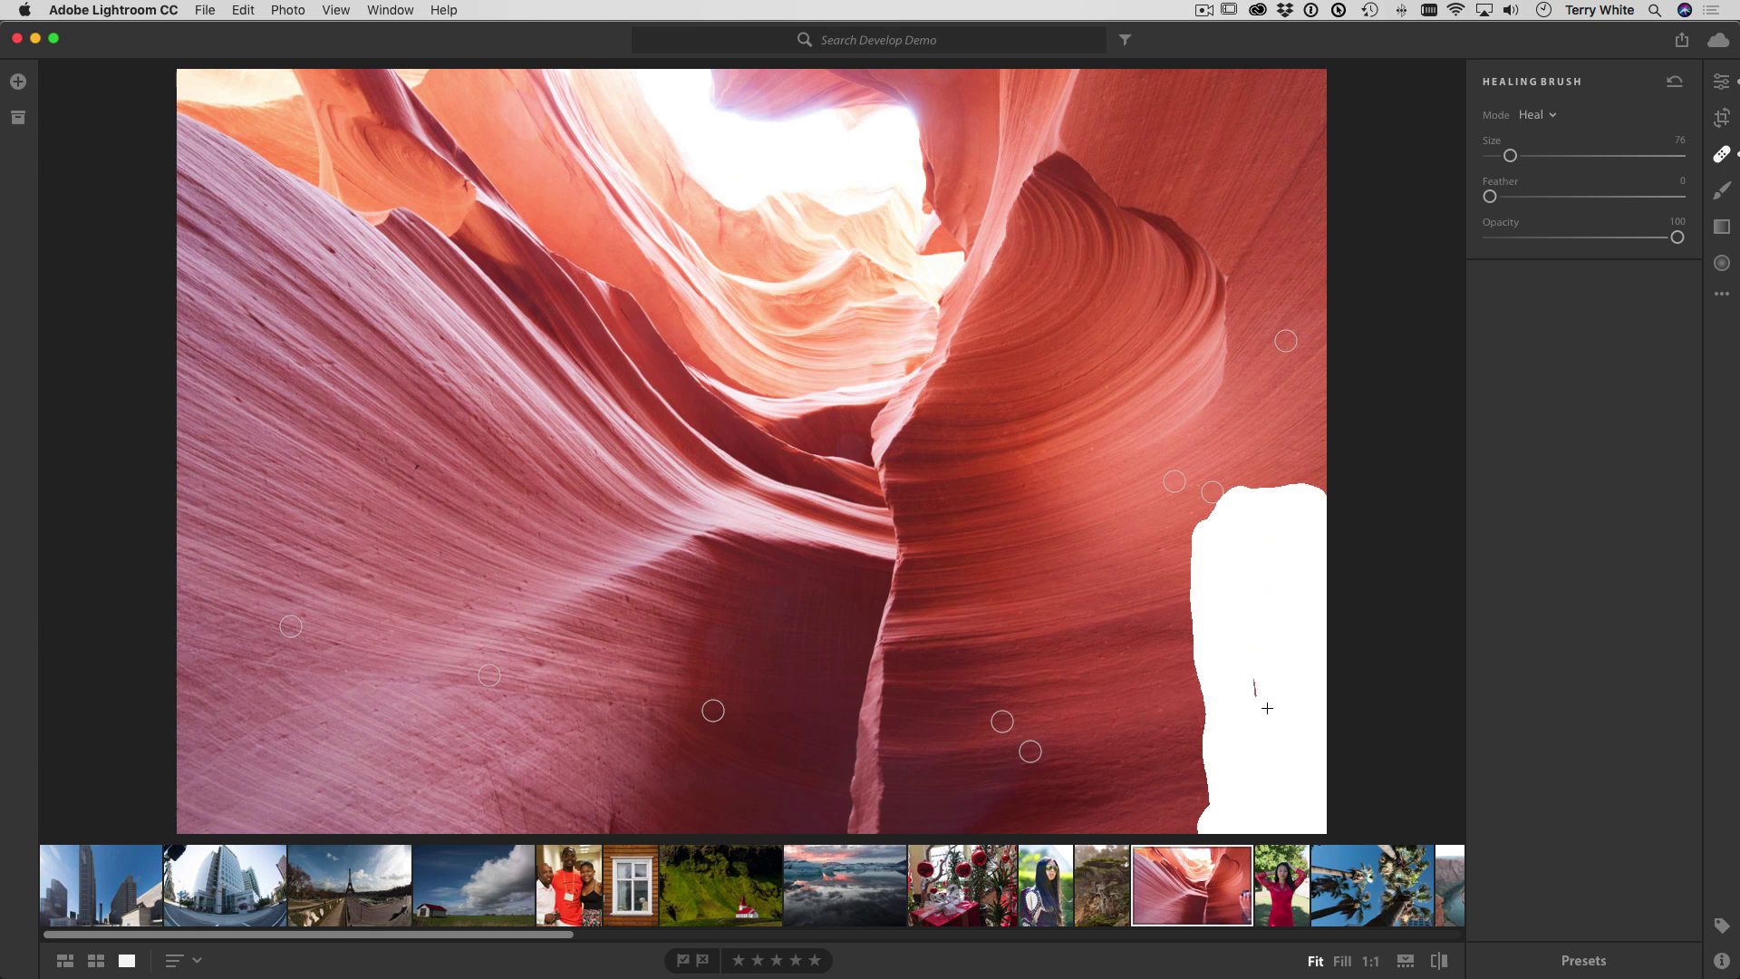
drag(1265, 681, 1265, 681)
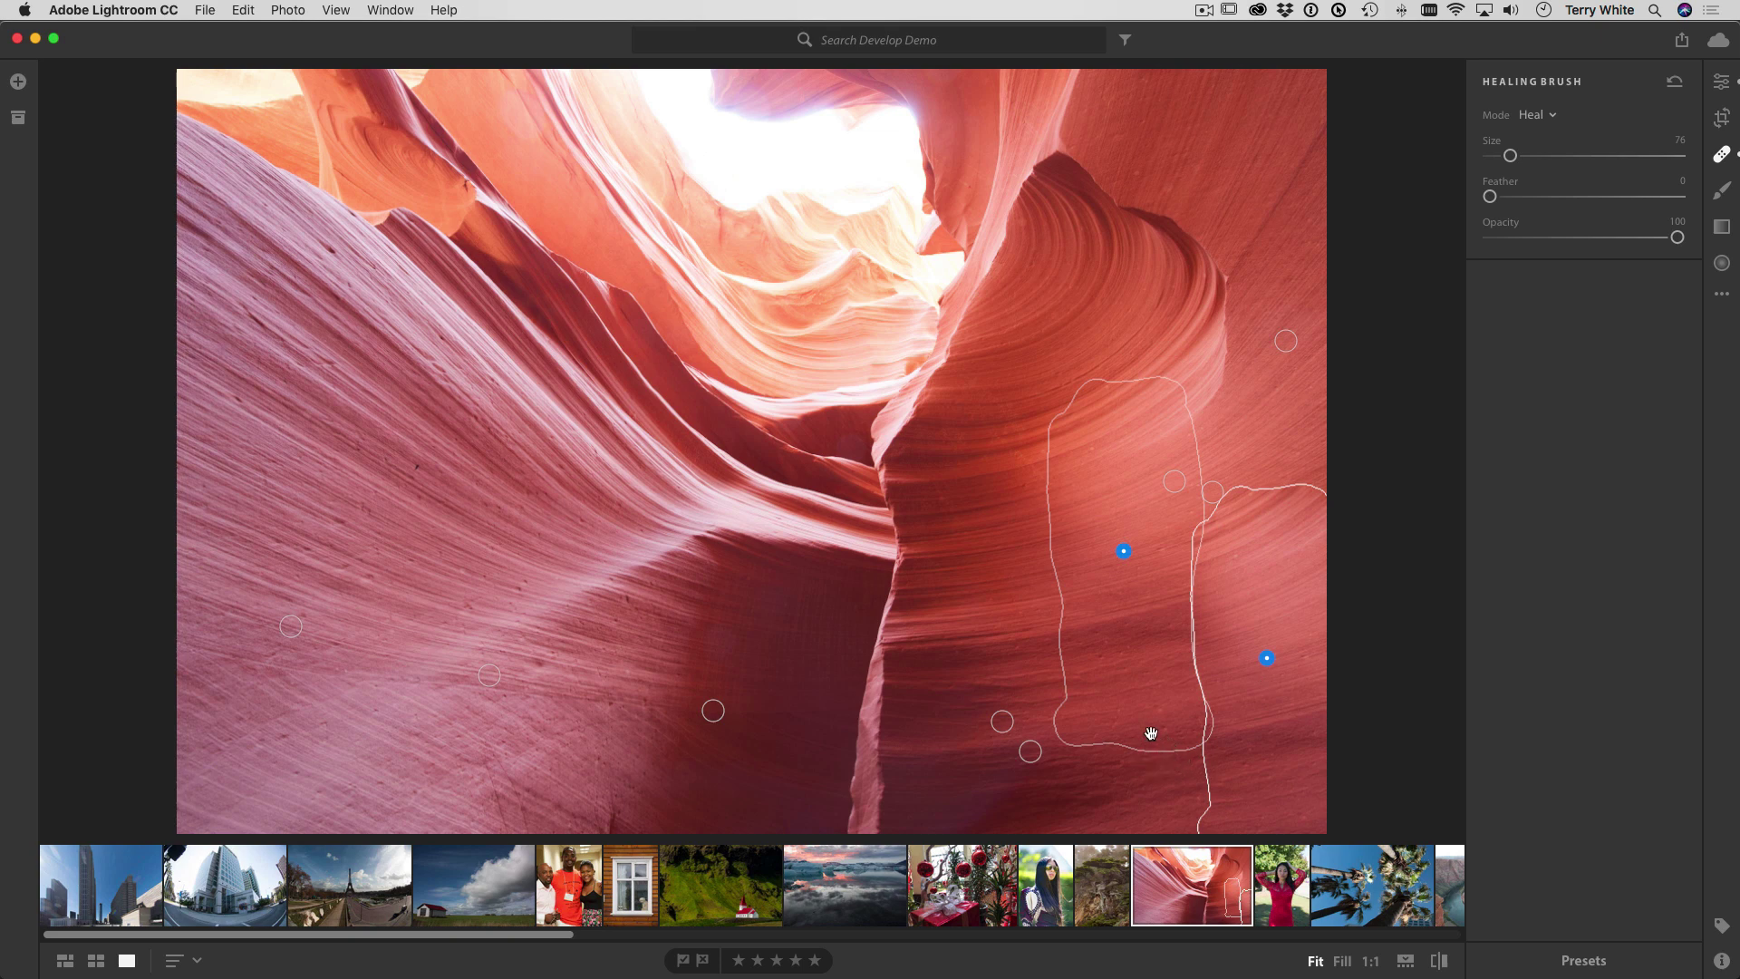
key(super+z)
mouse_move(1114, 733)
mouse_down()
mouse_move(1110, 822)
mouse_move(1107, 785)
mouse_up()
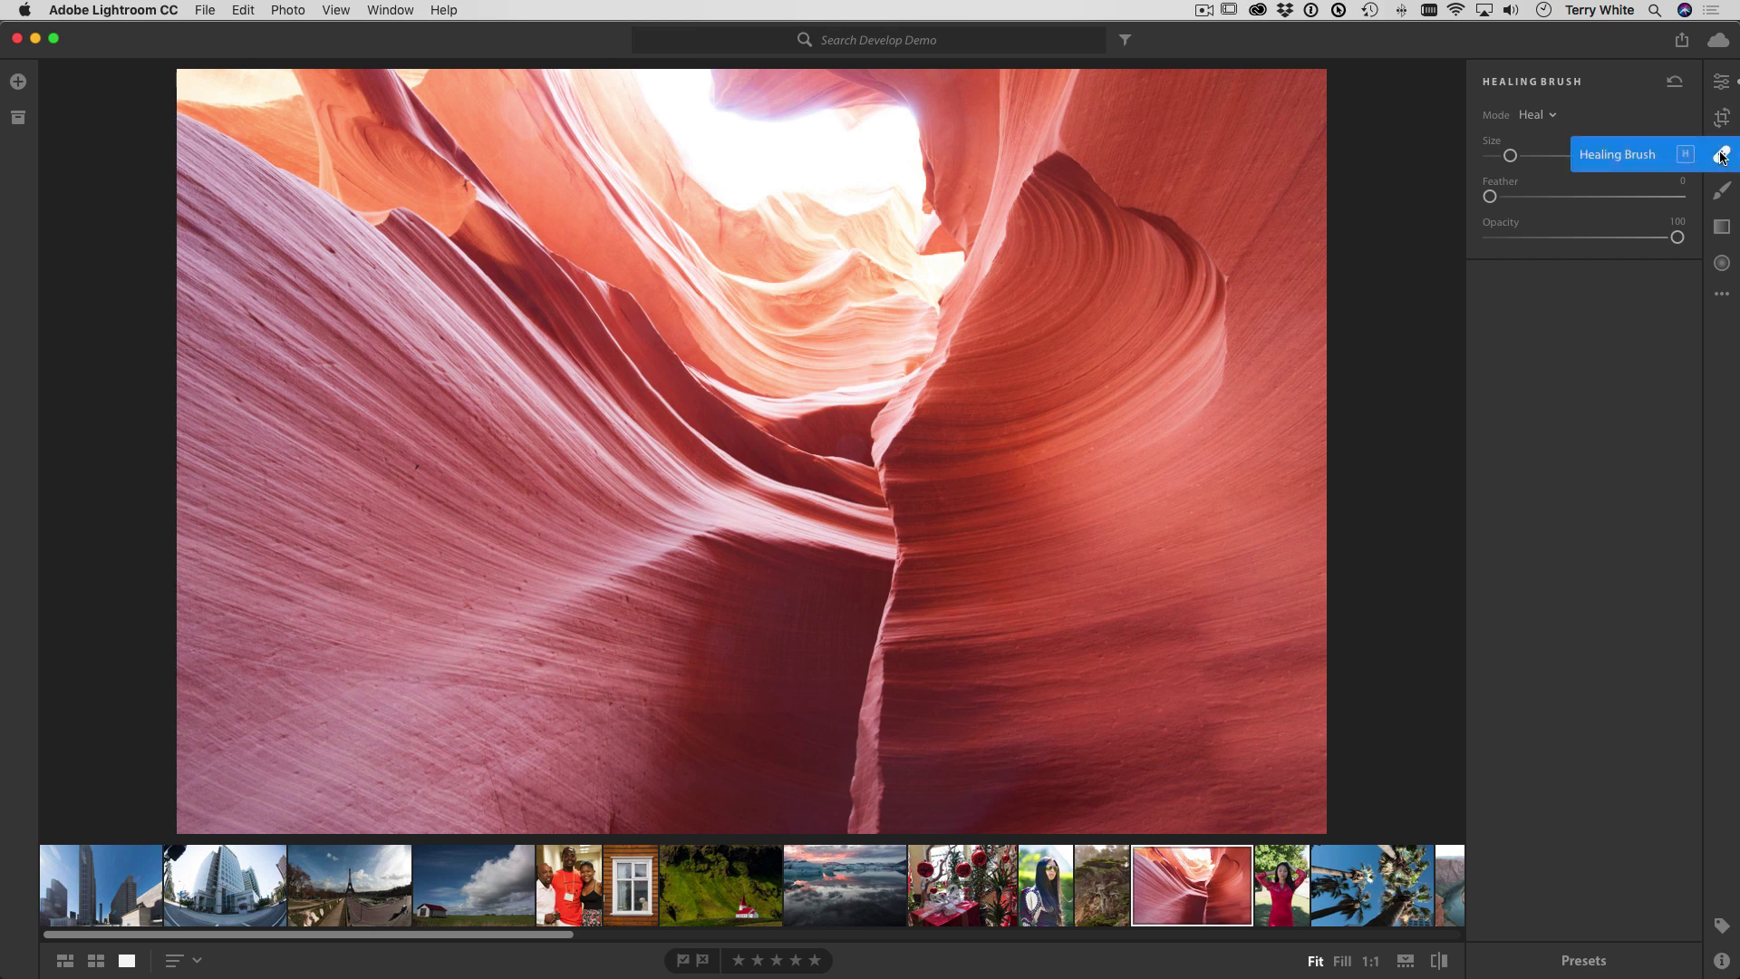
- Heal two more spots on the shadowed central wall and apply automatic light adjustments to the canyon photo
click(723, 632)
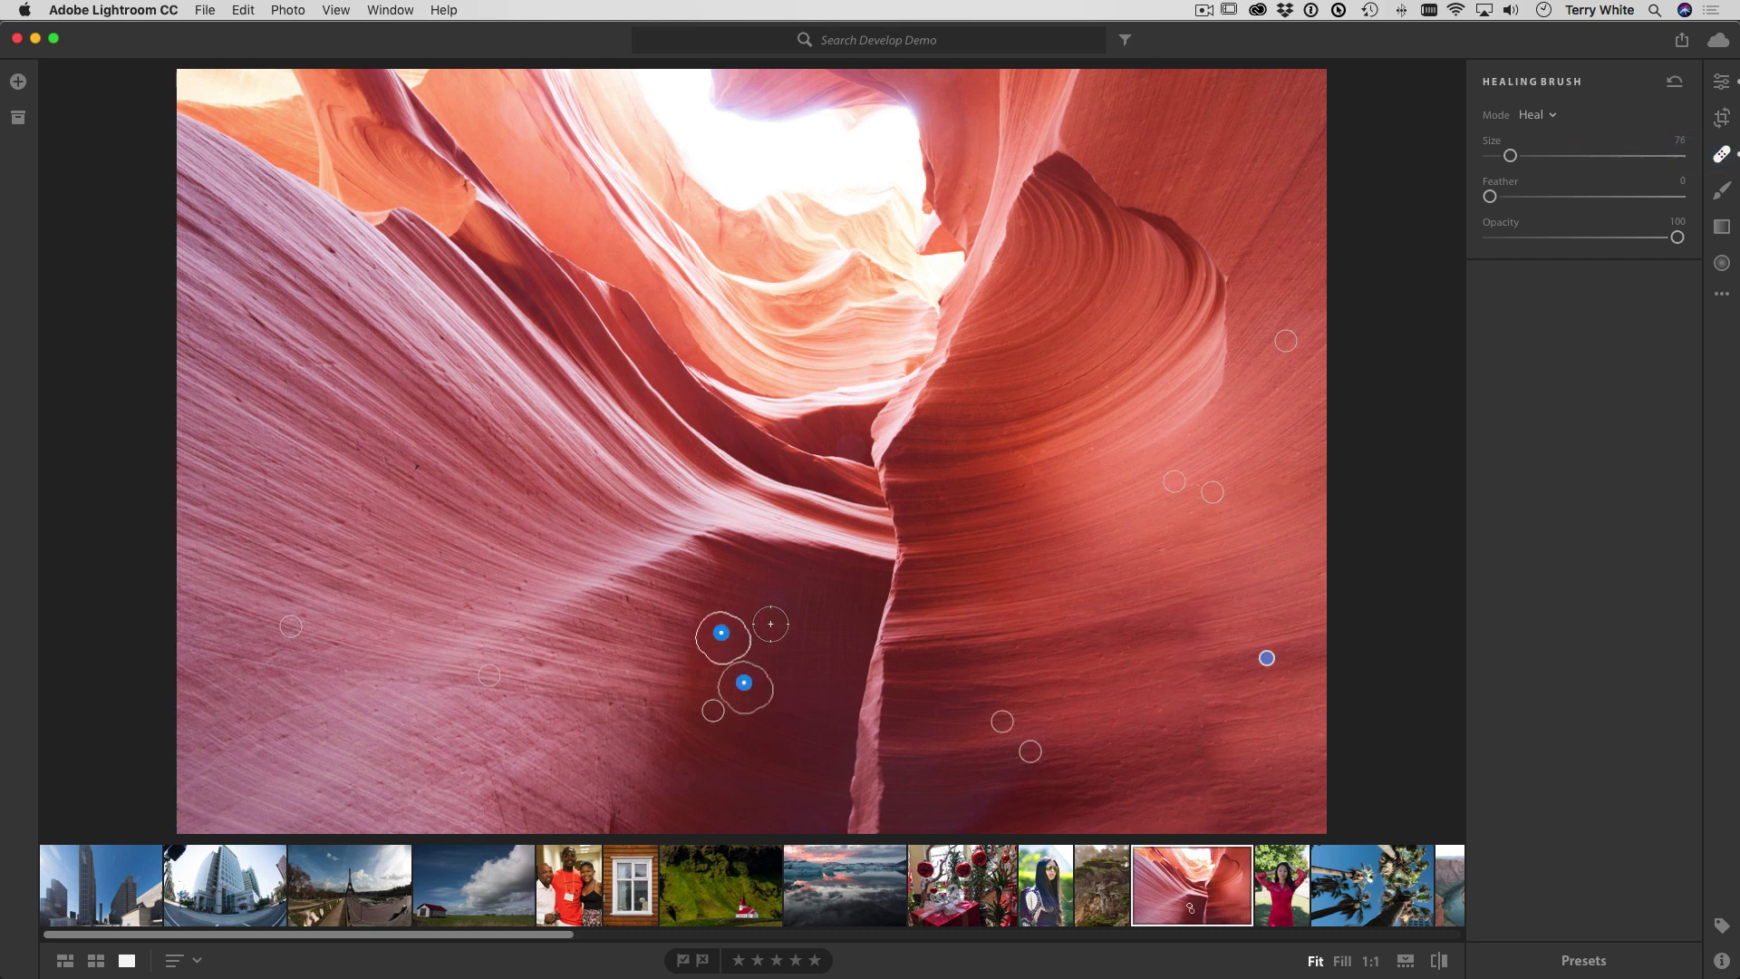
click(776, 600)
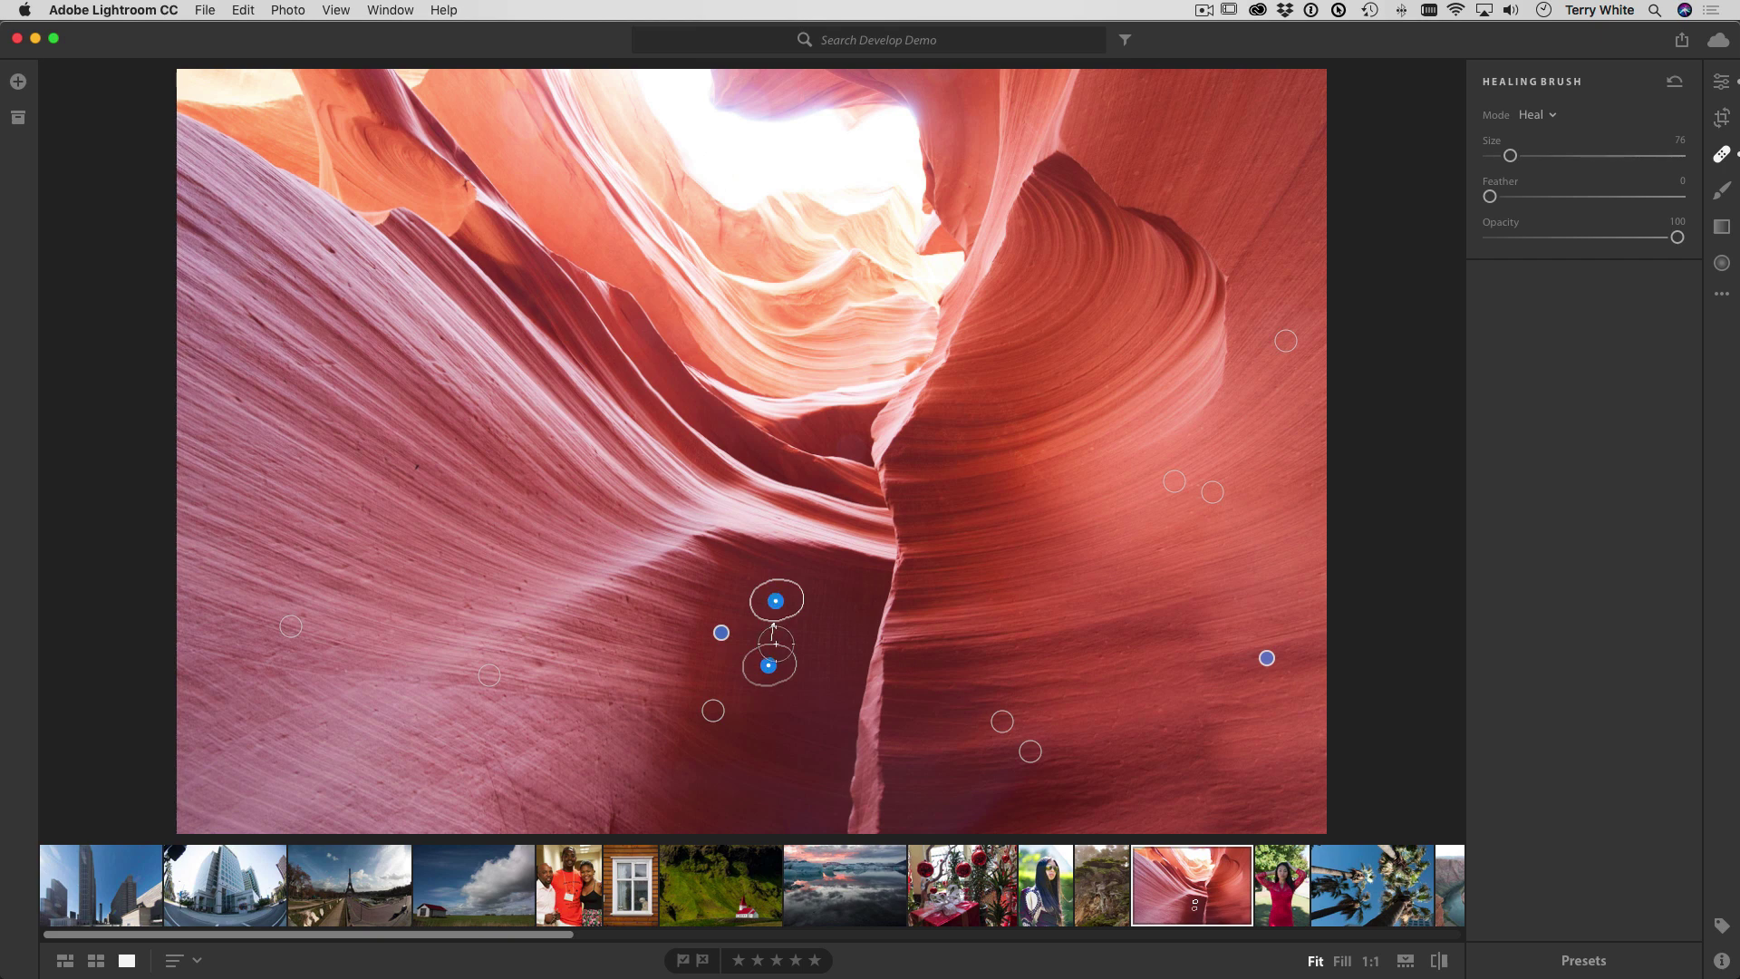
click(1718, 84)
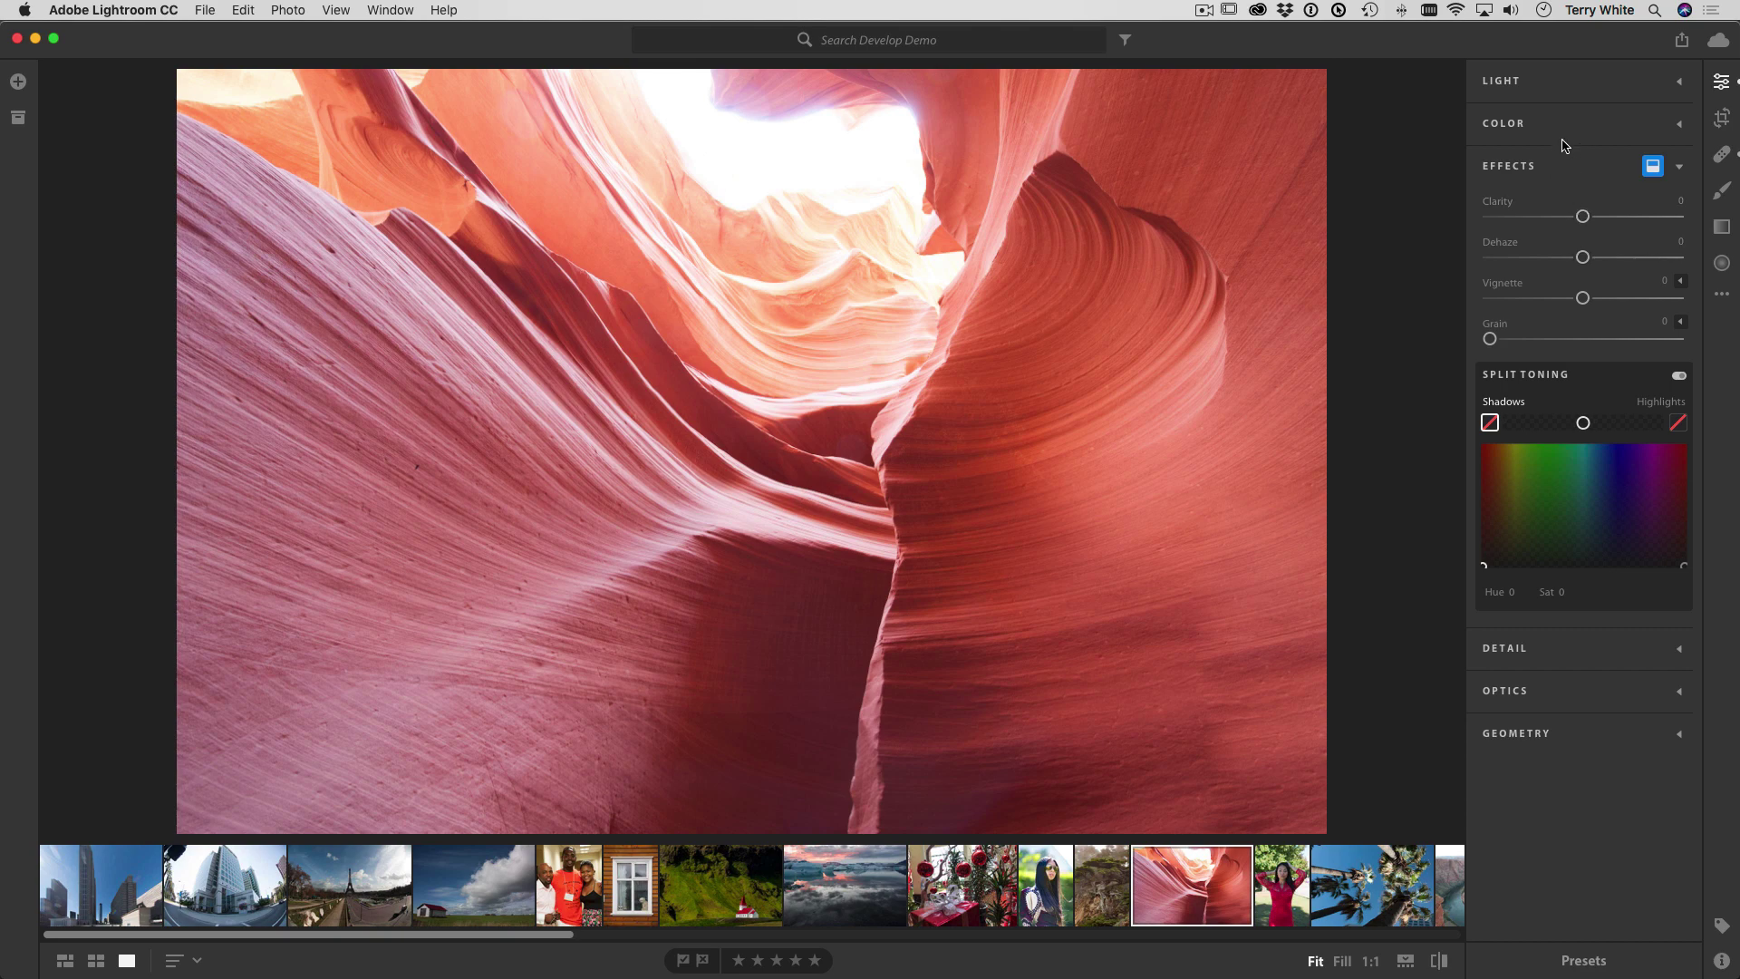
click(1555, 88)
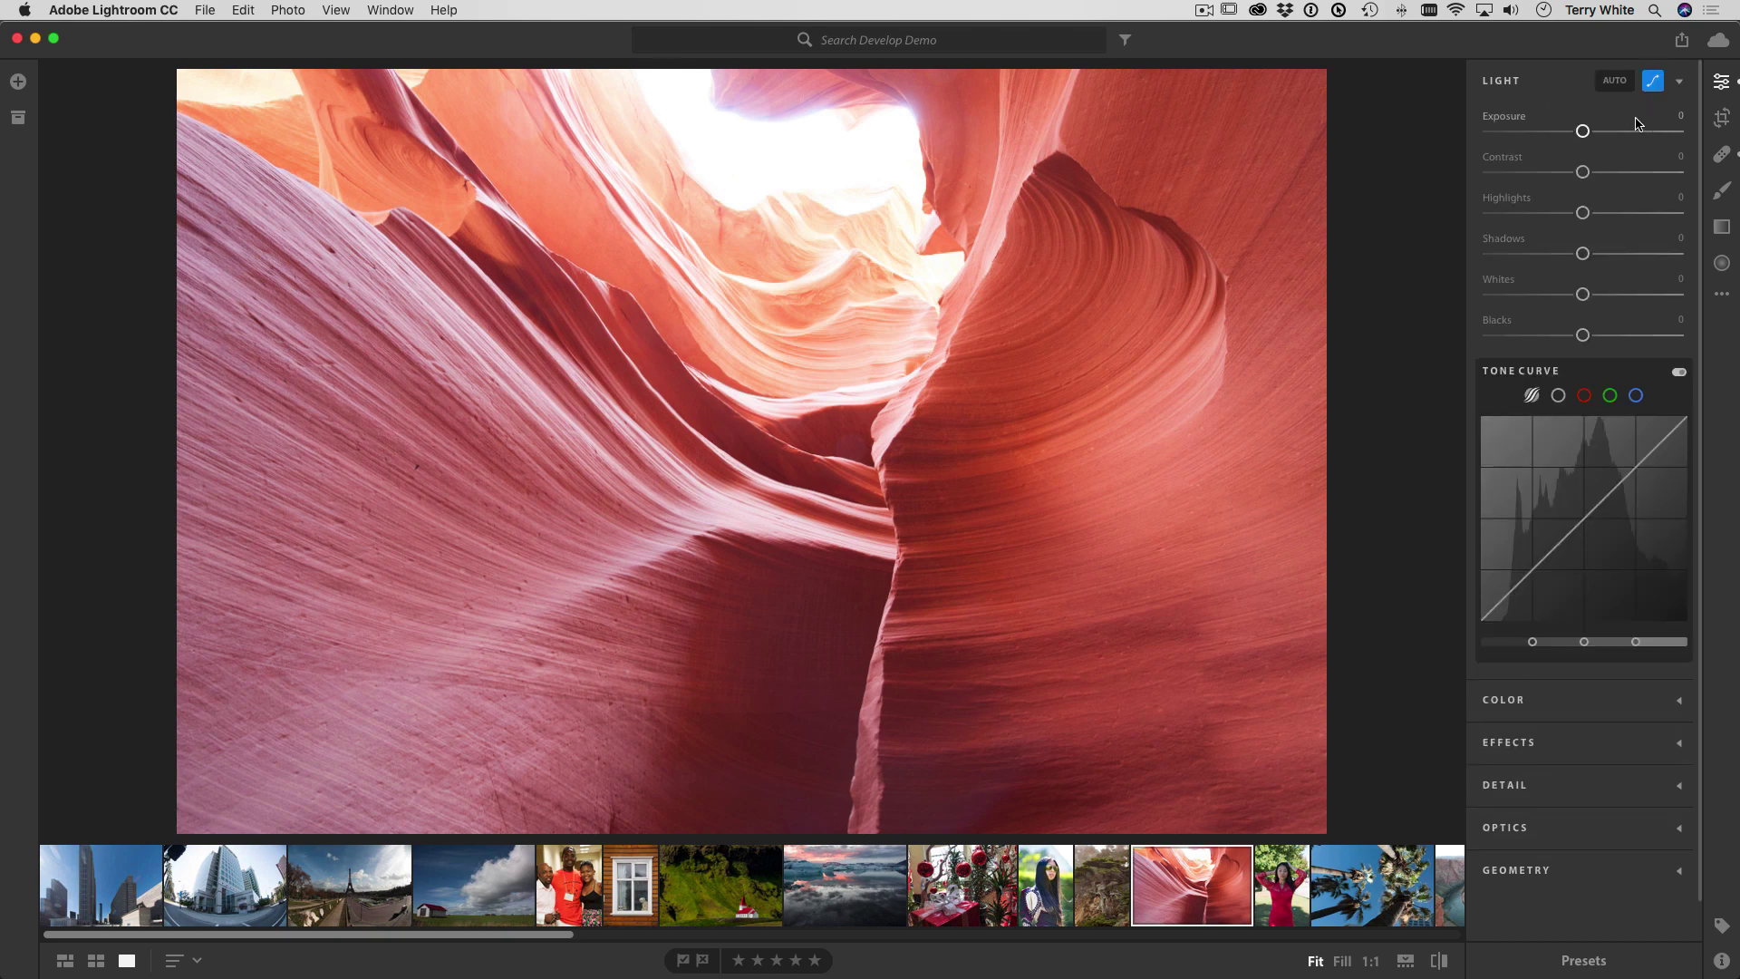
click(1606, 83)
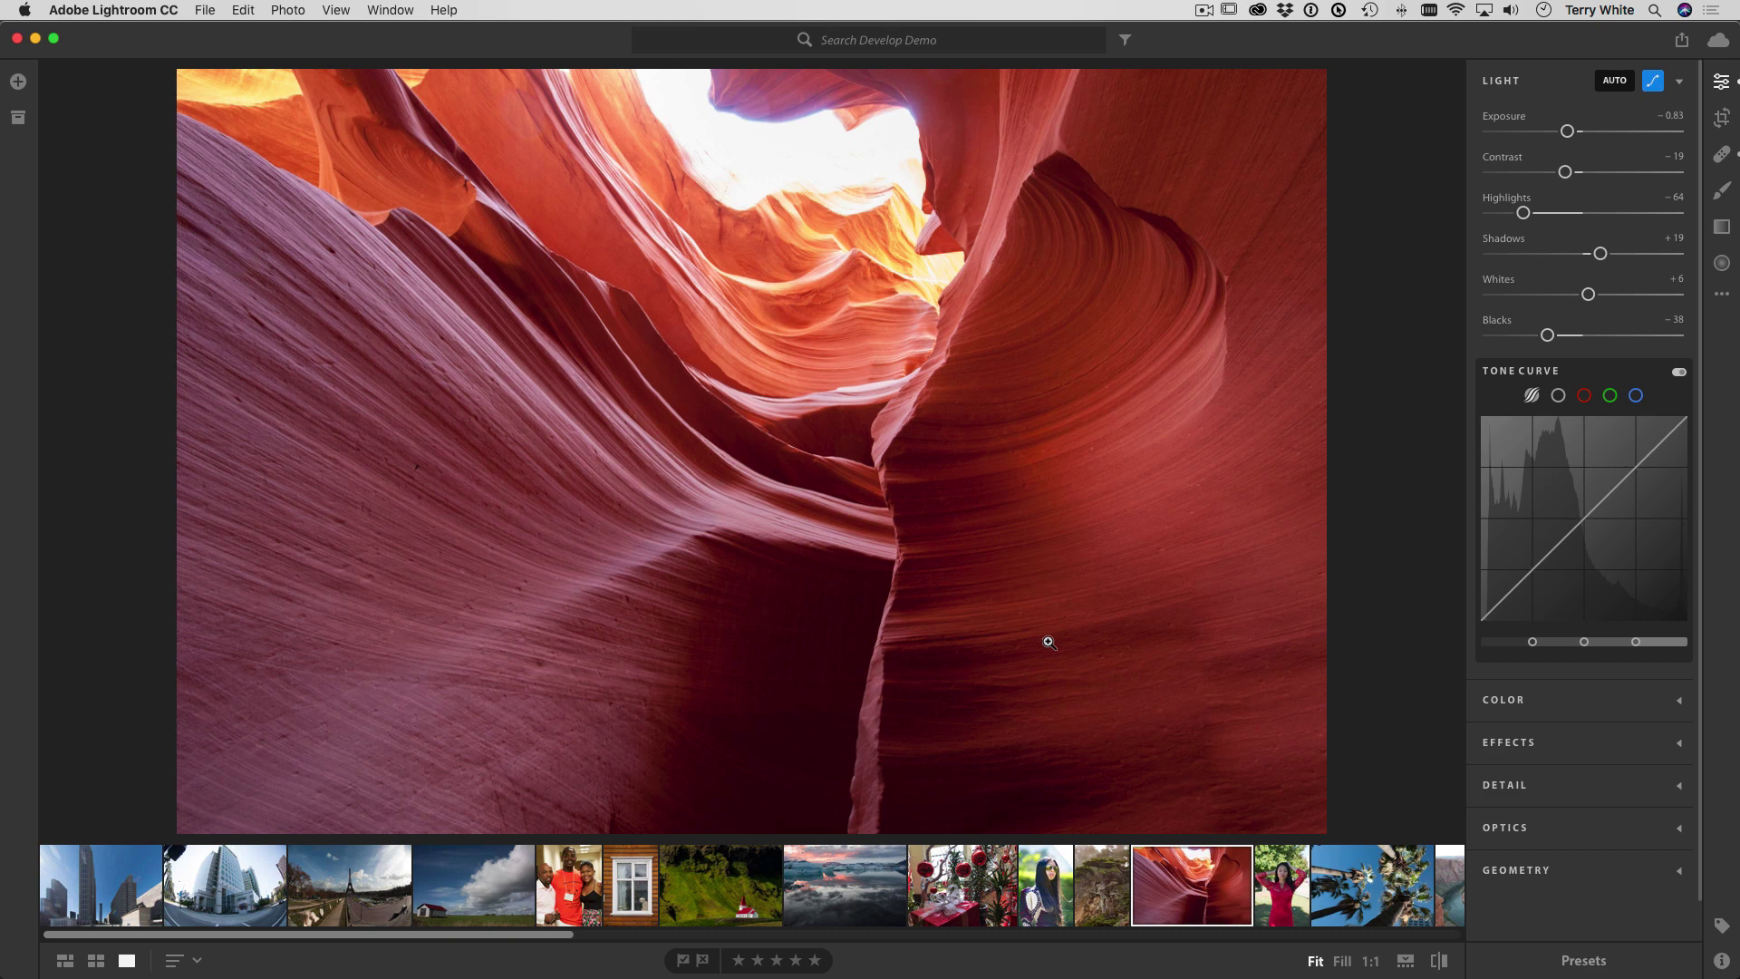
- Open the photo of the woman in the red dress, revert it to the original and set Exposure to +0.90
click(1282, 896)
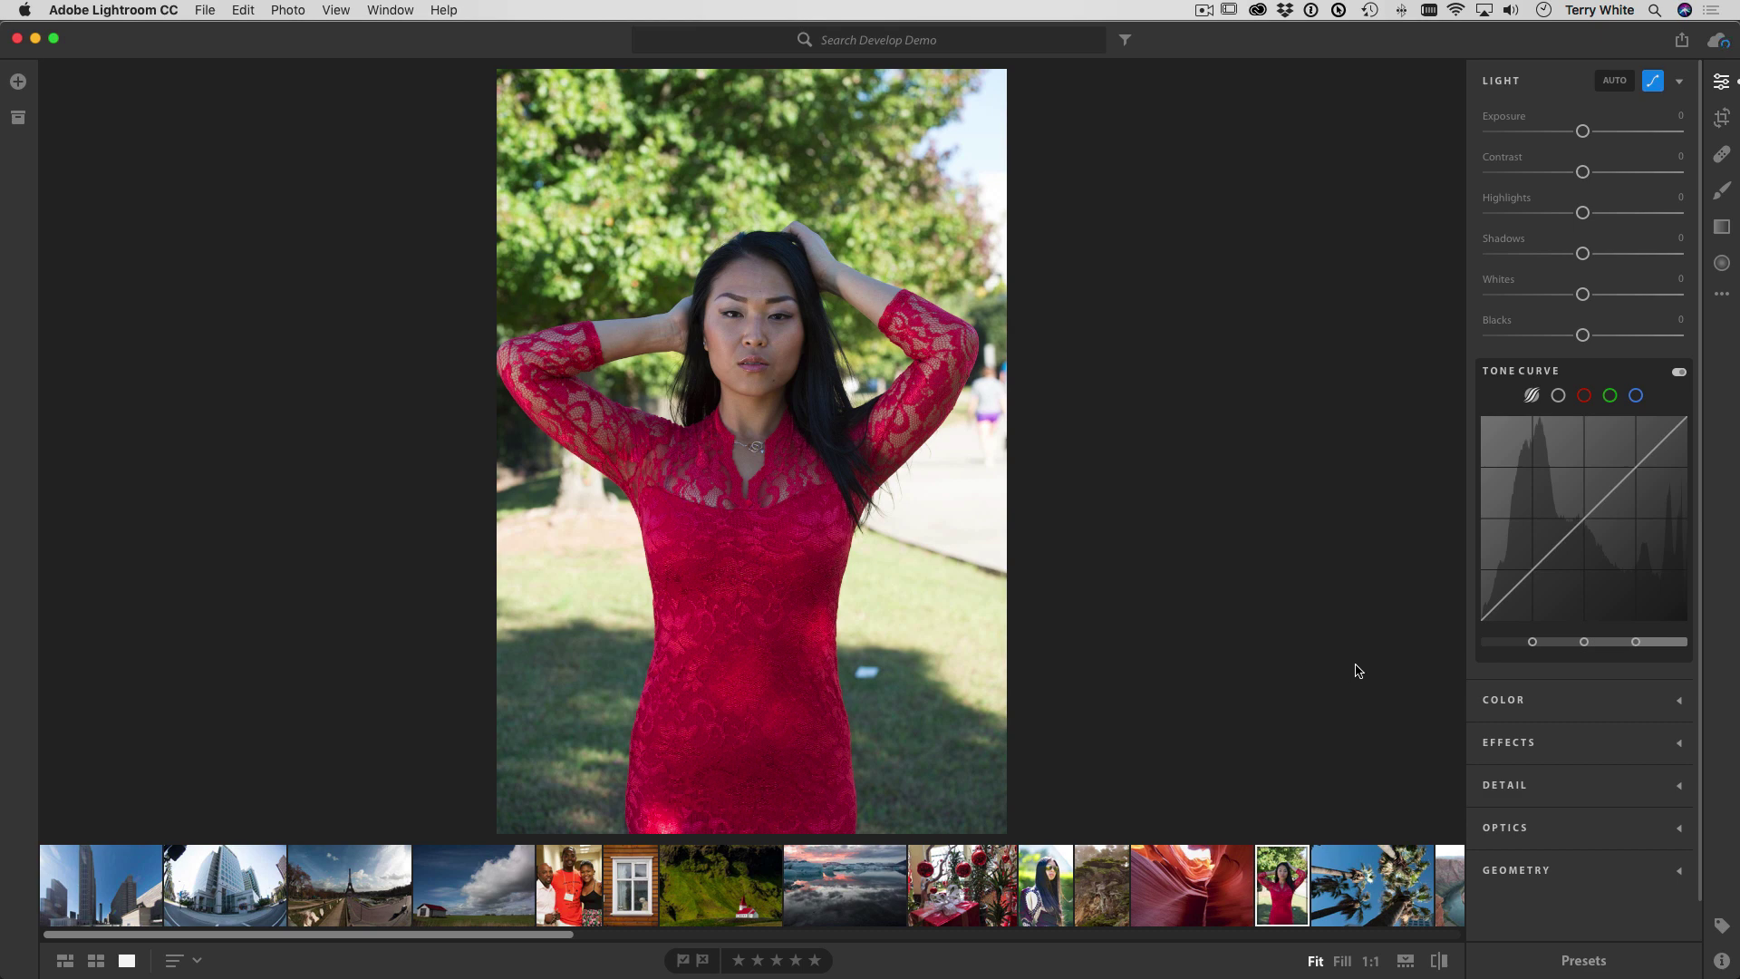
click(1722, 294)
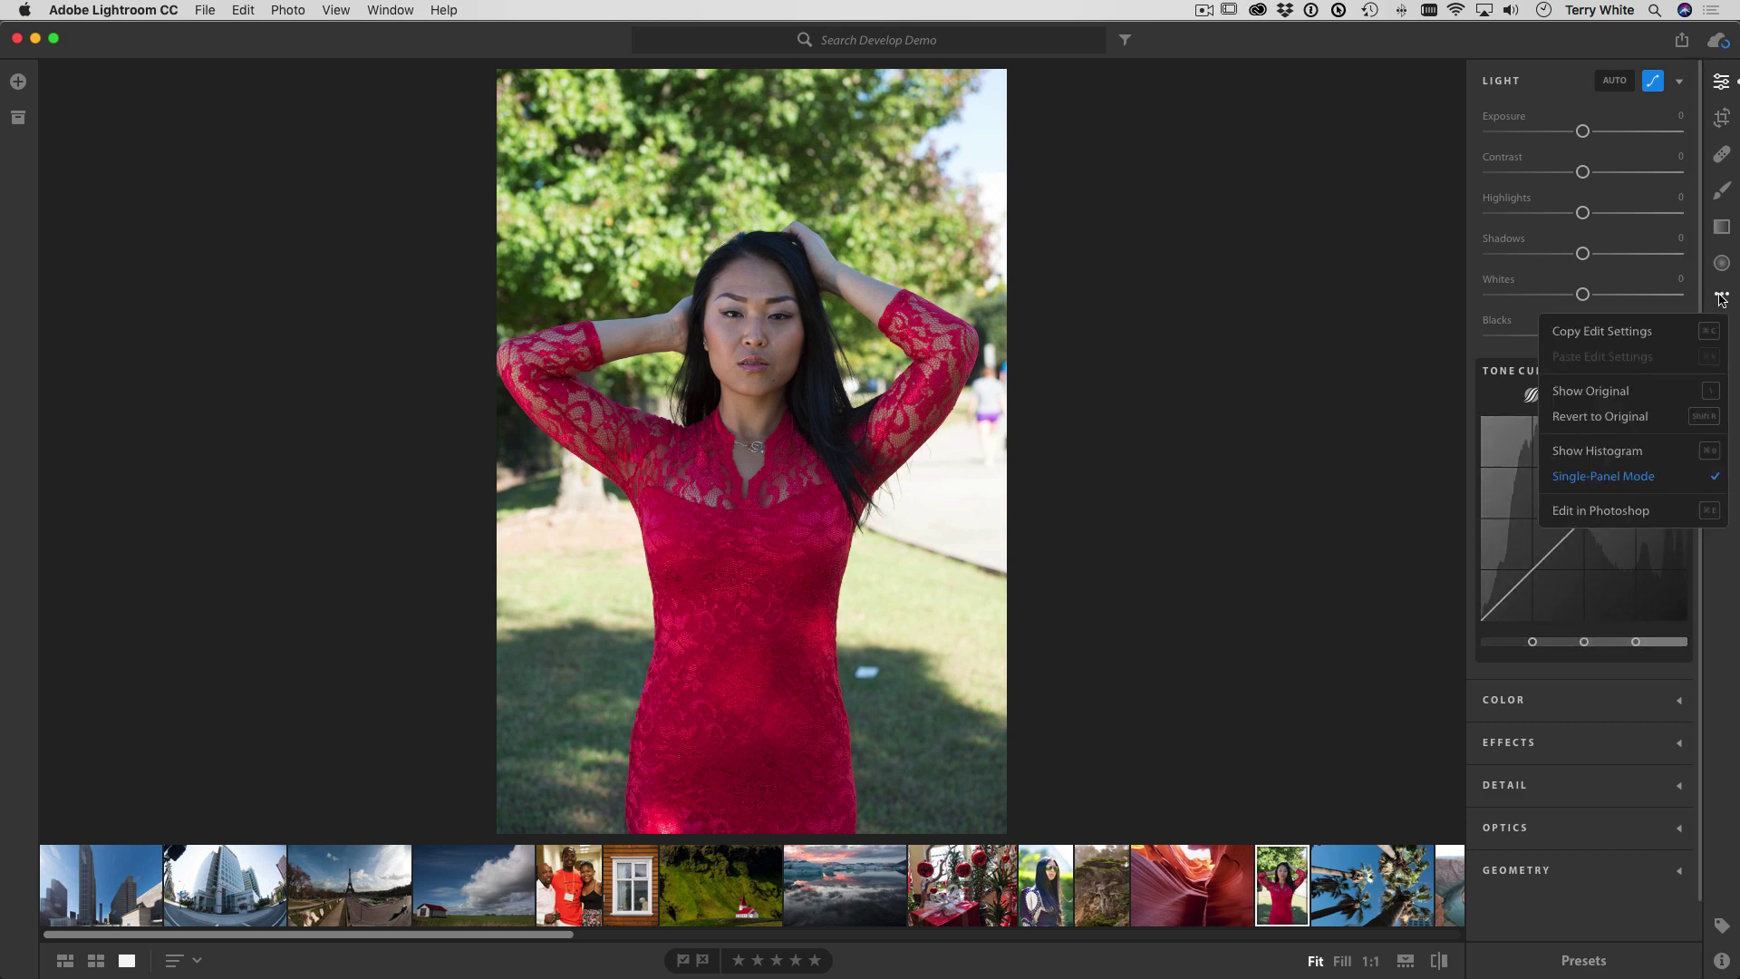
click(1626, 418)
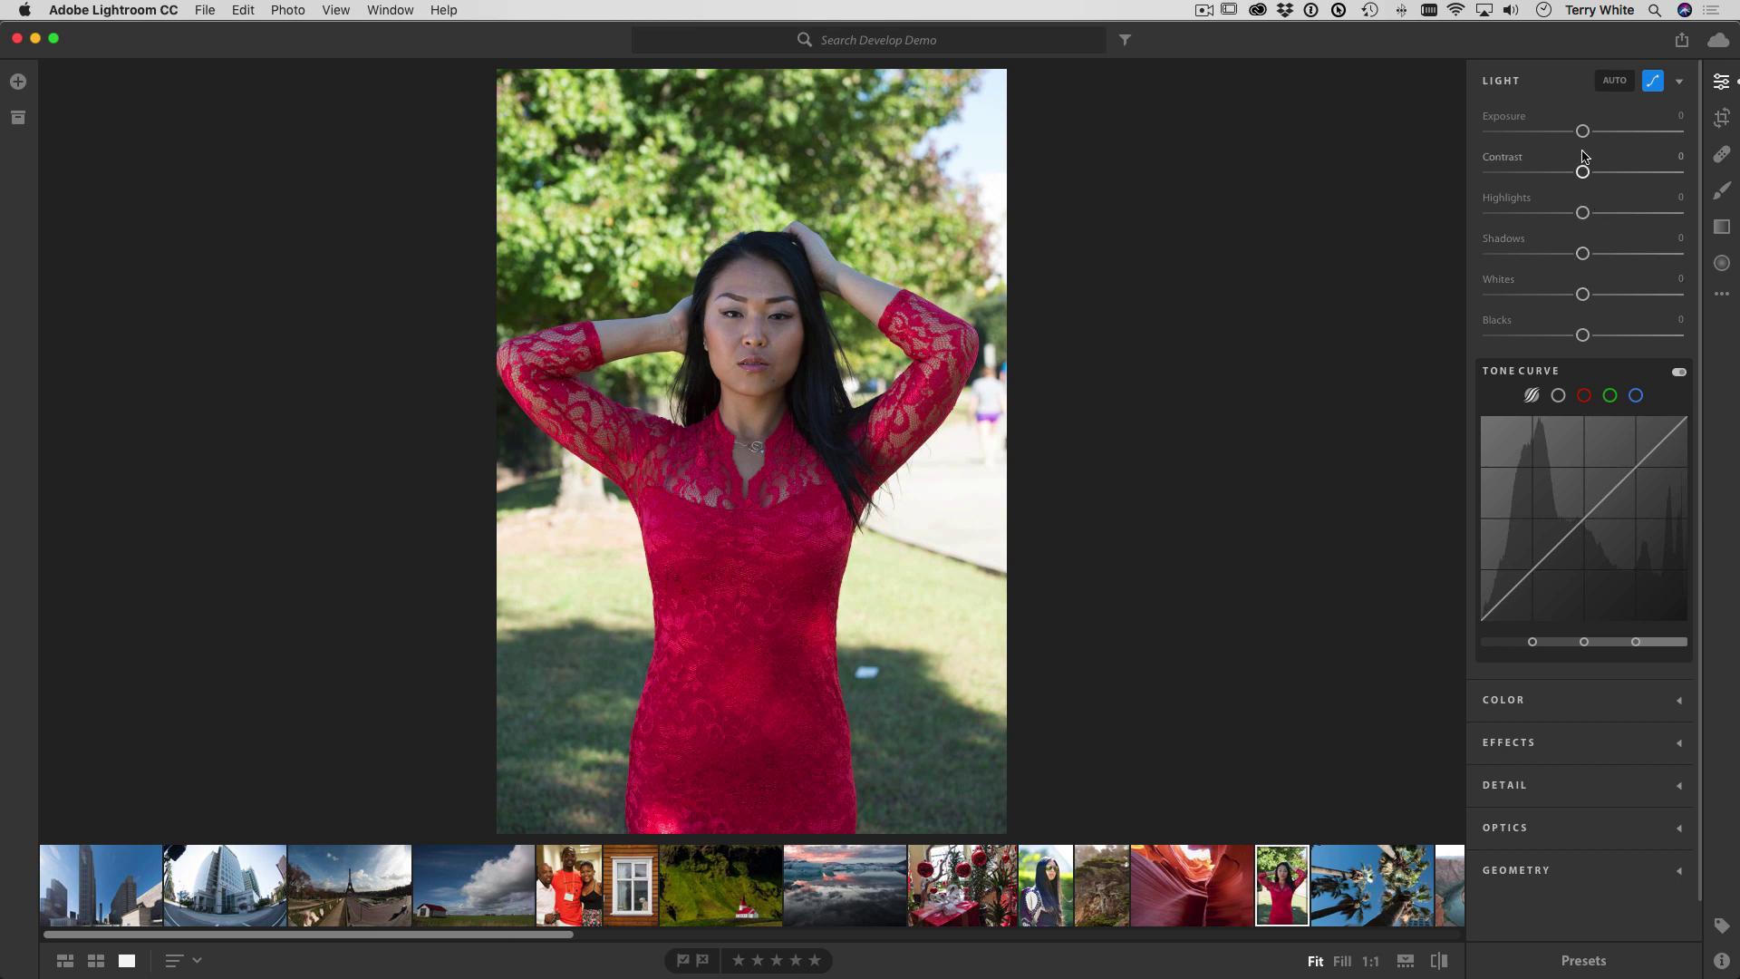
drag(1583, 133, 1602, 139)
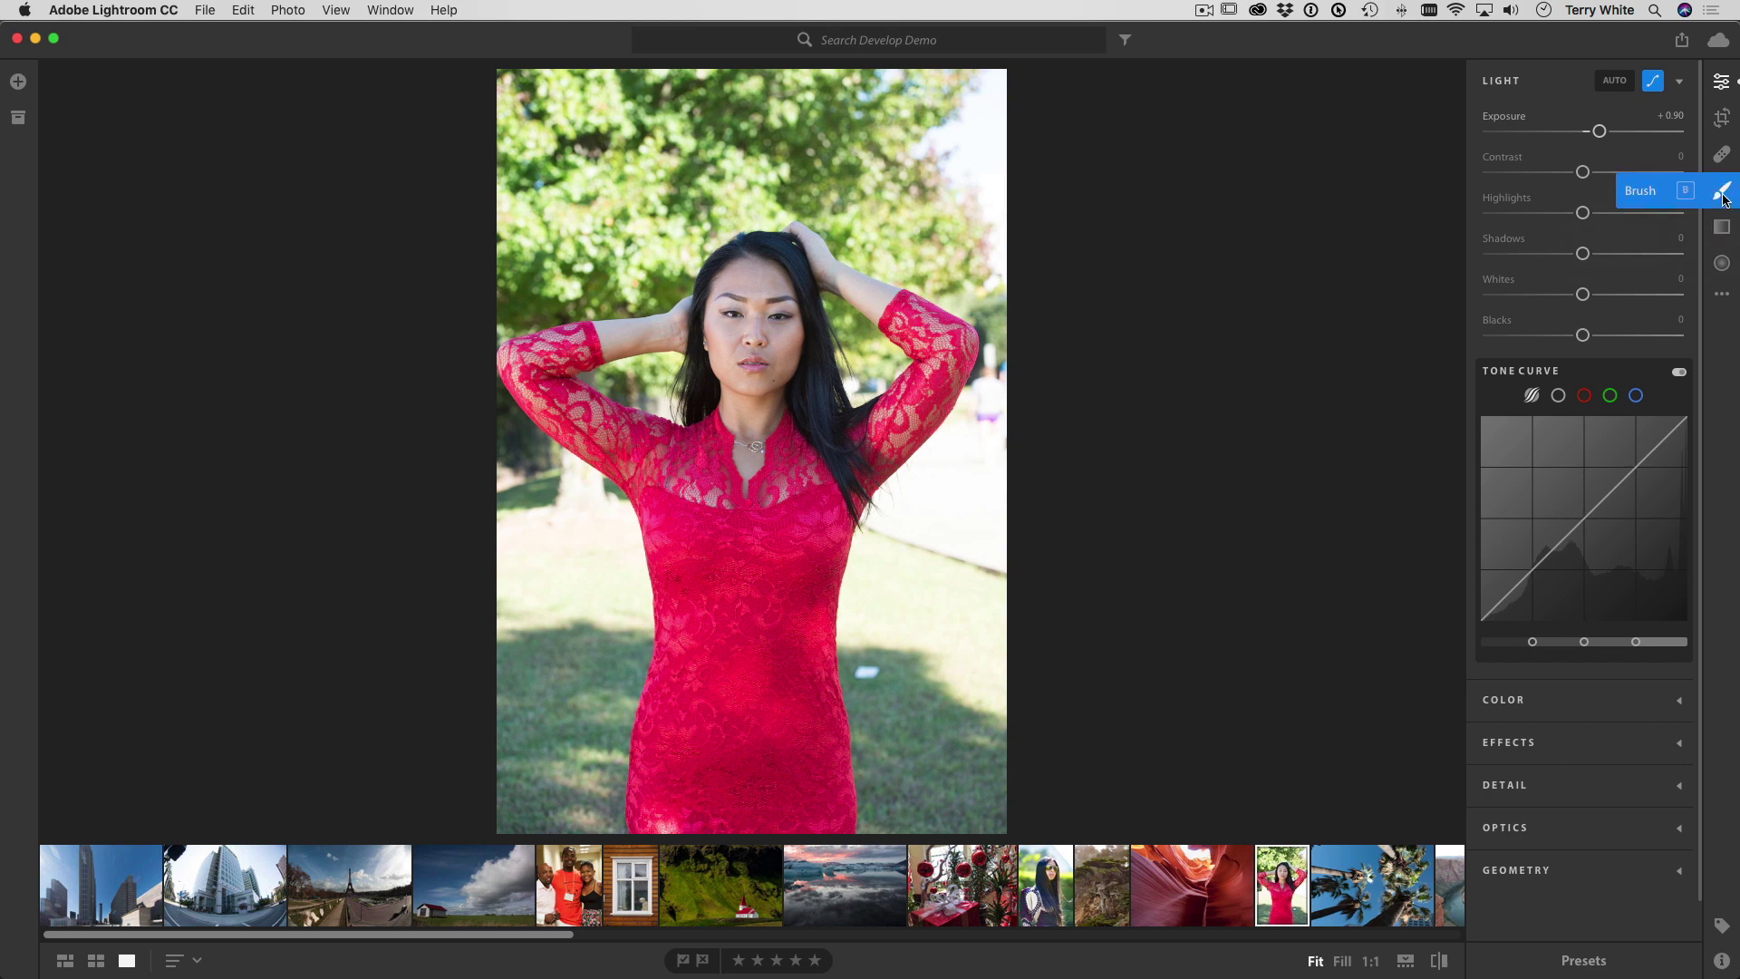
- Add a radial gradient around the woman's face, invert it and set its Exposure to +0.19
click(1723, 263)
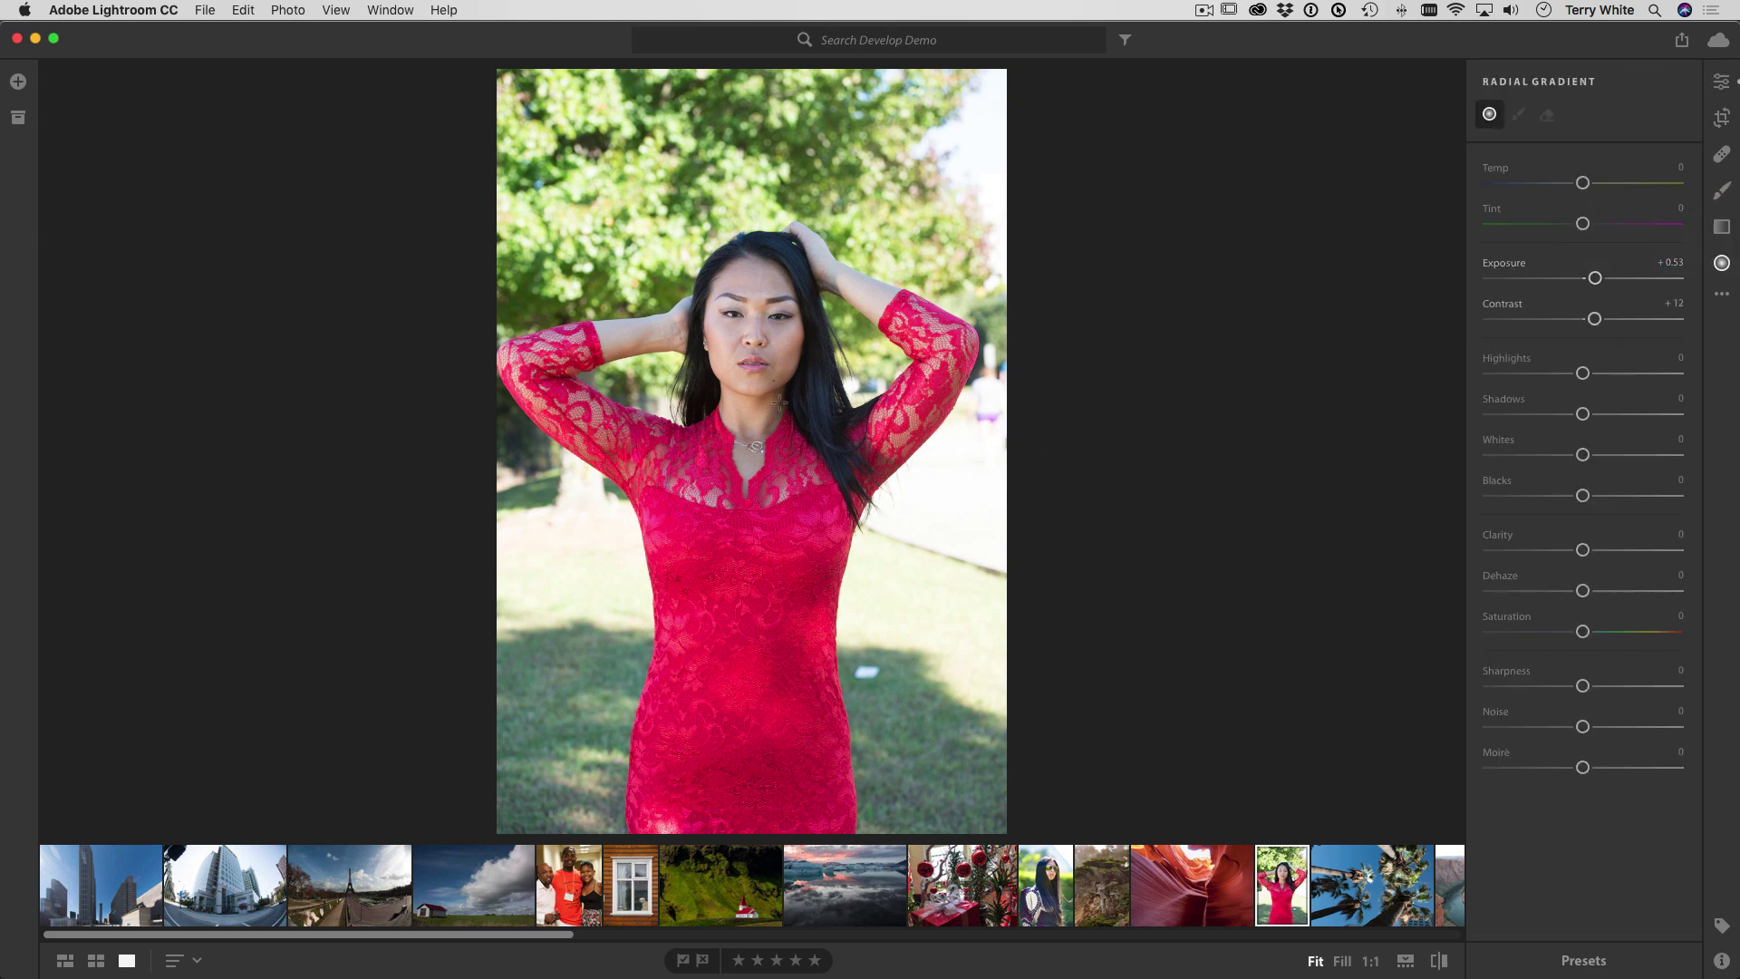
drag(753, 331, 820, 433)
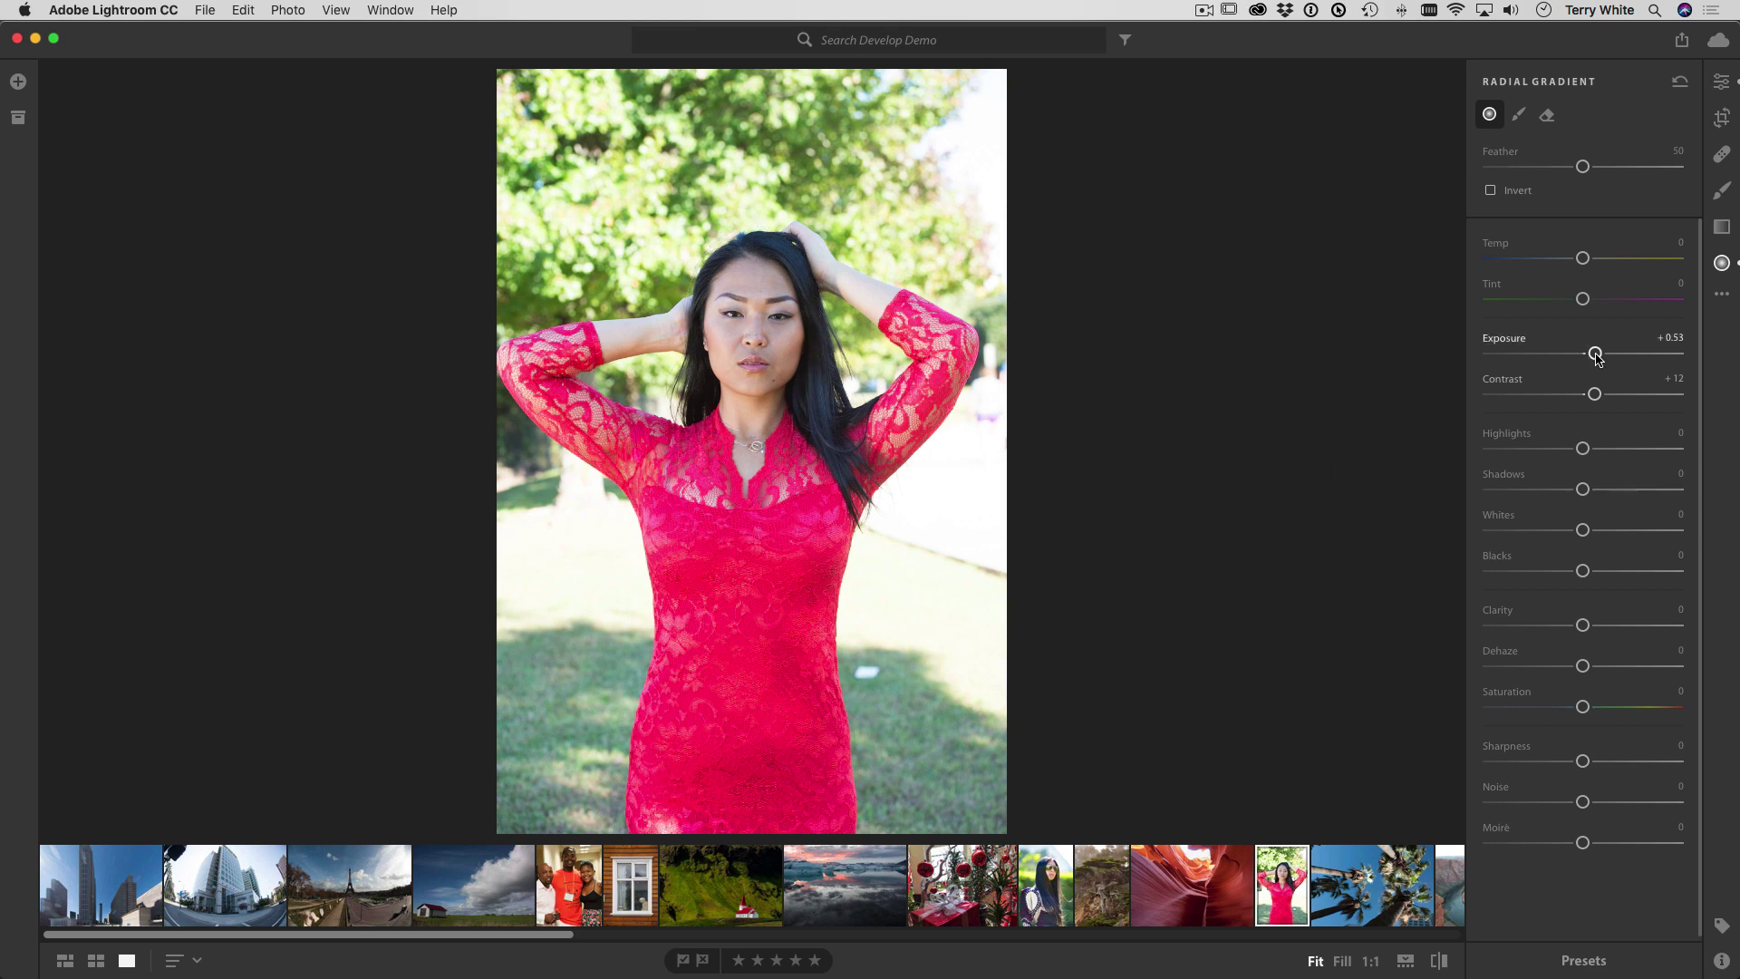
mouse_move(1597, 358)
mouse_down()
mouse_move(1574, 360)
mouse_move(1602, 359)
mouse_up()
click(1491, 192)
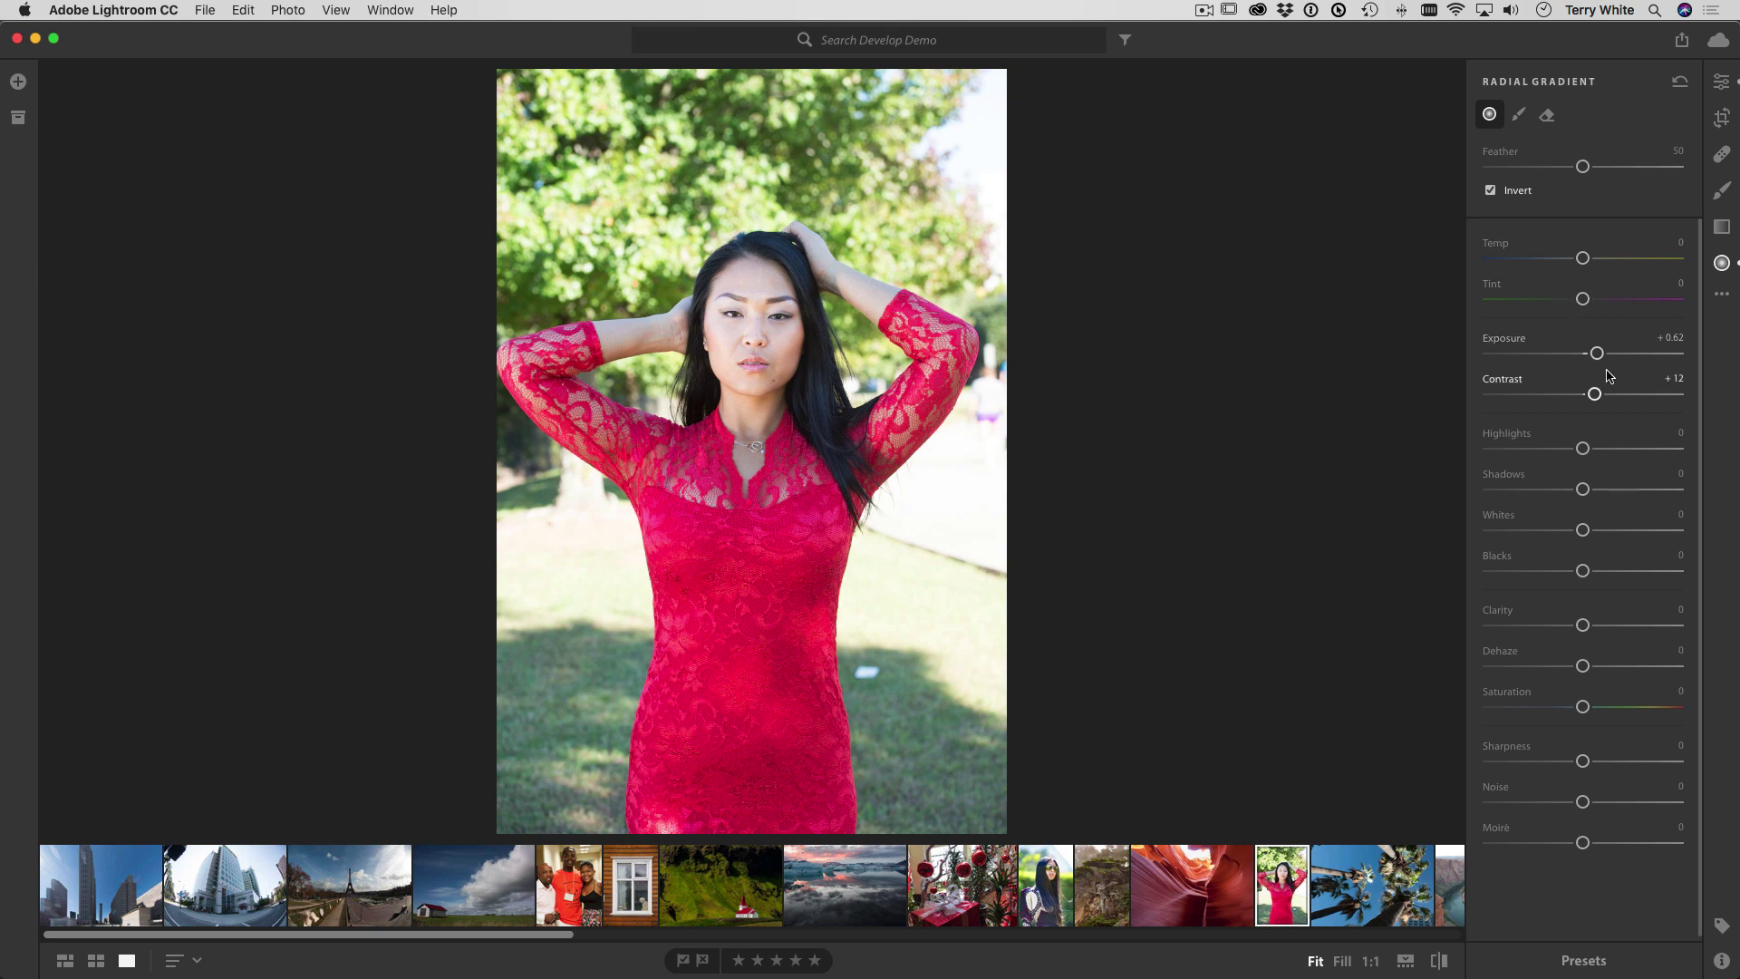
mouse_move(1597, 353)
mouse_down()
mouse_move(1569, 356)
mouse_move(1588, 356)
mouse_up()
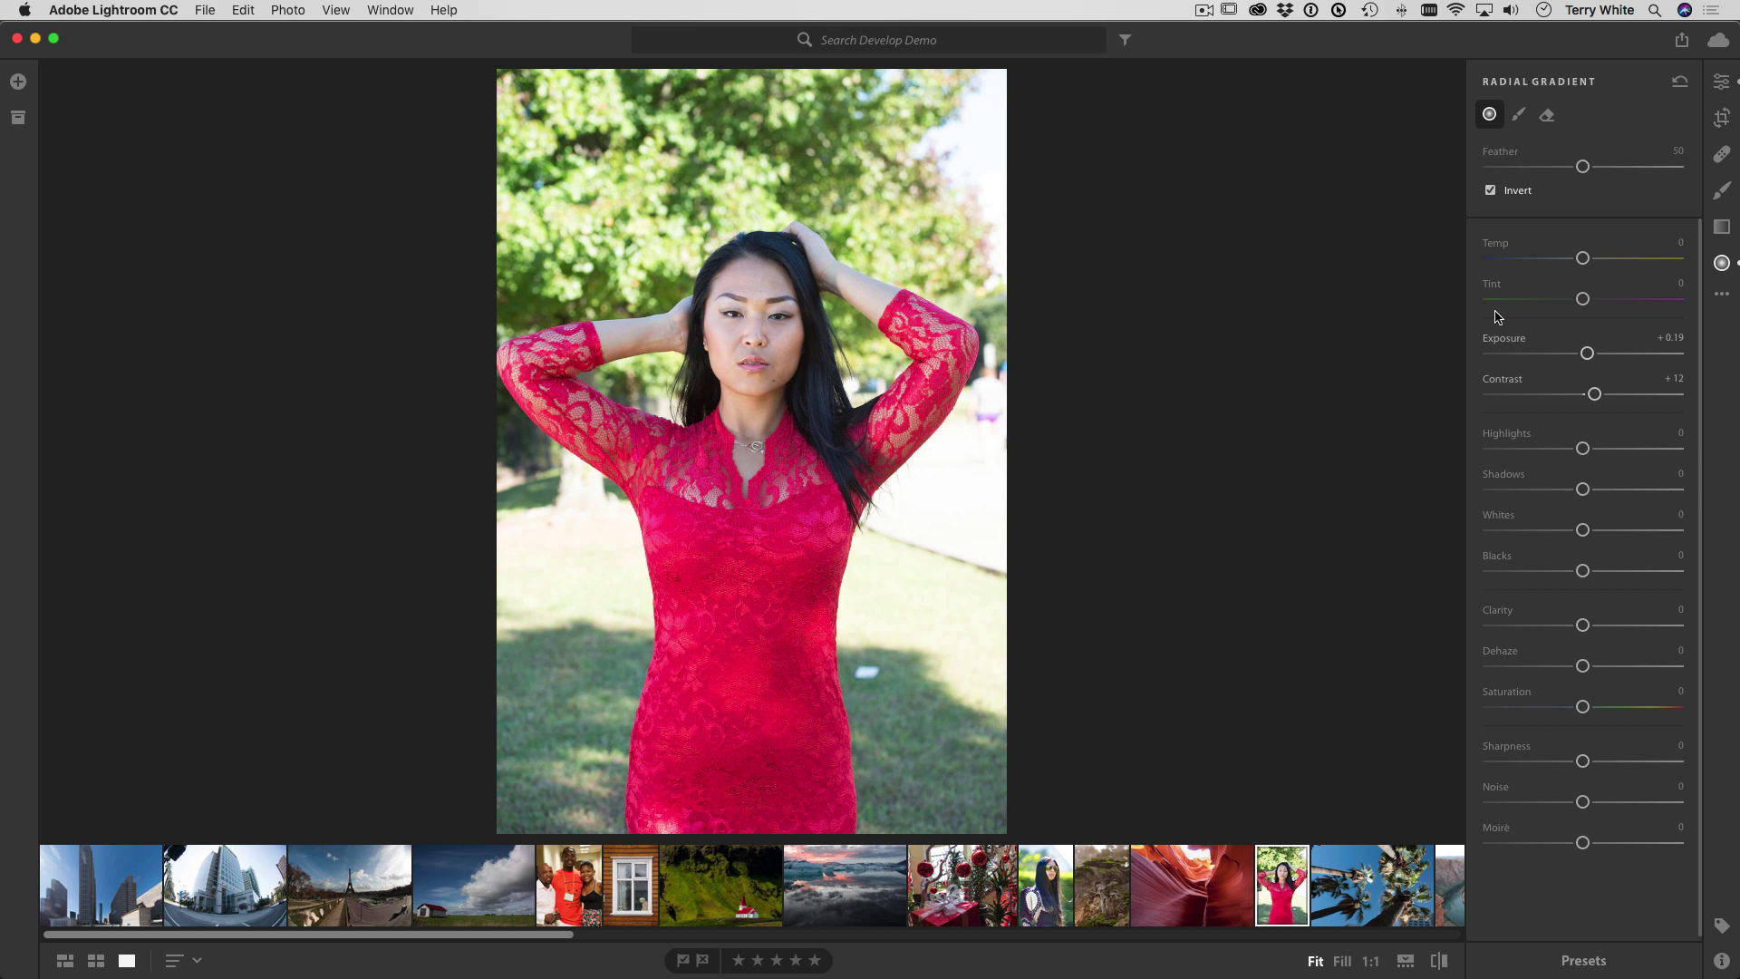
- Turn off the radial gradient's inversion and set its Exposure to -0.77 to darken the surroundings
click(1491, 191)
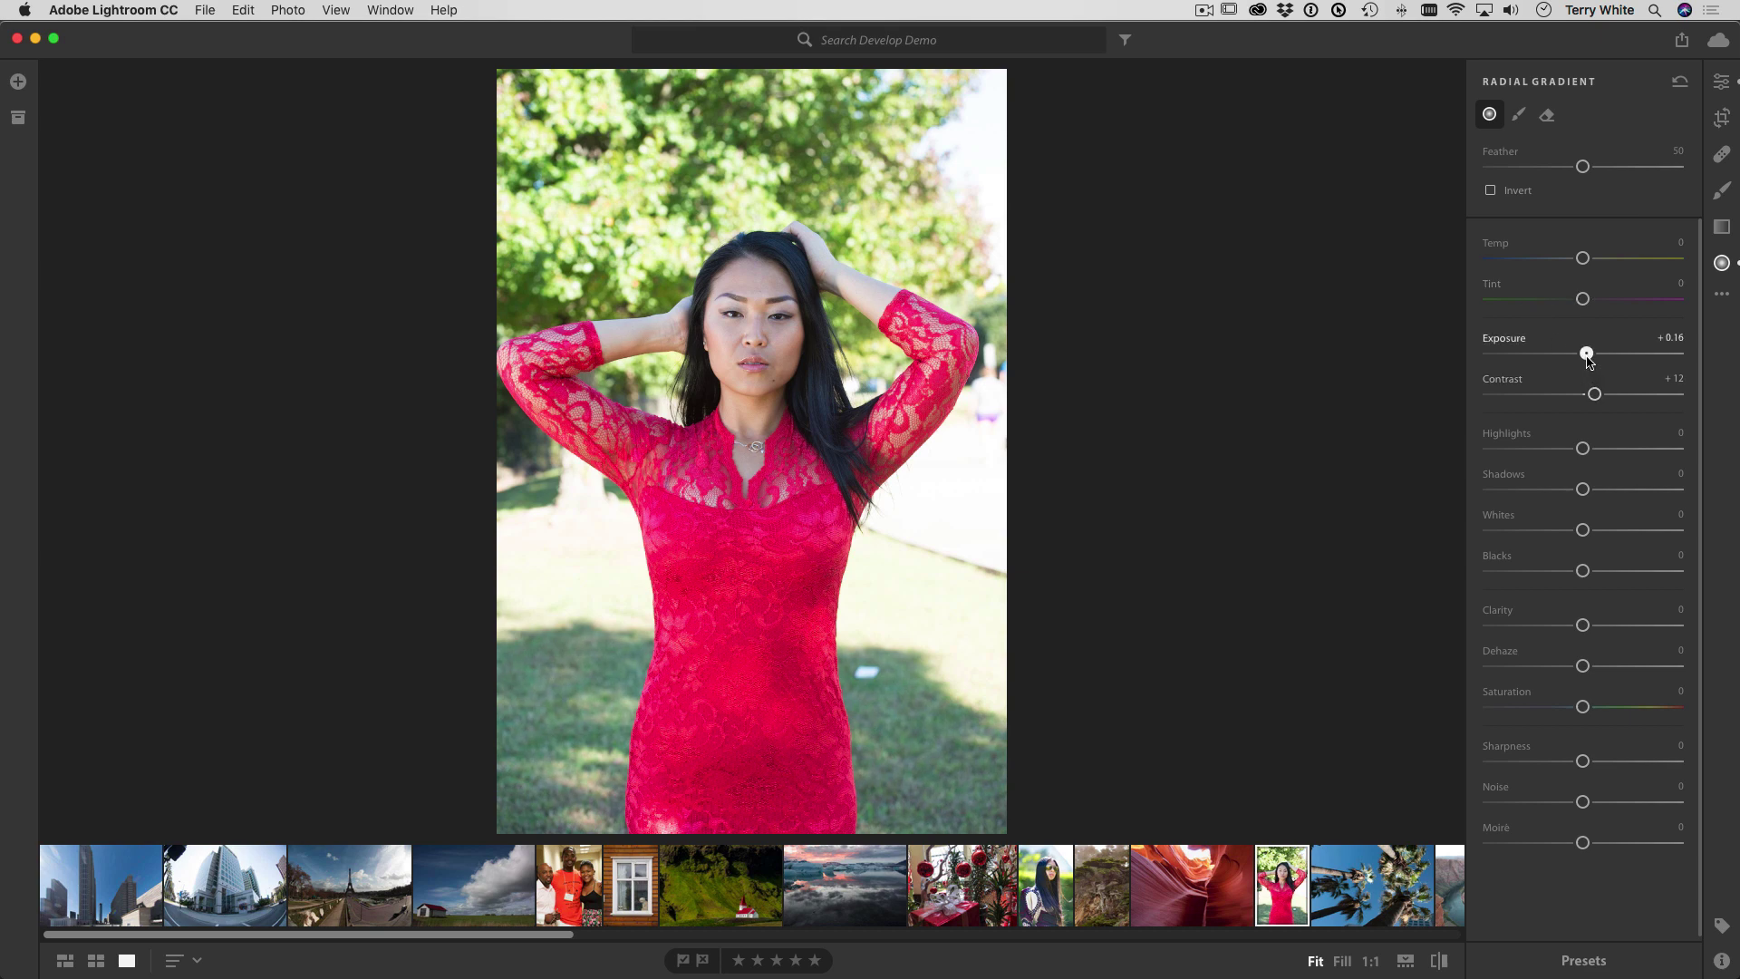
drag(1587, 356, 1565, 365)
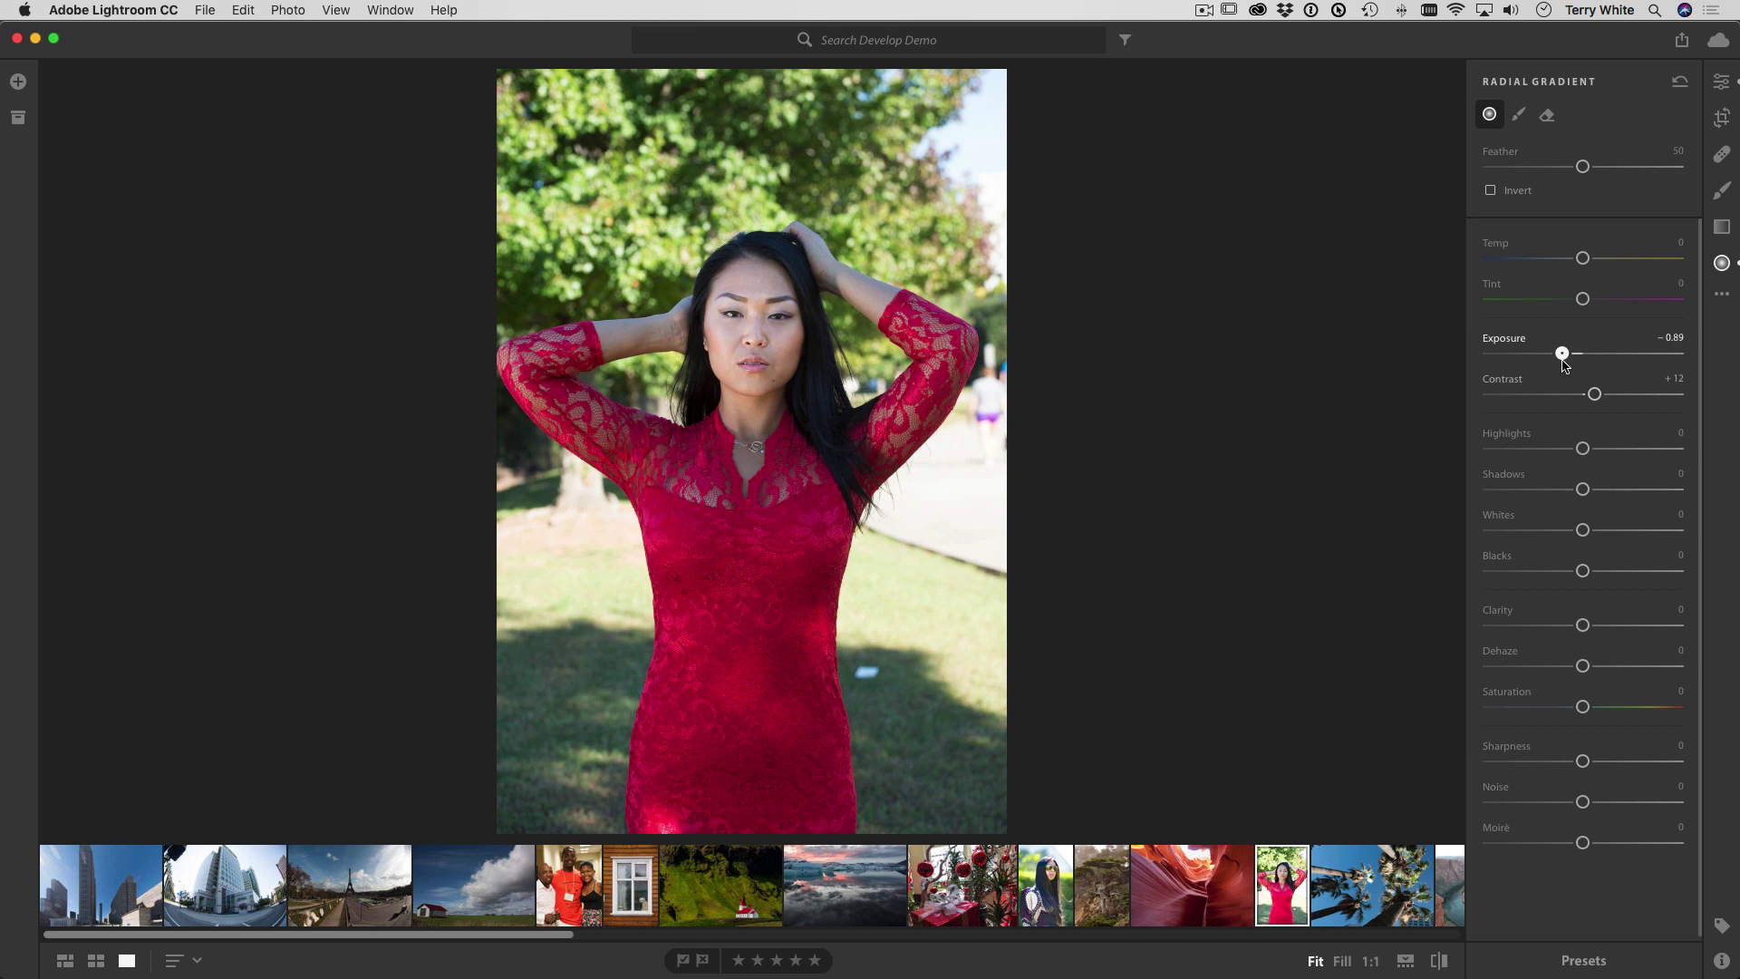
drag(1565, 364, 1562, 364)
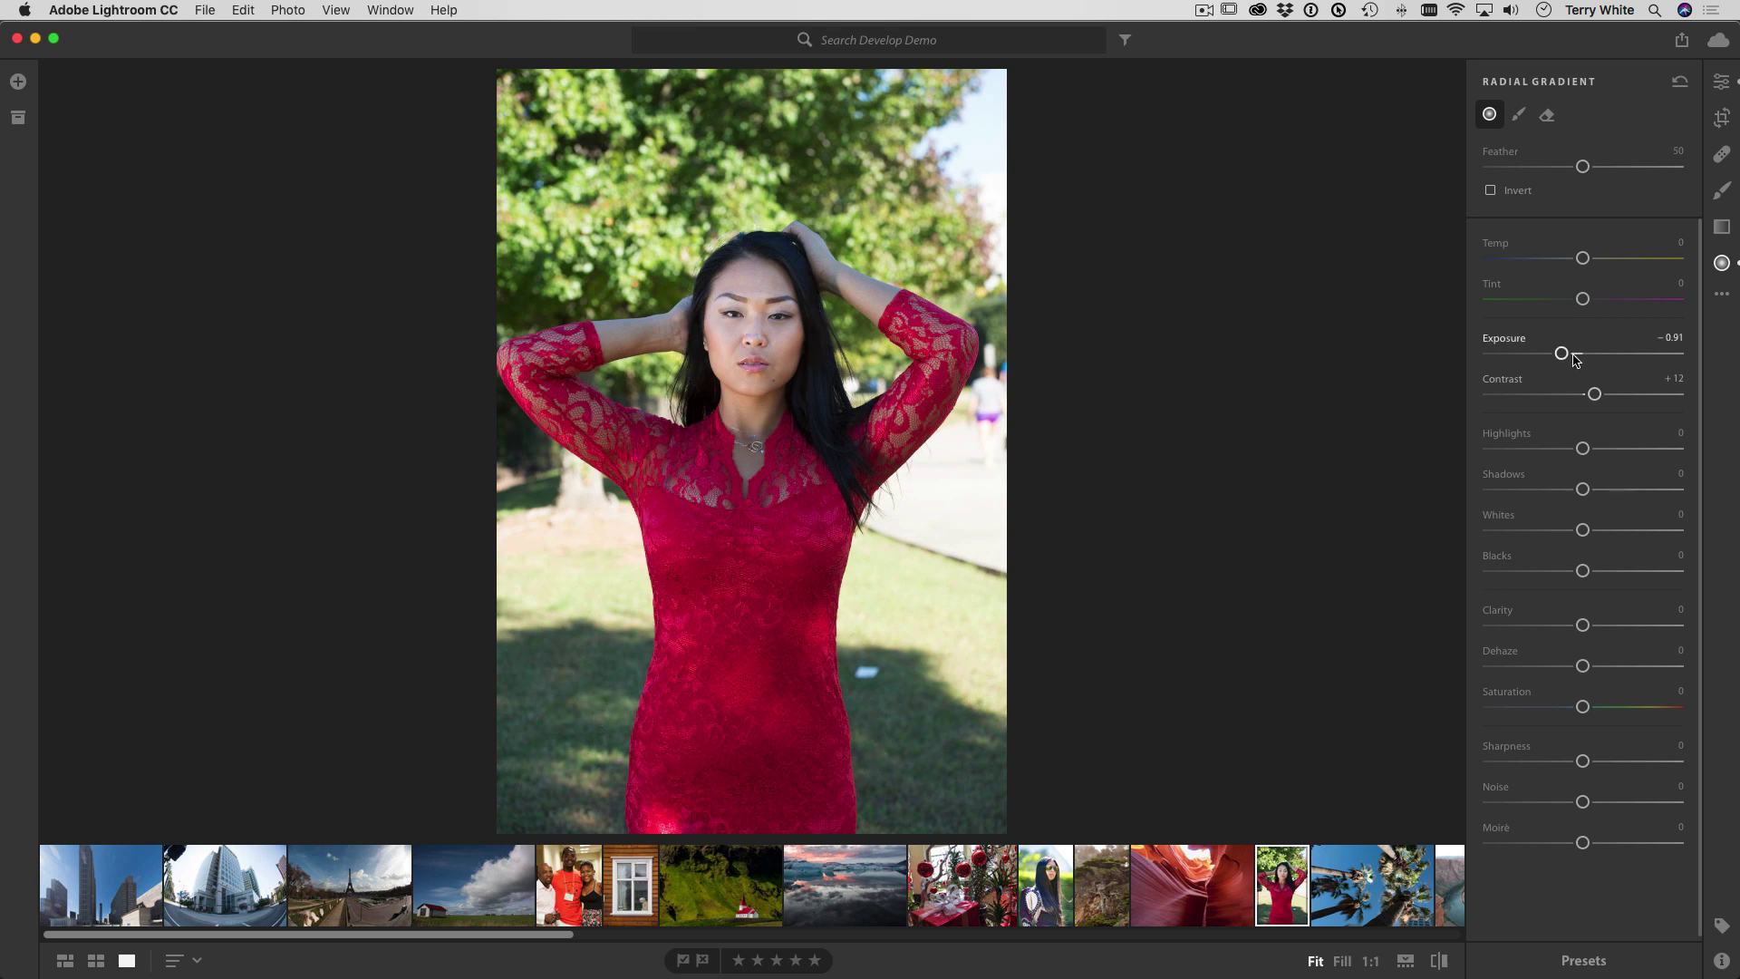
drag(1561, 353, 1572, 360)
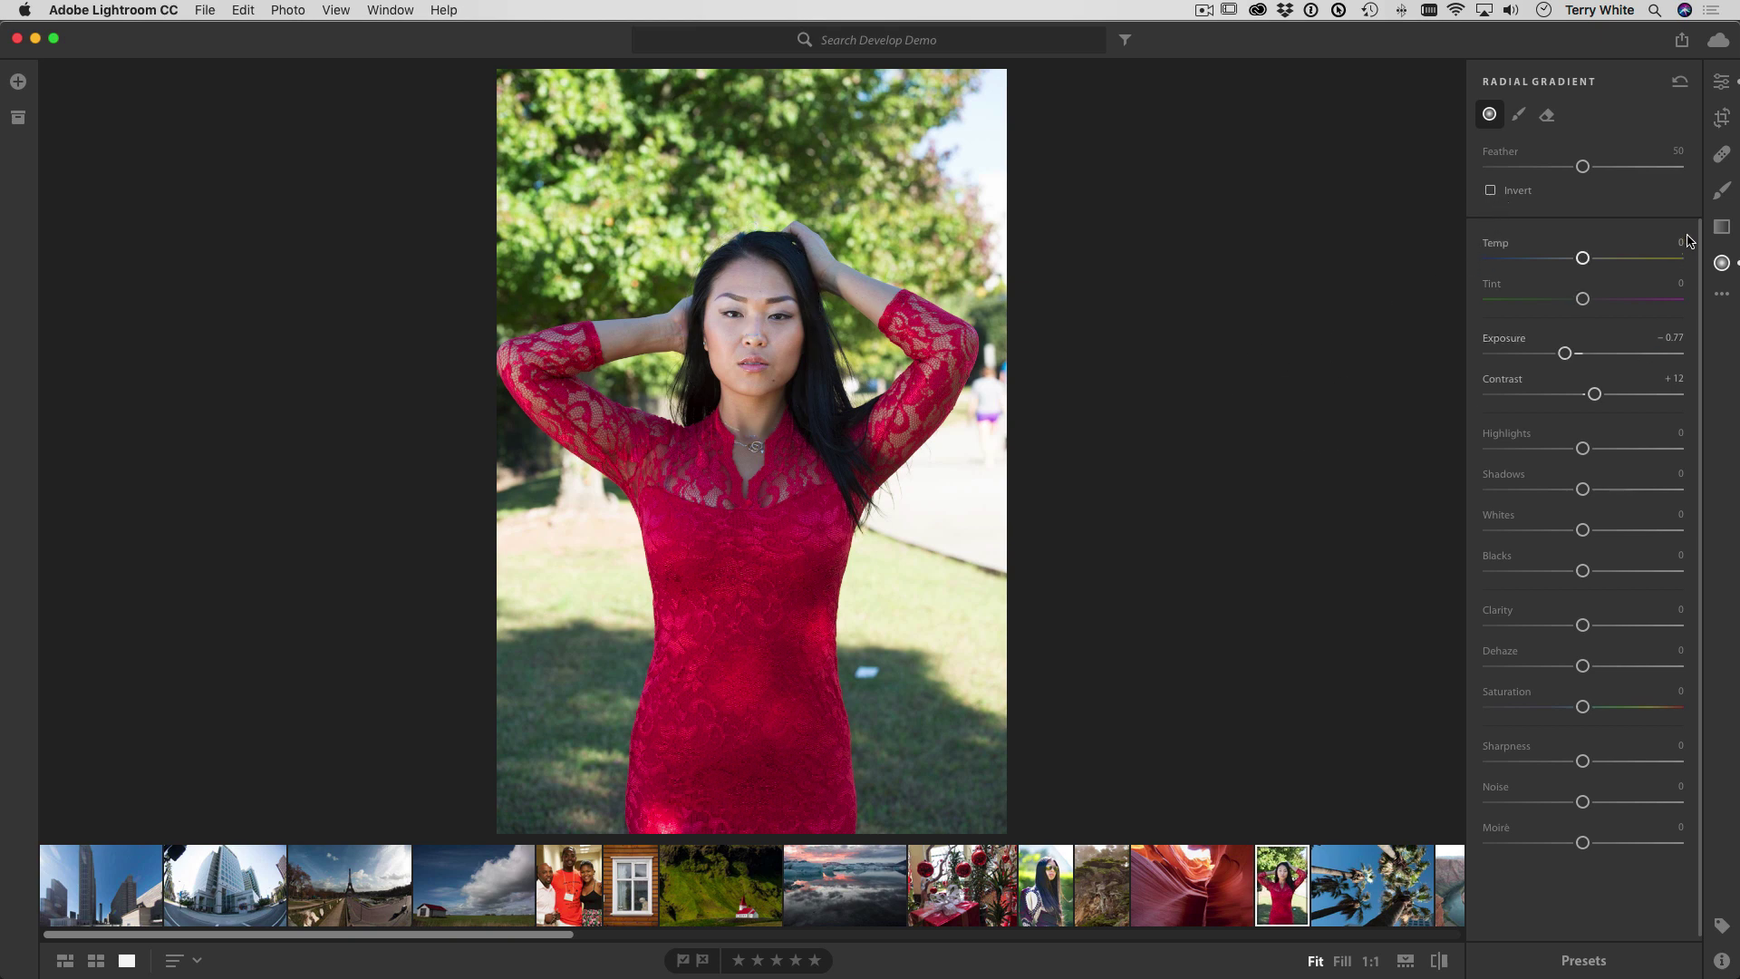
- Heal away the white litter on the grass beside the red dress and return to the general edit controls
click(1721, 154)
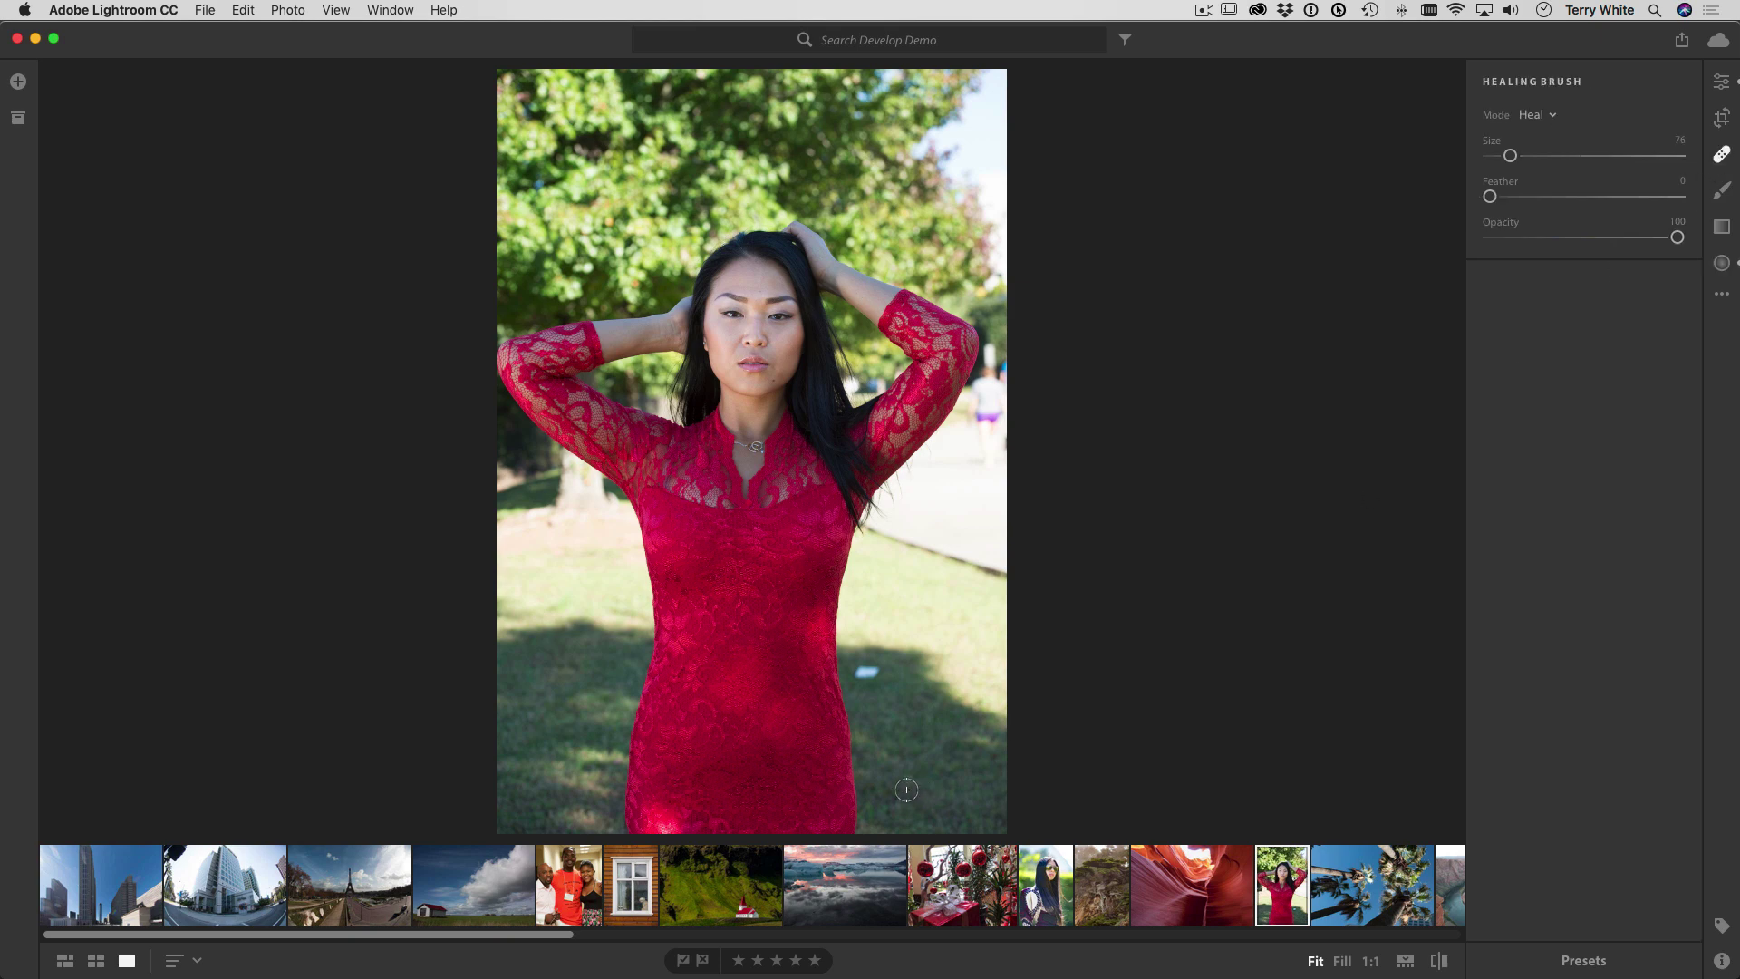
drag(862, 675, 862, 674)
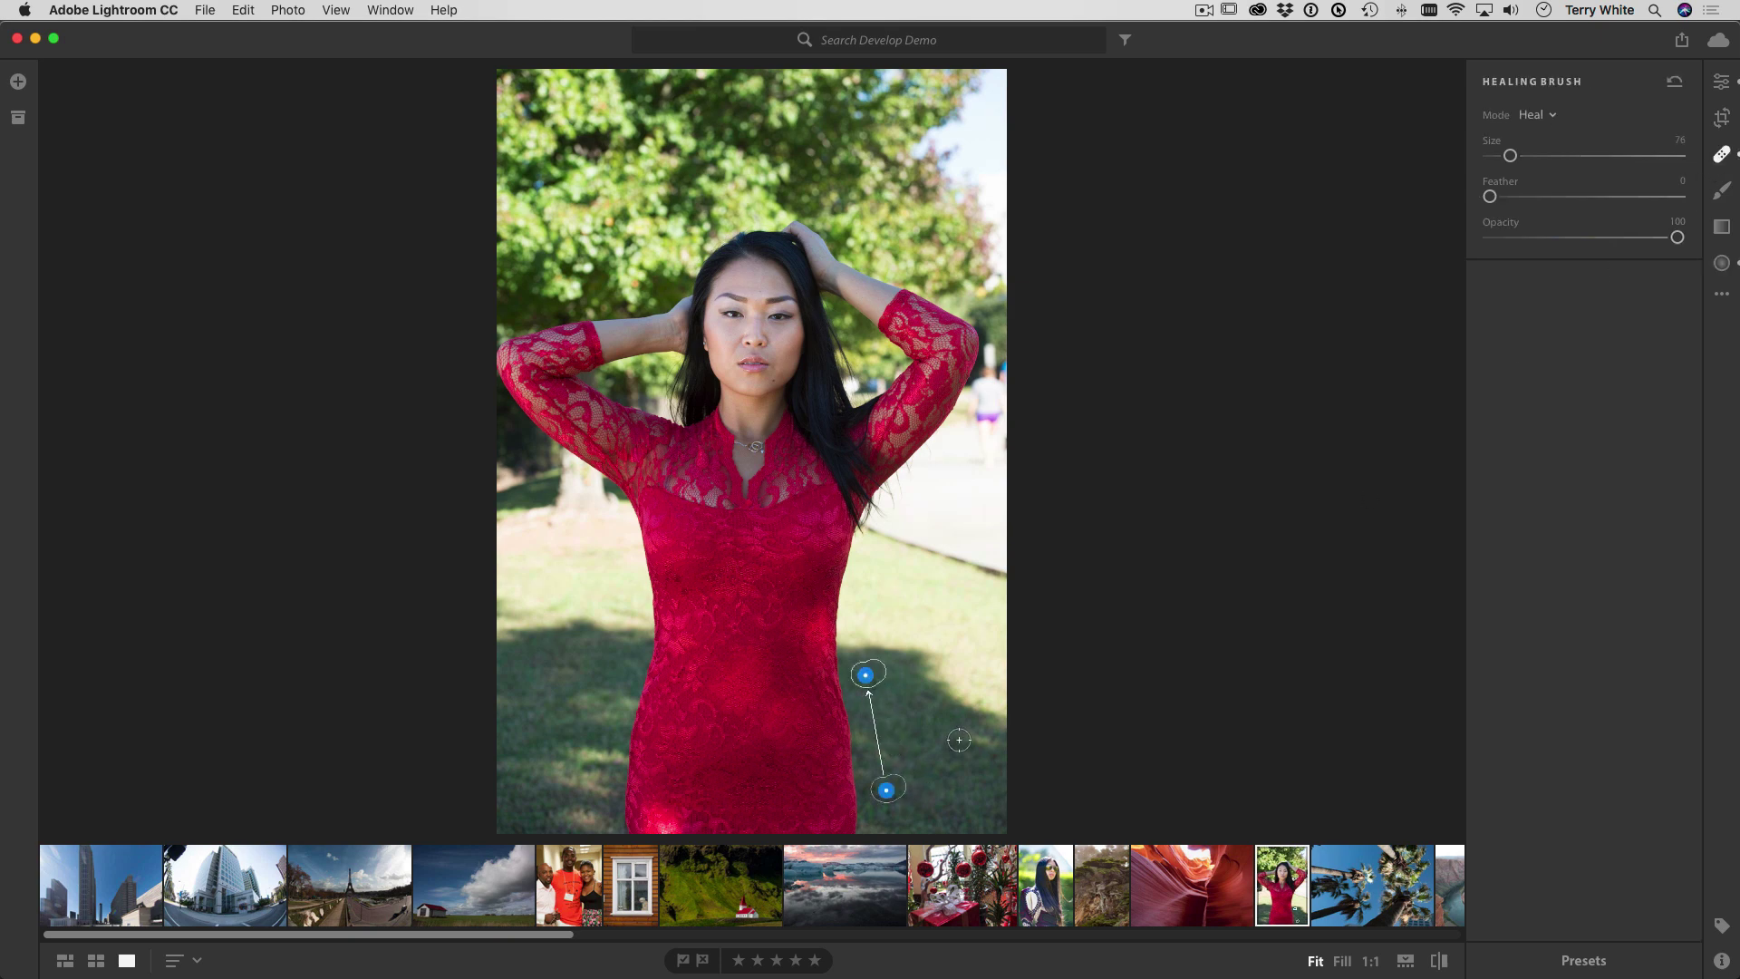
click(1721, 155)
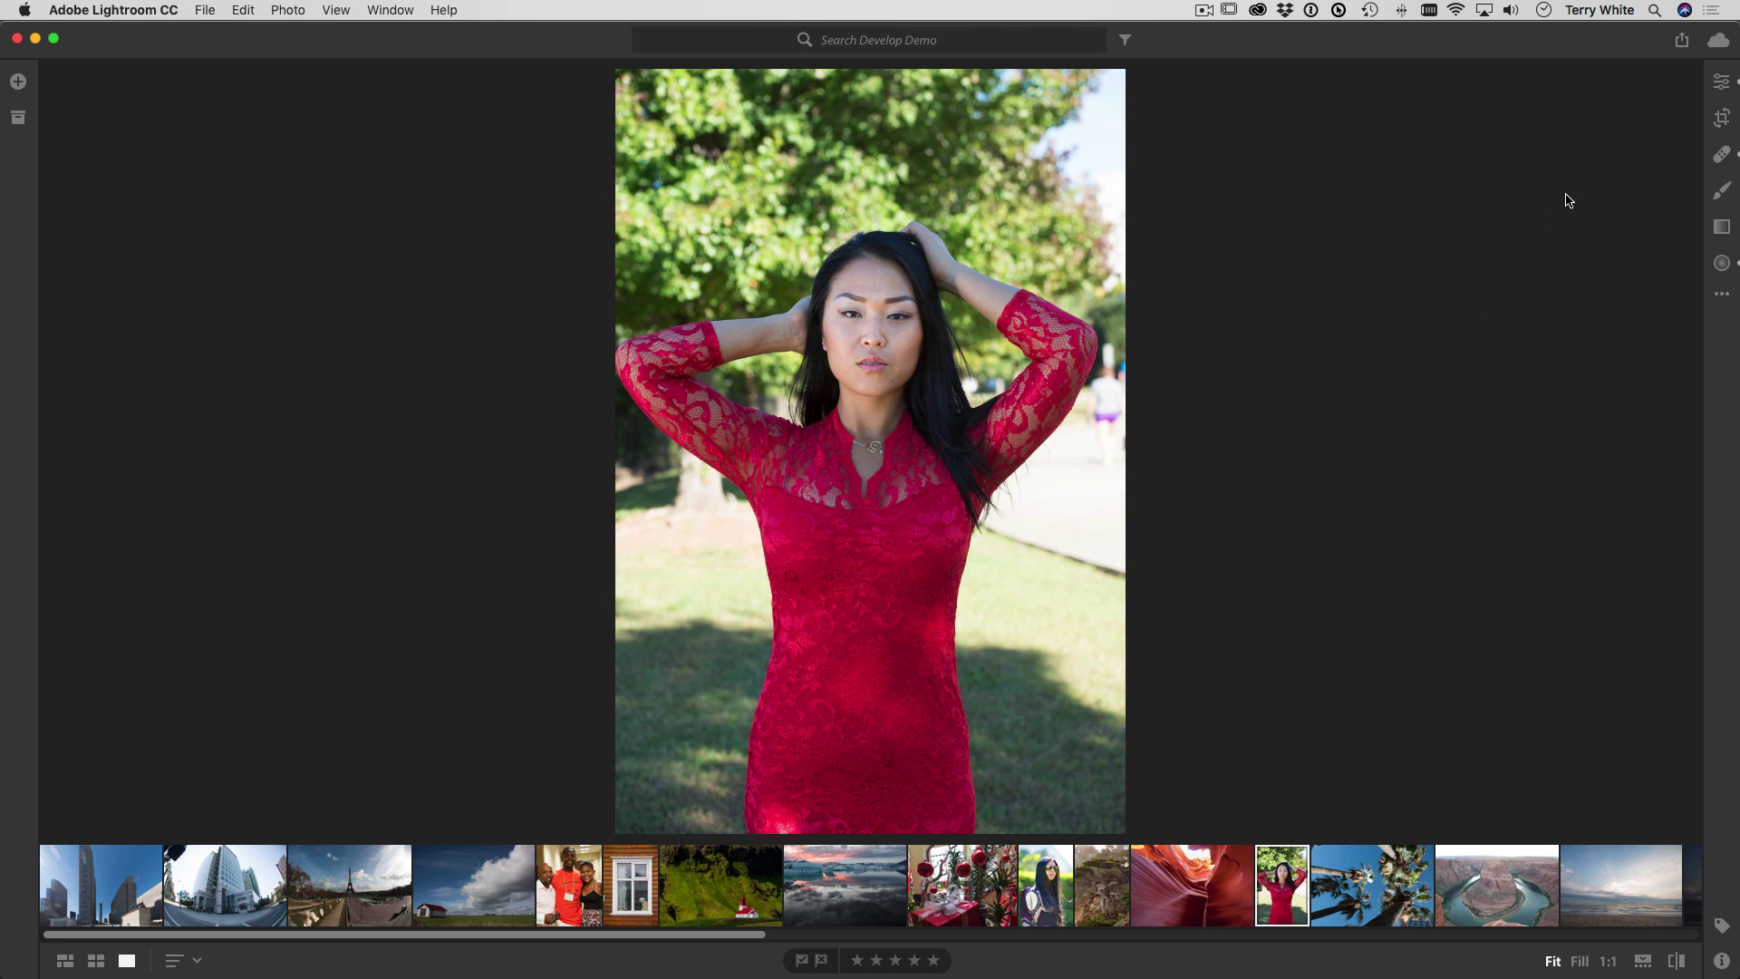
click(1722, 82)
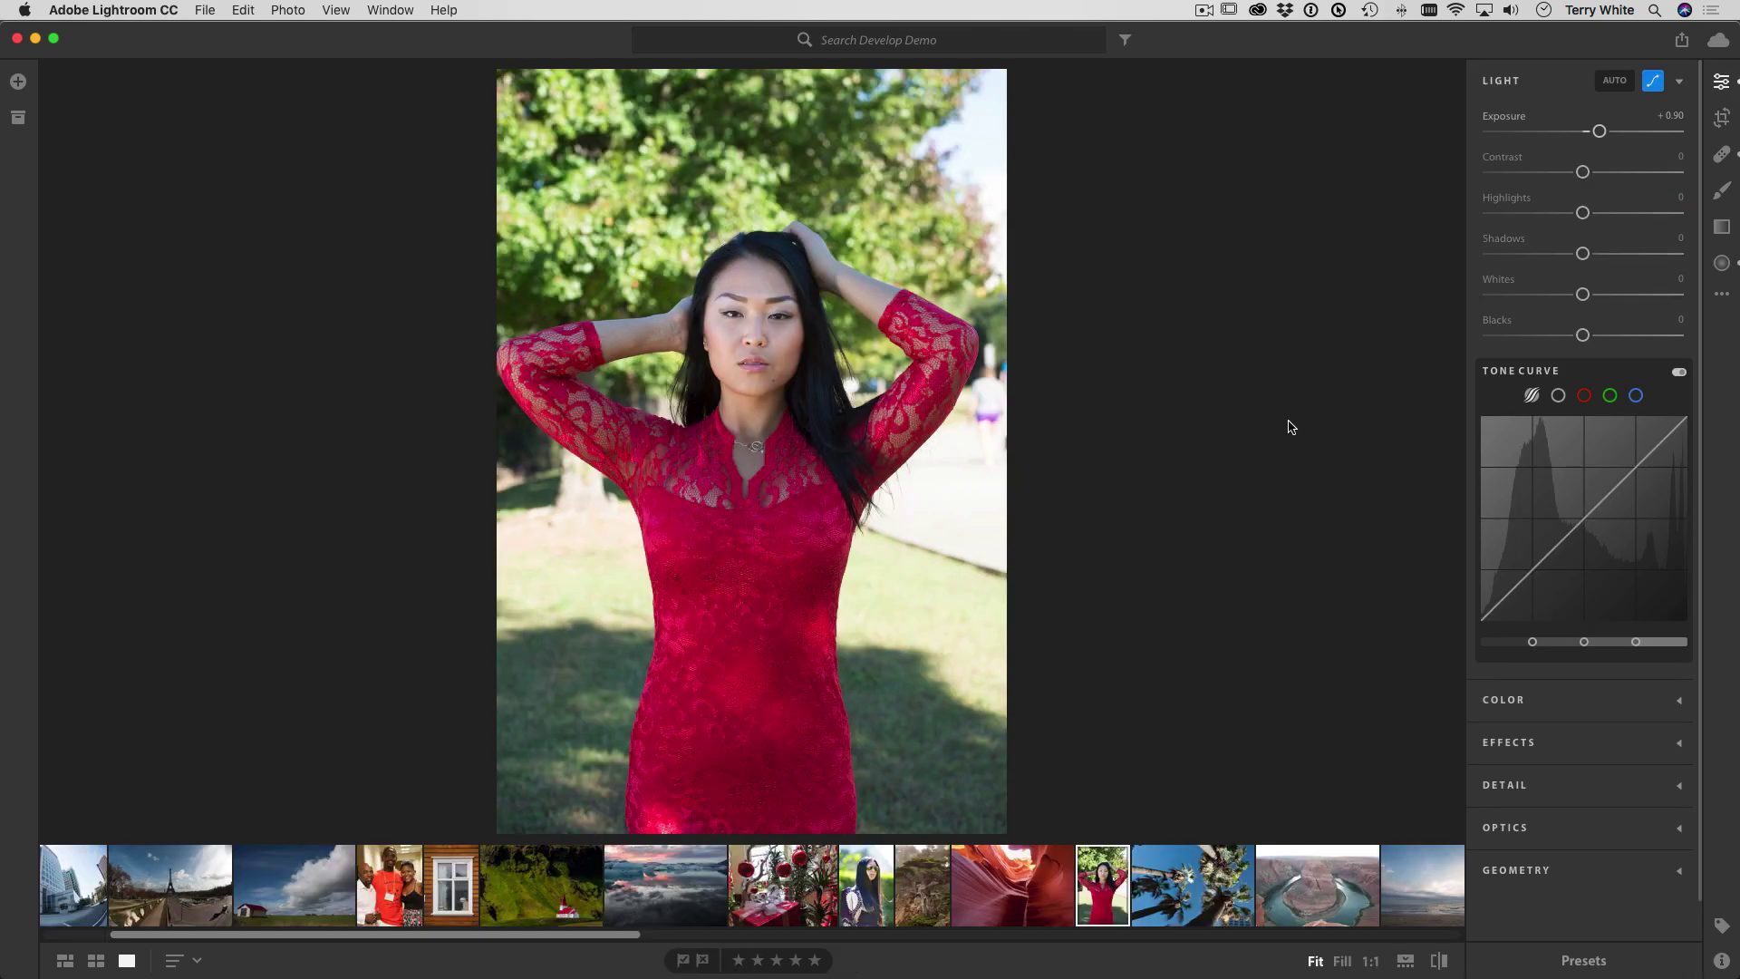
- Open the fisheye office building photo from the photo grid and enable lens corrections and chromatic aberration removal
key(g)
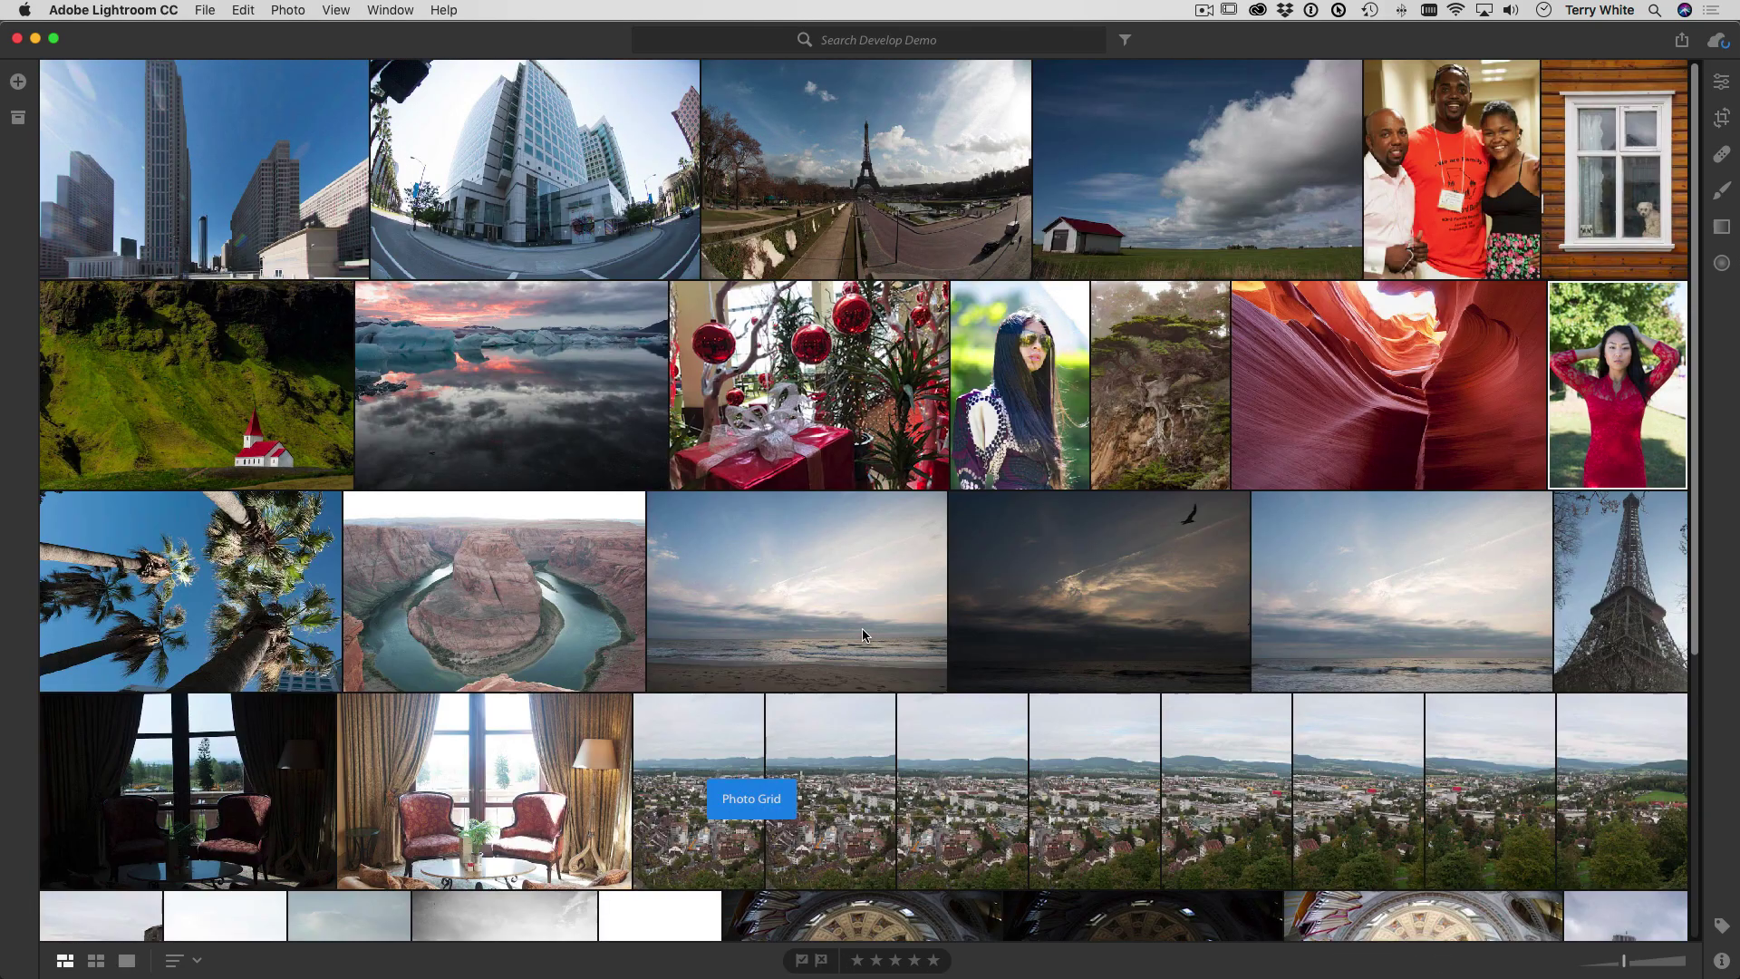
click(433, 260)
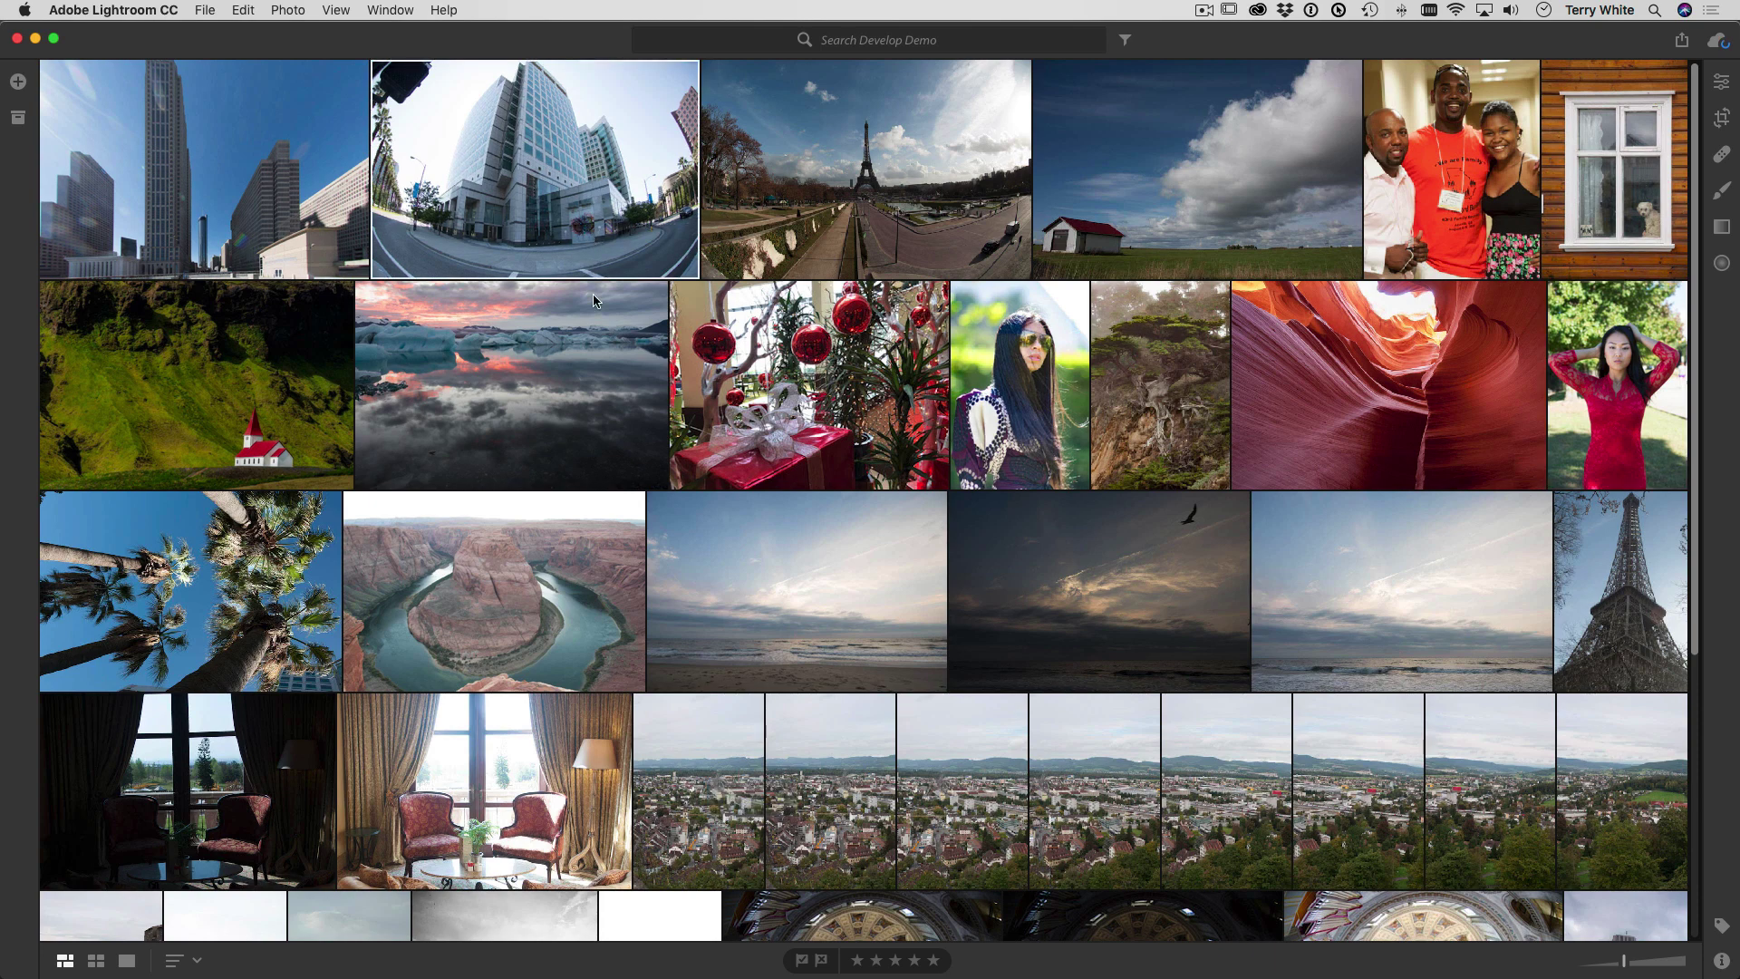
click(1721, 82)
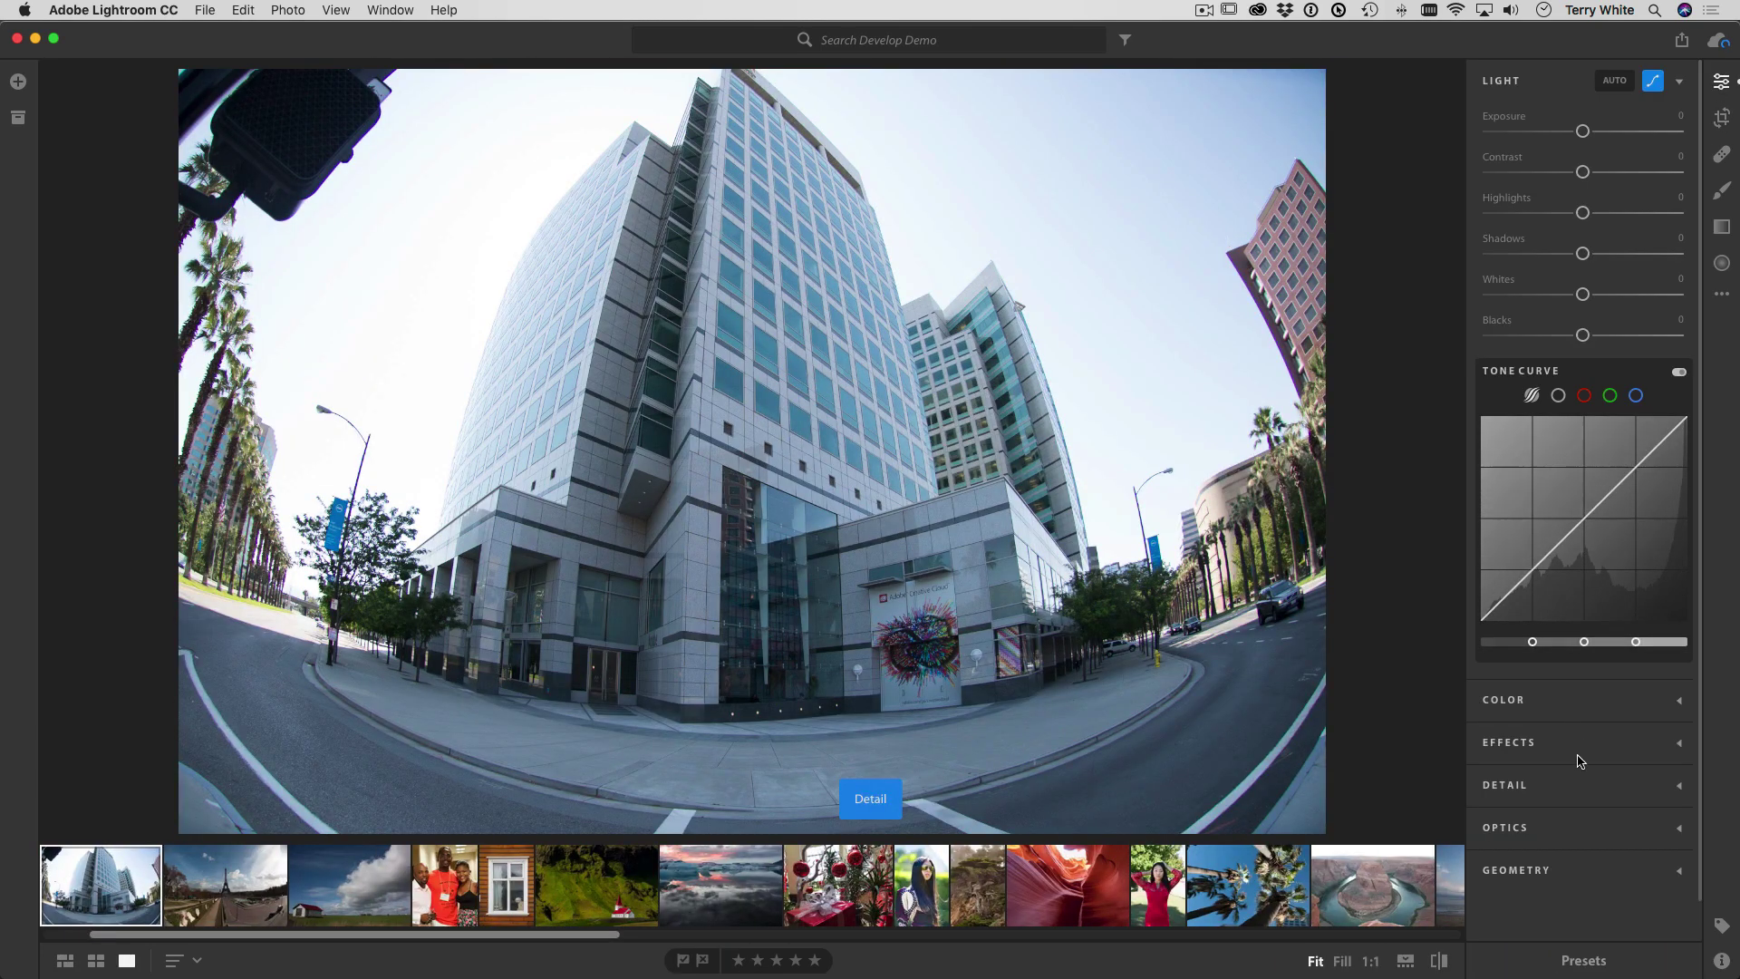
click(1536, 827)
click(1548, 313)
click(1541, 286)
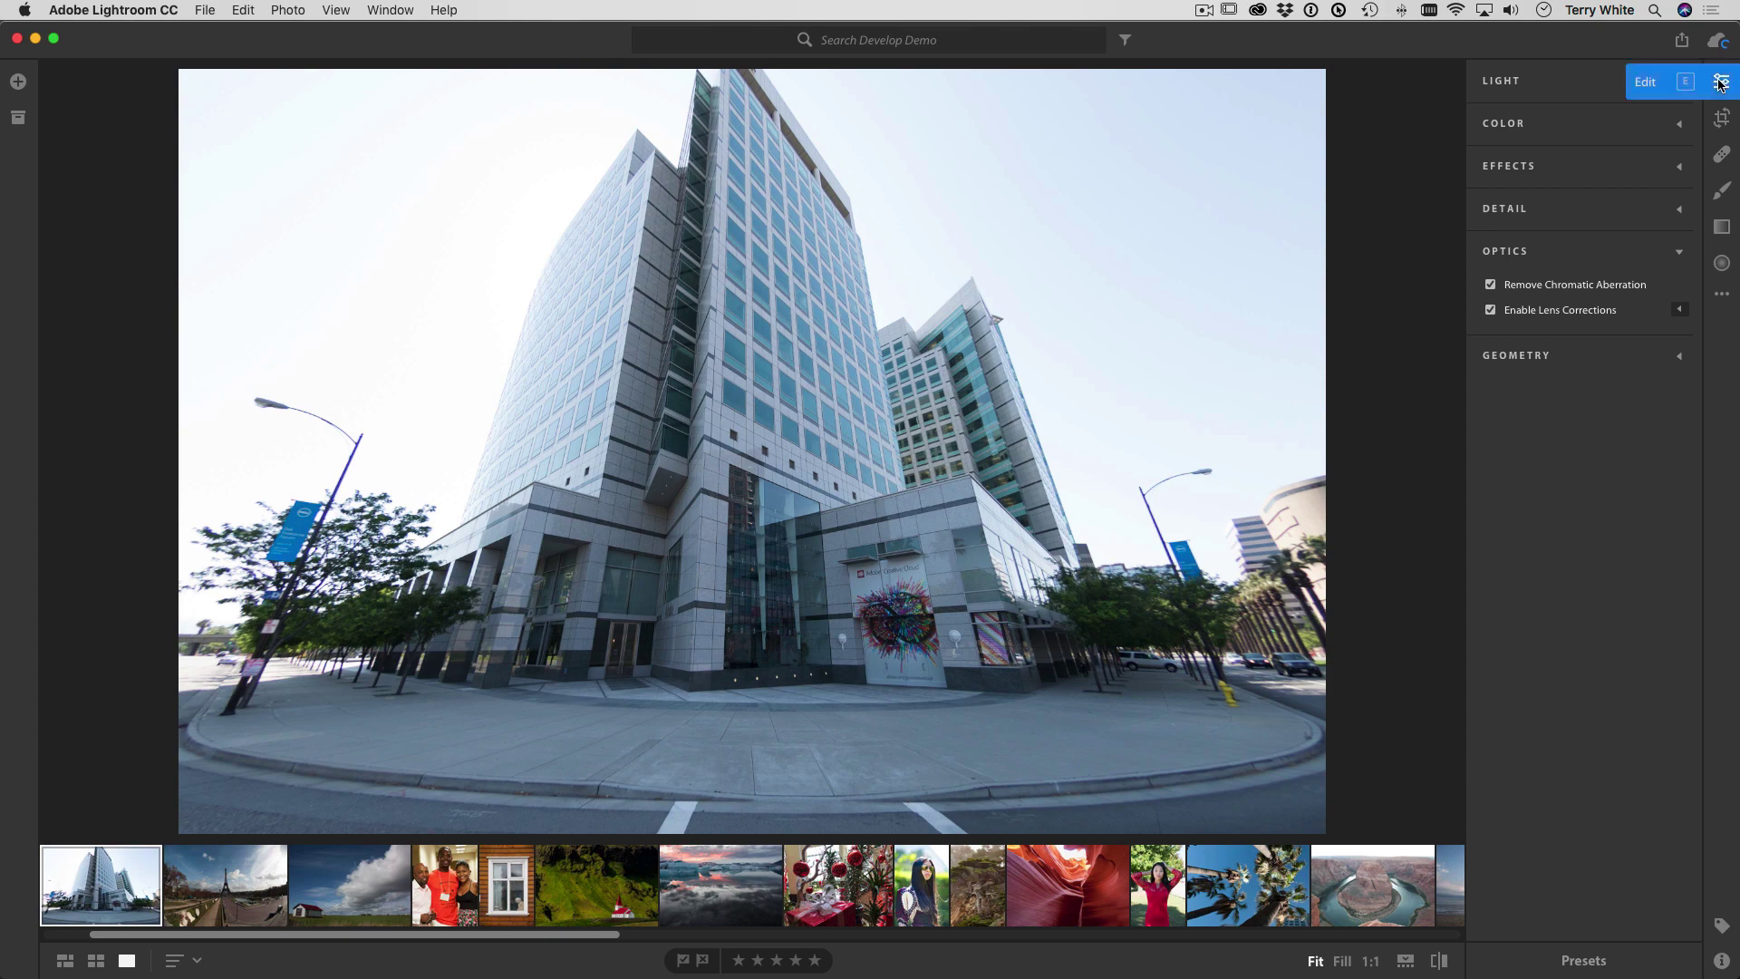
- Return to the photo grid, open the three-person family portrait, and view the iceberg lake, cliffside tree and sunglasses portrait photos
key(g)
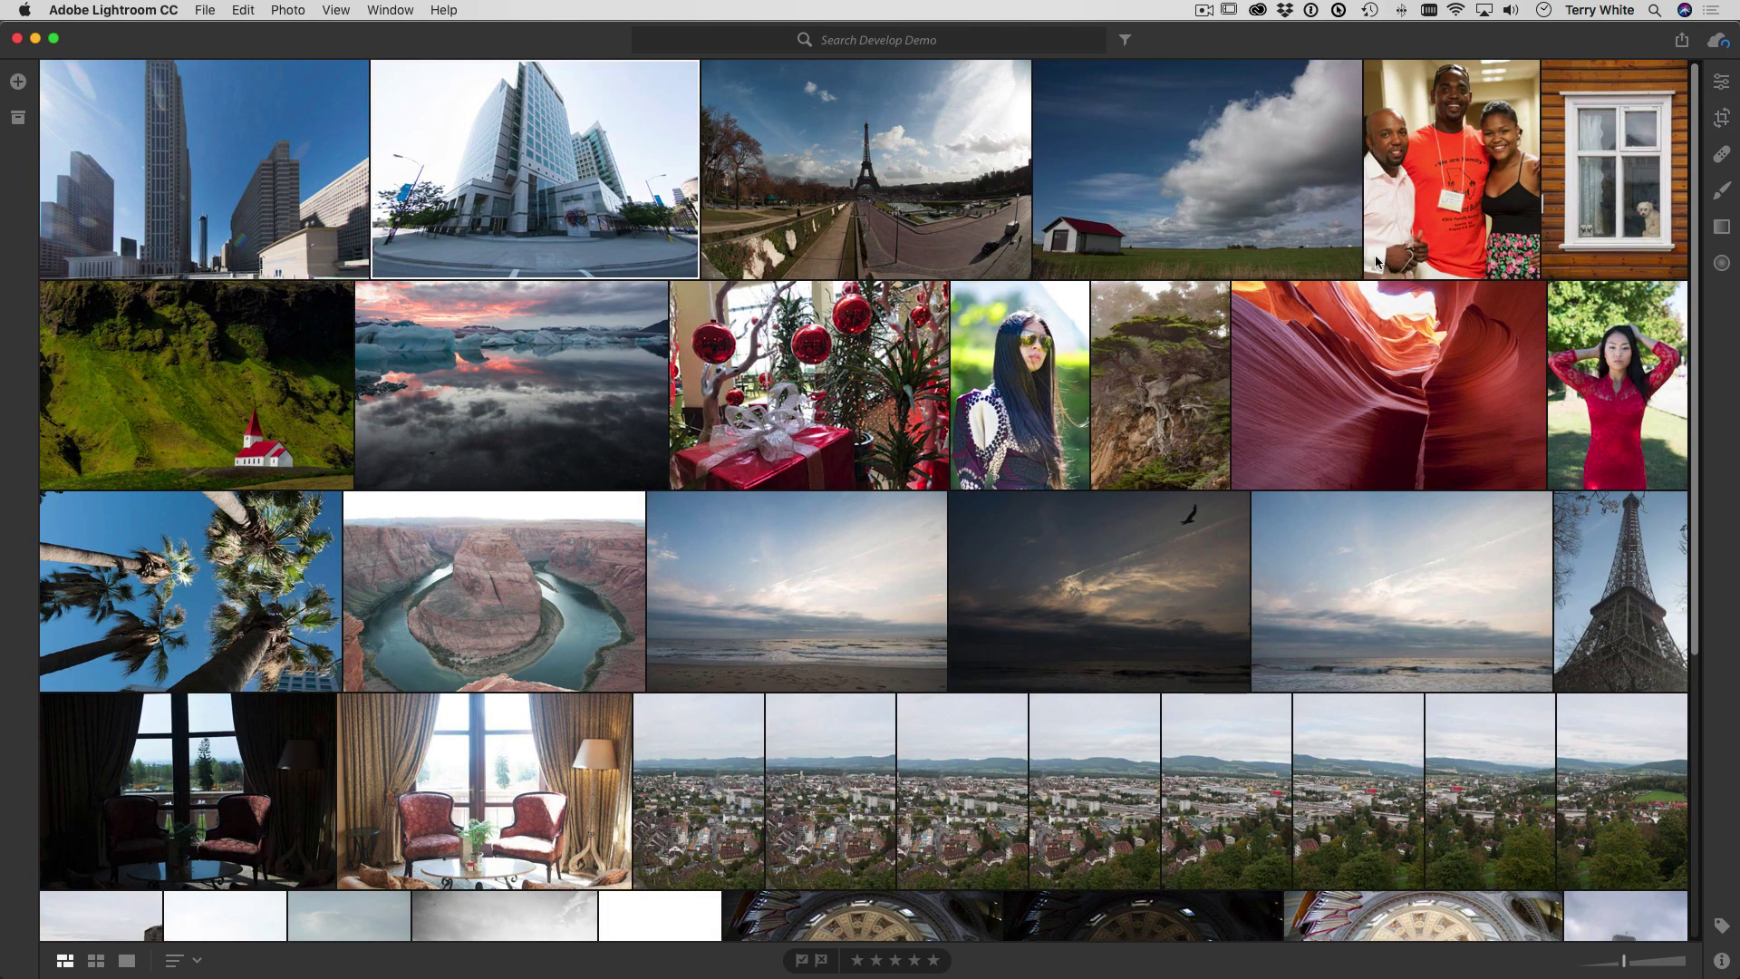
click(1399, 239)
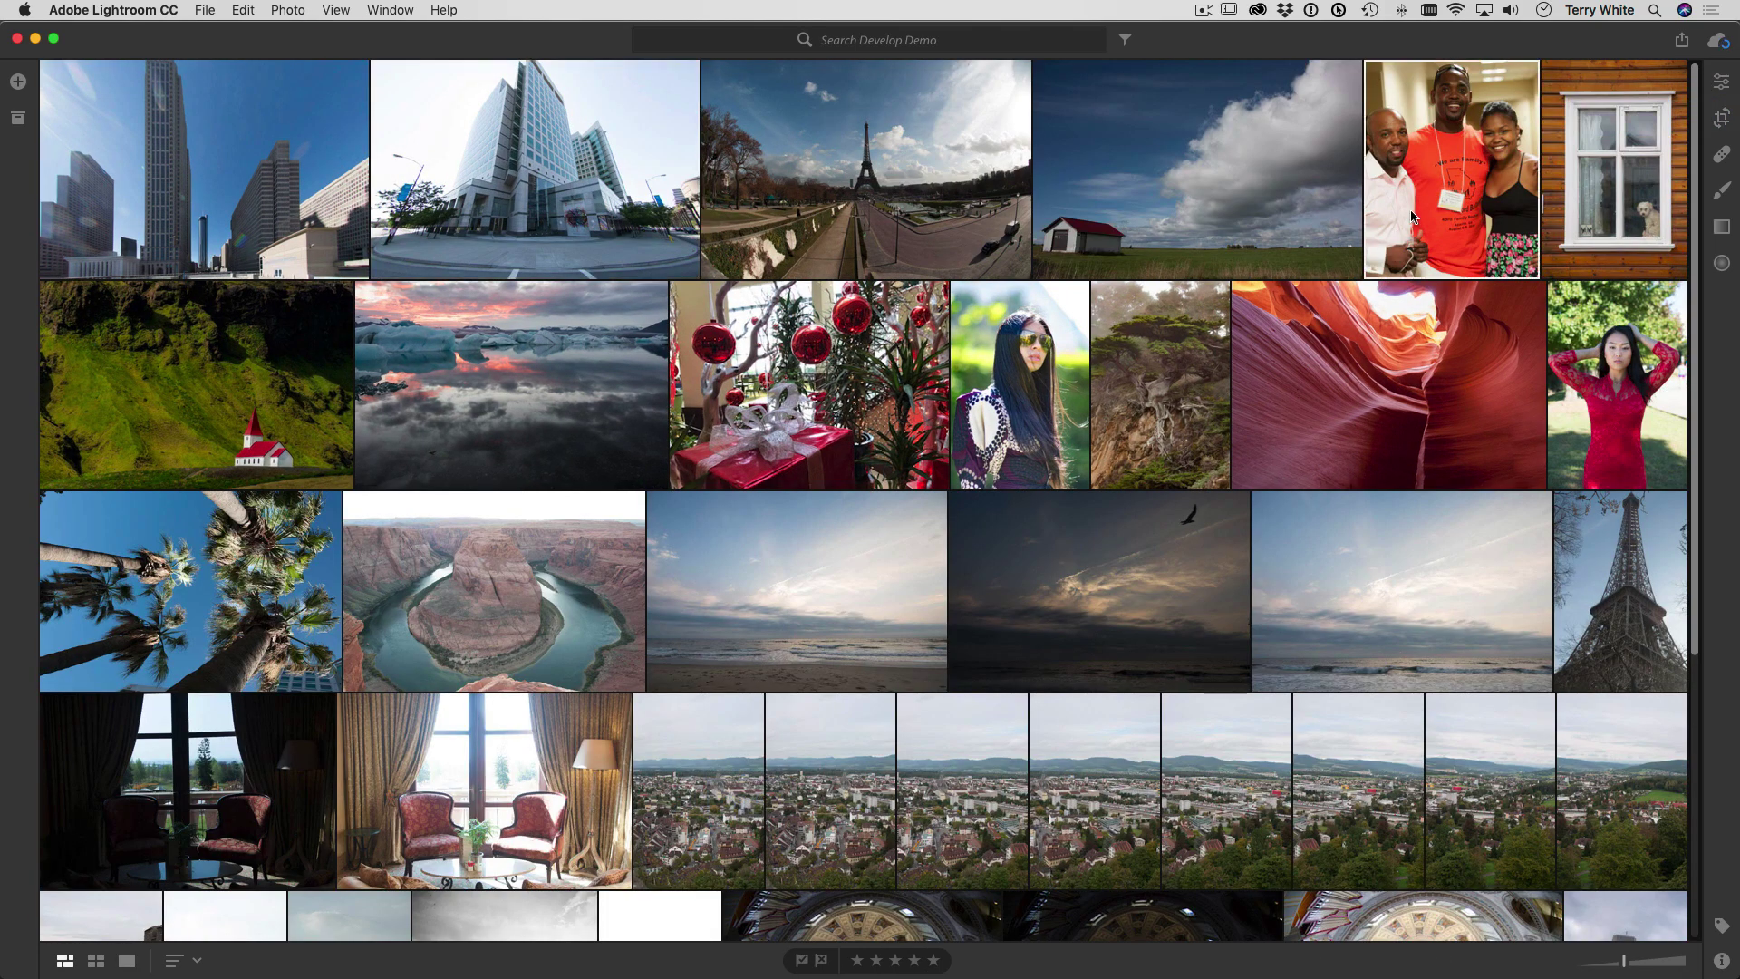
double_click(1411, 218)
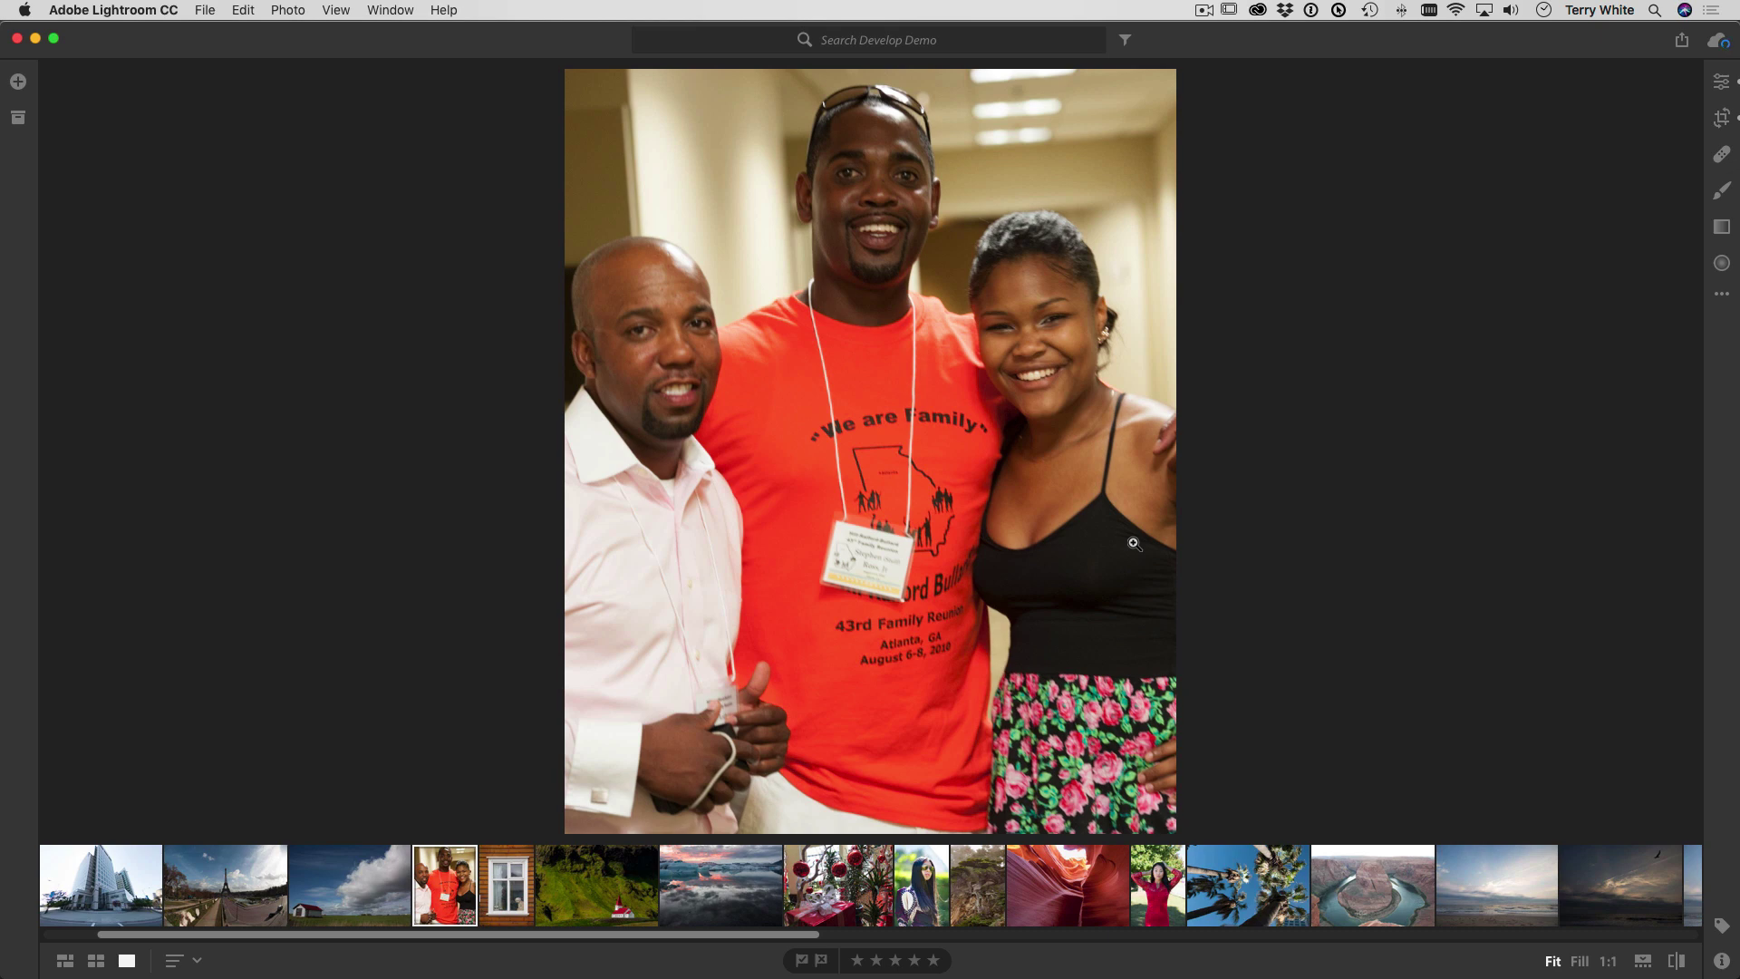
click(745, 884)
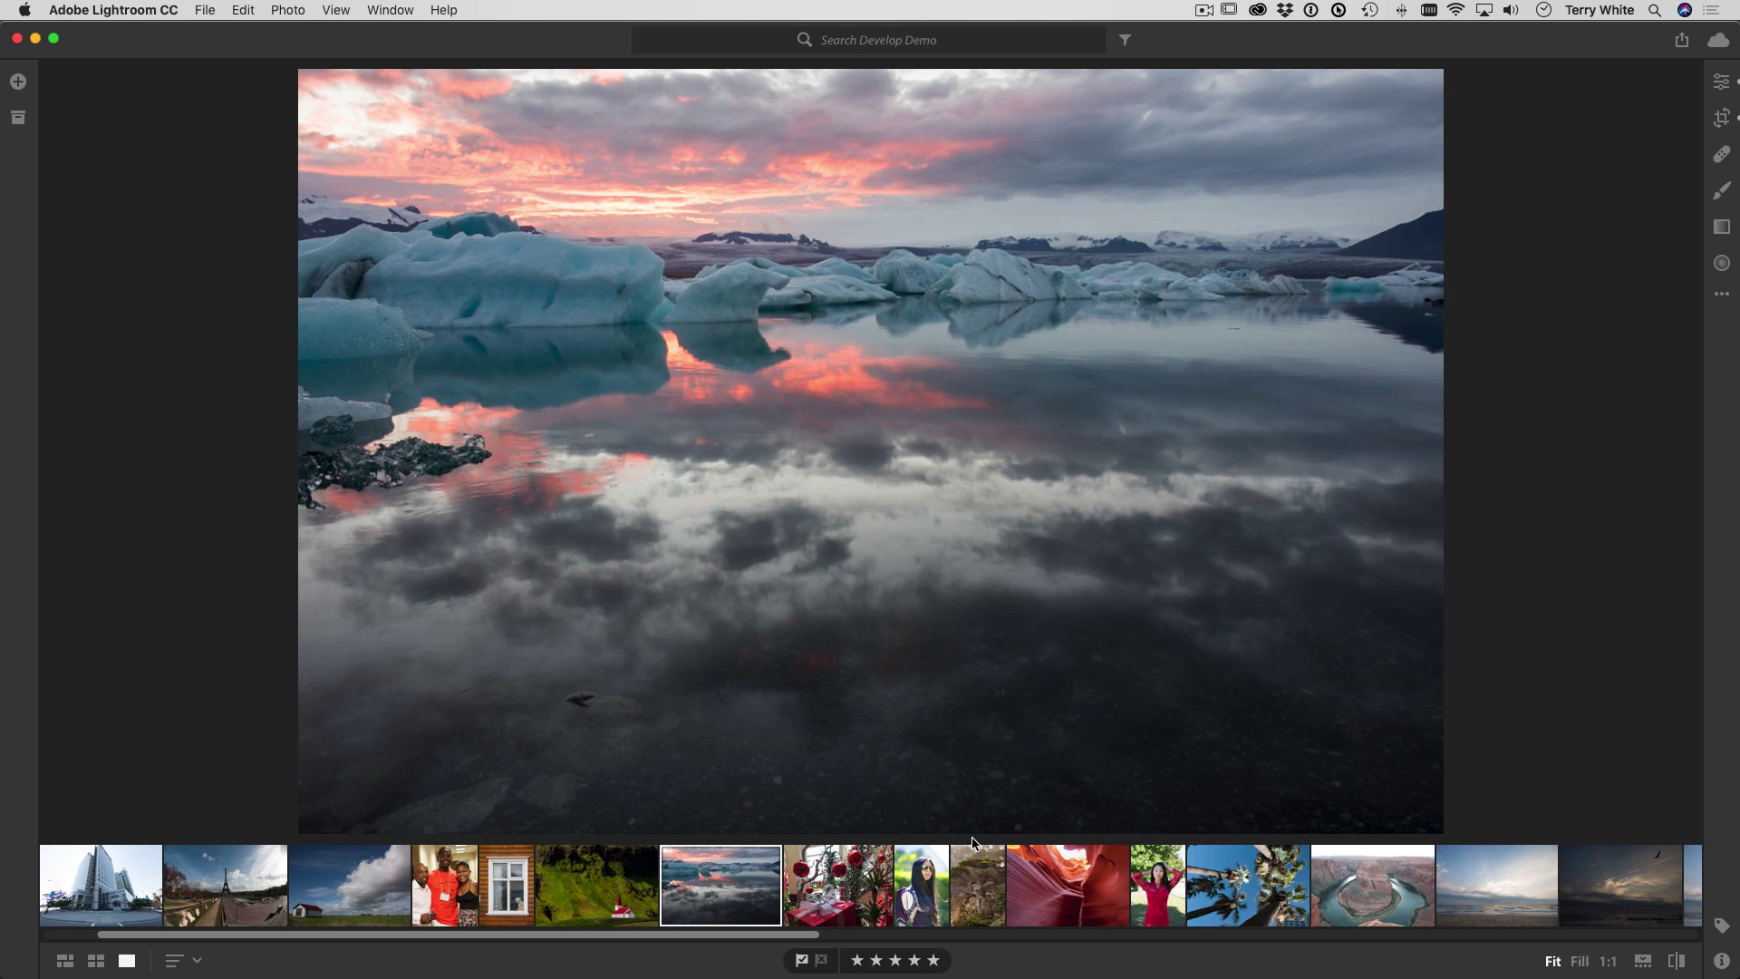
click(970, 891)
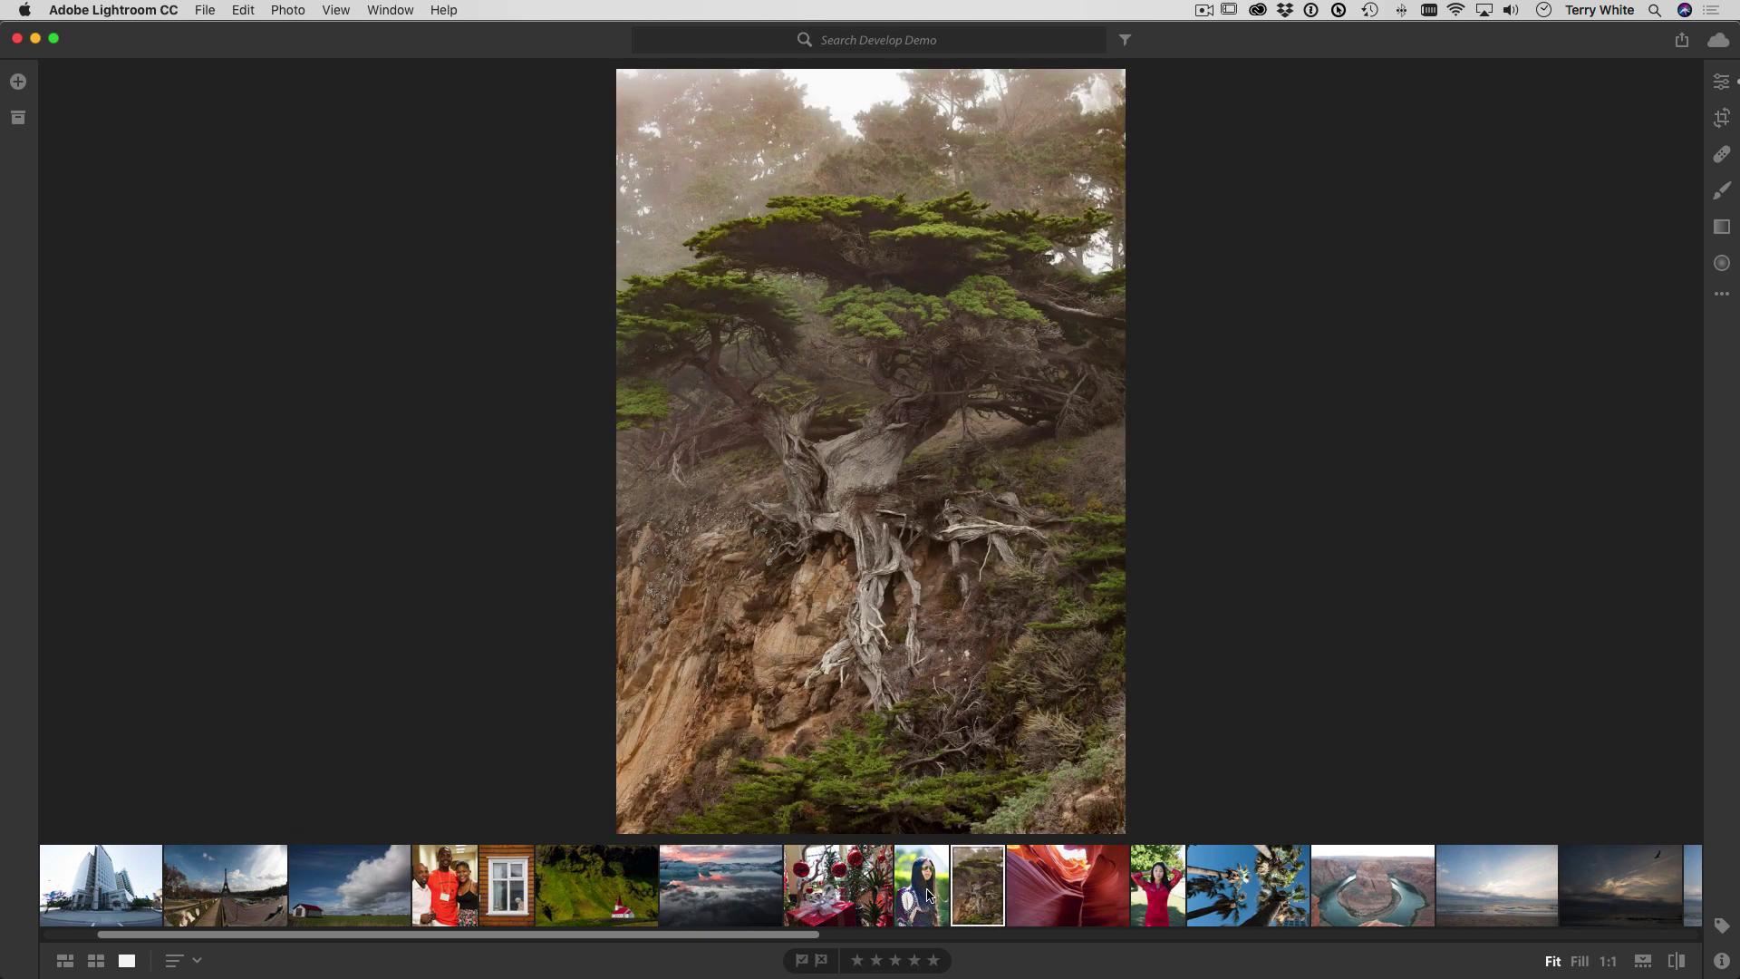
click(926, 895)
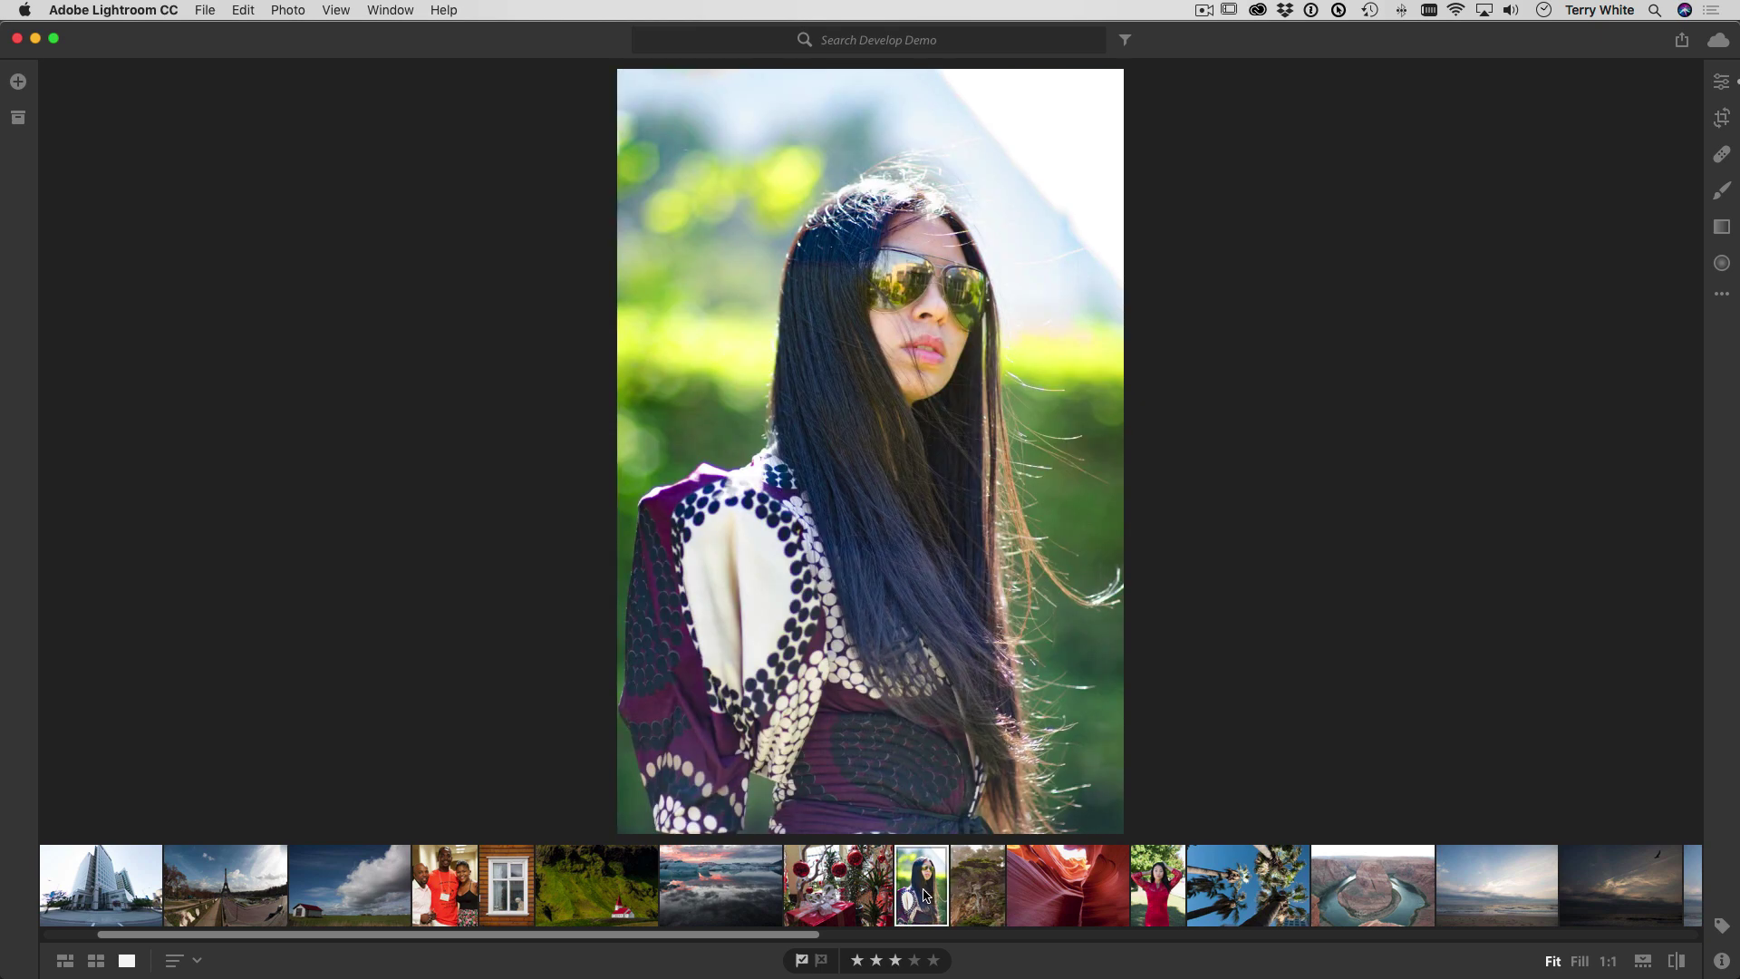
- Open the river bend canyon photo, unlock the crop's aspect ratio, crop away the white sky and return to the general edit controls
click(1332, 908)
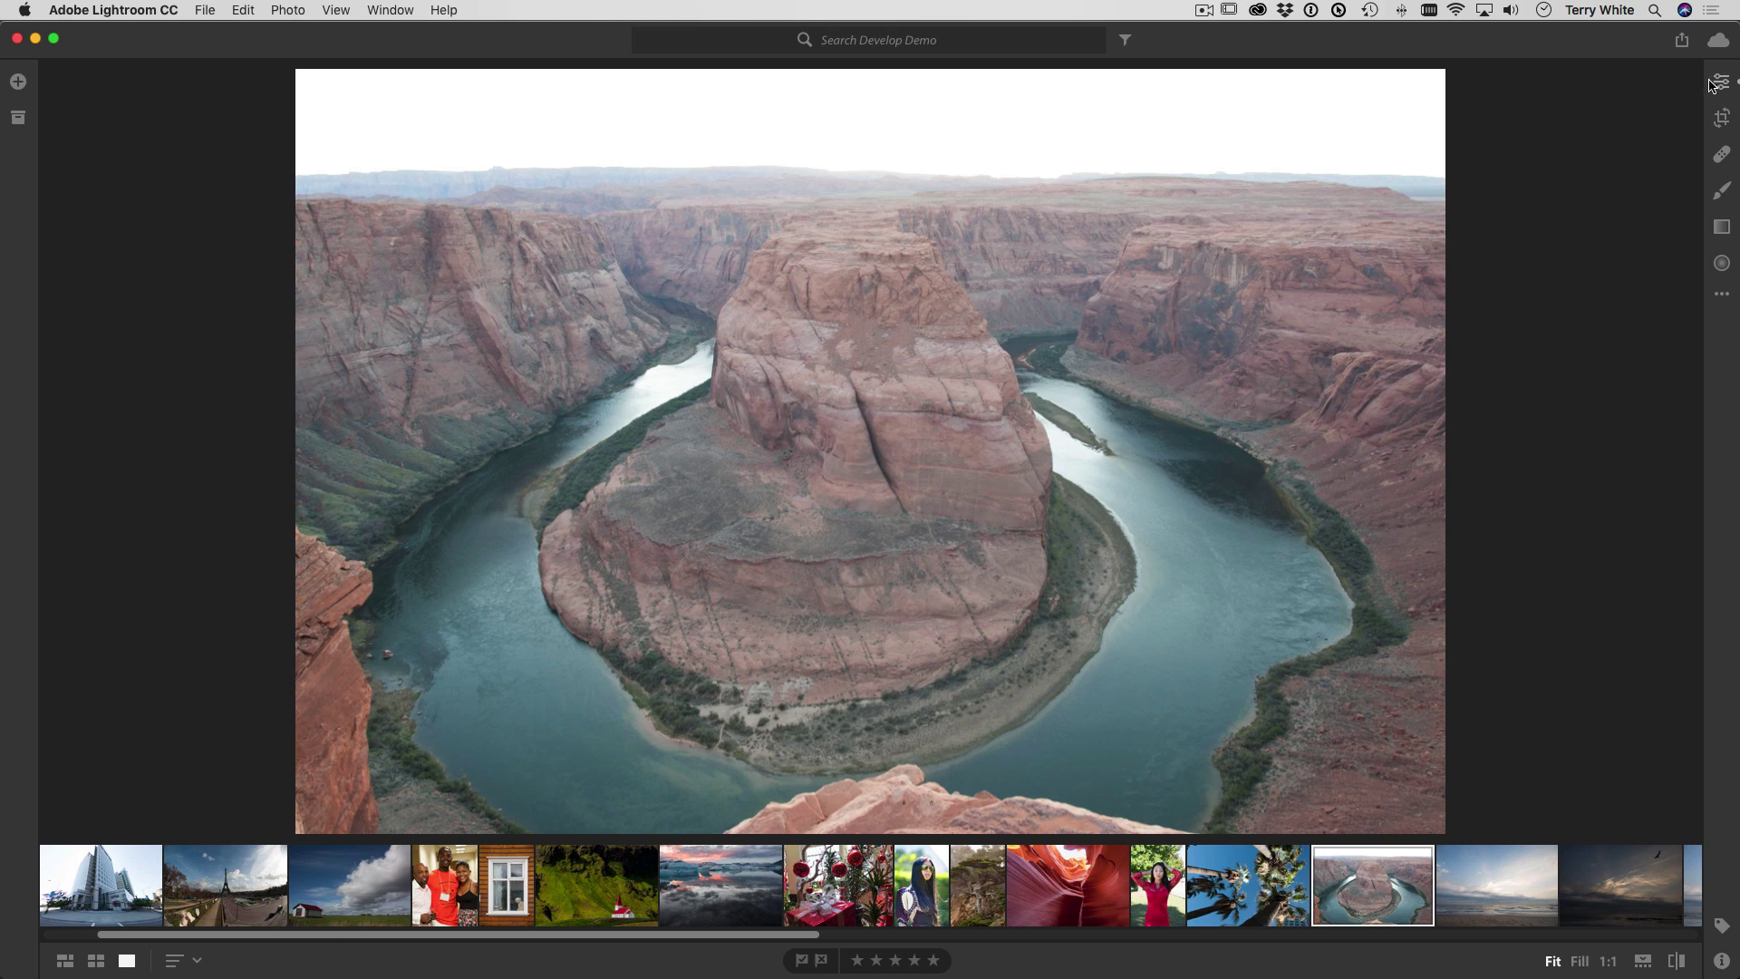
click(1723, 118)
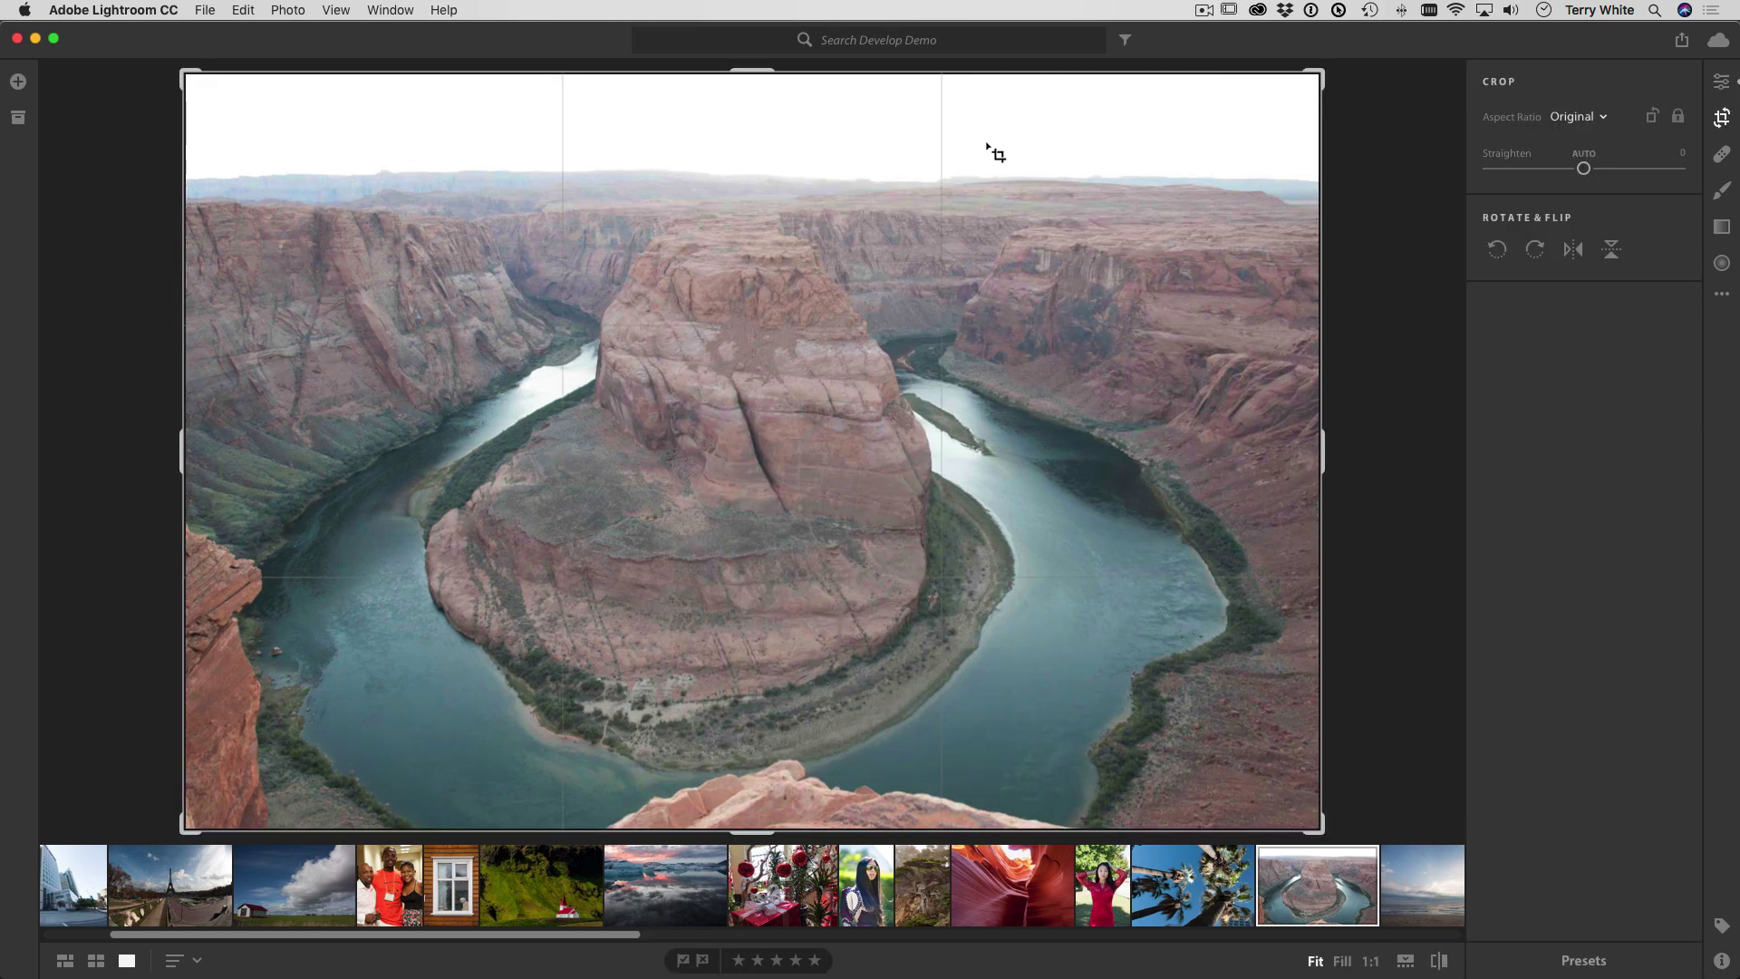
click(1678, 121)
drag(752, 72, 746, 136)
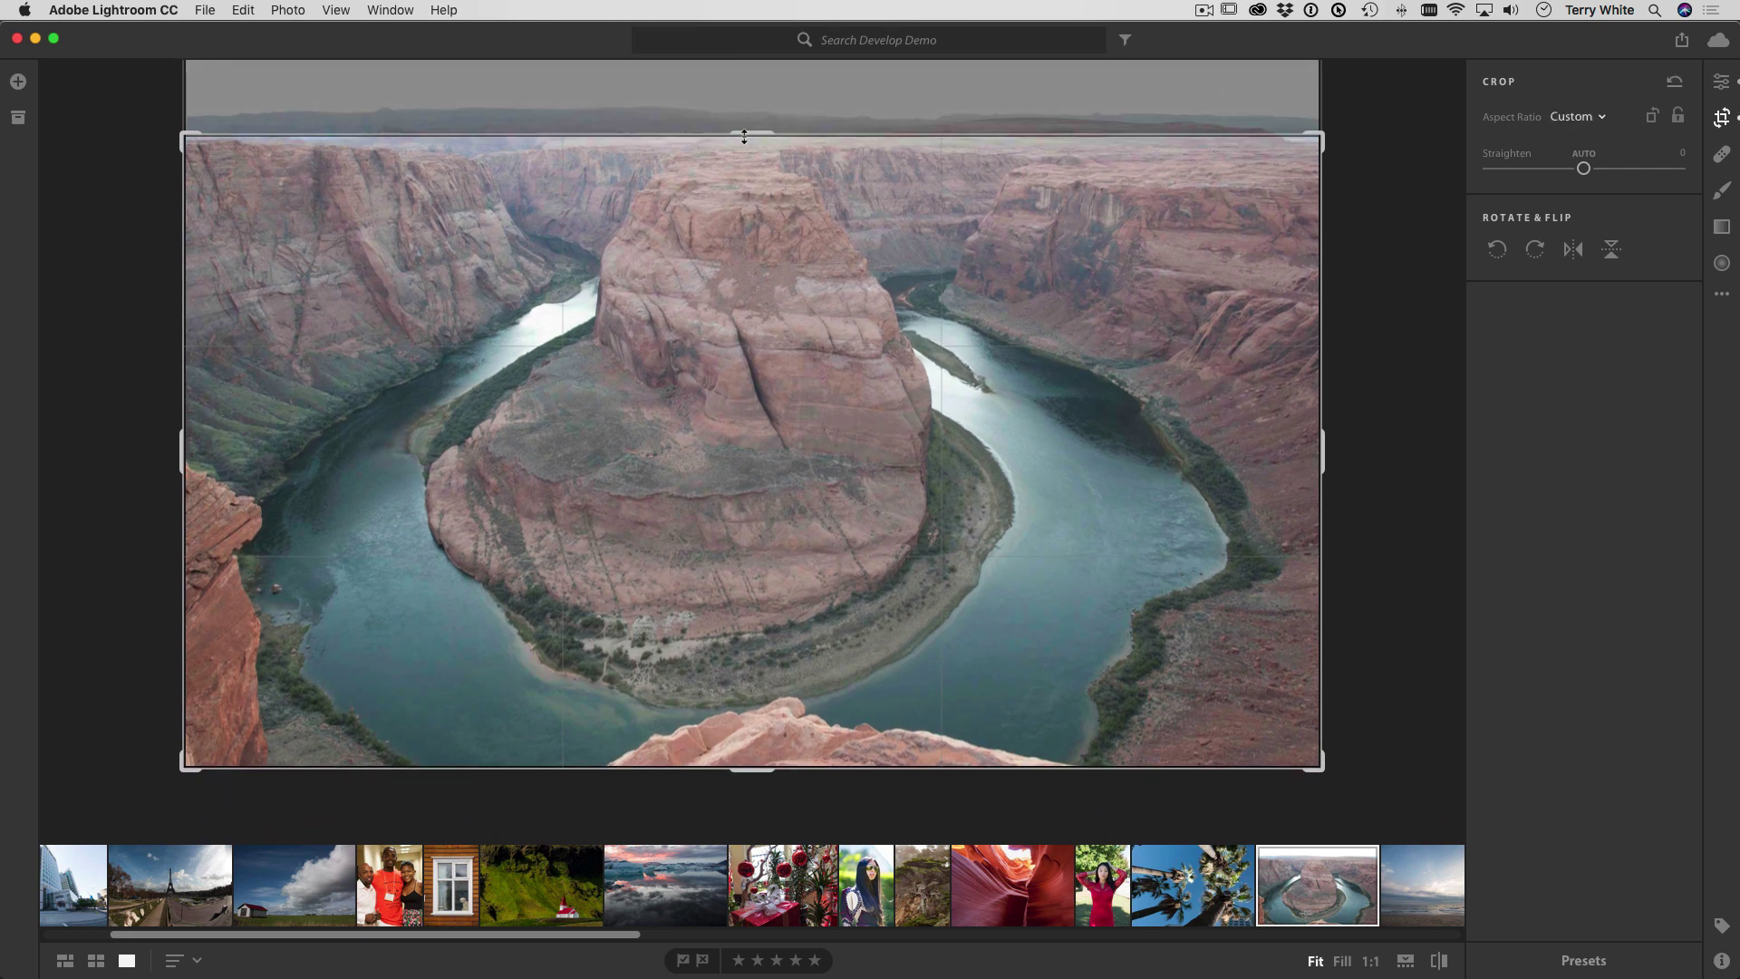
click(1722, 81)
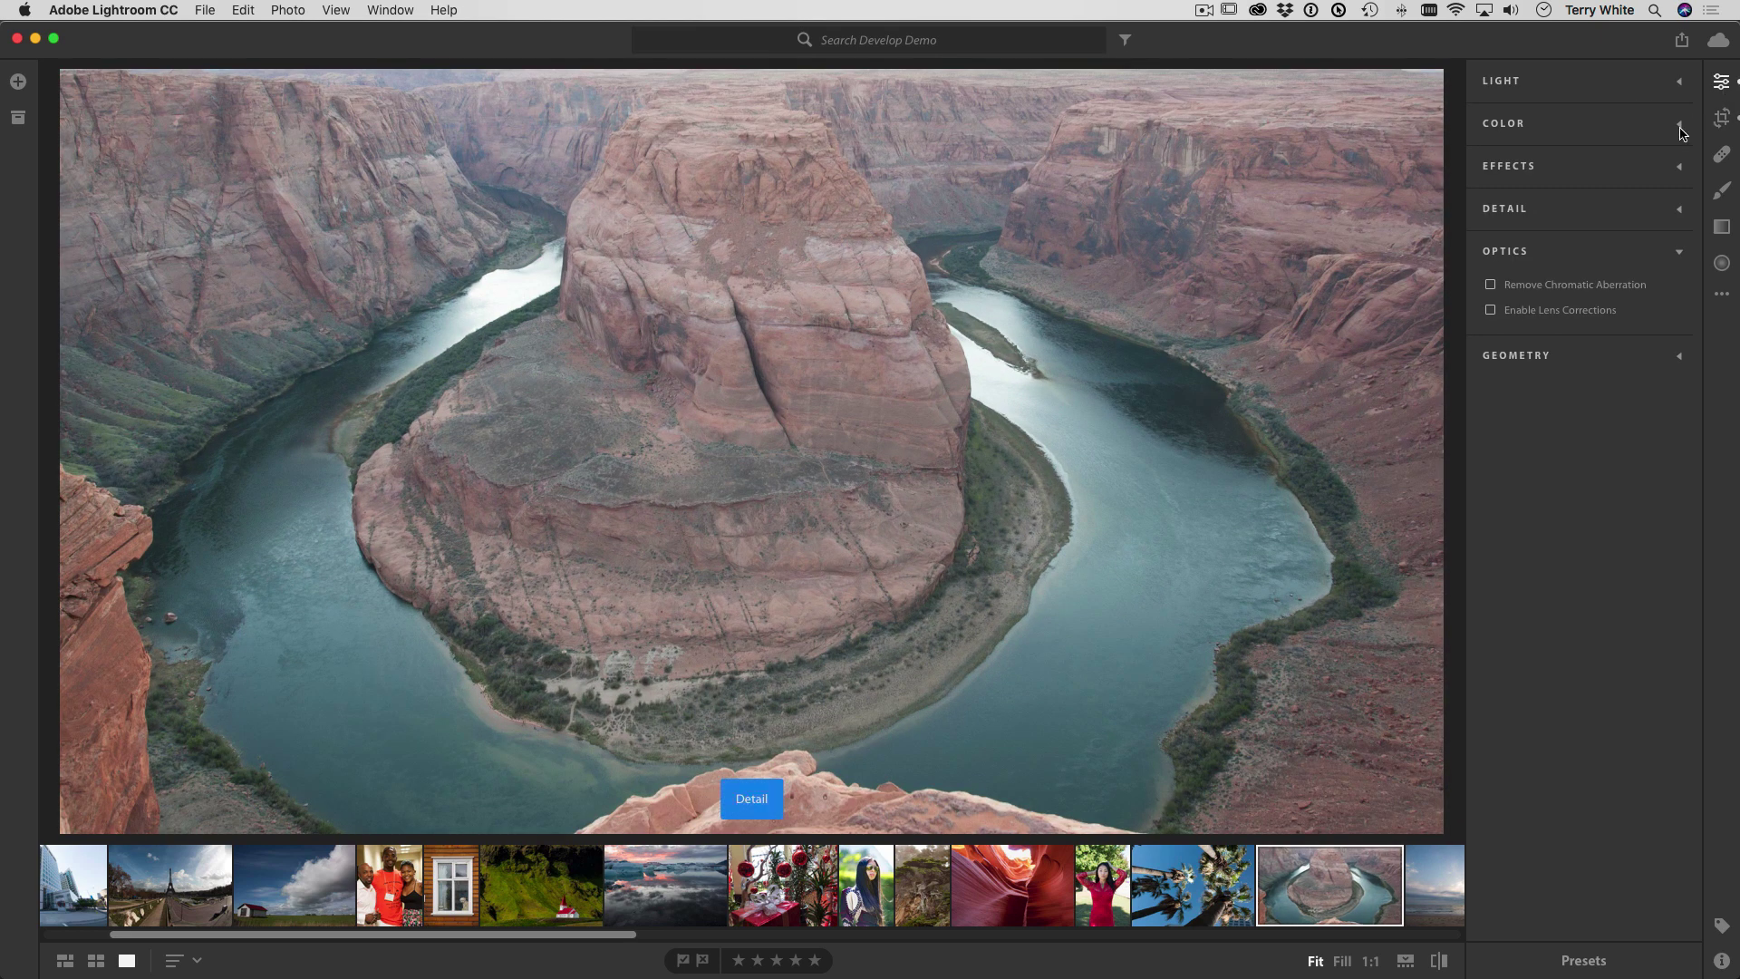
- Apply automatic light adjustments to the canyon photo and set Dehaze to +34
click(1522, 84)
click(1622, 84)
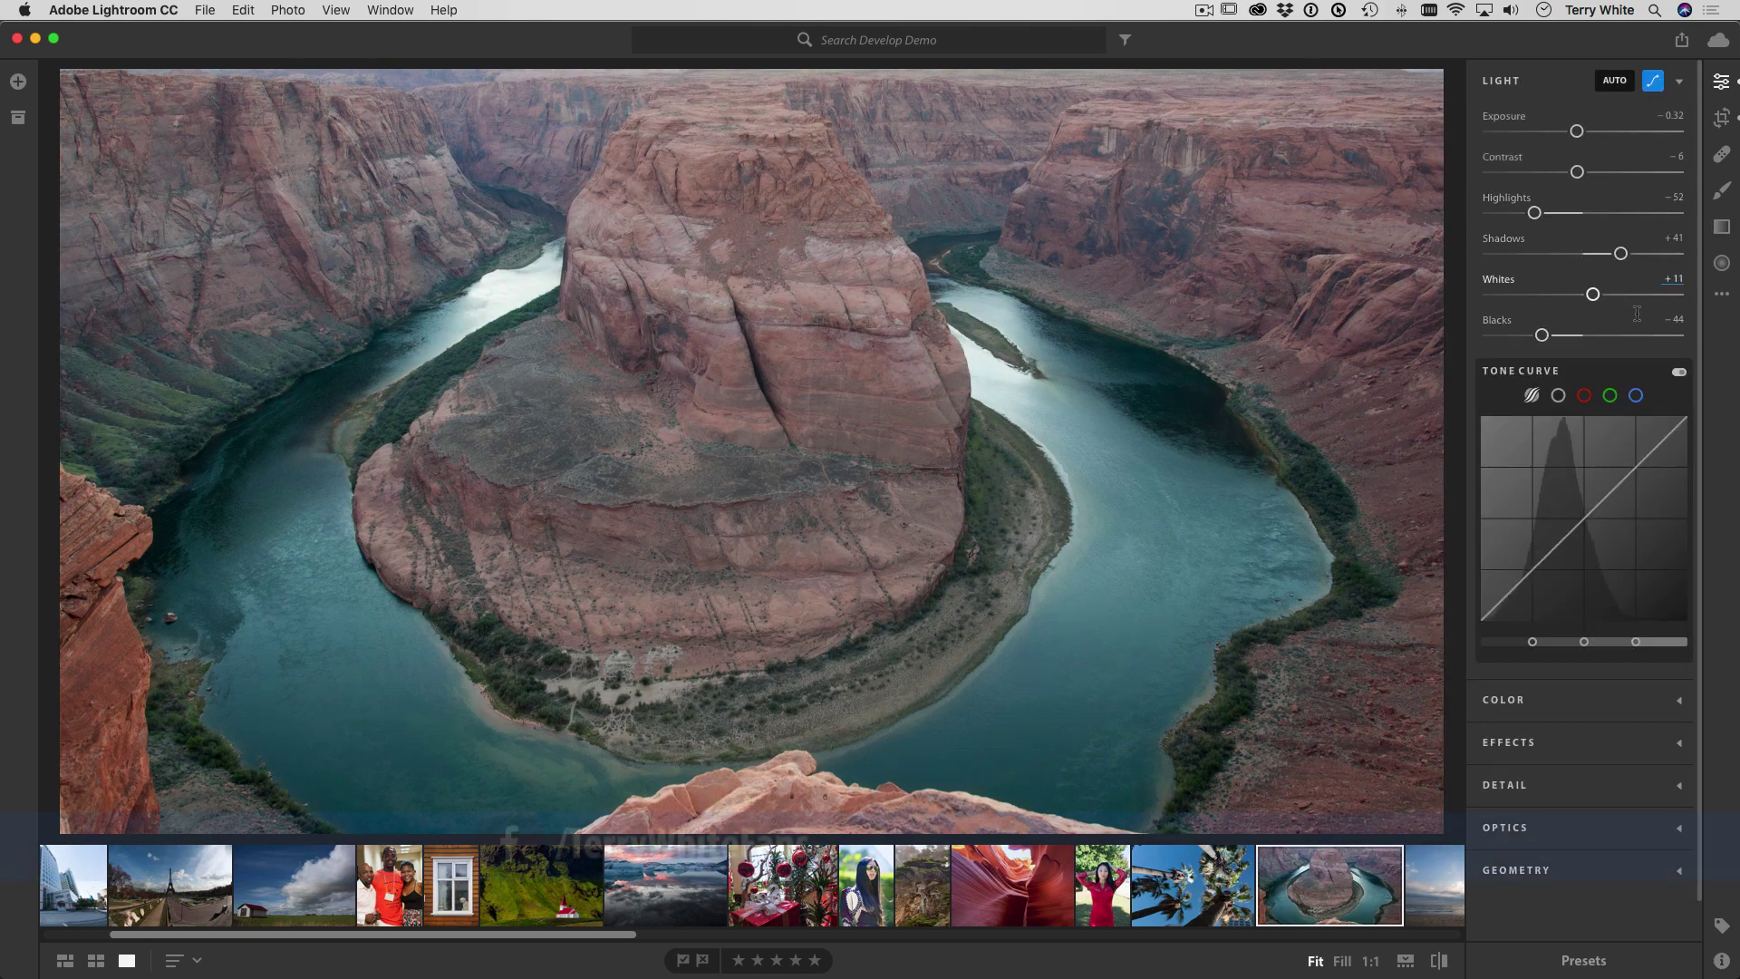
click(1527, 744)
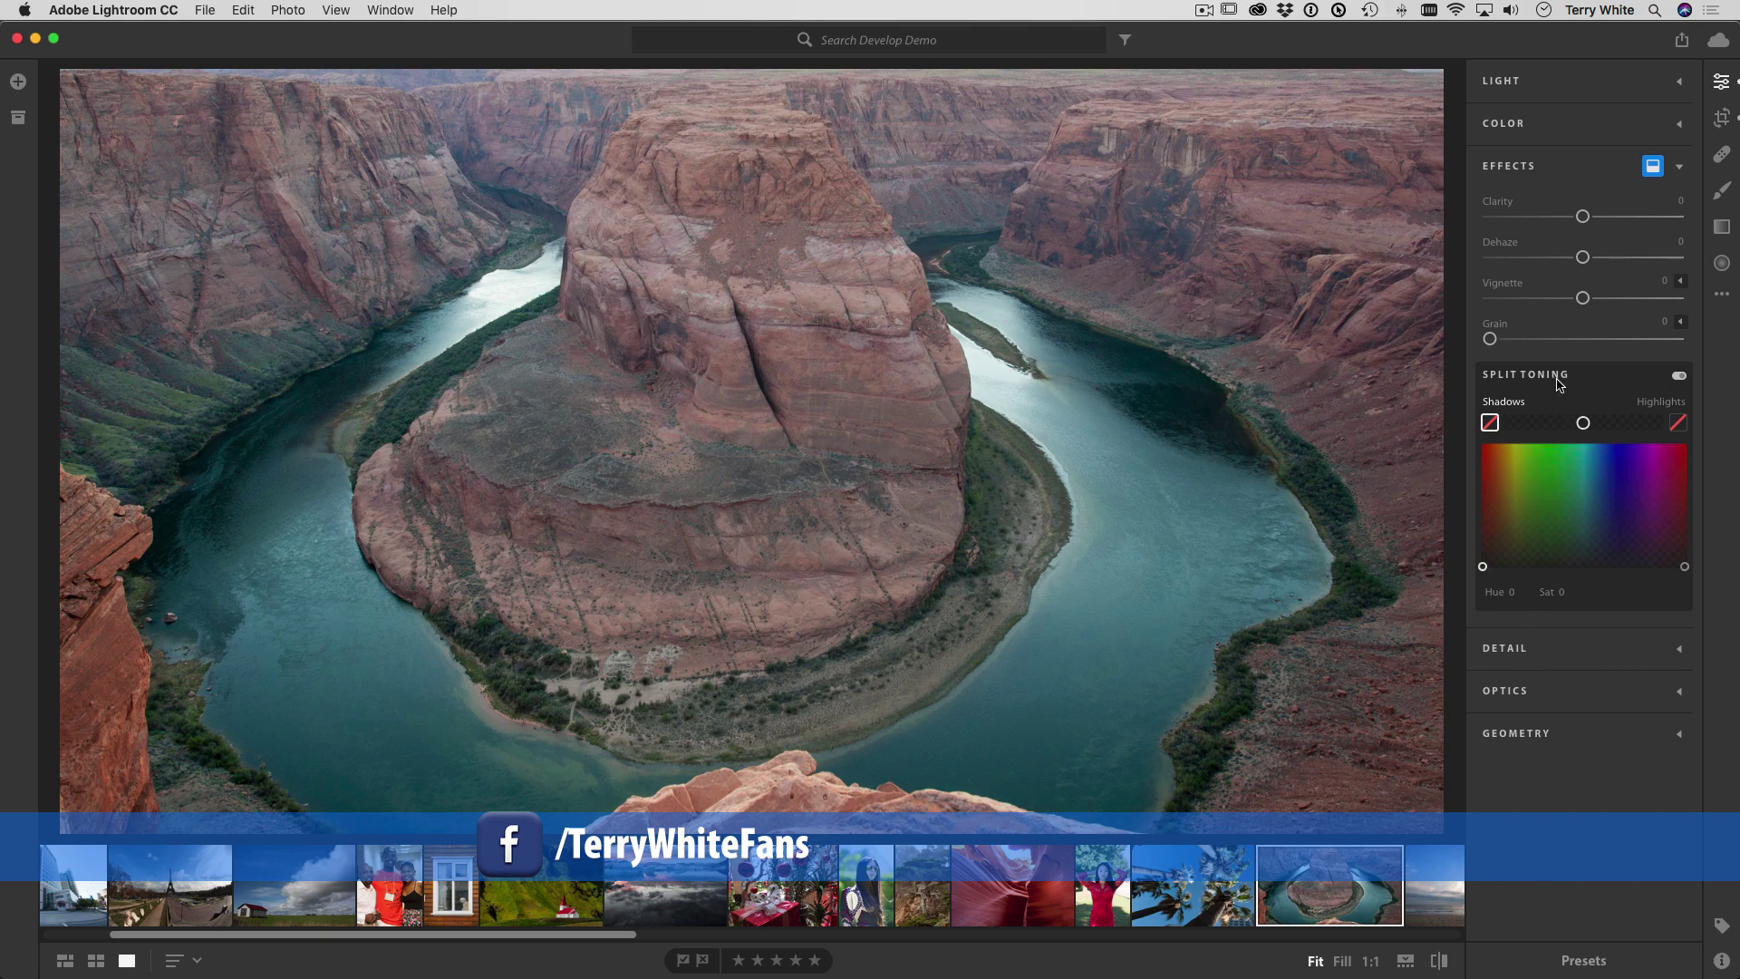
drag(1584, 258, 1618, 262)
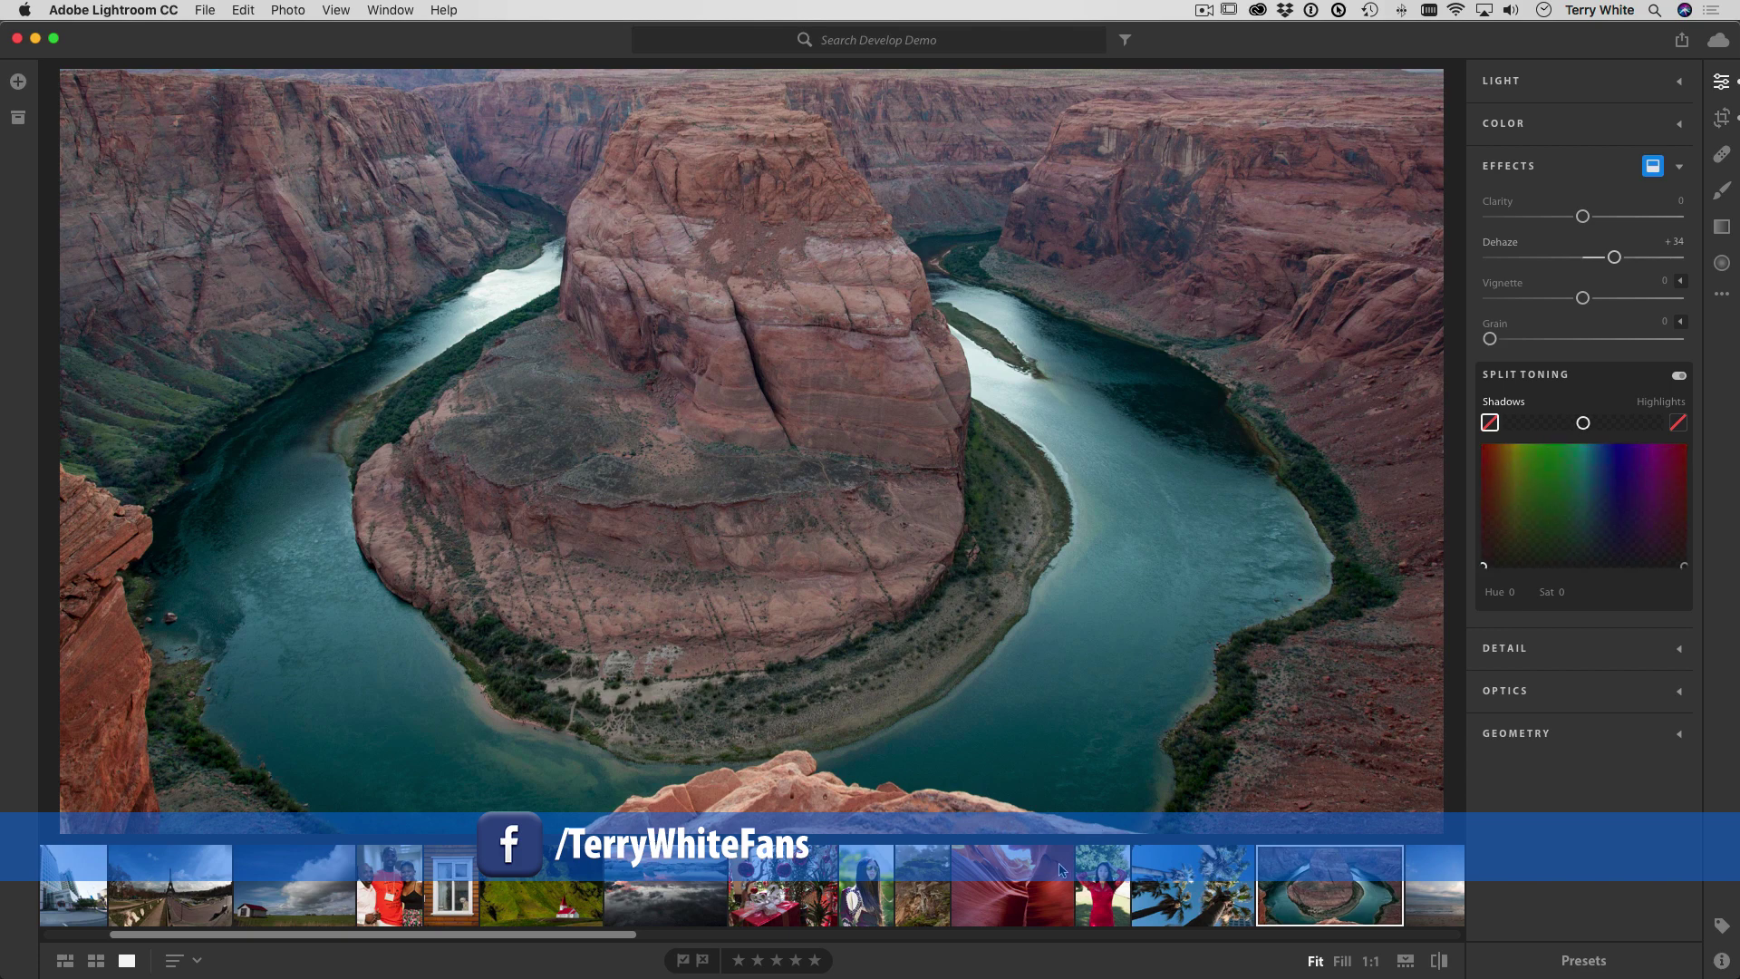
- View the red slot canyon photo and the red dress portrait, and return to the photo grid
click(1038, 891)
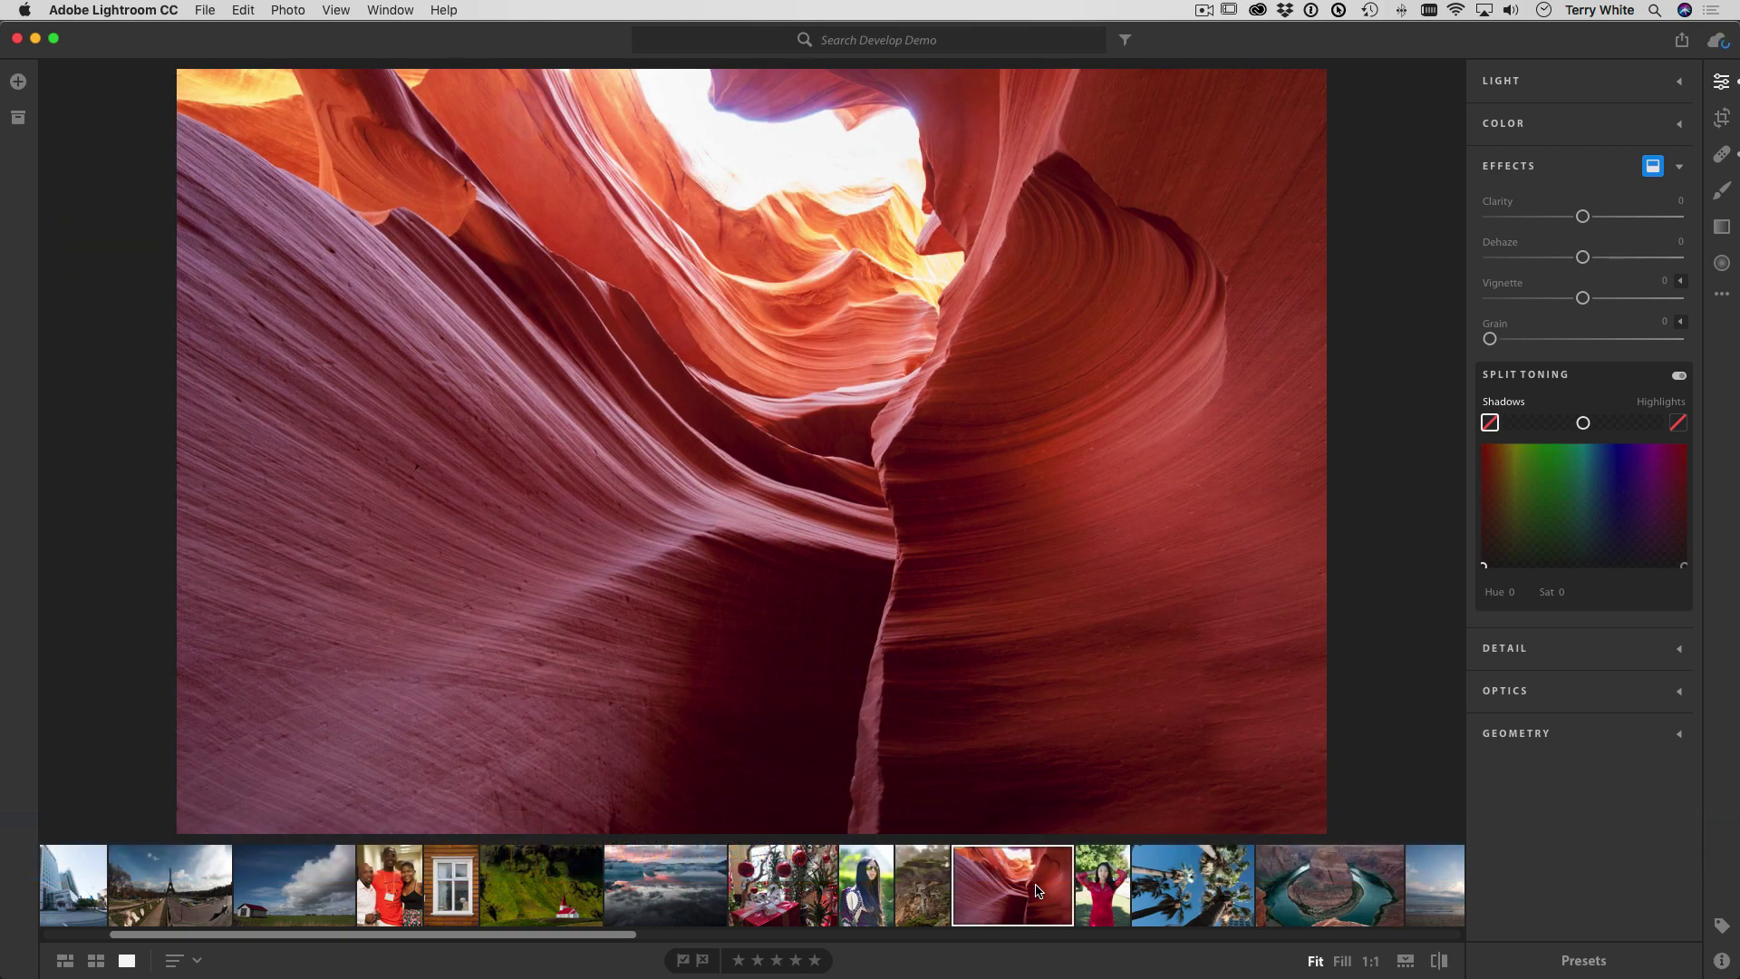
click(1104, 883)
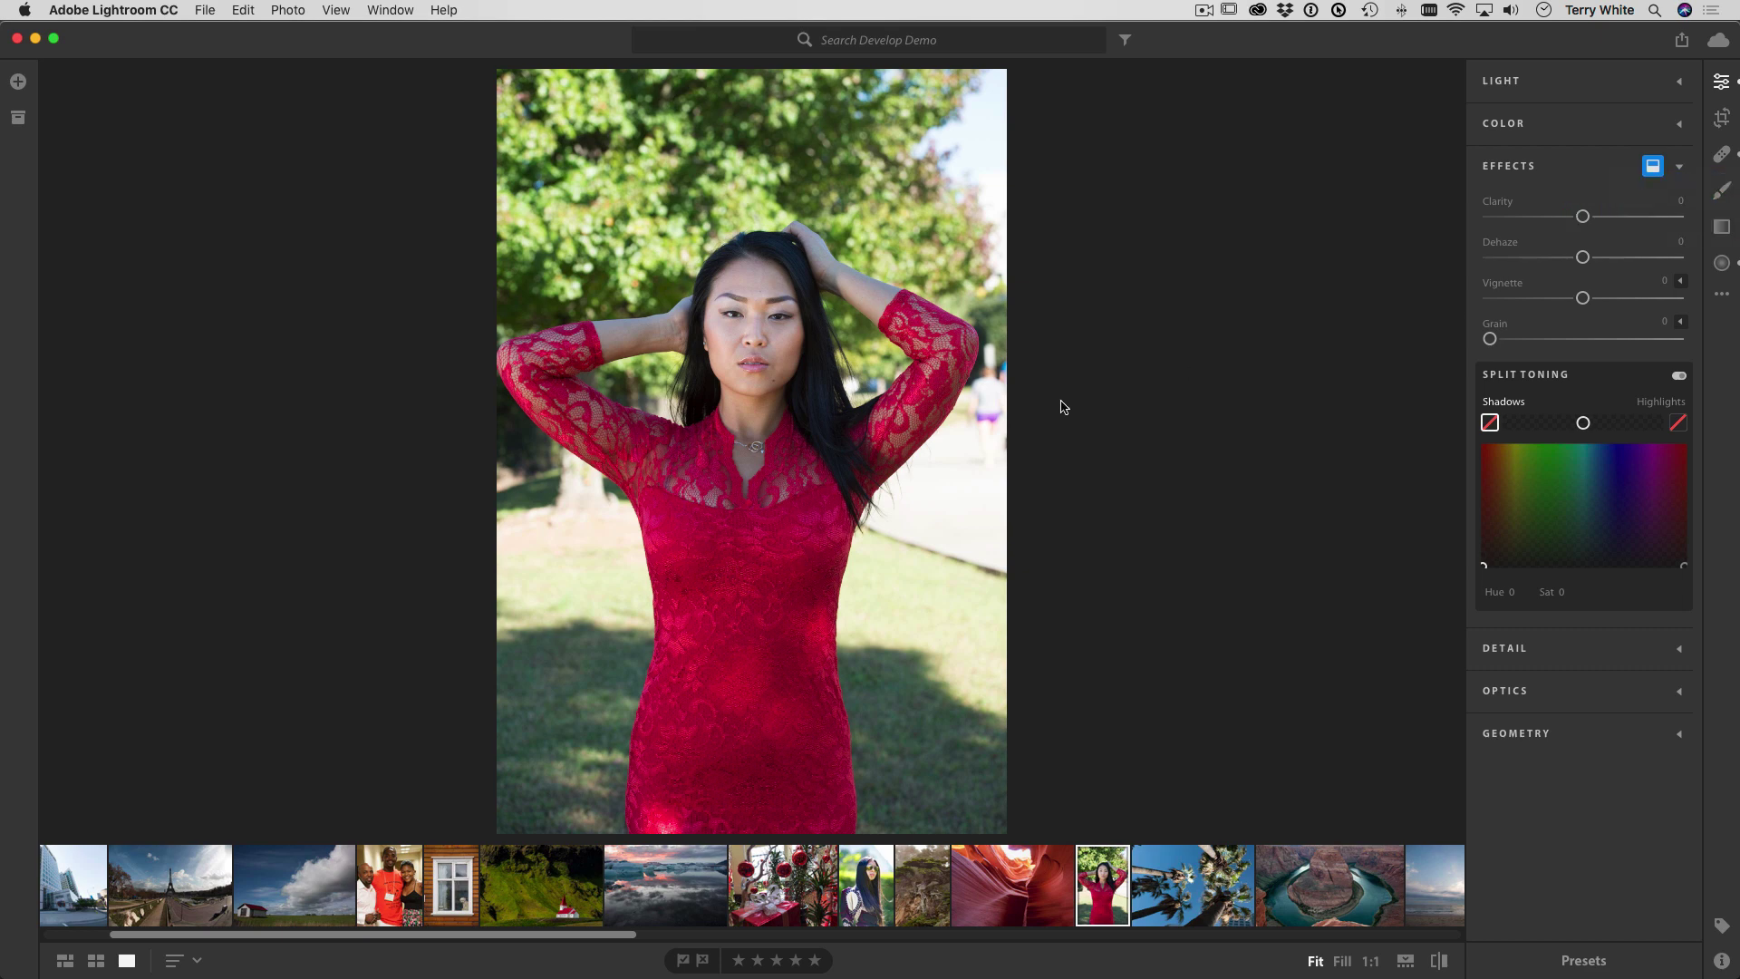
key(g)
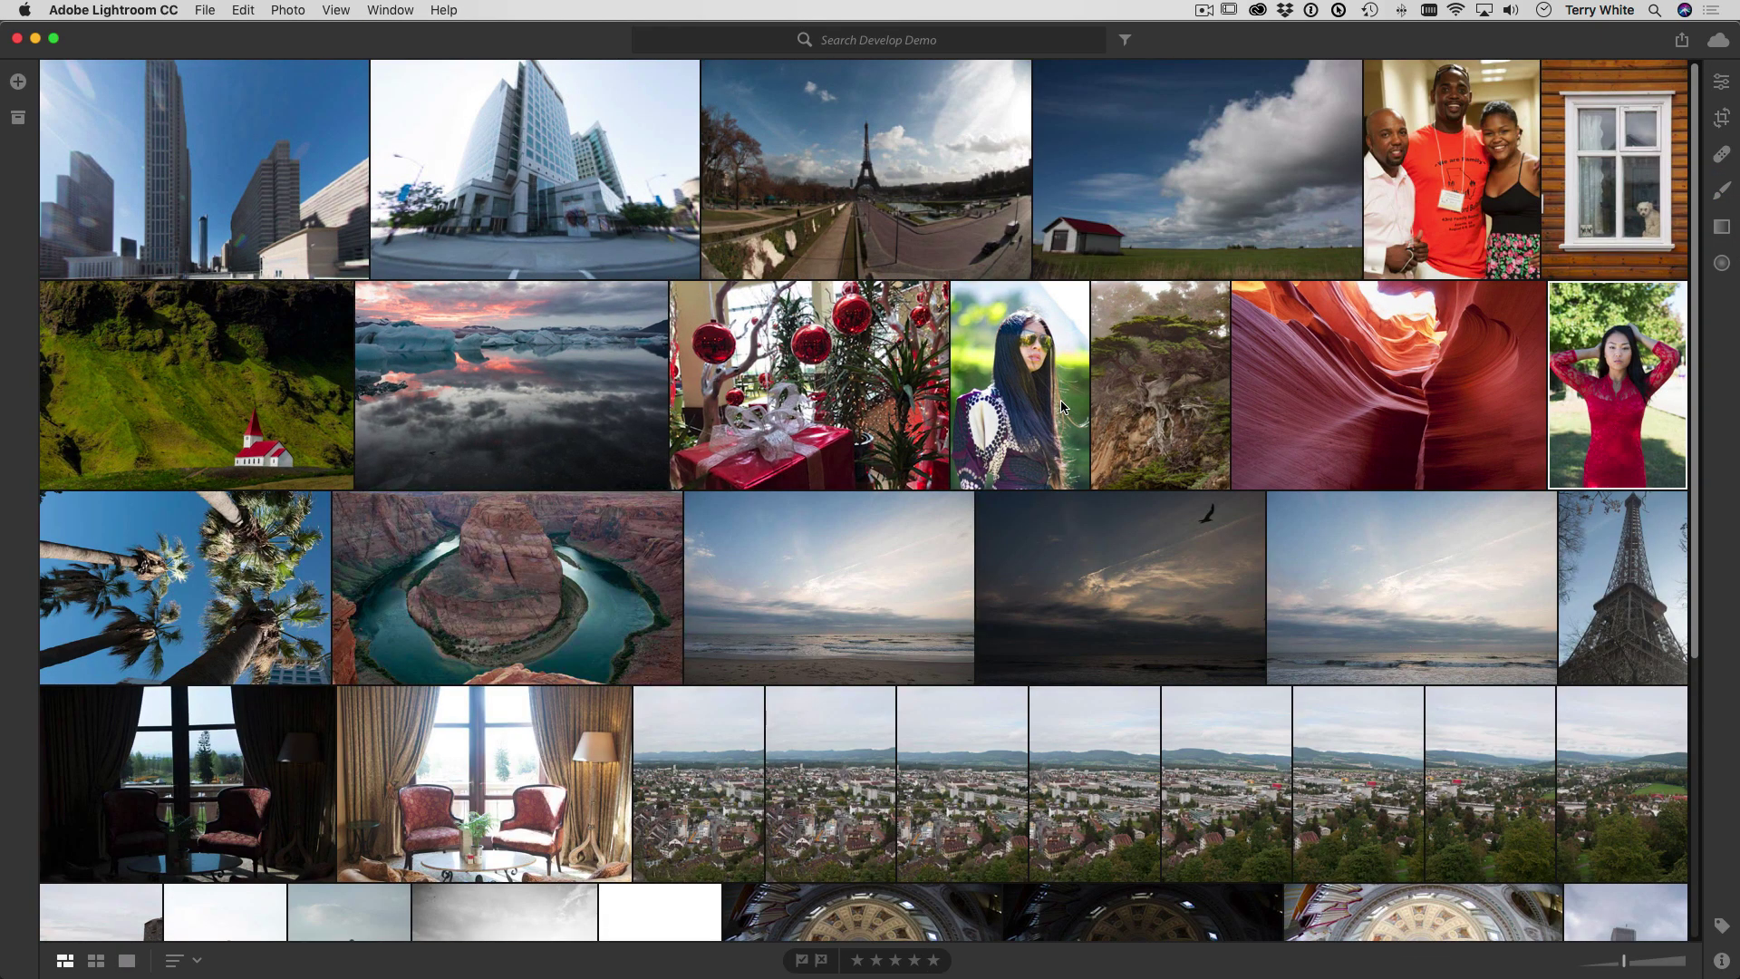